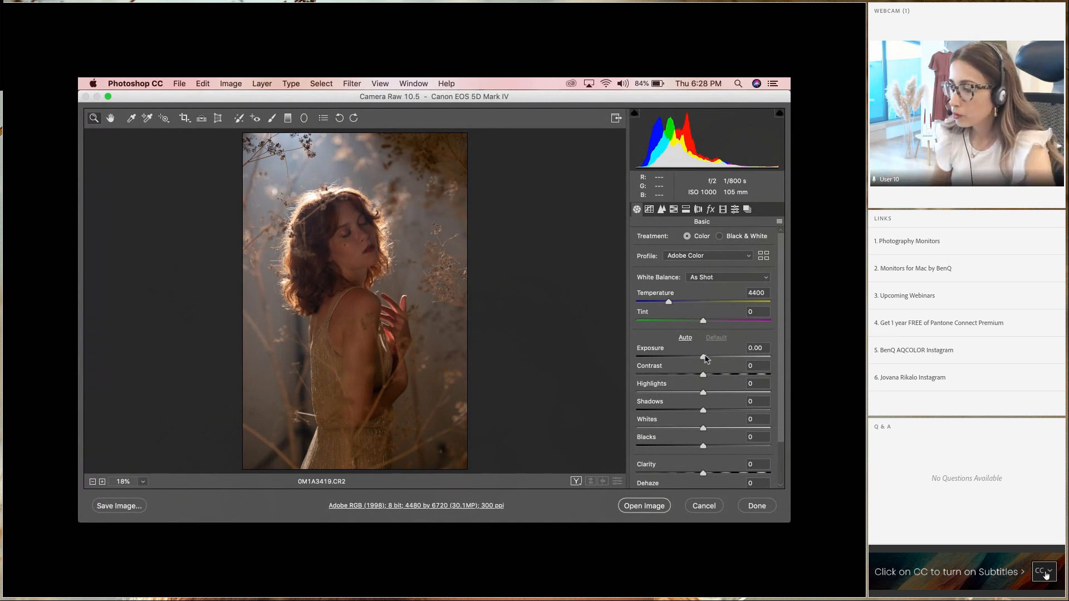
Step: Adjust the raw photo's tones to Exposure +1.05, Contrast +11, Highlights -62 and Shadows +24
drag(705, 359, 718, 361)
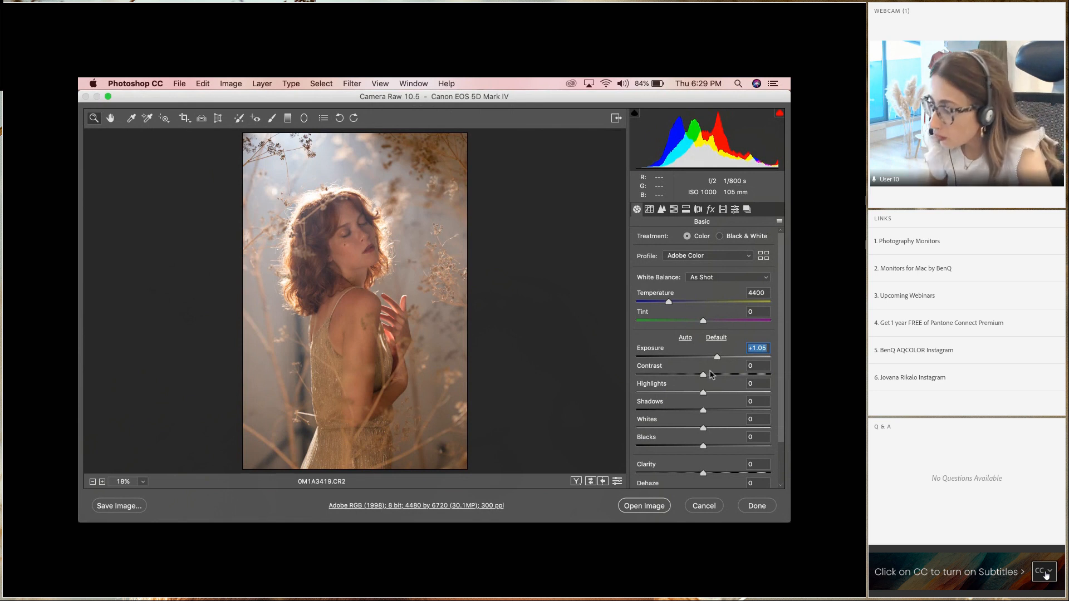
drag(702, 377, 710, 377)
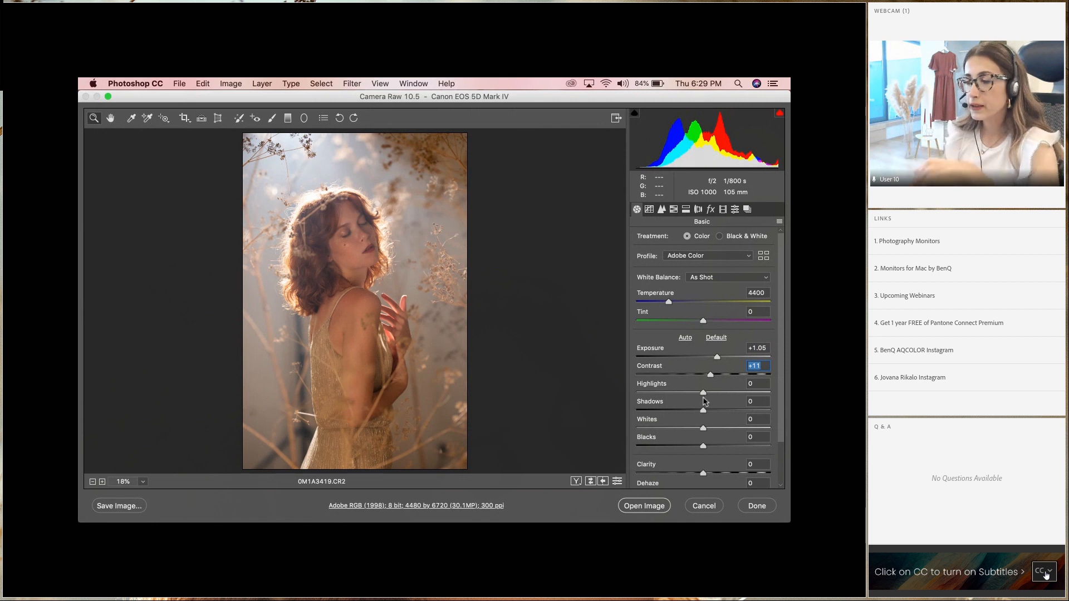
drag(703, 393, 634, 393)
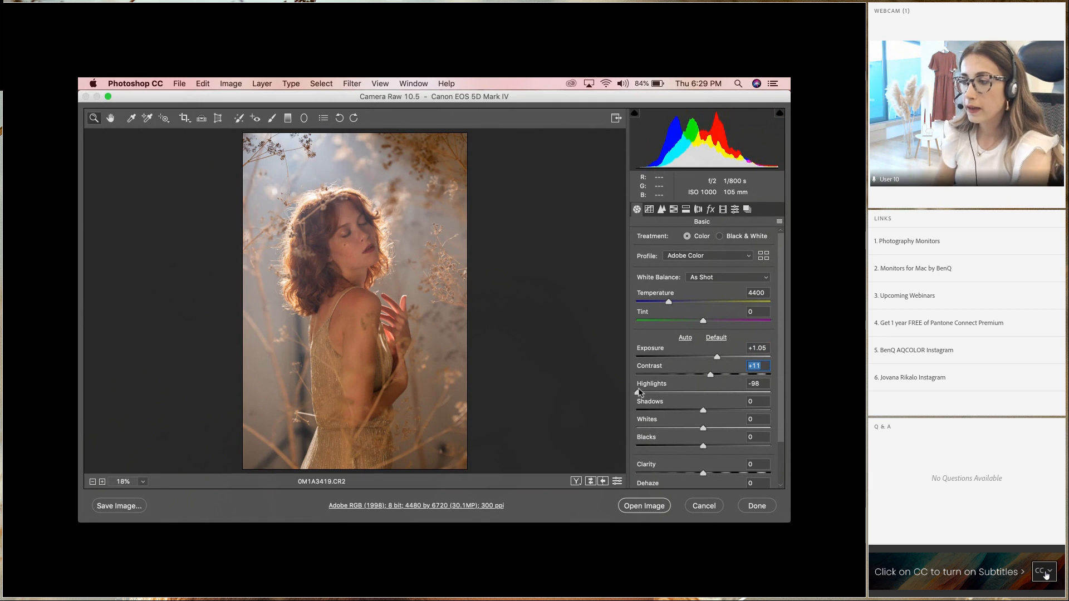
drag(638, 392, 664, 393)
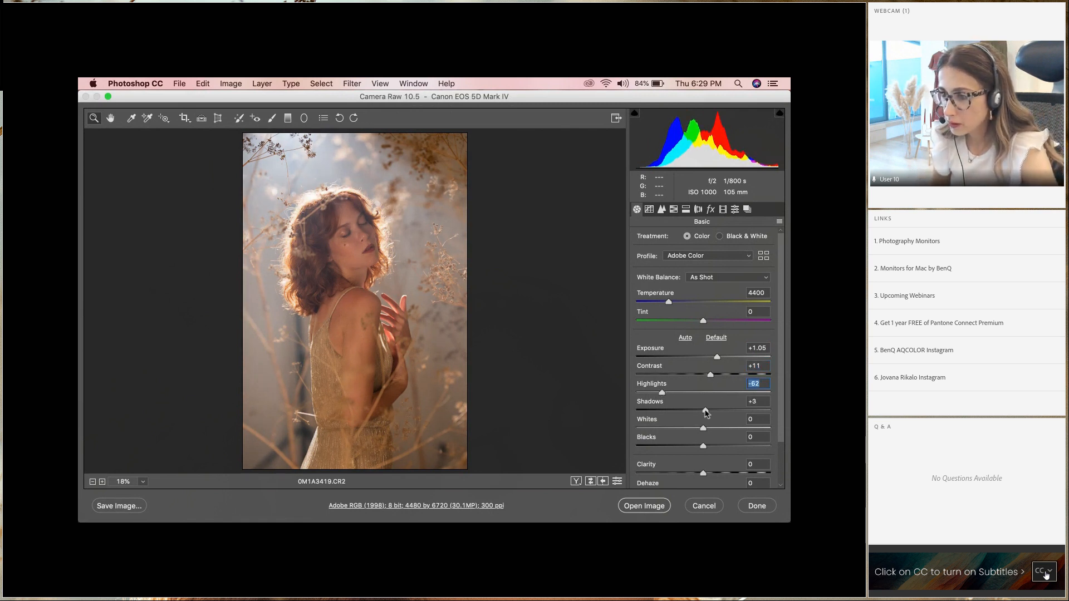
drag(706, 412, 720, 410)
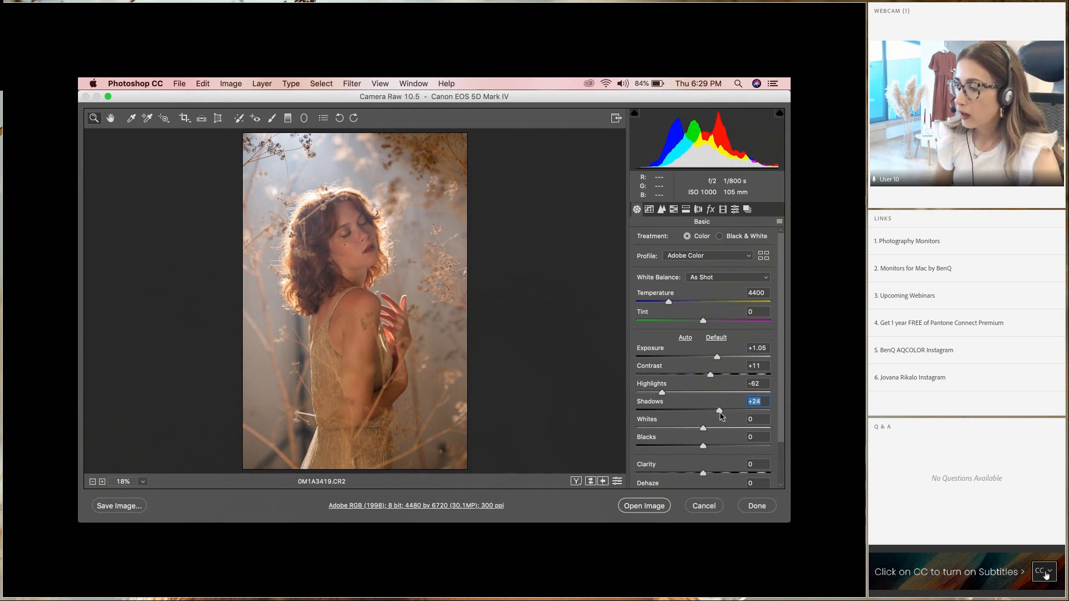
Step: Warm the white balance to Temperature 5500 and Tint +2, and open the raw photo for editing
scroll(721, 418, down, 1)
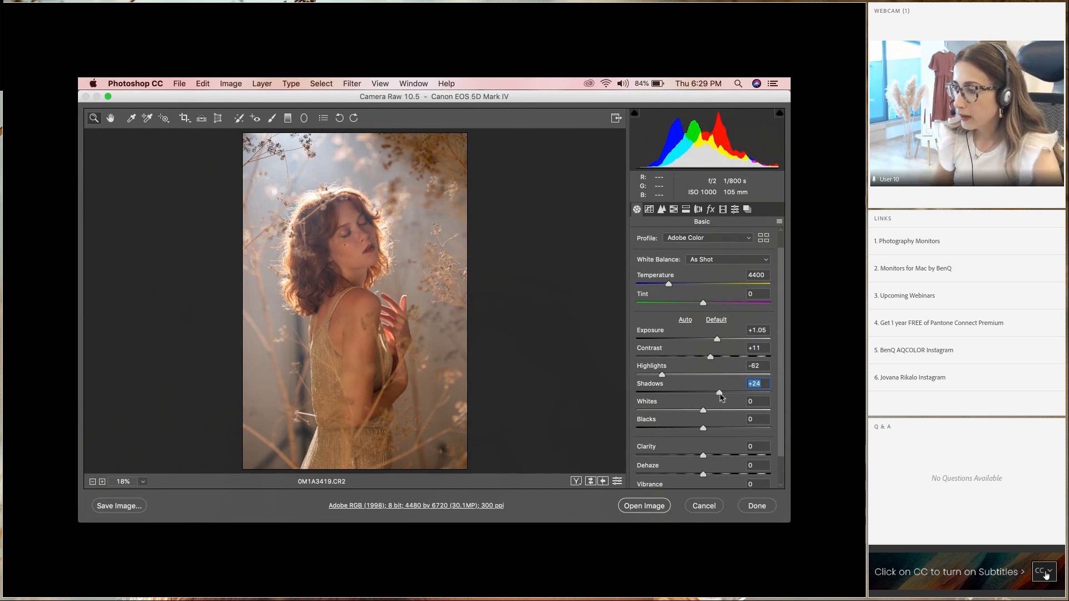
scroll(702, 372, up, 1)
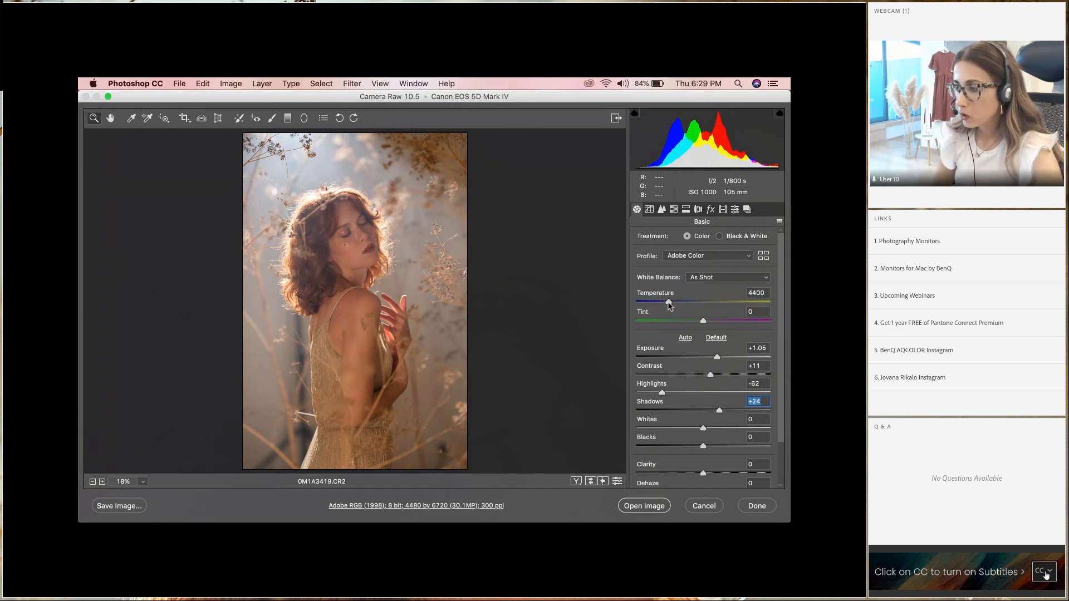
drag(669, 302, 672, 302)
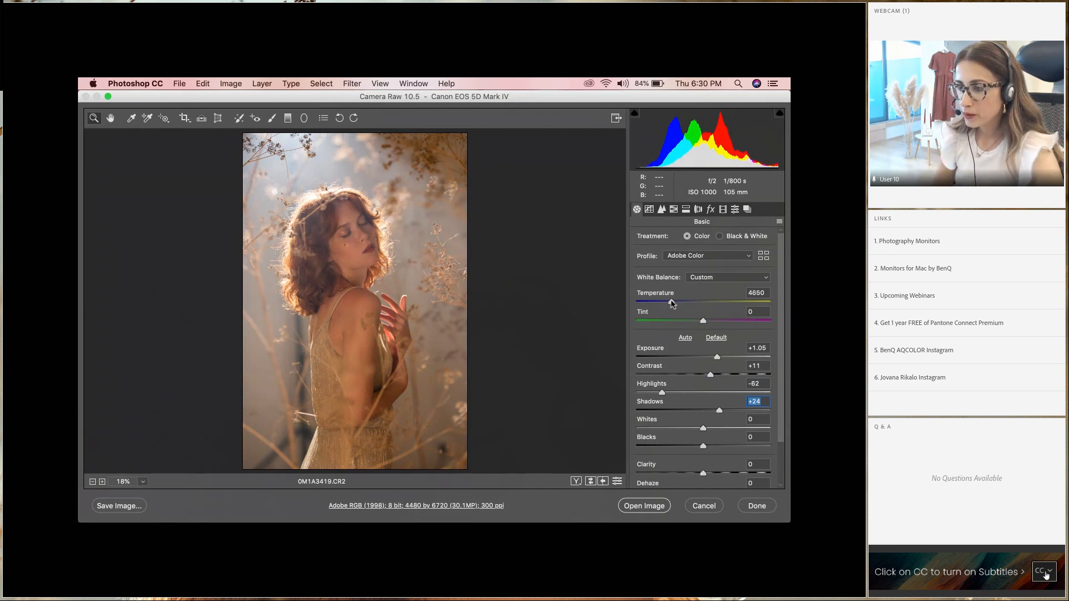
click(672, 302)
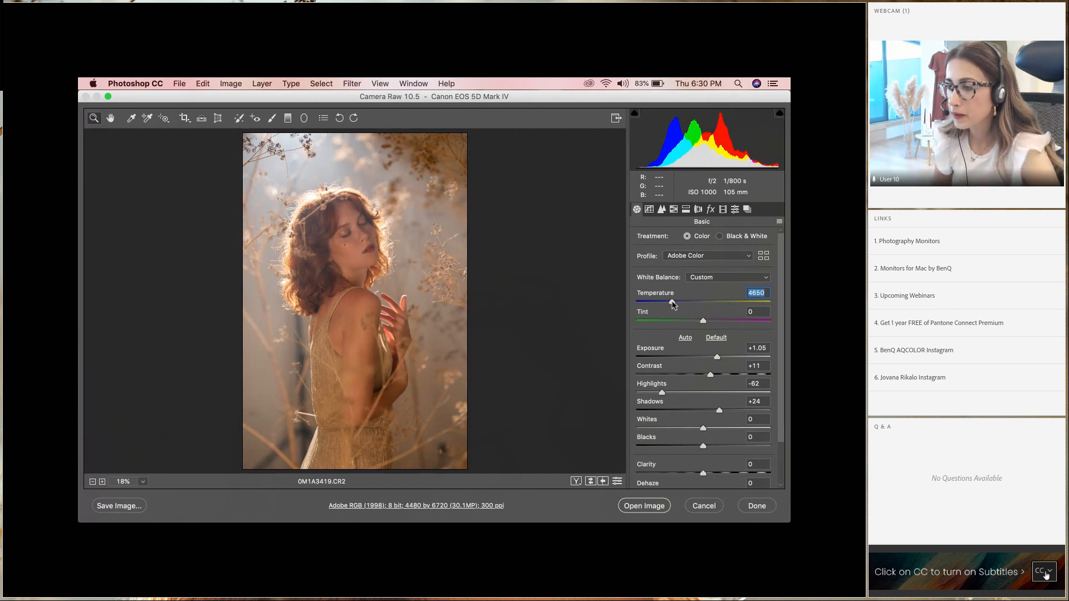
drag(672, 303, 706, 325)
key(Tab)
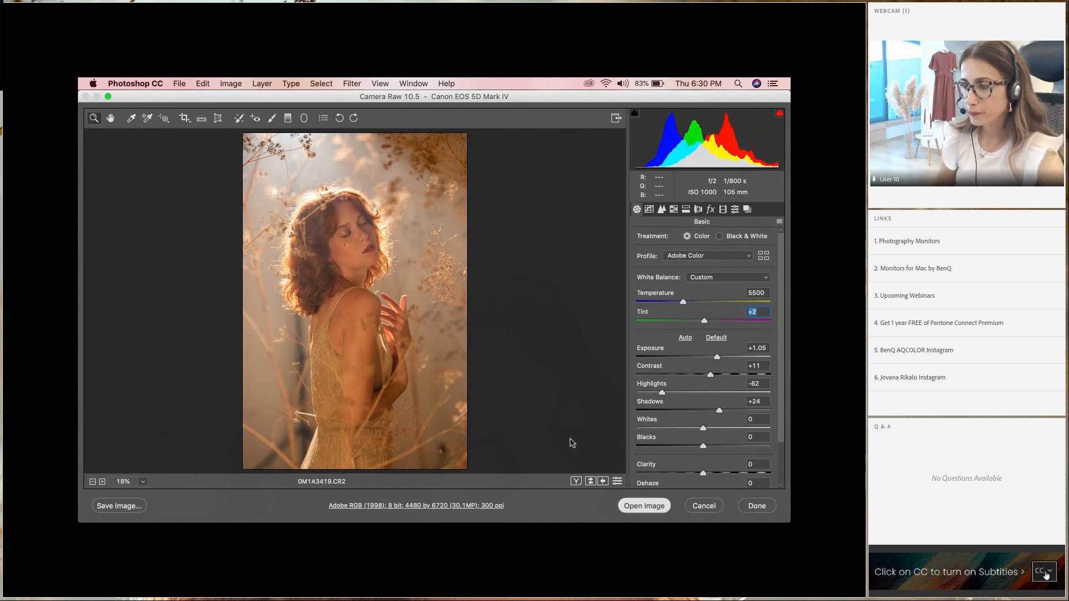
key(Return)
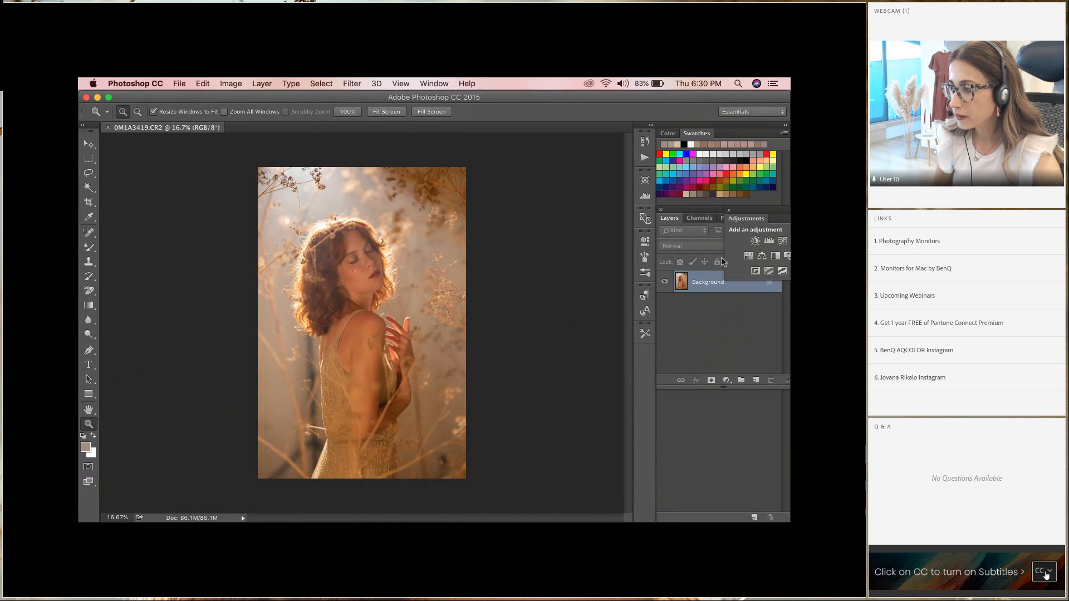
Step: Move the floating Adjustments palette clear of the layer list and convert the Background into a regular unlocked layer
drag(756, 217, 664, 217)
drag(599, 201, 559, 198)
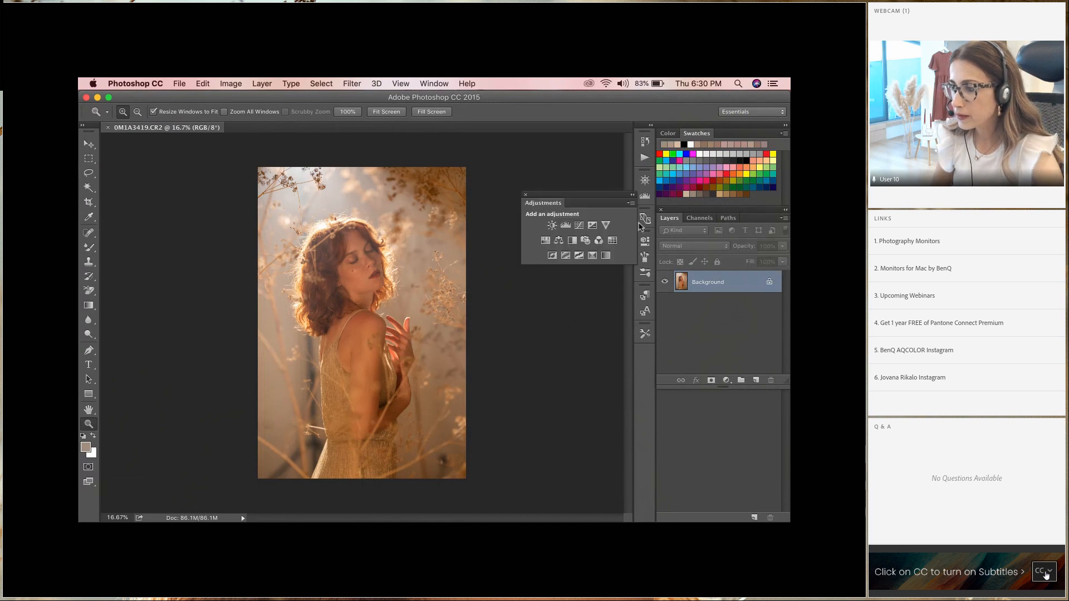
double_click(712, 286)
click(530, 253)
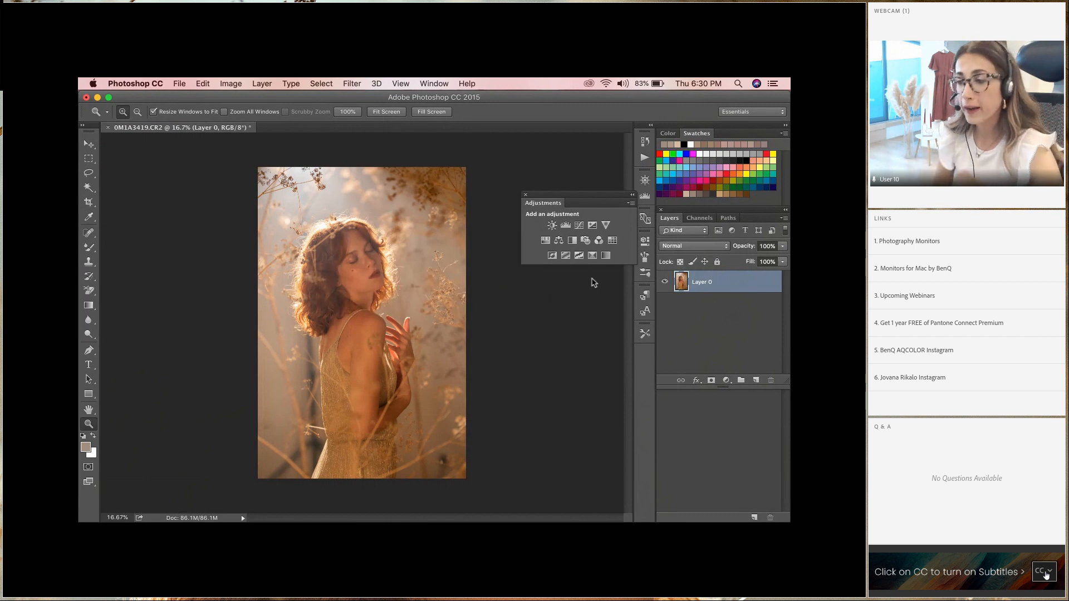
Step: Duplicate the unlocked photo layer under its default name
click(369, 282)
click(363, 271)
click(362, 270)
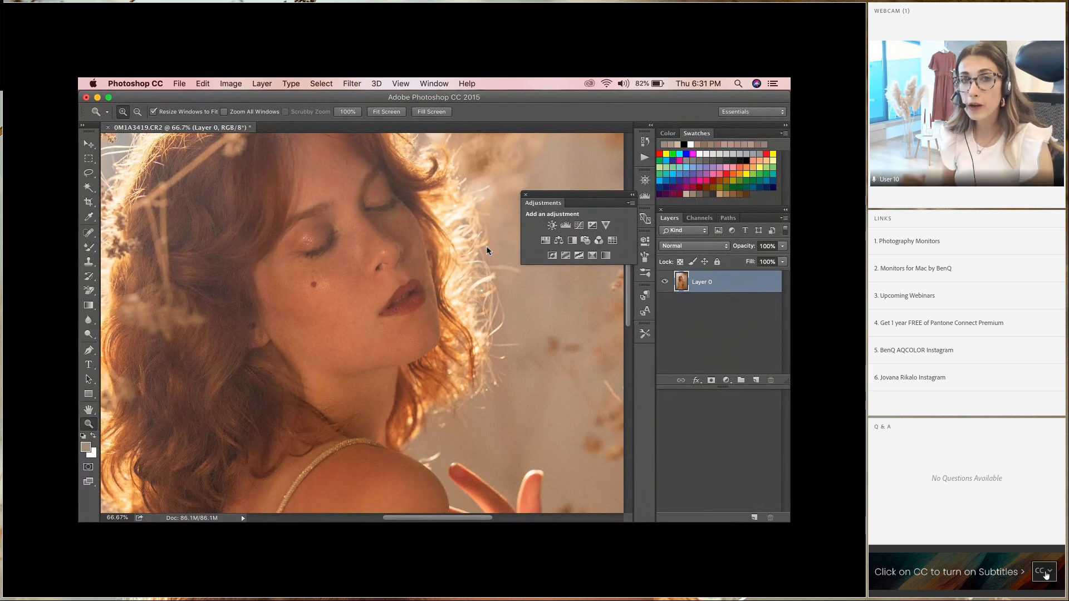
right_click(706, 282)
click(568, 320)
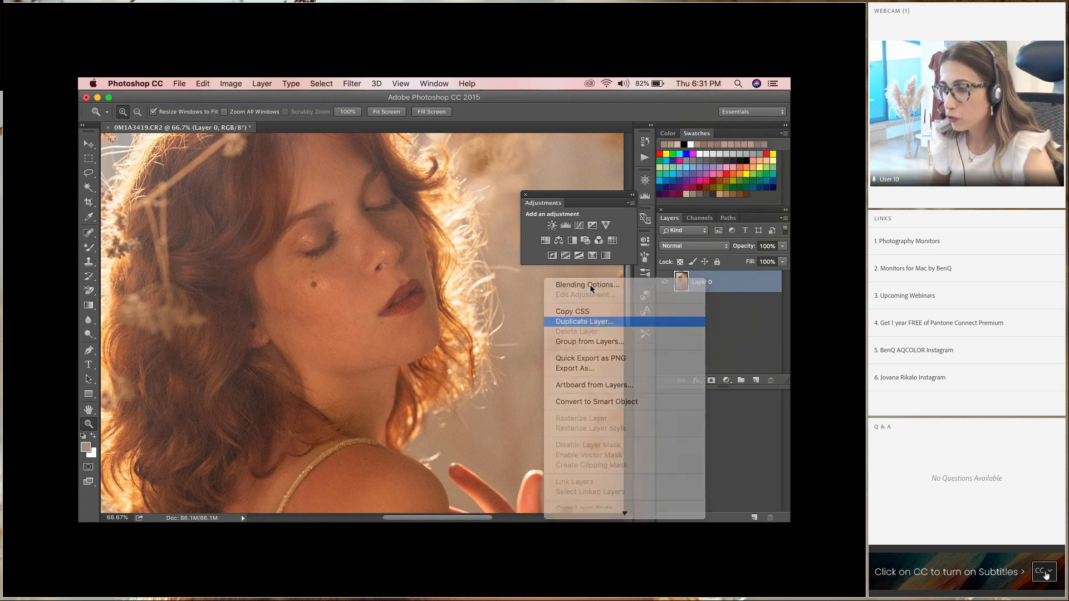
click(548, 246)
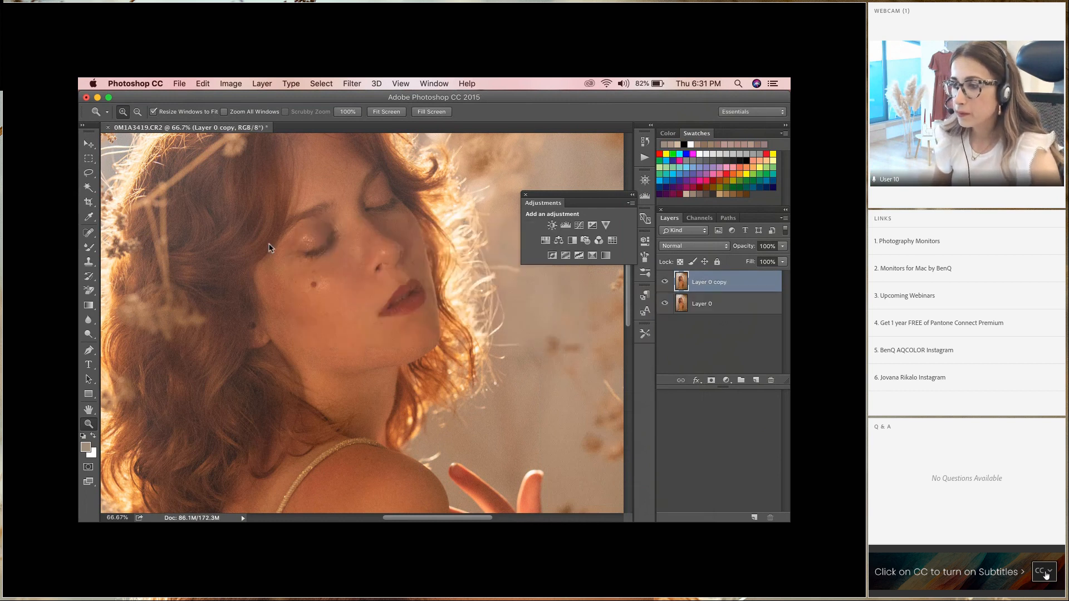
Step: Reduce the duplicated layer's opacity to 69%
click(337, 274)
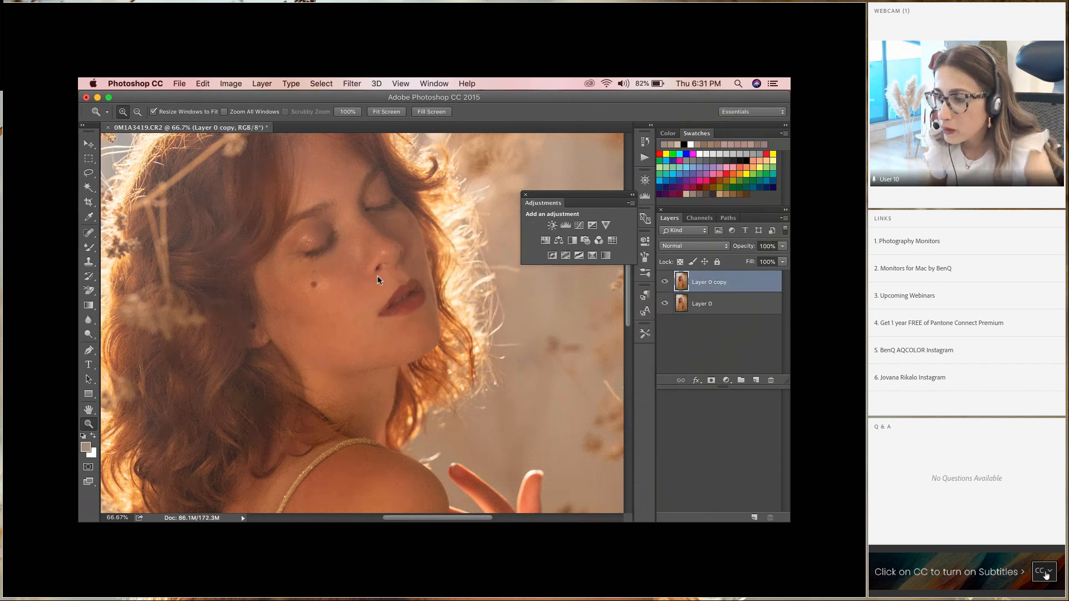
scroll(608, 318, up, 6)
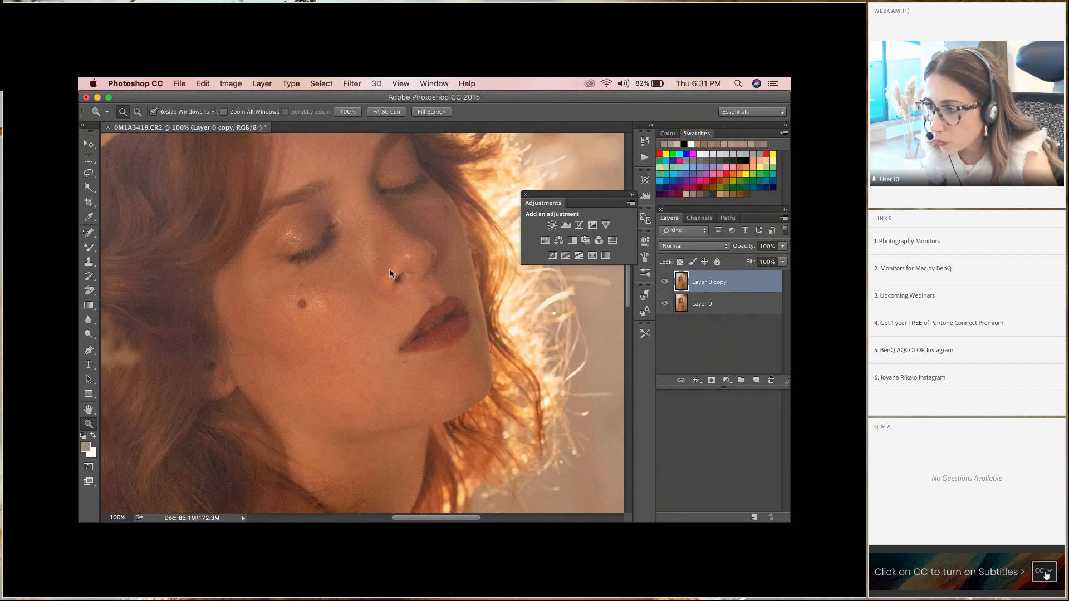
click(784, 248)
drag(786, 261, 767, 261)
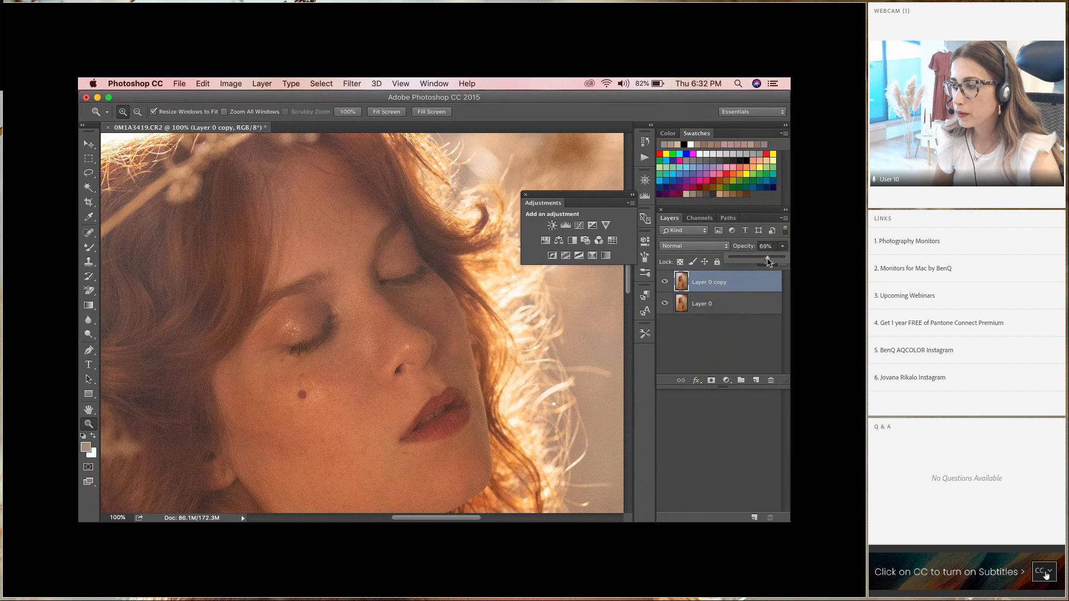
Step: Activate the Patch tool for retouching the face
click(89, 246)
right_click(89, 246)
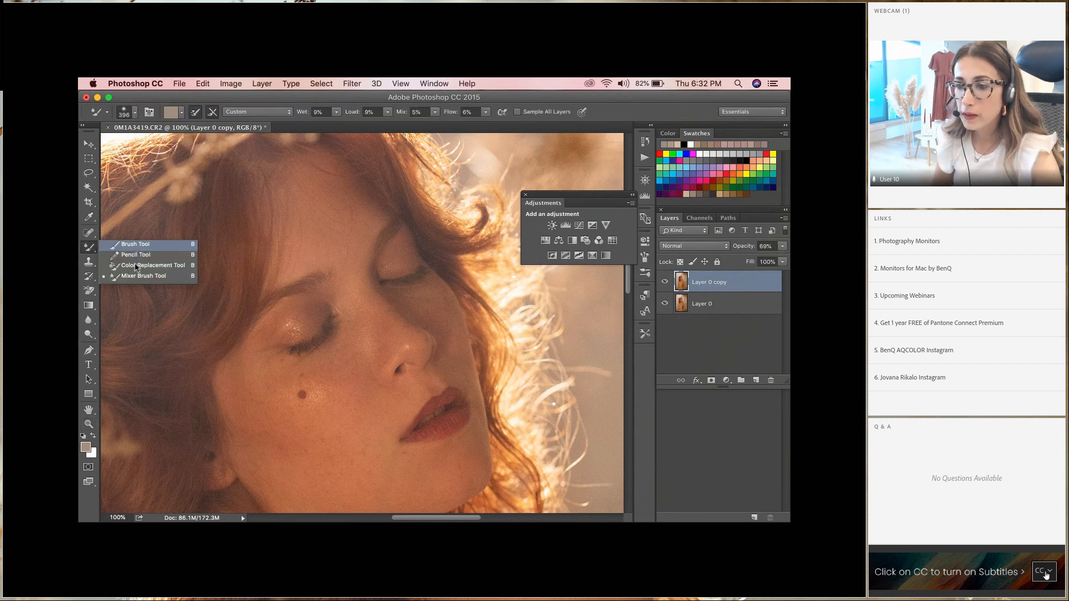
click(89, 234)
click(89, 234)
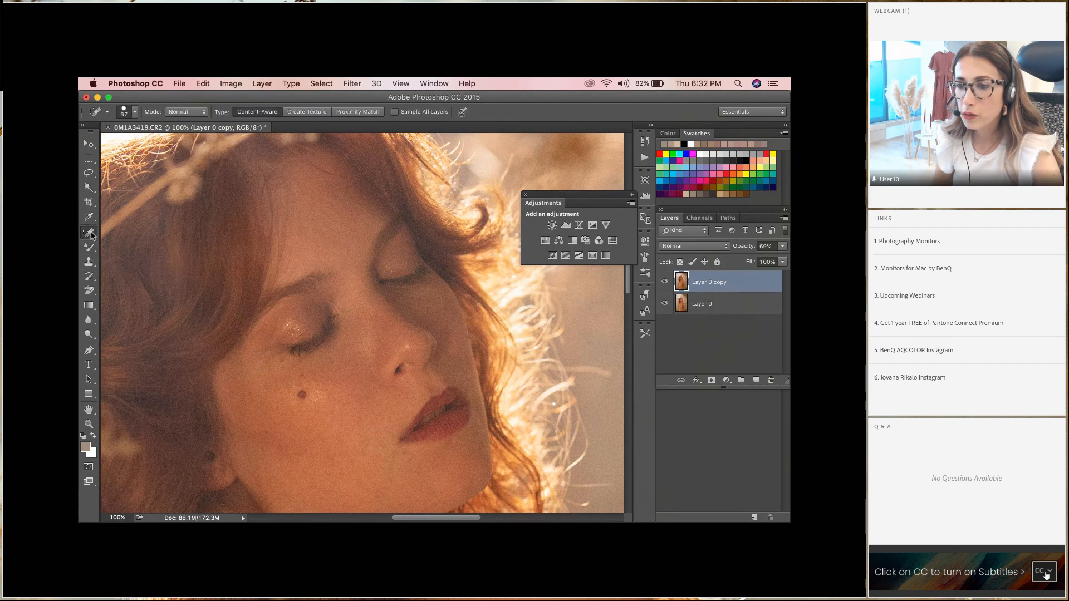
right_click(89, 234)
click(135, 252)
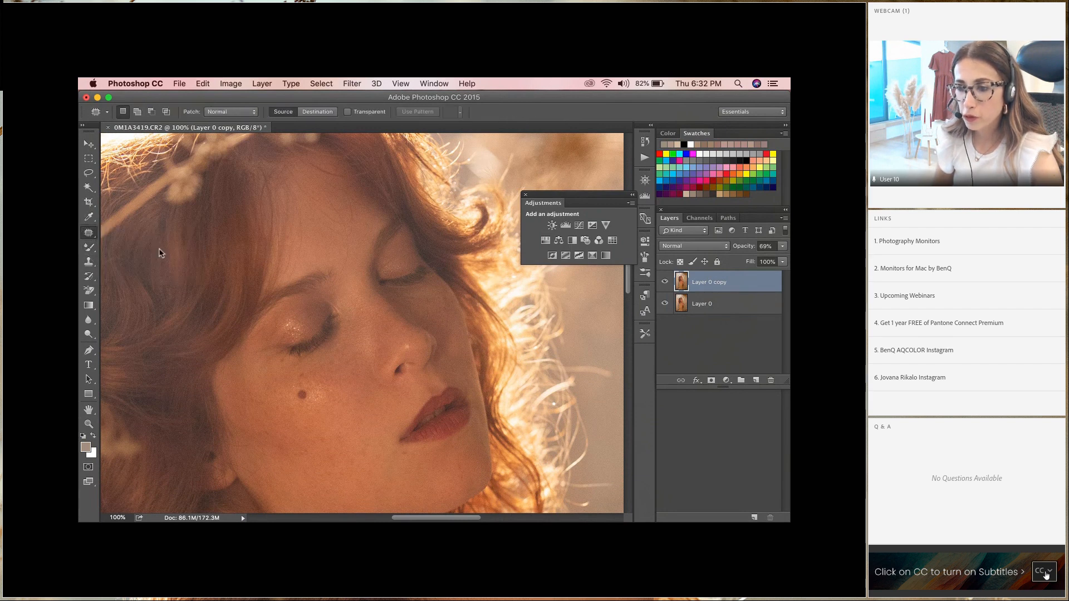
scroll(405, 286, down, 3)
right_click(410, 277)
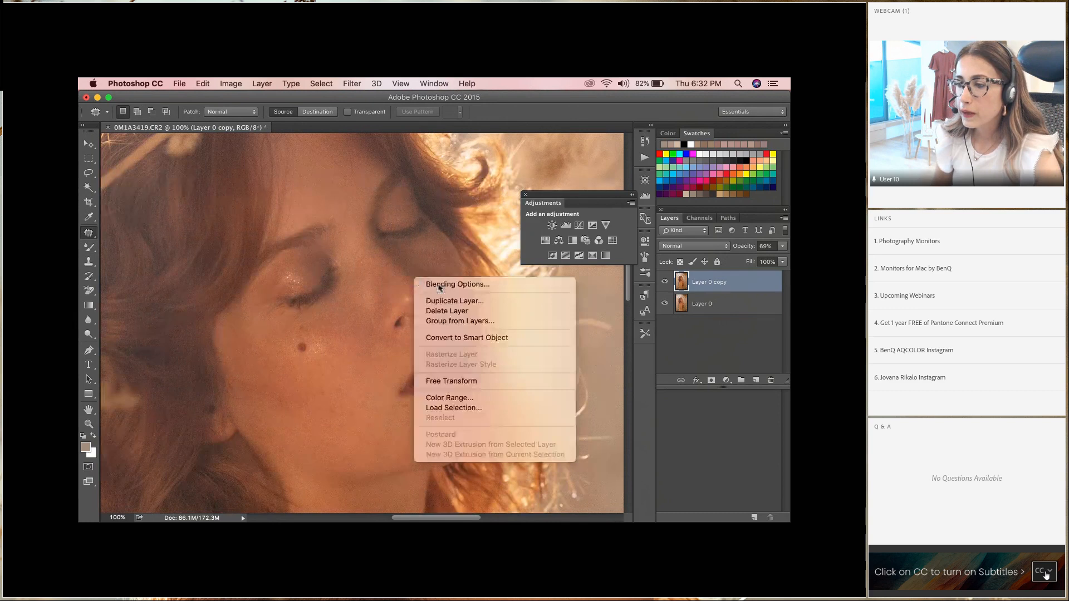
click(285, 314)
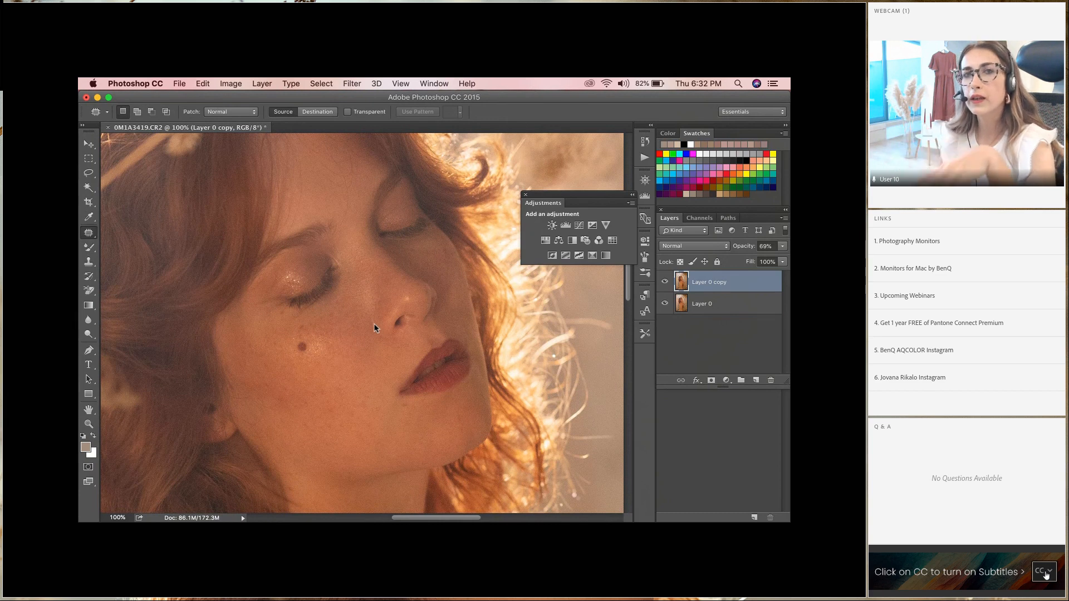
click(89, 248)
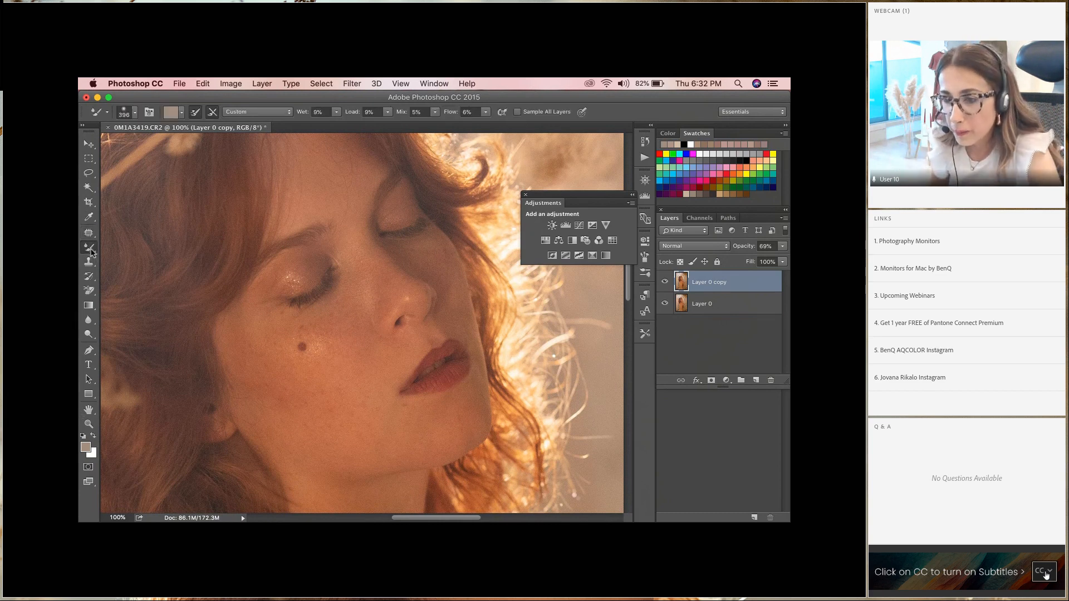
right_click(88, 233)
click(123, 263)
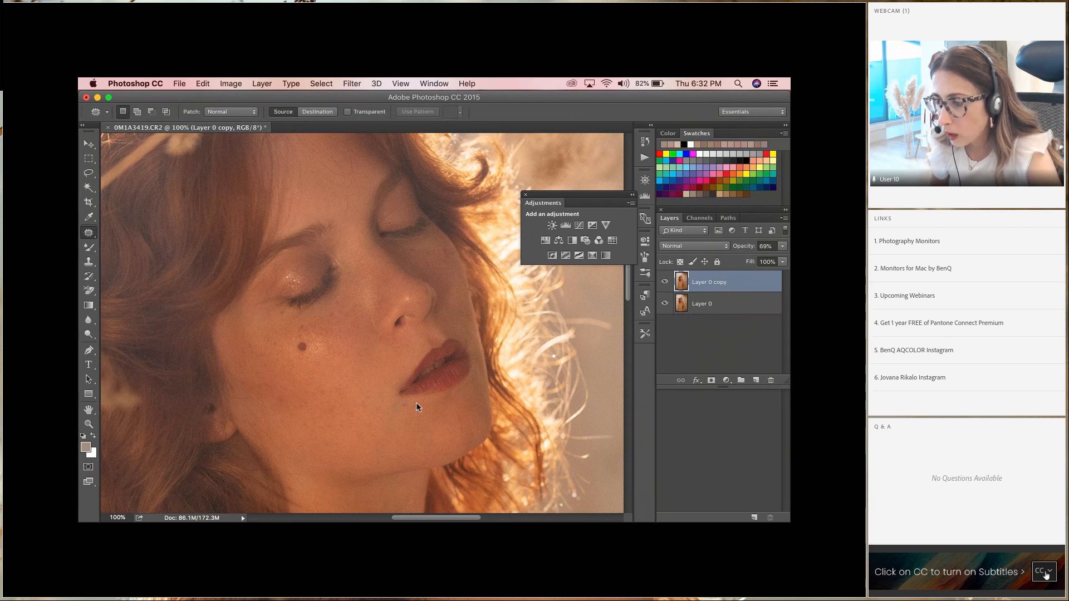
Step: Patch small areas of skin below the corner of the mouth and beside the bridge of the nose
drag(401, 405, 408, 413)
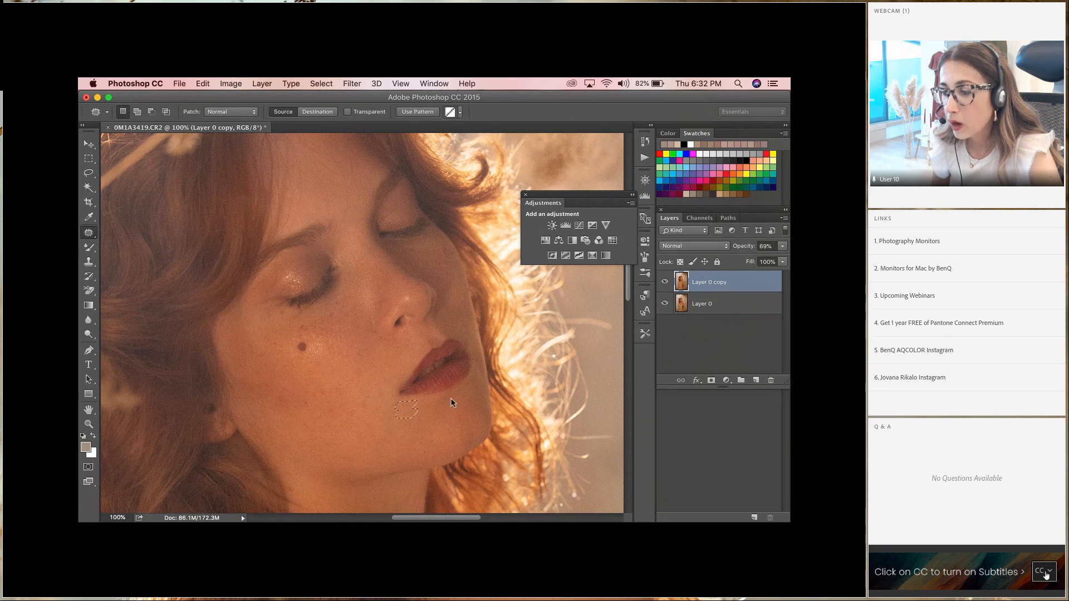
click(528, 383)
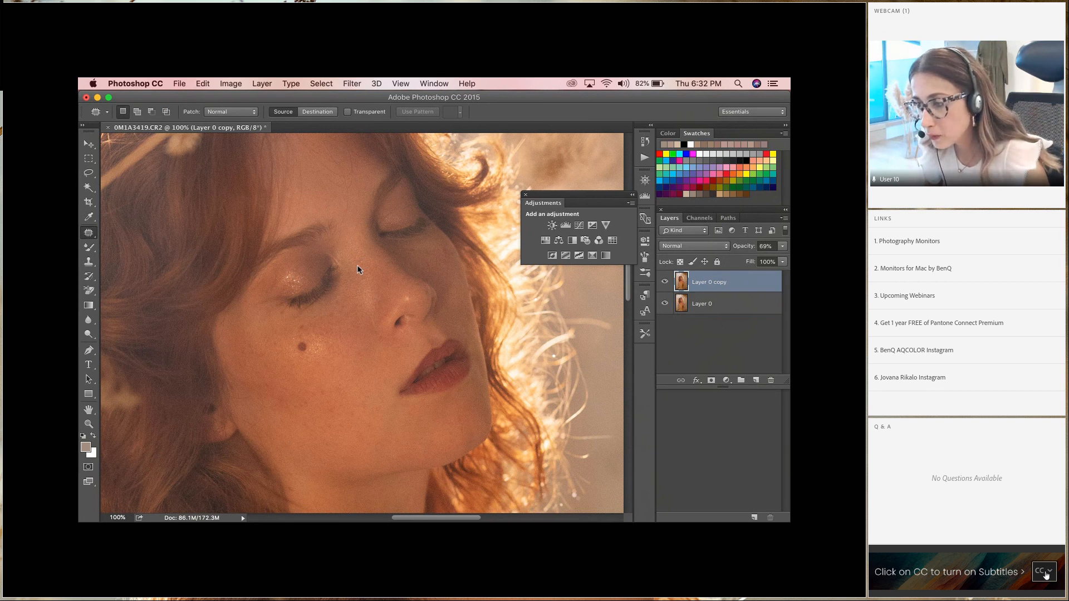
drag(365, 268, 366, 264)
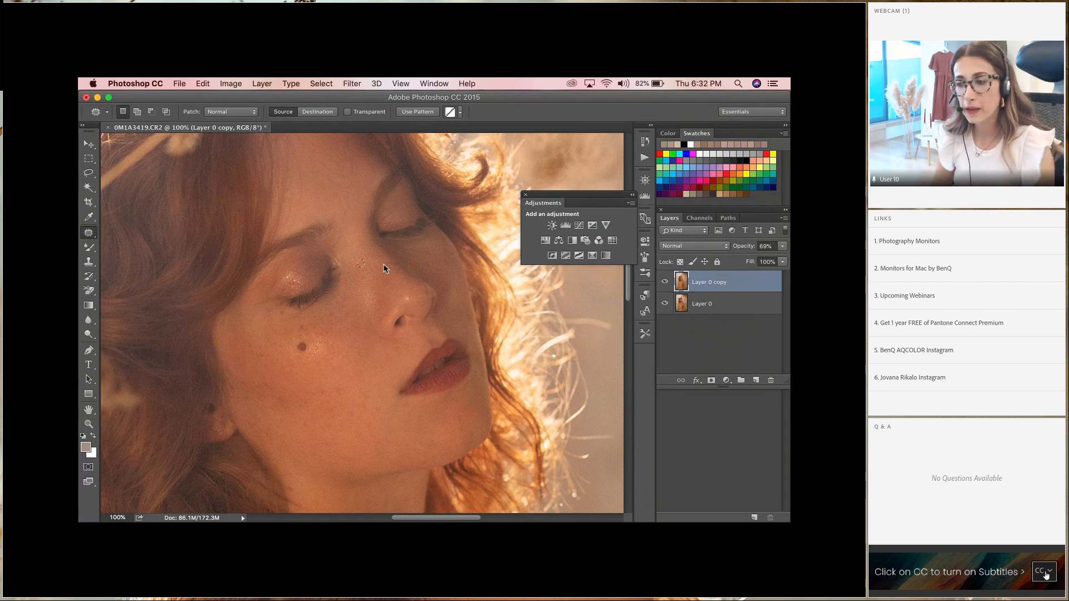
click(362, 276)
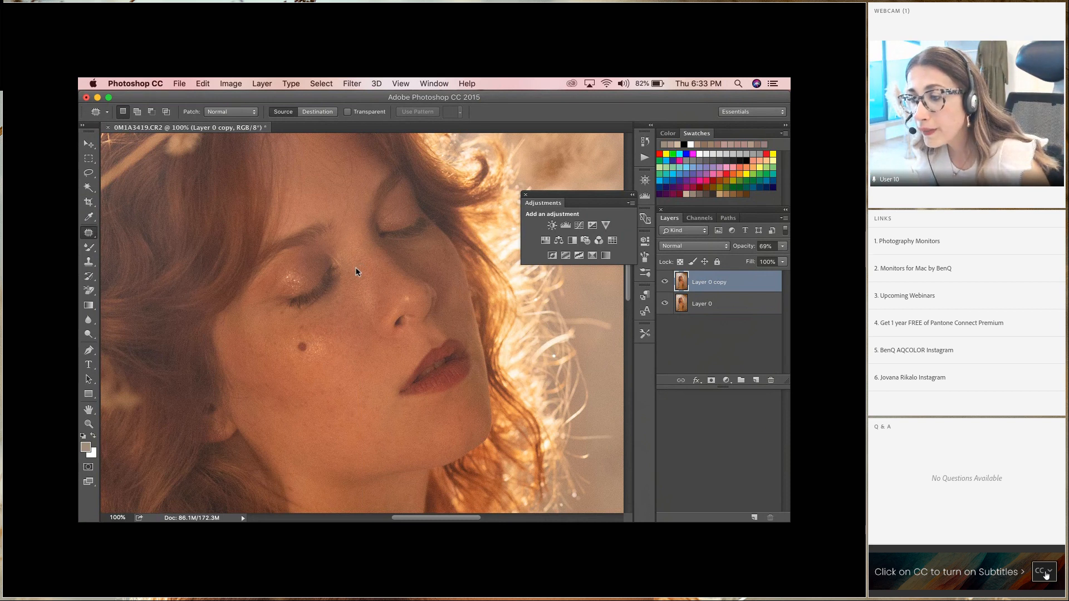
drag(356, 271, 363, 273)
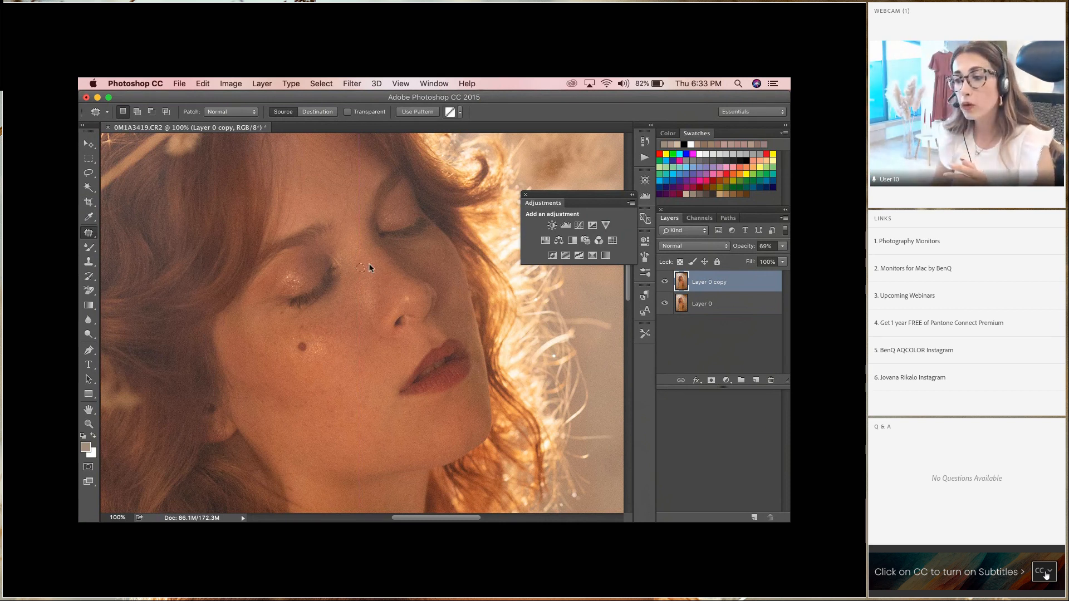
click(368, 263)
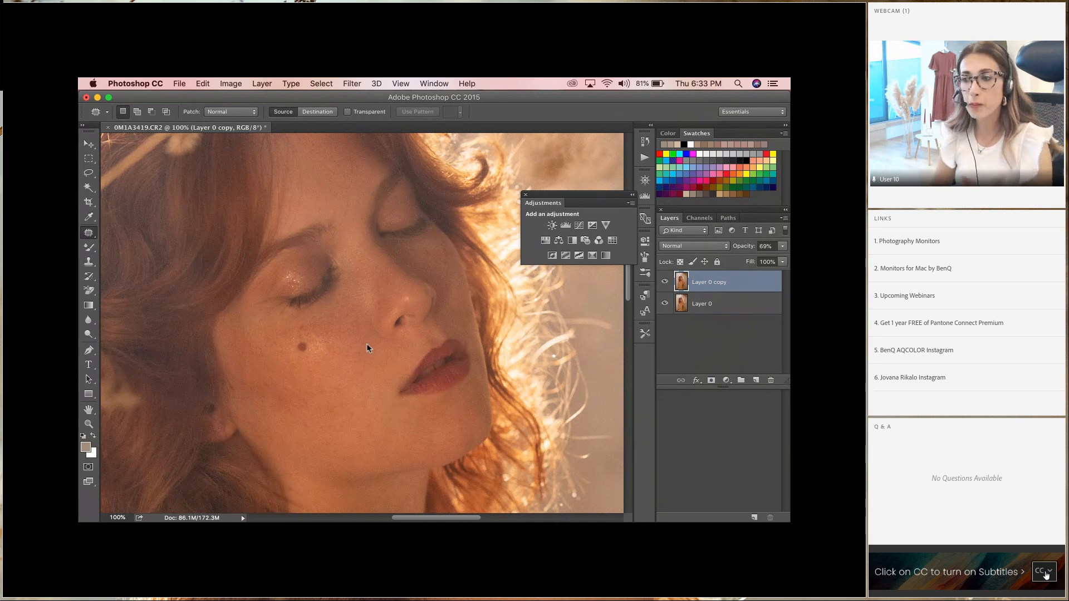
Step: Patch the shiny spots on the bridge and side of the nose, and compare the result by toggling the duplicated layer's visibility
key(z)
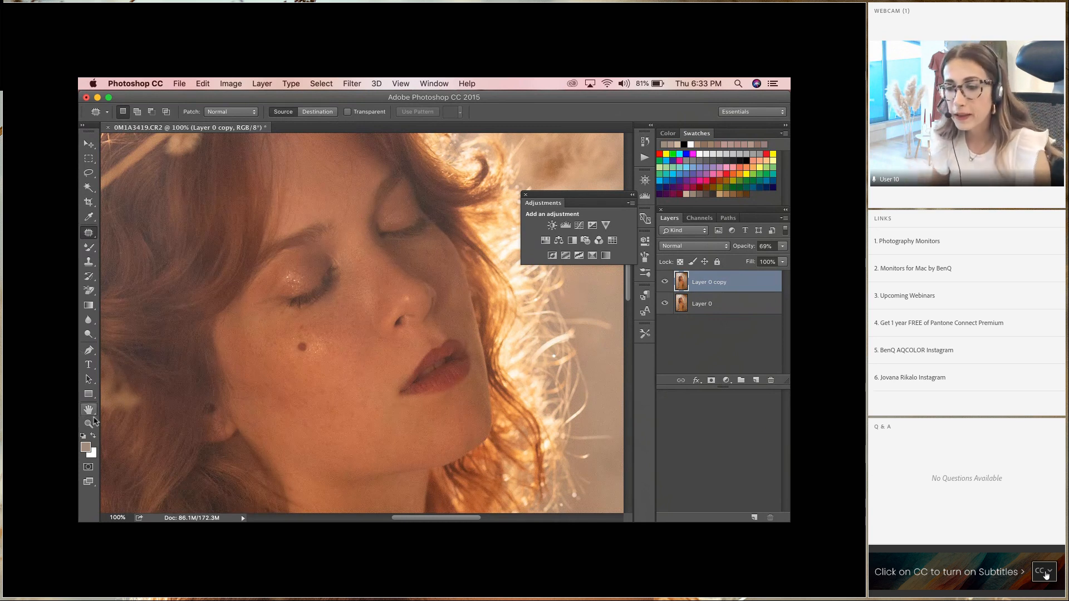
click(88, 233)
drag(361, 269, 362, 271)
click(408, 294)
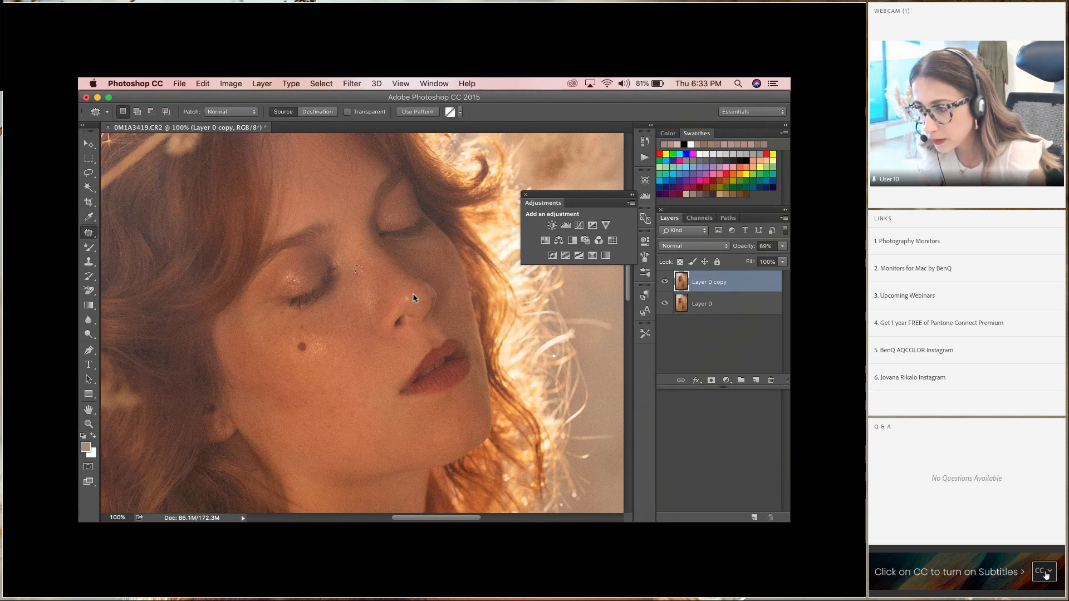
drag(404, 297, 413, 305)
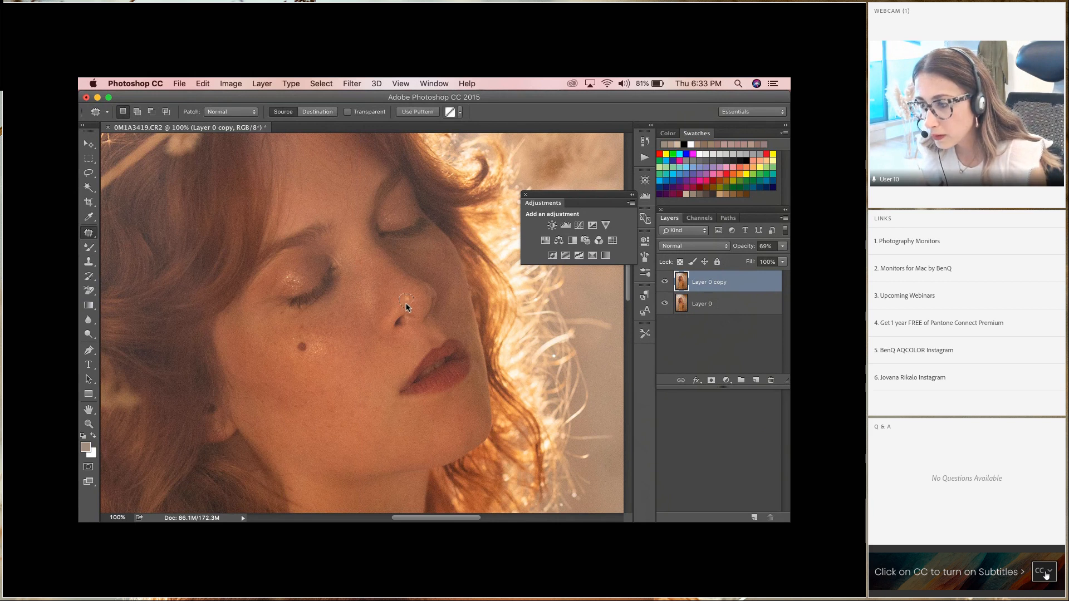
click(486, 284)
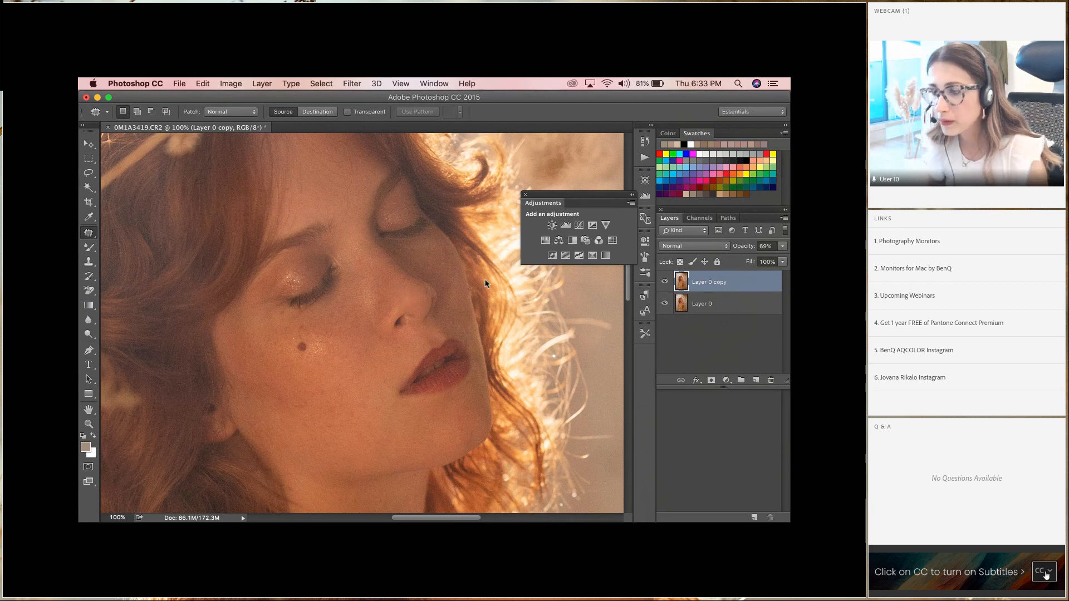
click(667, 284)
click(667, 284)
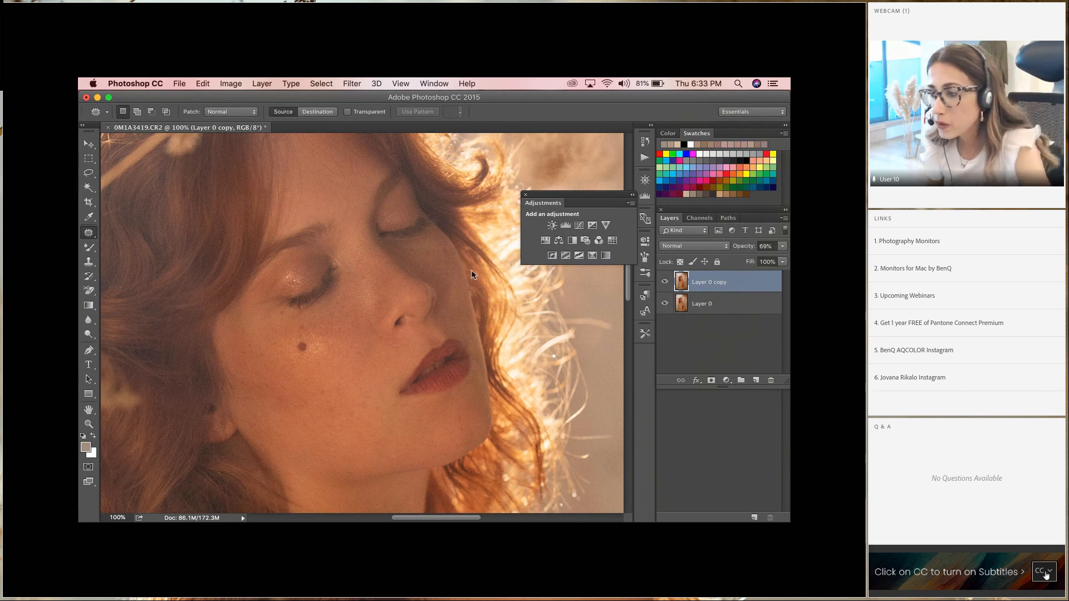
Step: Patch small blemishes beside the lips and on the lower cheek with the Patch tool
scroll(496, 323, down, 5)
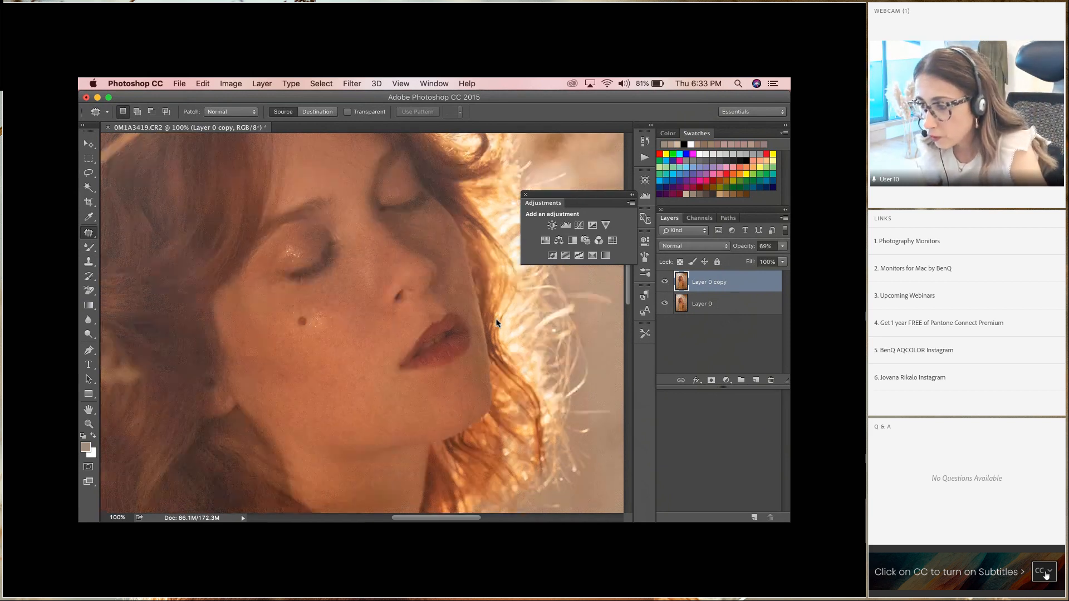
mouse_move(464, 327)
mouse_down()
mouse_move(456, 345)
mouse_move(468, 329)
mouse_move(462, 311)
mouse_move(480, 302)
mouse_up()
key(super+d)
key(super+d)
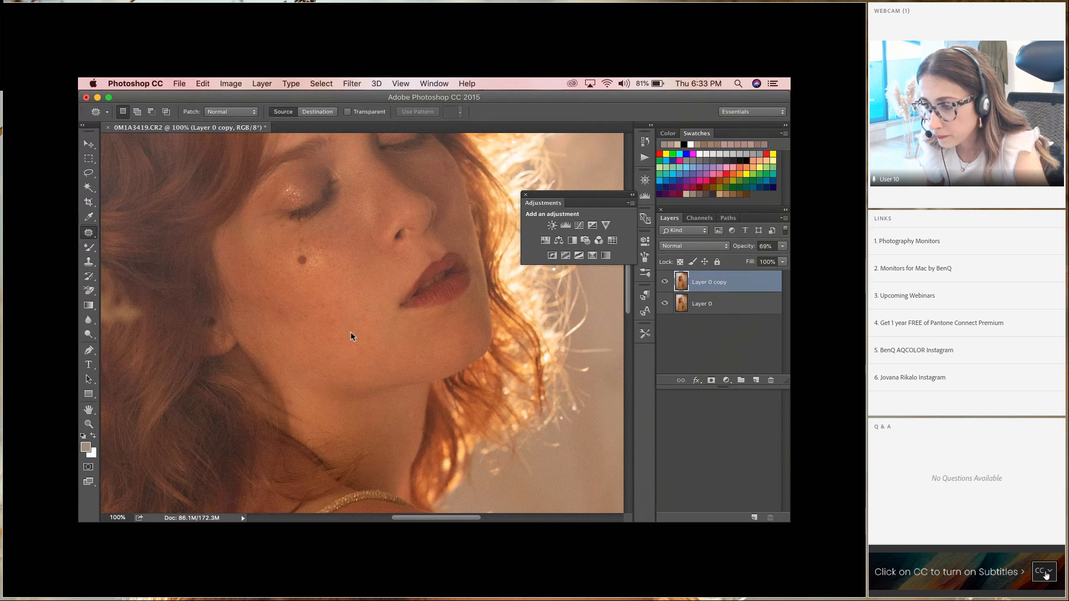
drag(351, 333, 354, 341)
drag(355, 341, 387, 333)
key(super+d)
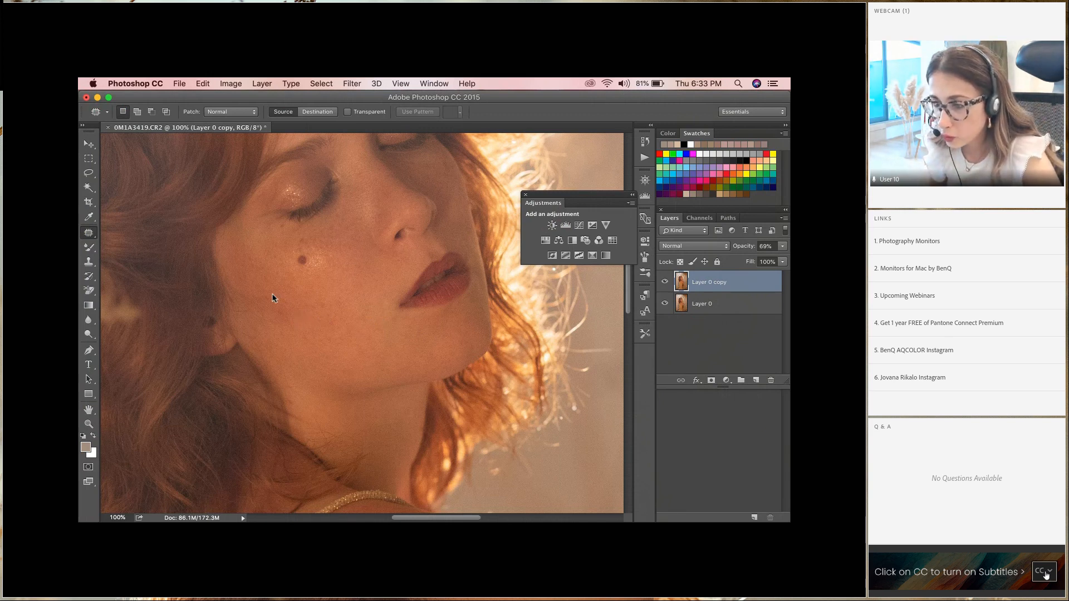
Step: Patch the uneven skin on the cheek in front of the ear and below the corner of the mouth
drag(268, 305, 275, 300)
key(super+d)
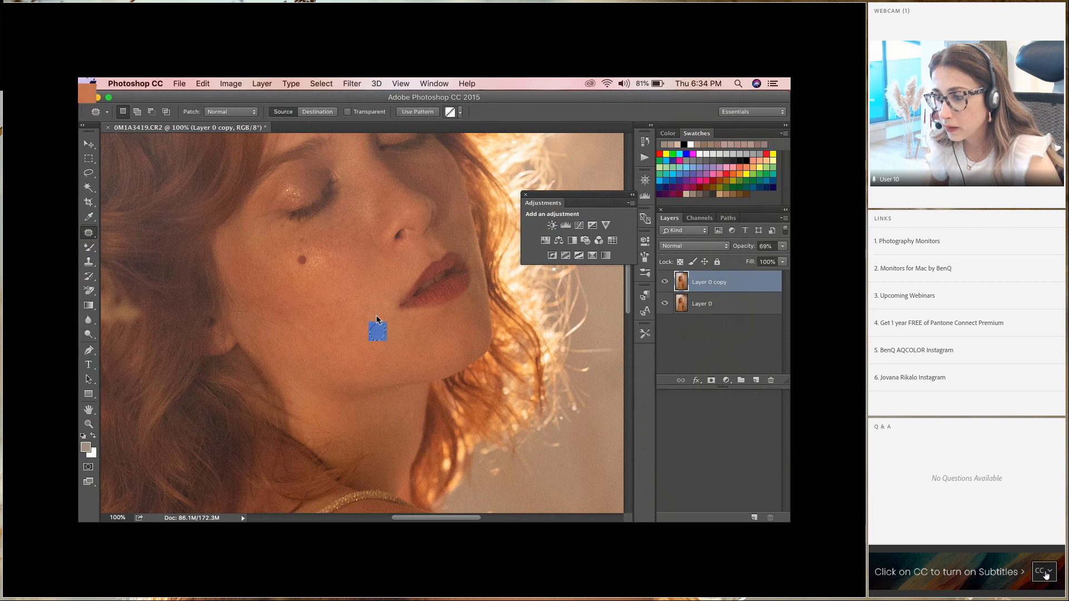
drag(368, 323, 445, 273)
key(Return)
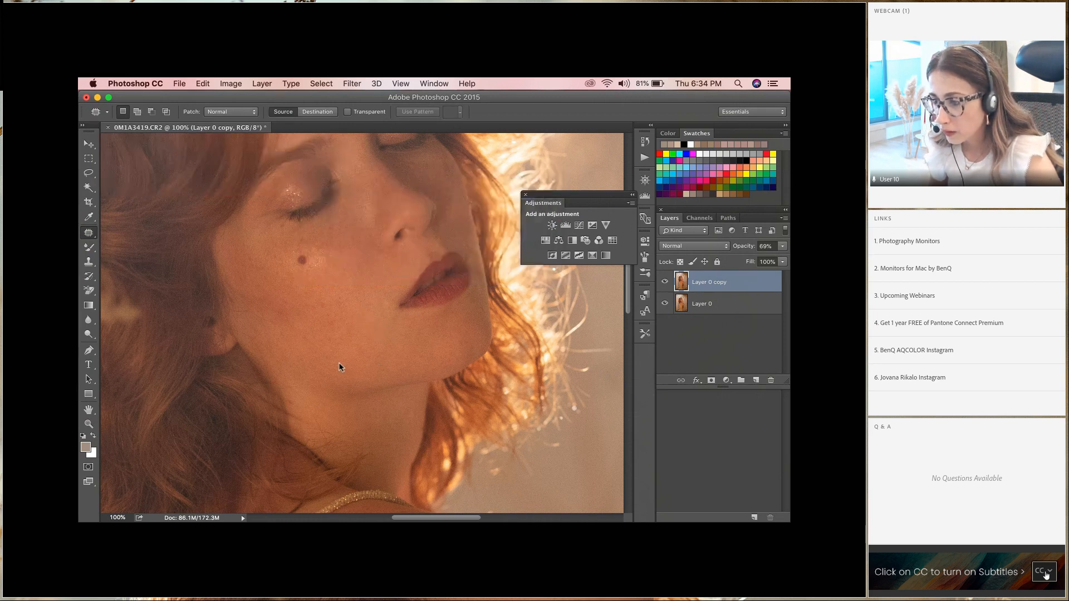
Step: Patch small areas of skin along the jawline and on the neck
drag(357, 379, 388, 362)
click(408, 429)
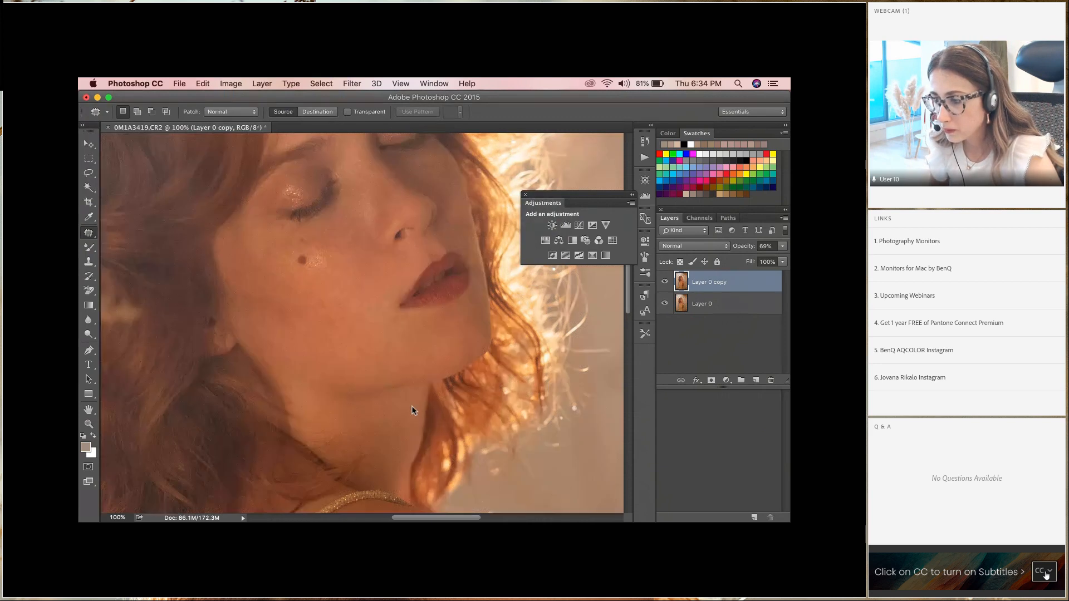
drag(402, 425, 420, 406)
key(super+d)
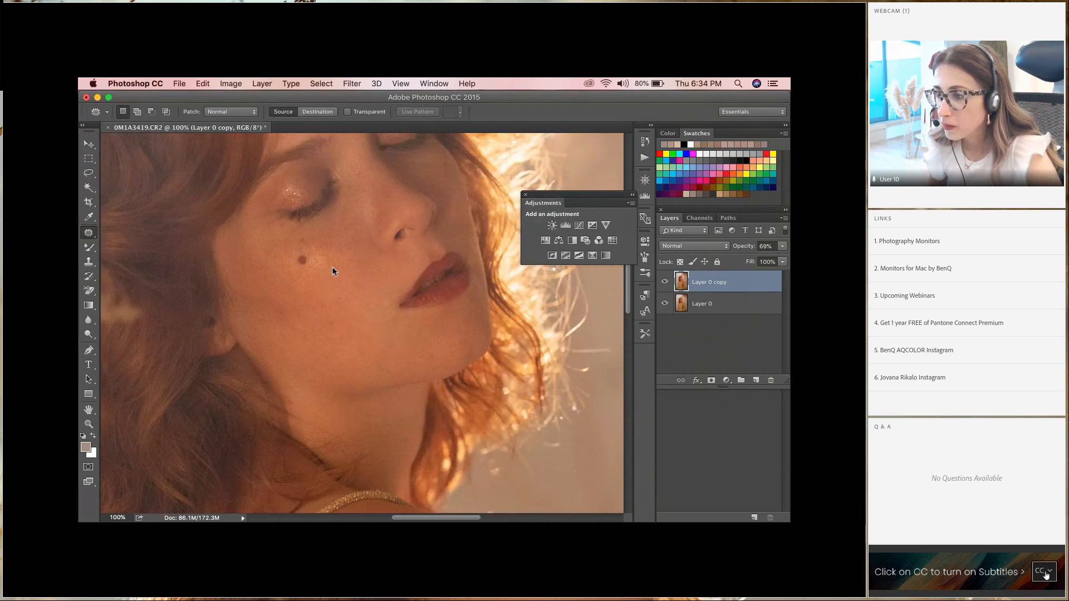
Step: Patch the small area of skin under the eye, just above the cheek mole
scroll(312, 237, down, 3)
drag(310, 192, 304, 194)
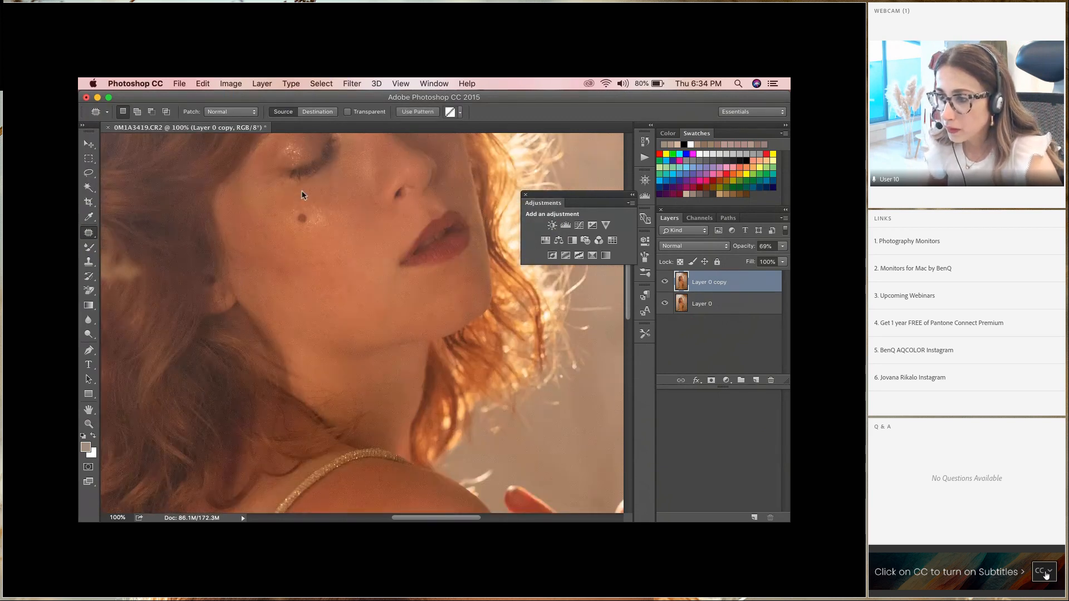
key(super+d)
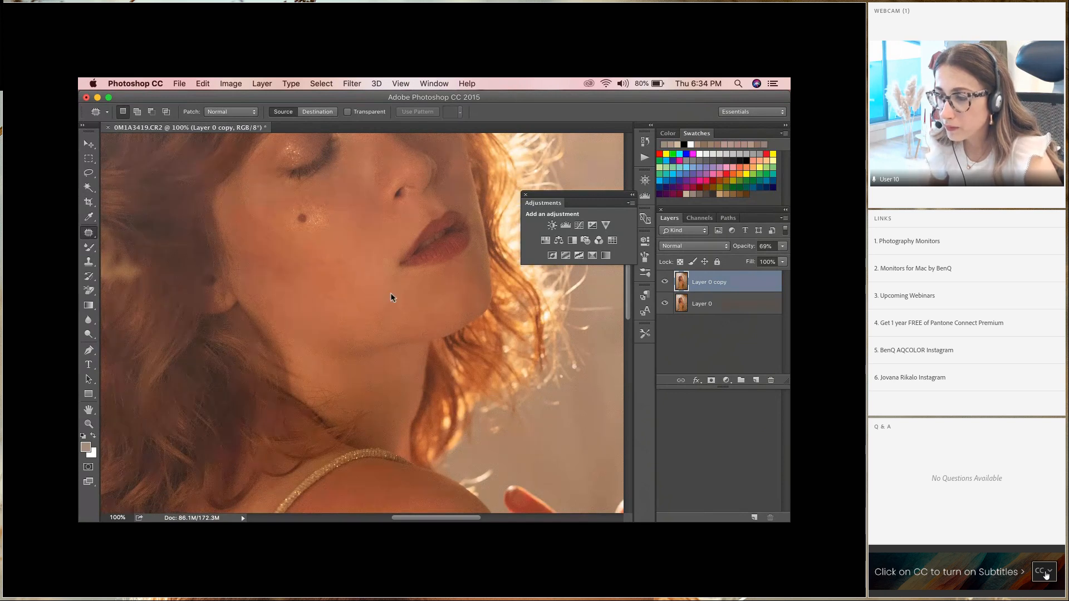
Step: Remove the small moles on the upper back beside the dress strap by patching them with nearby clean skin
scroll(382, 295, down, 6)
key(z)
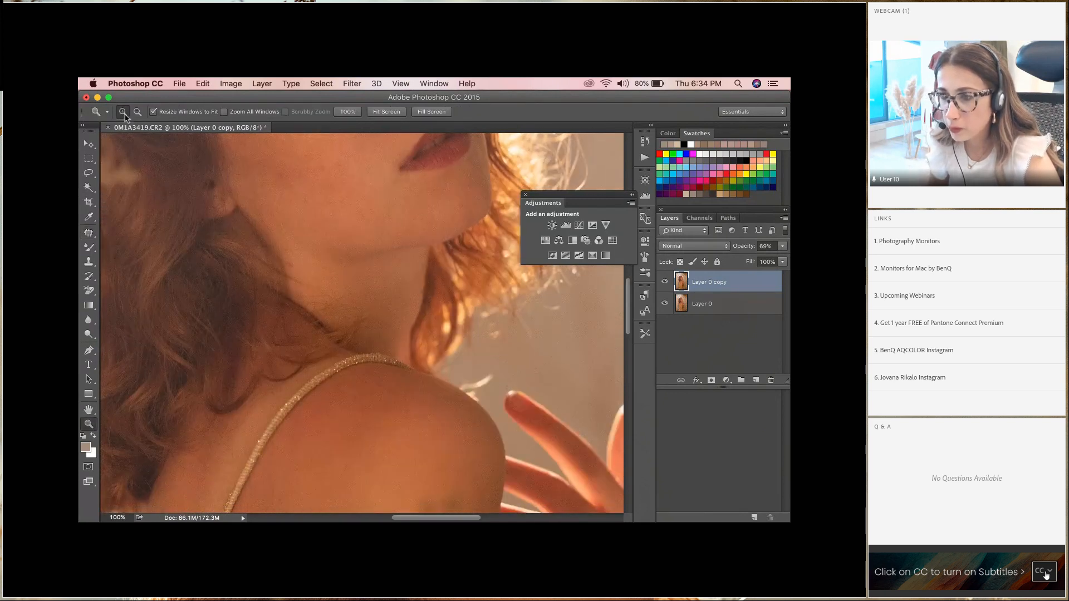
alt+click(390, 294)
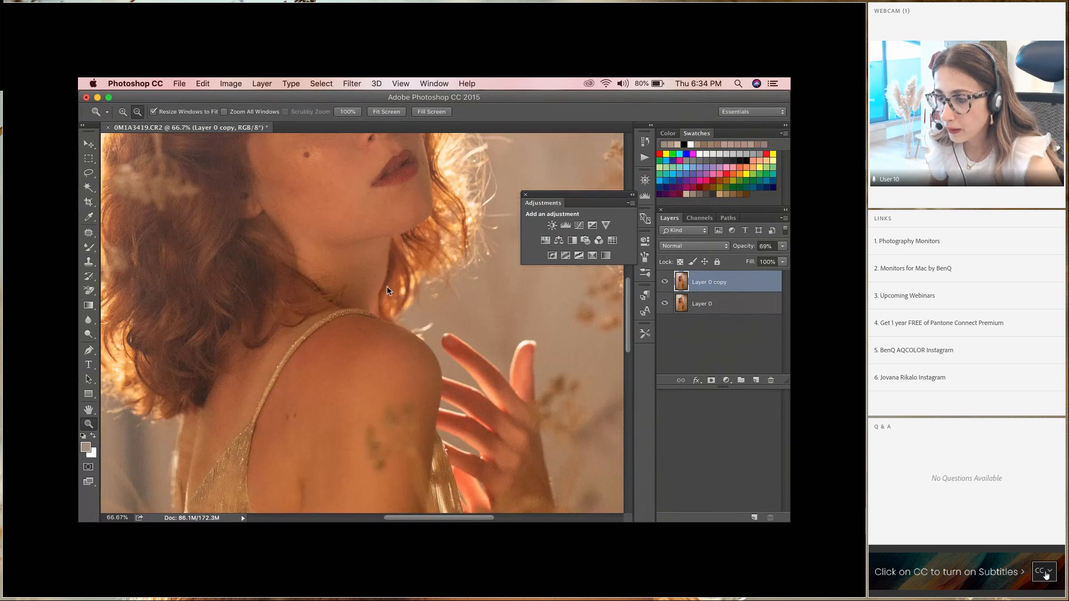
scroll(356, 321, down, 2)
key(j)
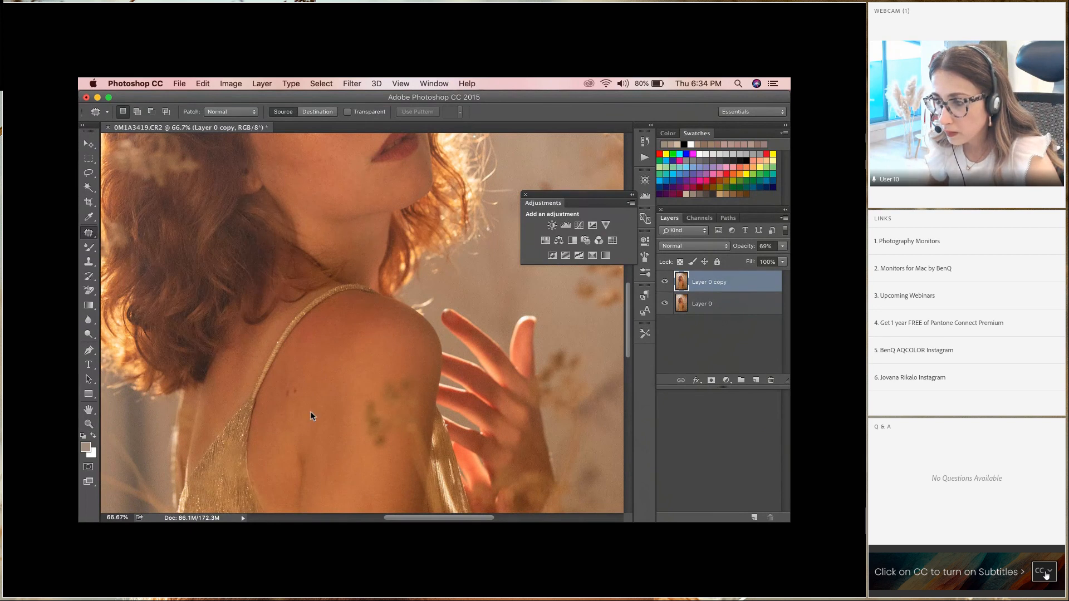
drag(294, 402, 285, 399)
drag(290, 393, 313, 385)
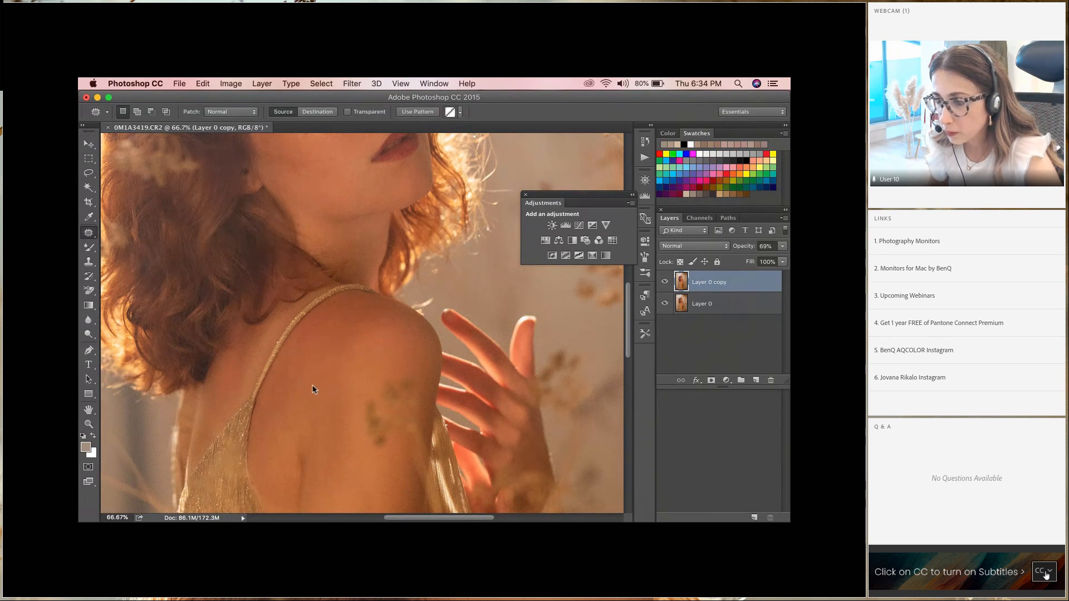
key(super+d)
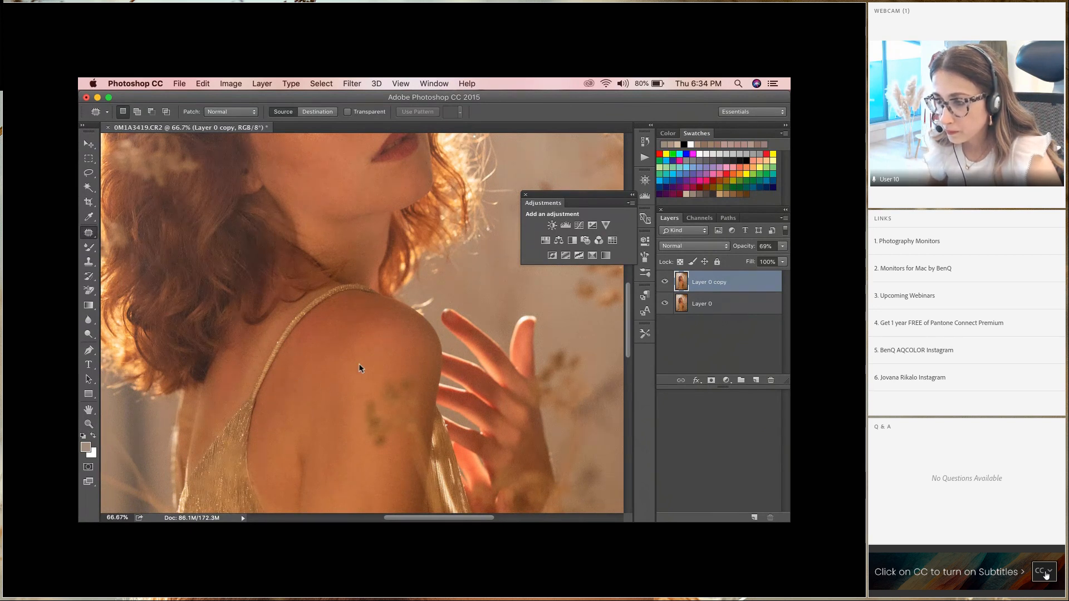
Step: Examine the arm, hand and upper back for remaining blemishes
scroll(446, 356, down, 3)
scroll(423, 340, down, 6)
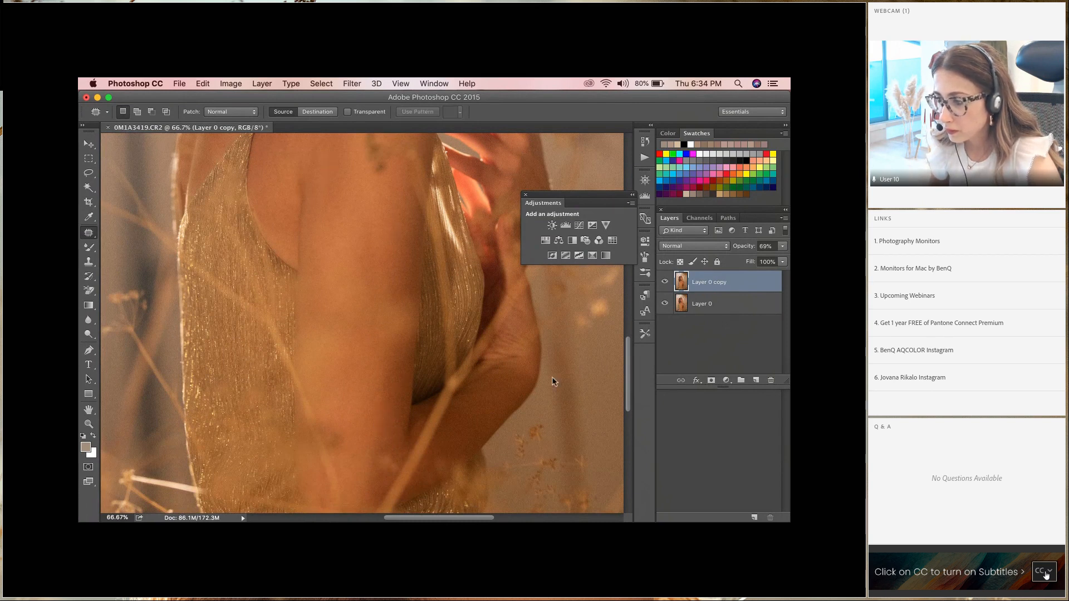
scroll(488, 358, up, 5)
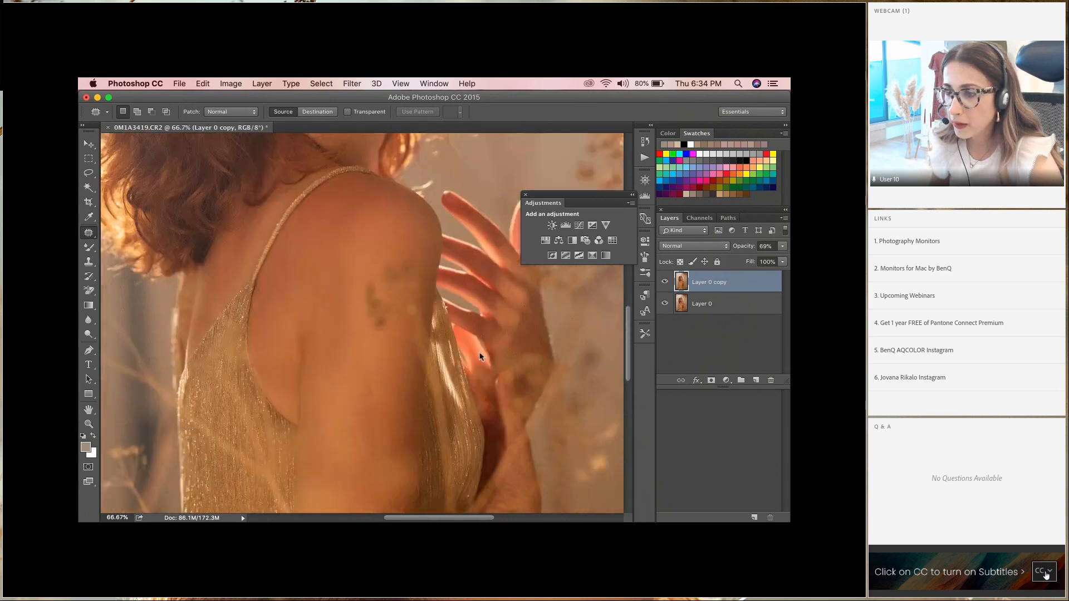
scroll(480, 357, up, 3)
drag(291, 351, 304, 367)
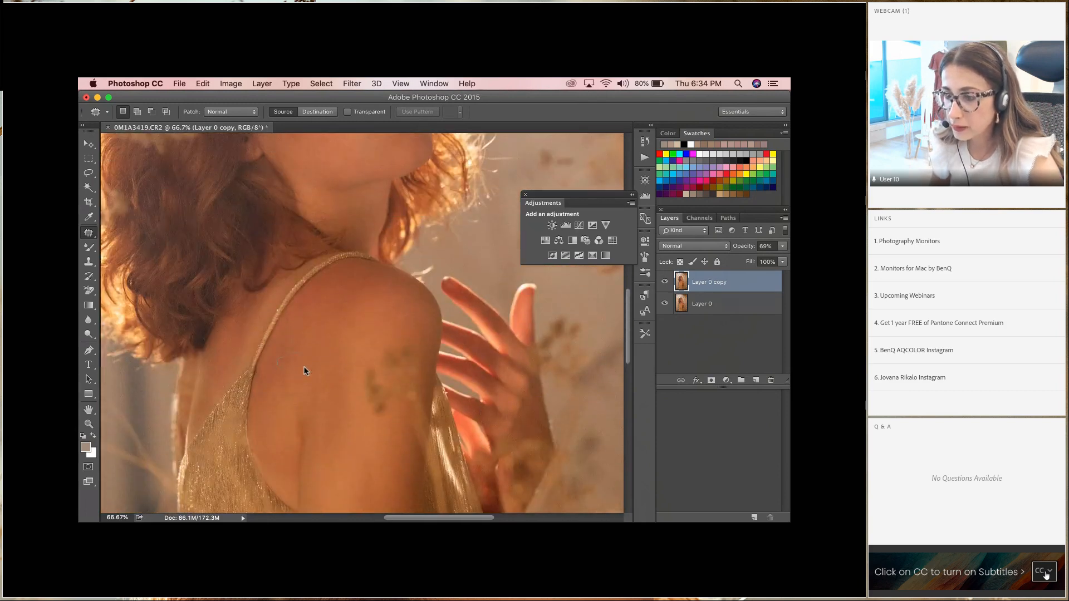
scroll(312, 334, down, 3)
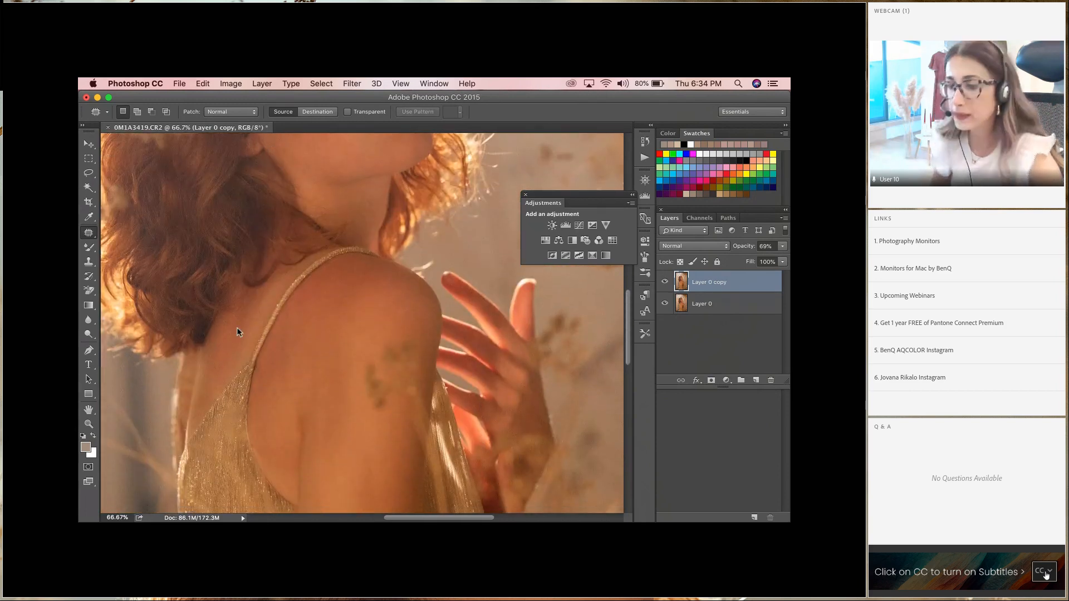
Step: Compare the whole portrait with and without the retouched duplicate layer
click(89, 423)
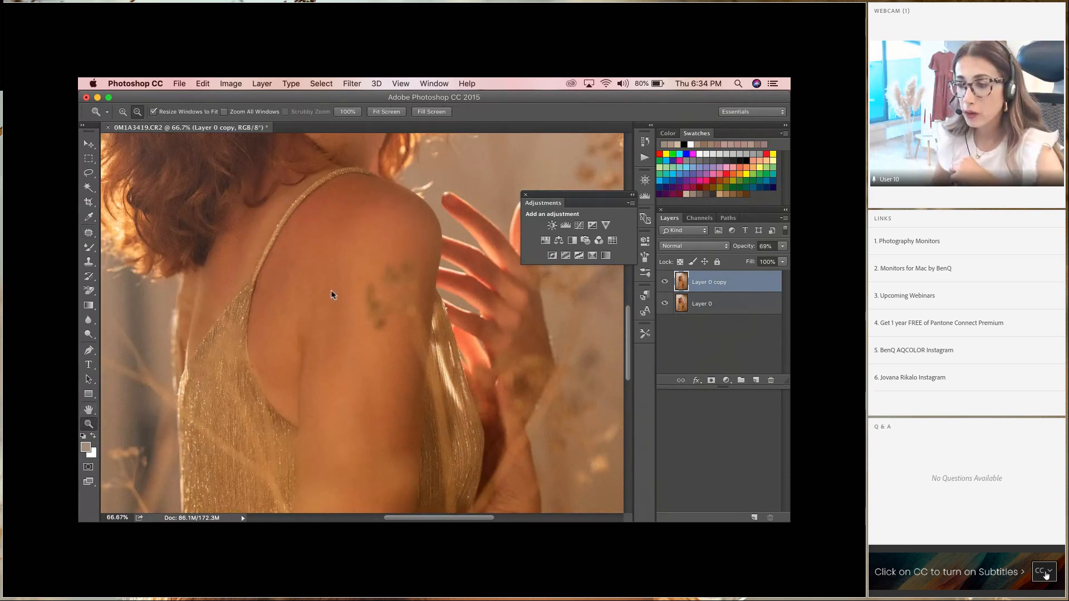
click(390, 234)
click(390, 234)
click(391, 234)
scroll(391, 234, down, 1)
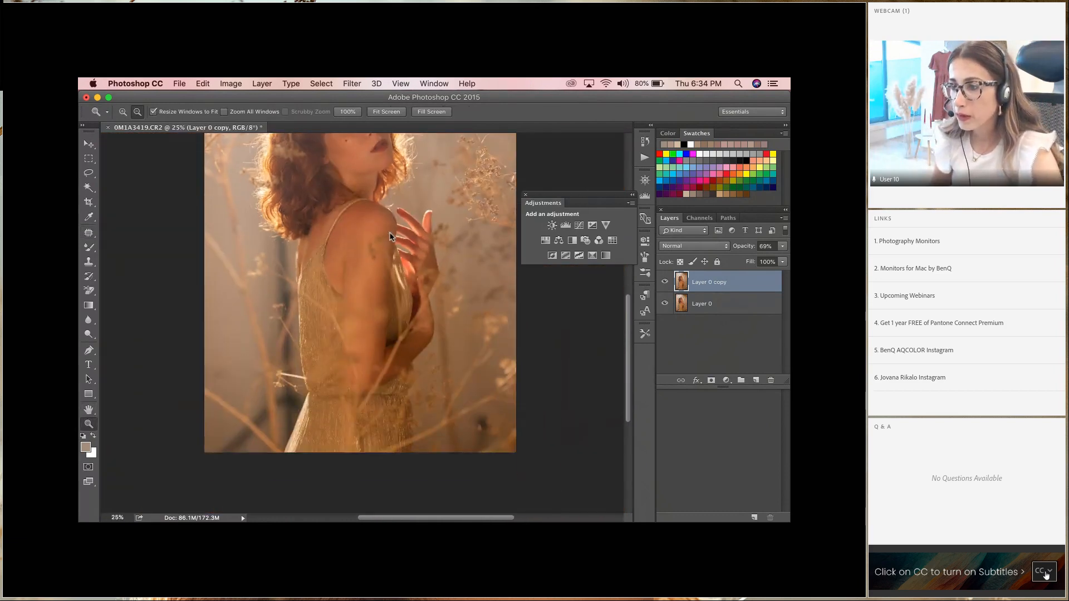
scroll(390, 234, up, 3)
scroll(390, 234, up, 1)
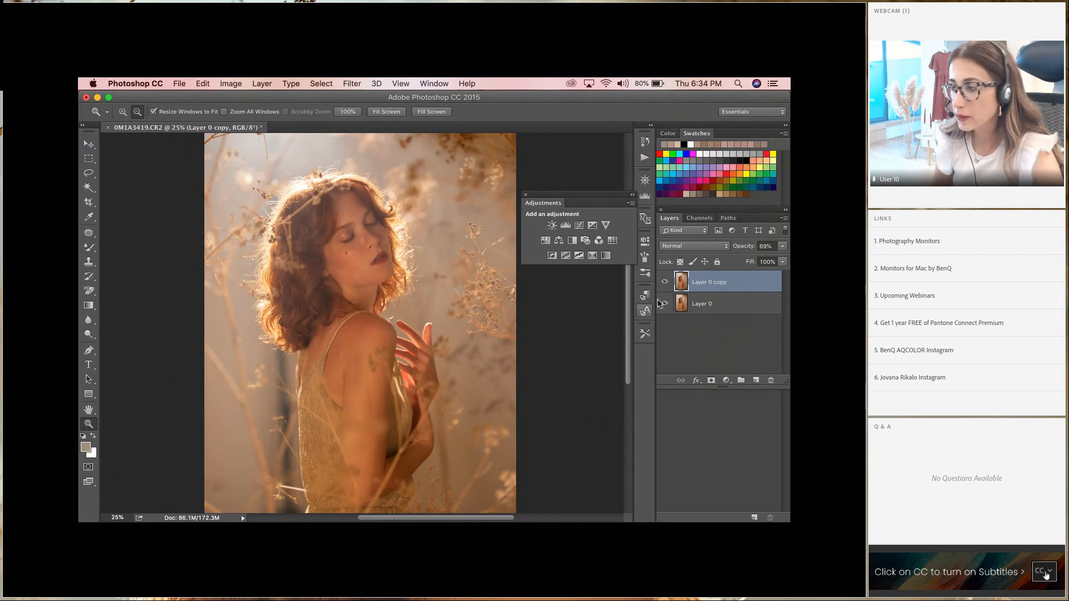
click(664, 283)
click(665, 282)
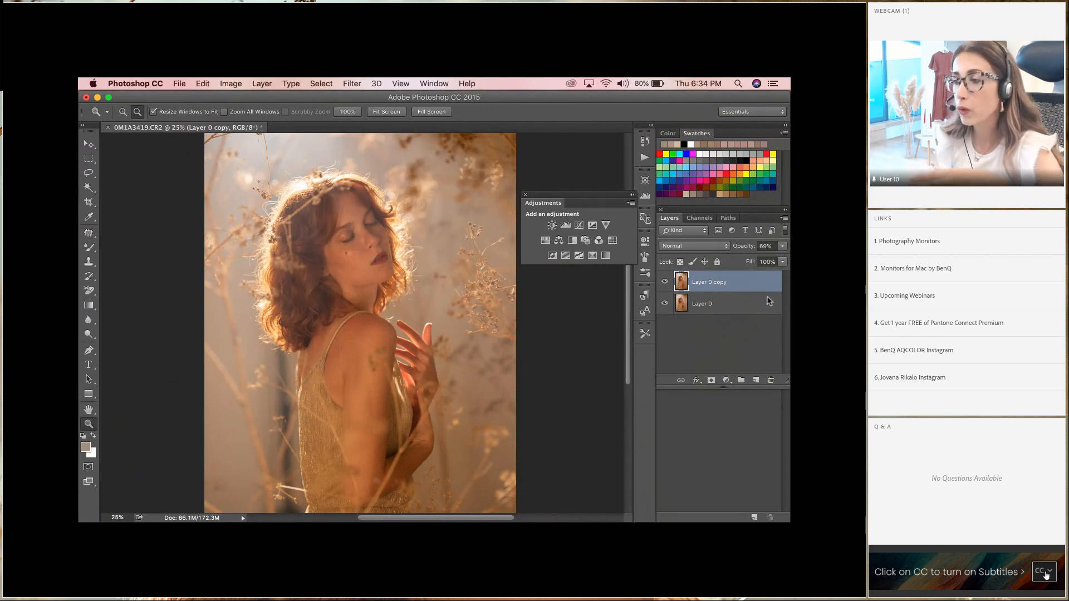
Step: Flatten the image into a single background layer
click(784, 219)
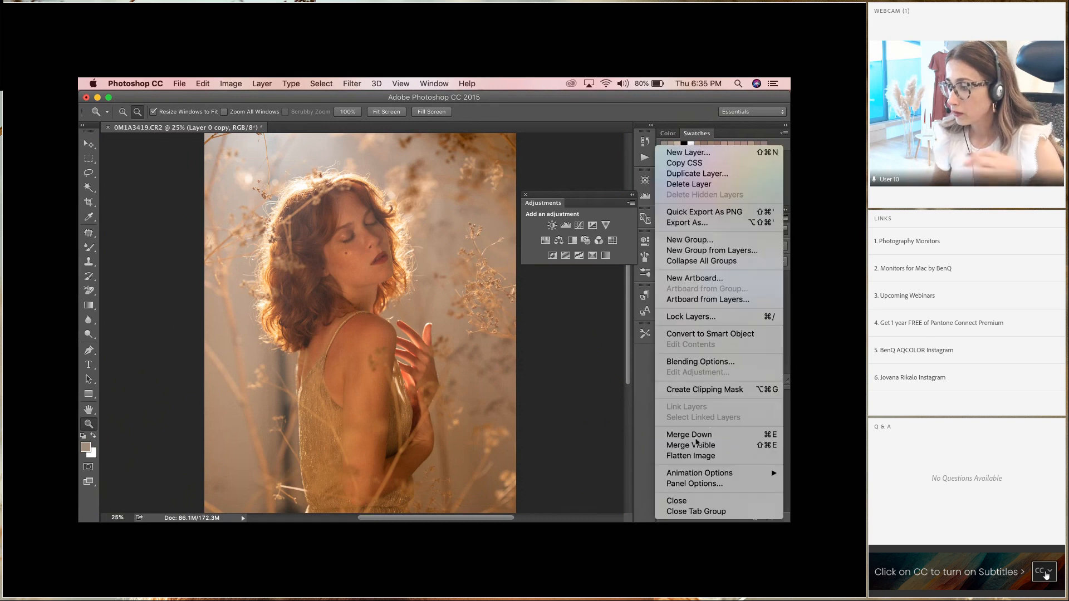
click(688, 455)
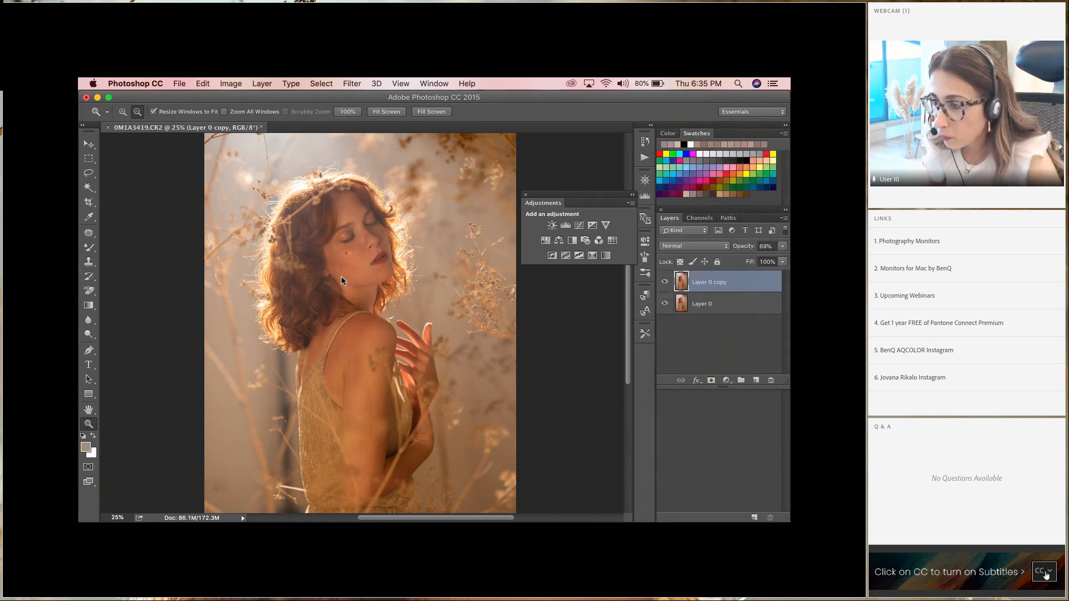
Step: Switch to the Spot Healing Brush for retouching the face and set its brush size to 63 px
click(123, 112)
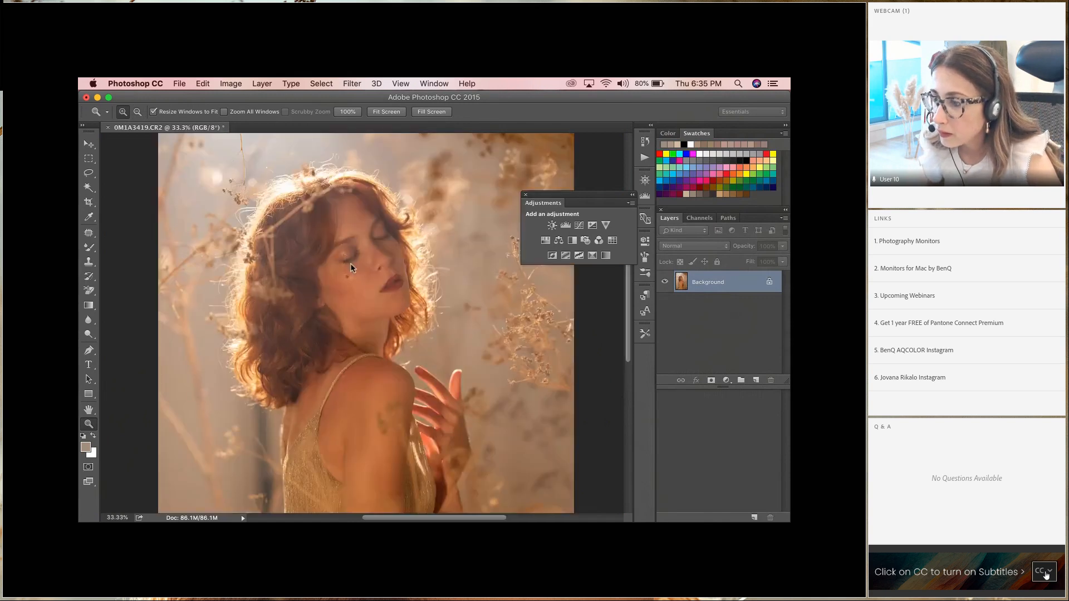
click(356, 291)
click(364, 305)
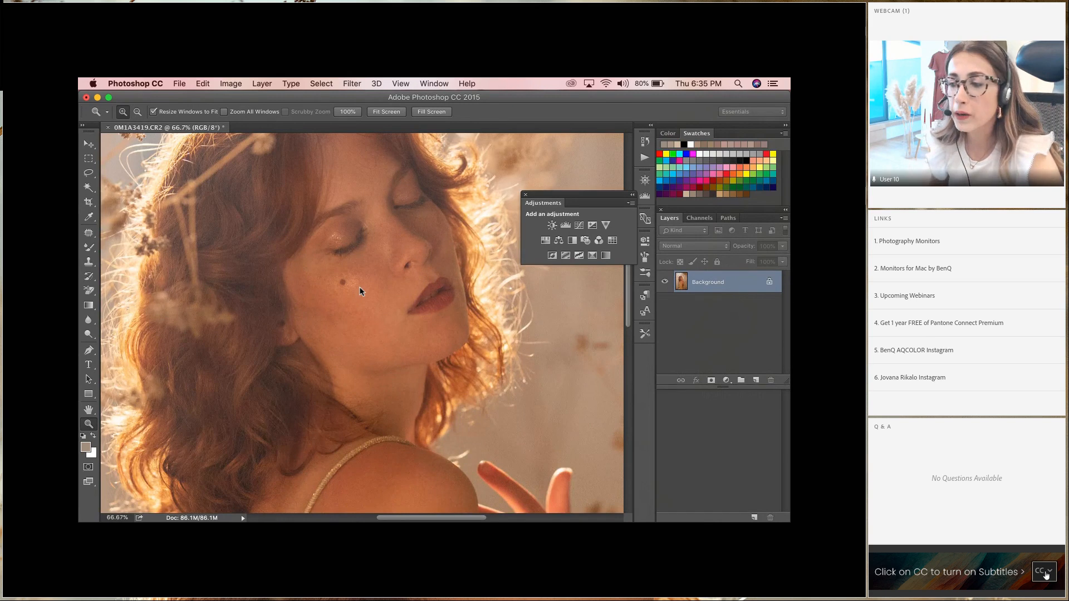
click(88, 234)
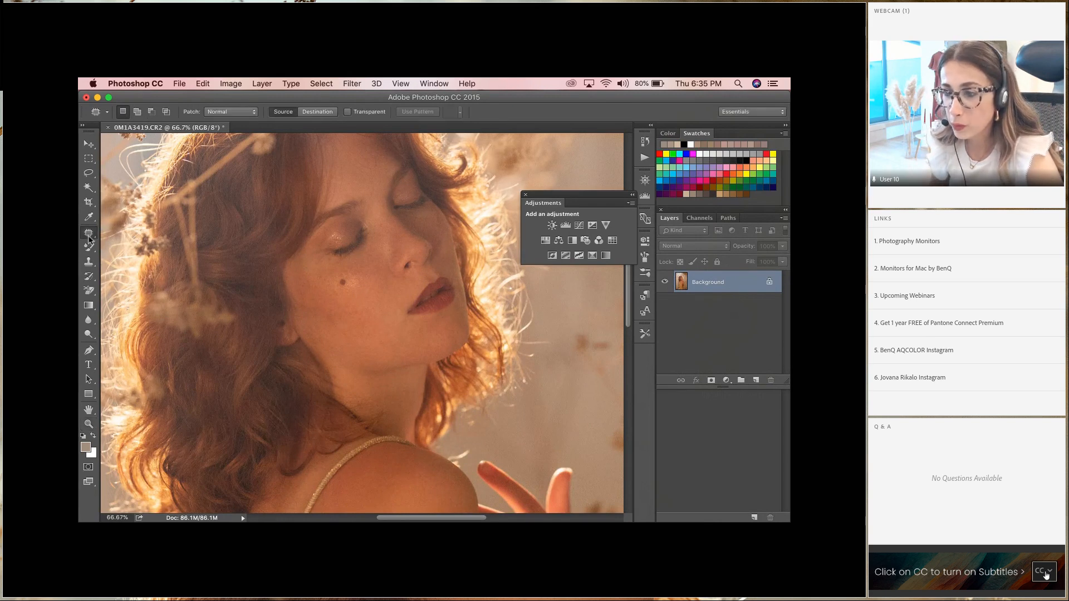
click(89, 239)
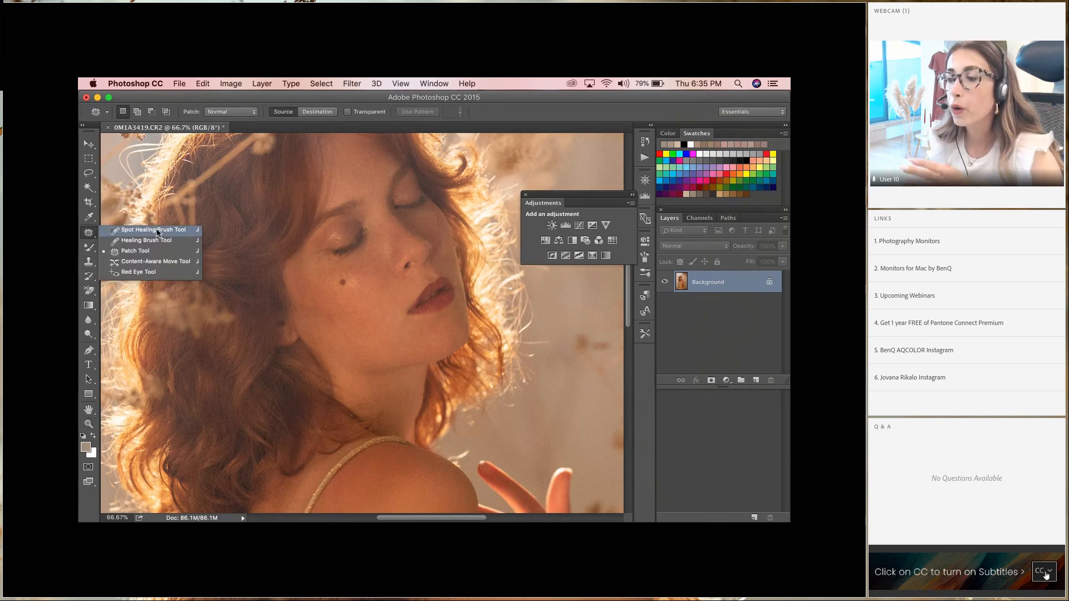
click(157, 231)
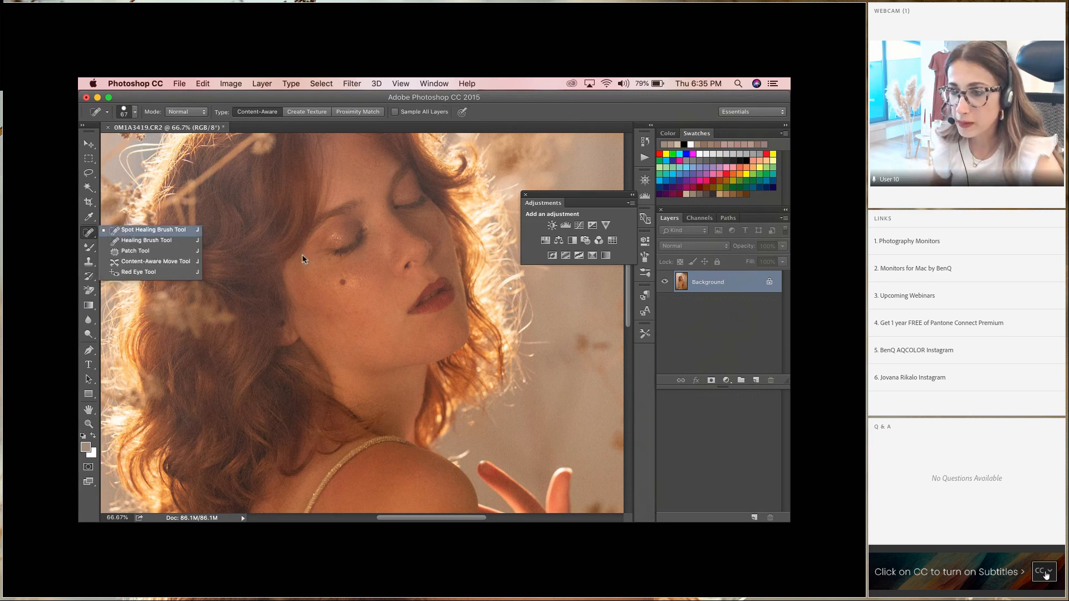
right_click(467, 307)
drag(476, 305, 470, 308)
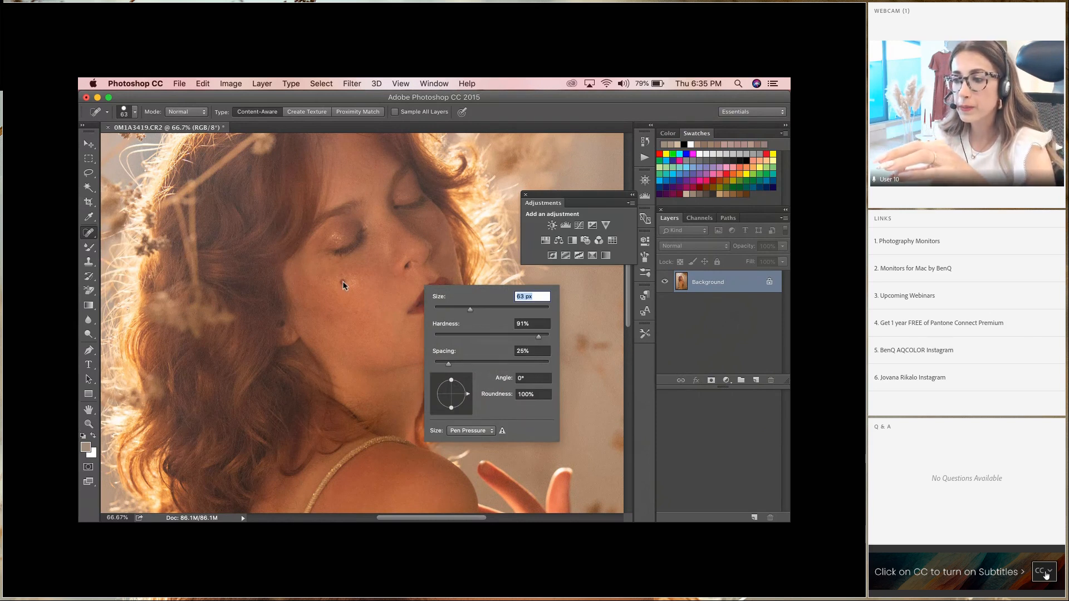
Step: Try removing the cheek mole with the Spot Healing Brush at 54% hardness, and undo the healing
drag(532, 336, 497, 338)
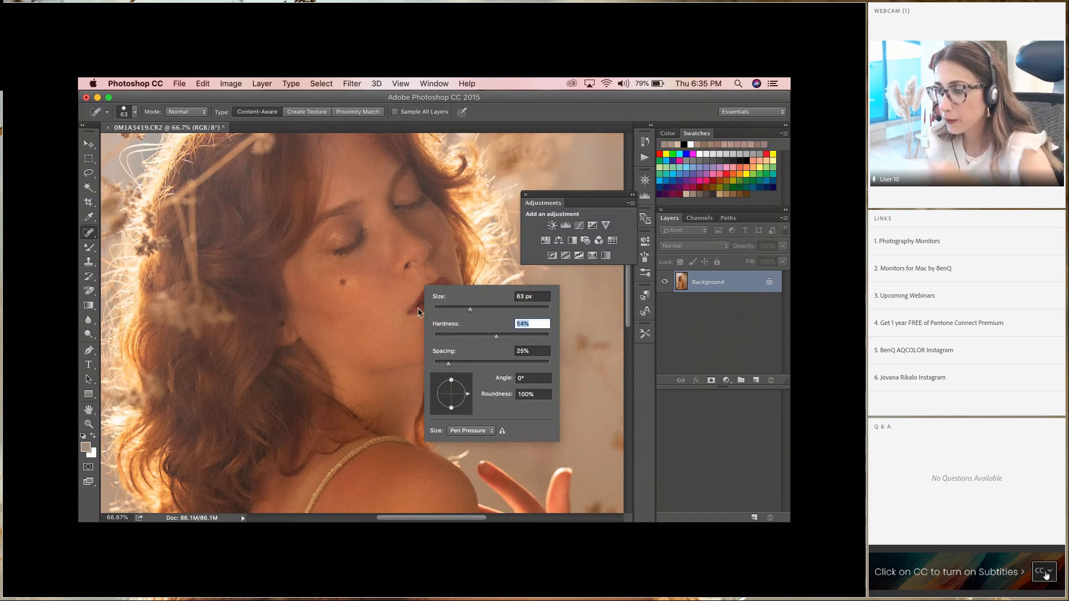
click(362, 278)
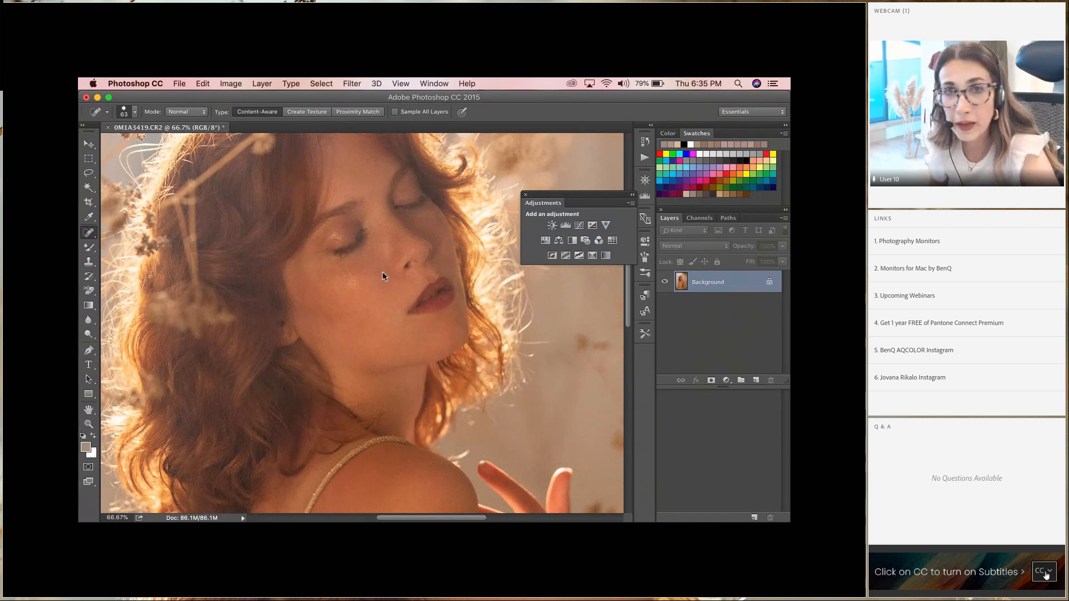
click(203, 84)
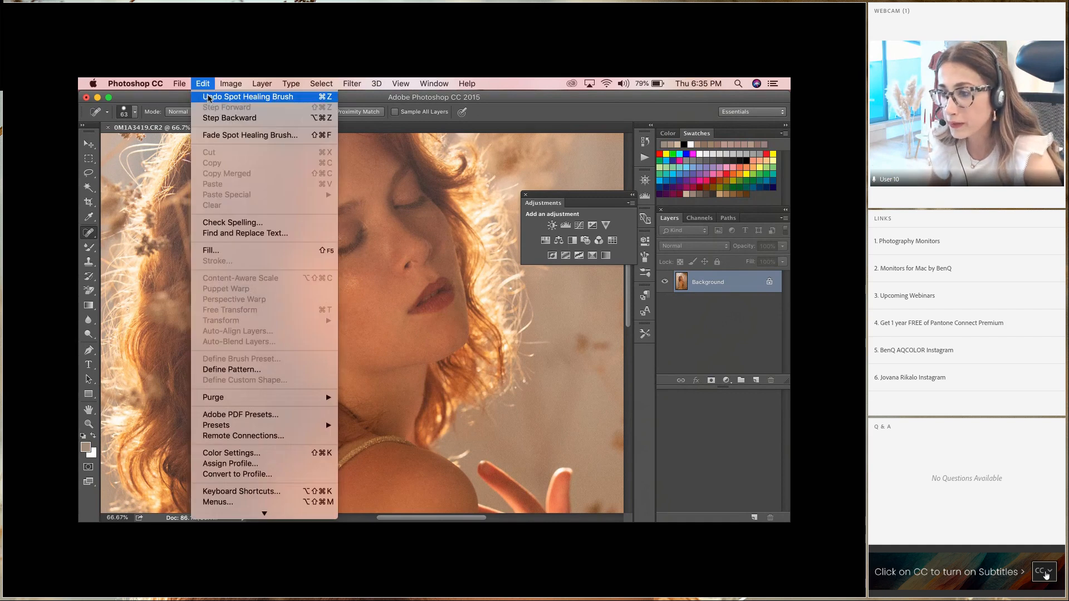
click(211, 98)
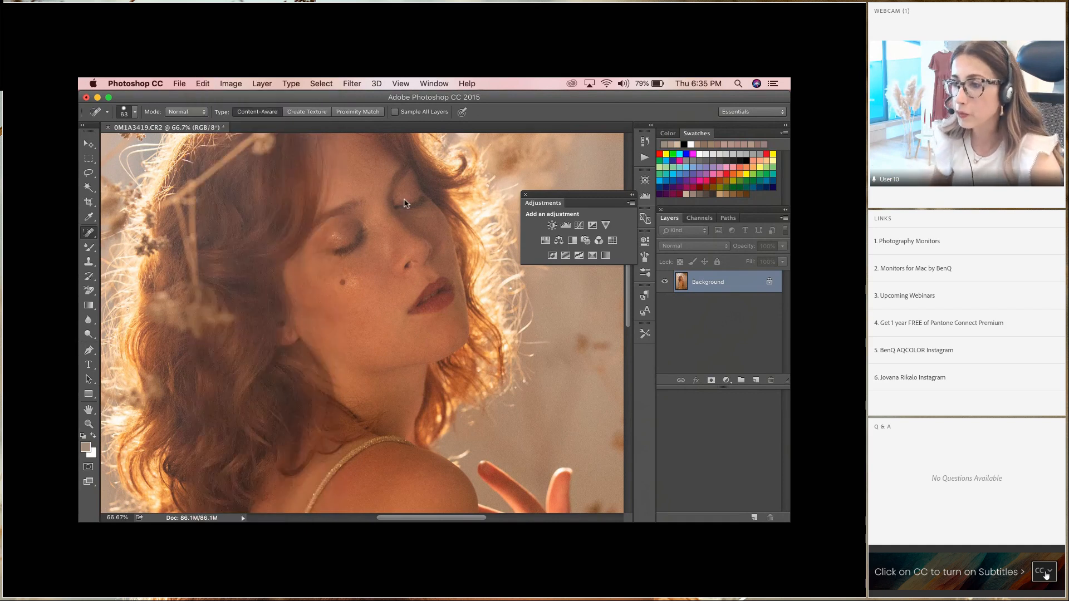
Step: Switch from the Spot Healing Brush to the Mixer Brush tool for smoothing the face
click(89, 424)
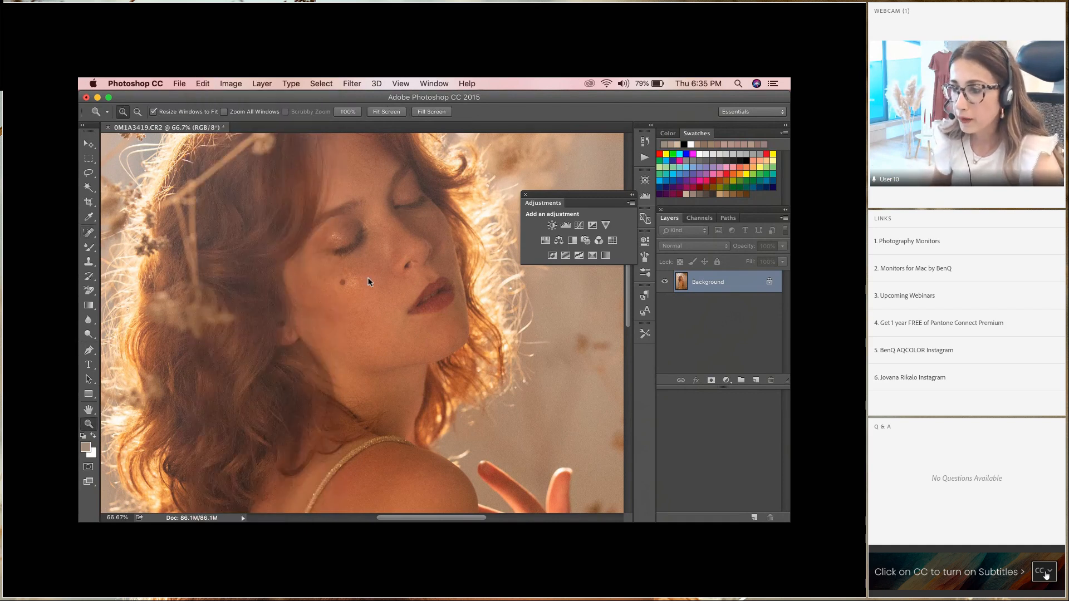
right_click(407, 245)
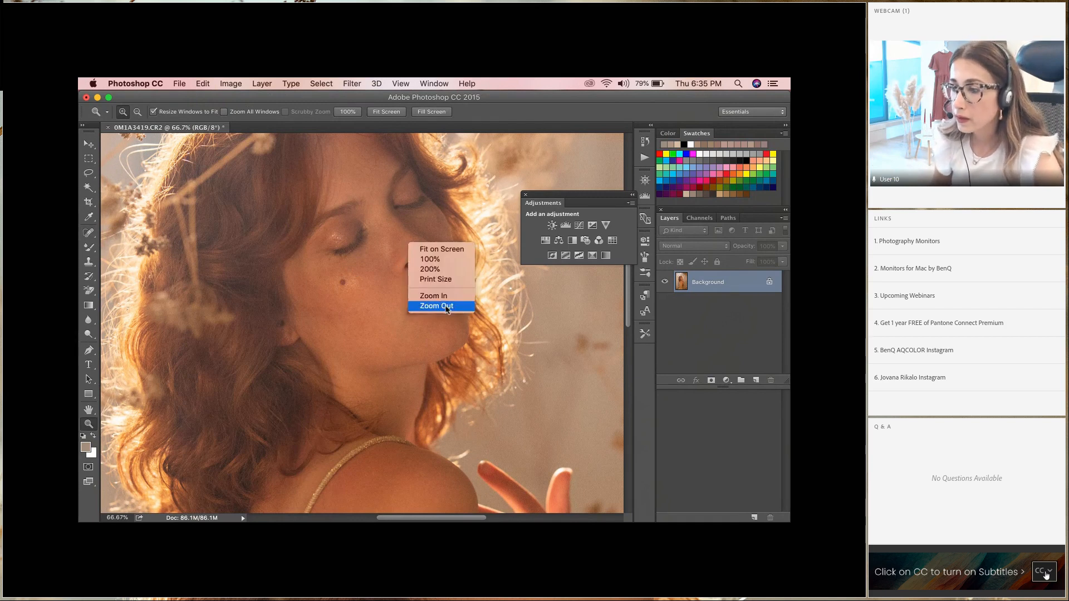
click(437, 306)
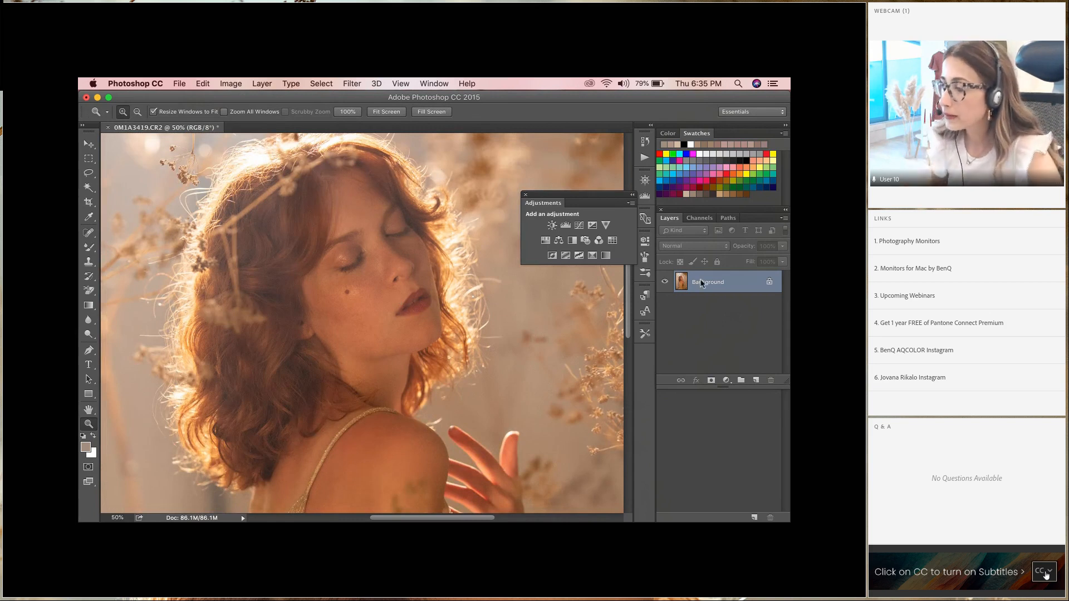
drag(88, 254, 135, 282)
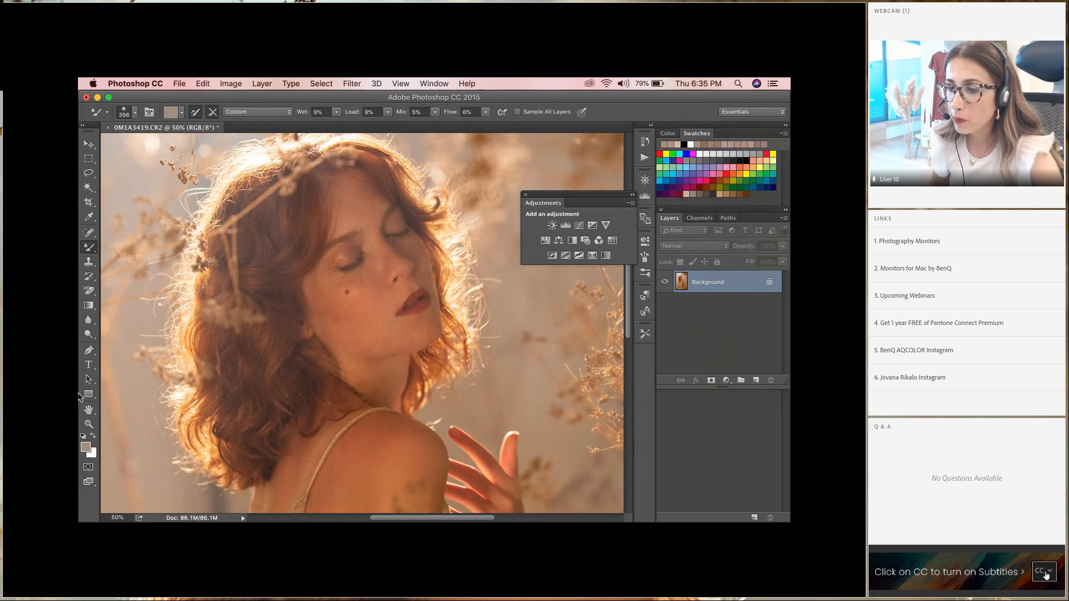
click(88, 424)
click(414, 320)
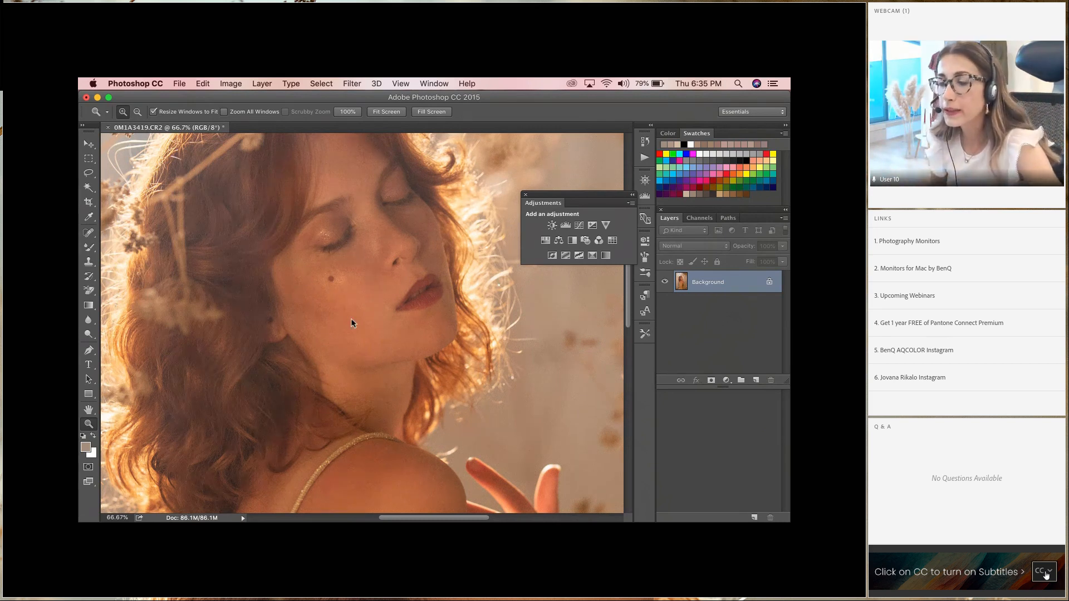
scroll(345, 317, up, 3)
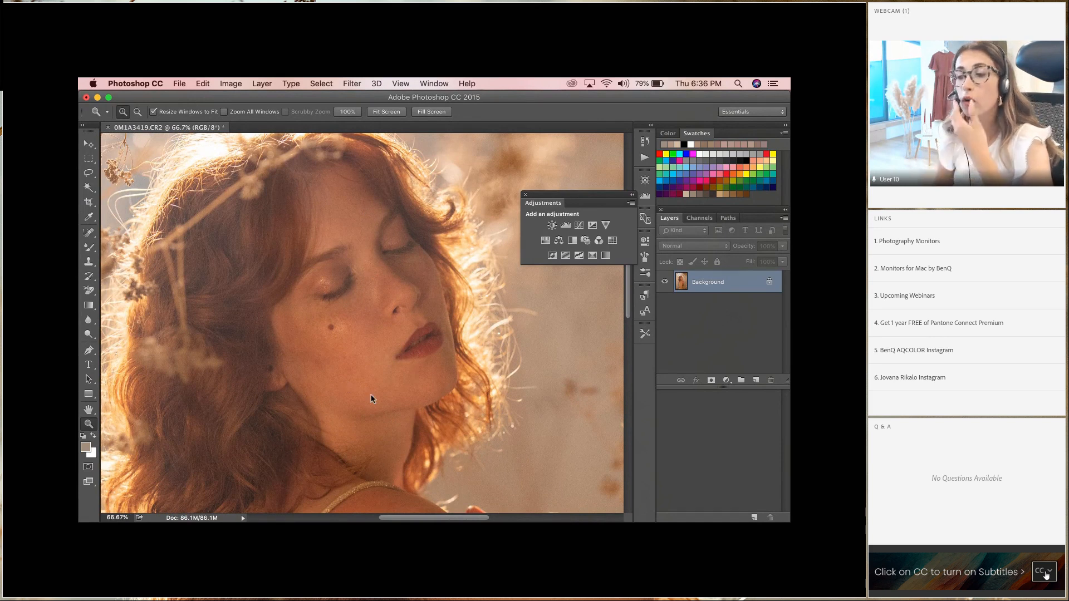
click(85, 251)
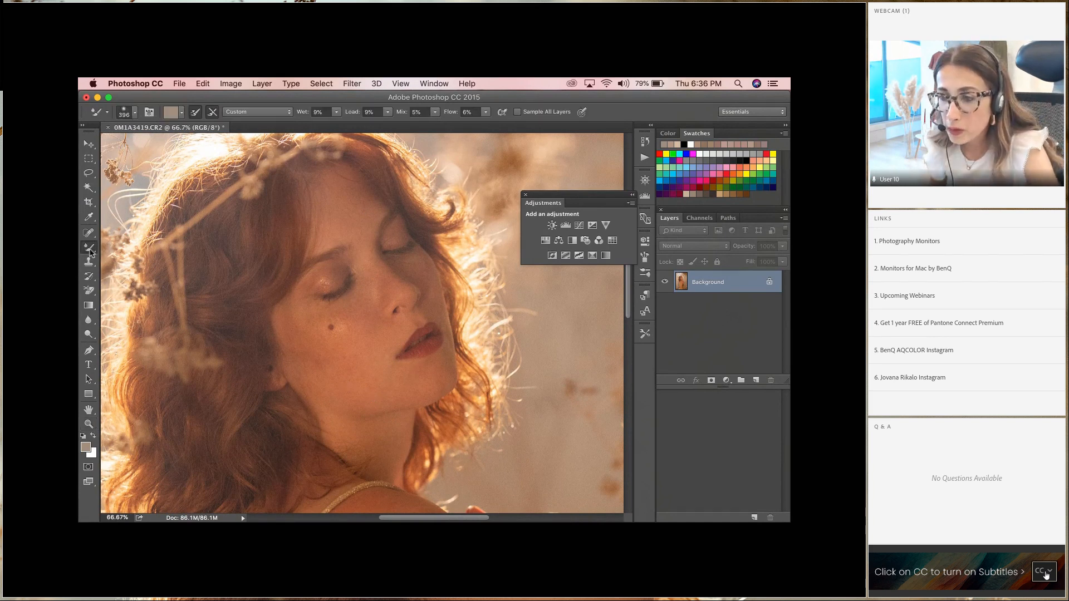
drag(91, 252, 123, 276)
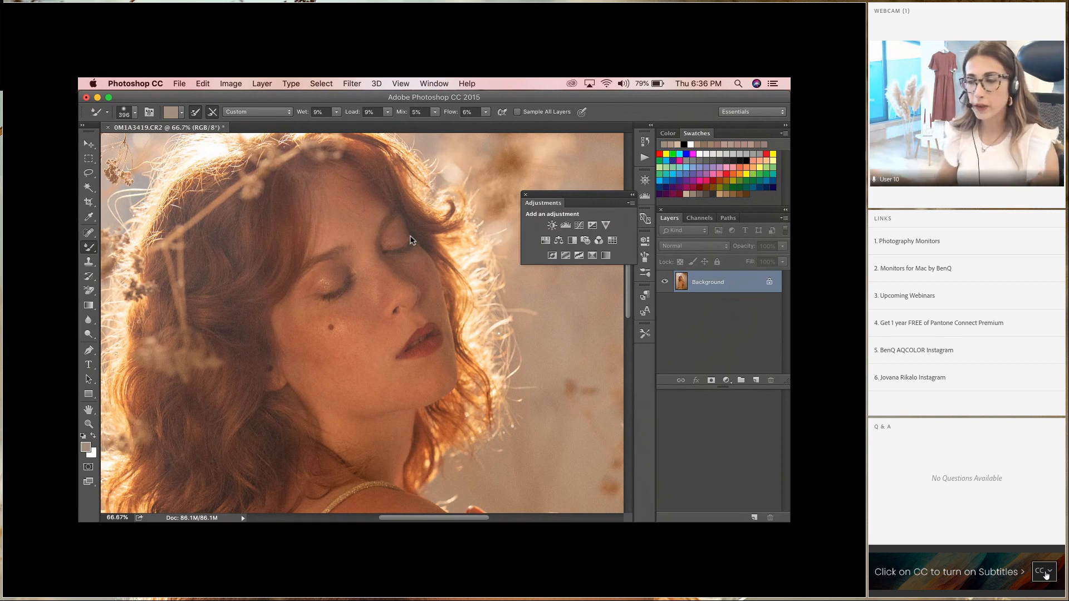
Step: Convert the background into a regular layer named Layer 0 and duplicate it as Layer 0 copy
double_click(699, 290)
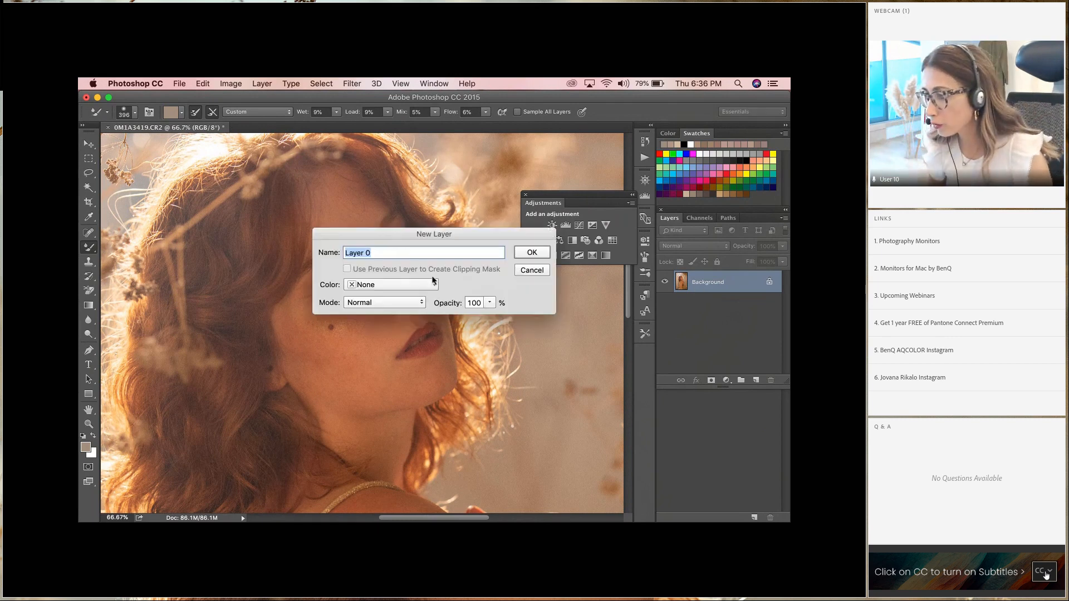
click(533, 253)
right_click(696, 283)
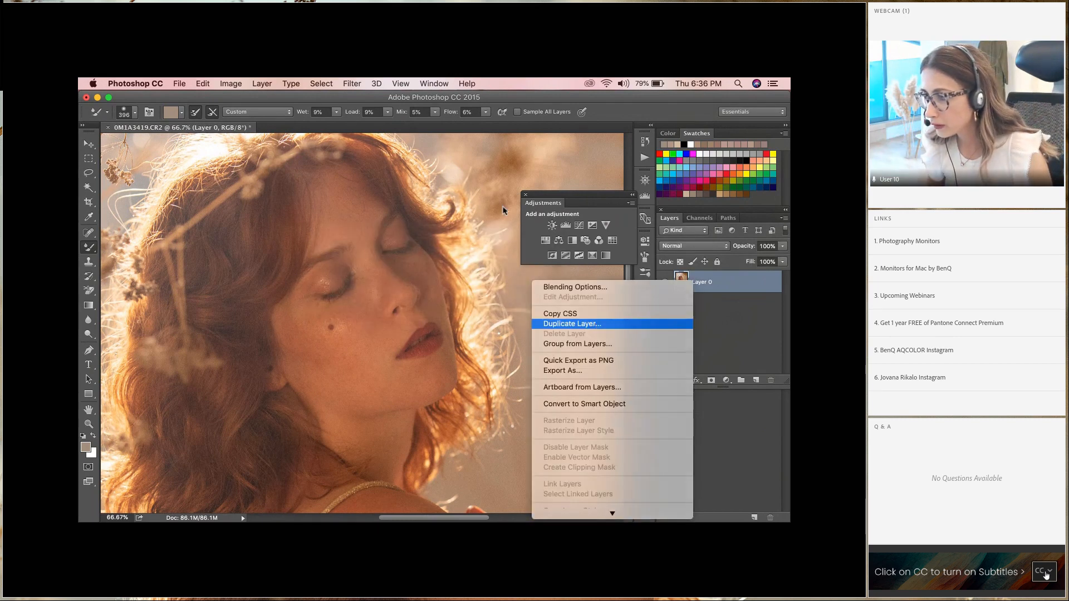
key(Return)
click(545, 245)
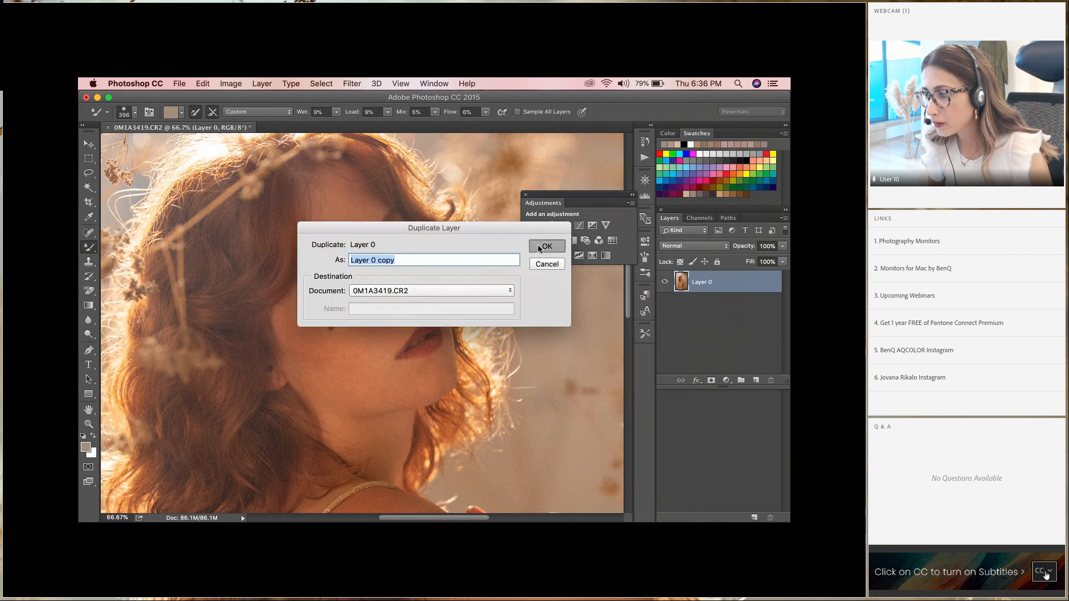
Step: Try the Mixer Brush on the forehead with Wet at 71% and Load at 48%
click(387, 112)
drag(405, 126, 413, 127)
click(338, 113)
click(372, 126)
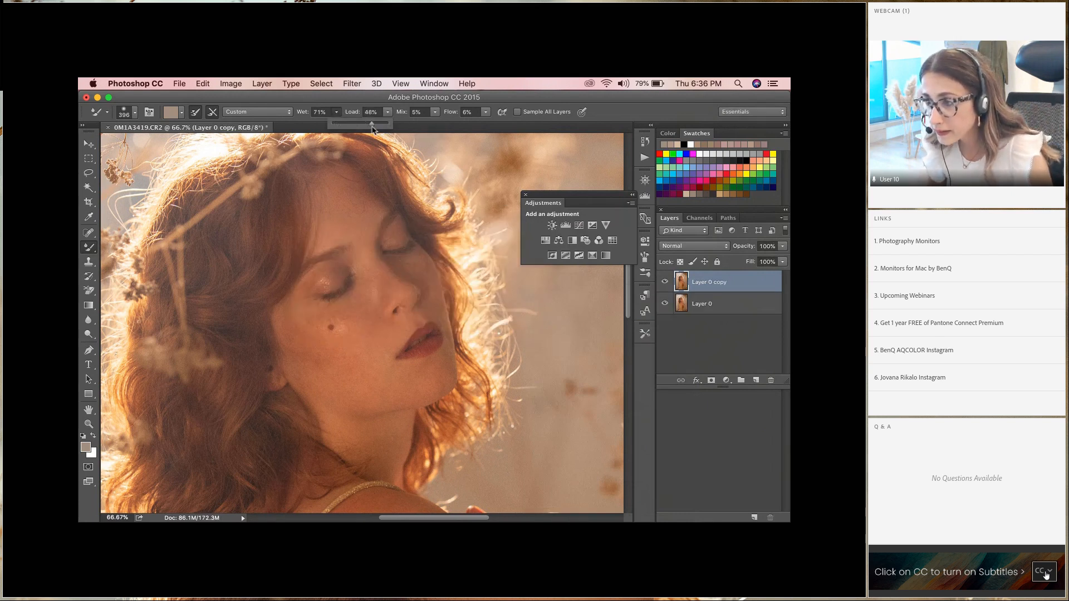
click(341, 245)
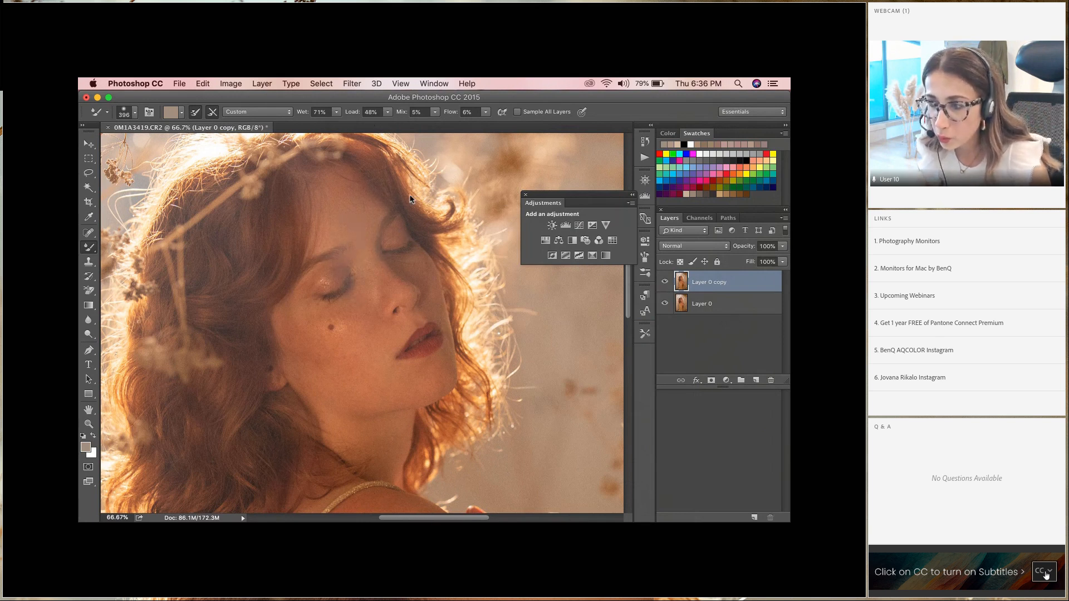
Step: Delete the duplicate layer, Layer 0 copy
right_click(722, 282)
click(640, 336)
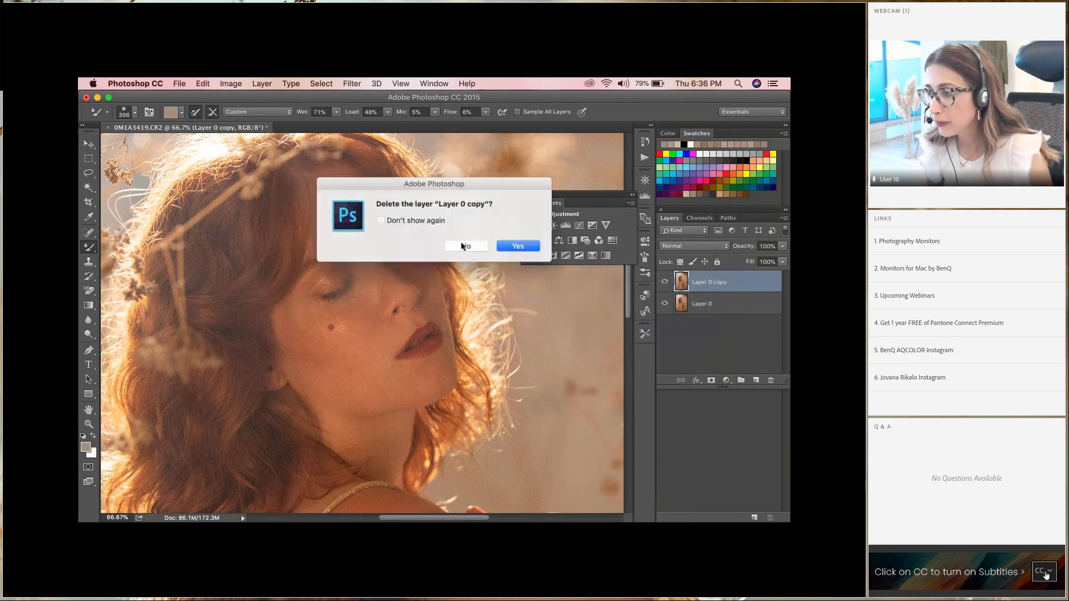
click(517, 246)
Step: Set the Mixer Brush to 8% Wet and 7% Load
drag(336, 111, 301, 126)
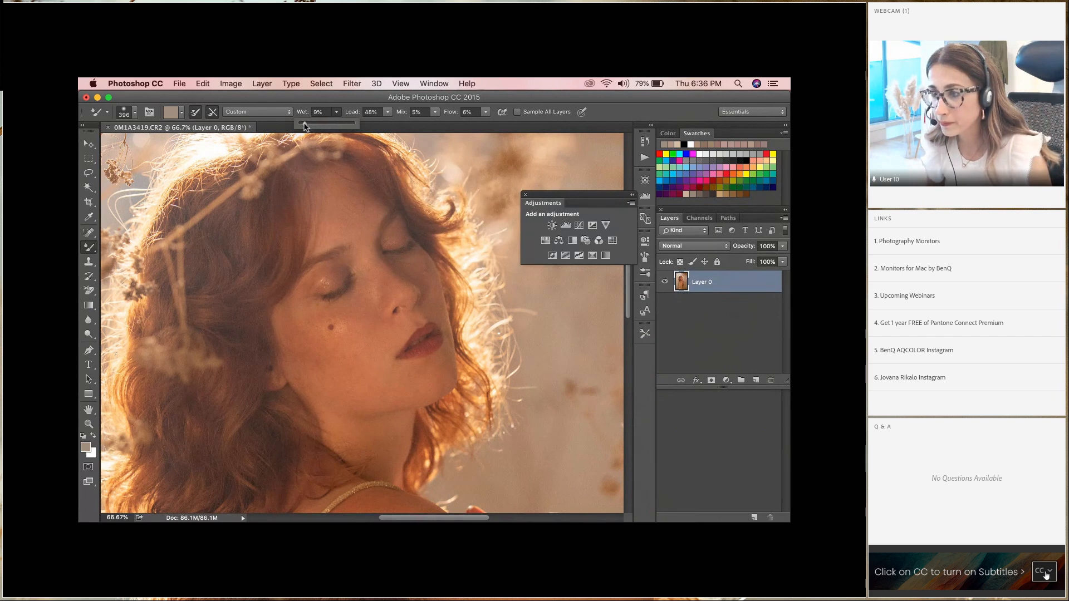
click(388, 123)
drag(388, 113, 371, 126)
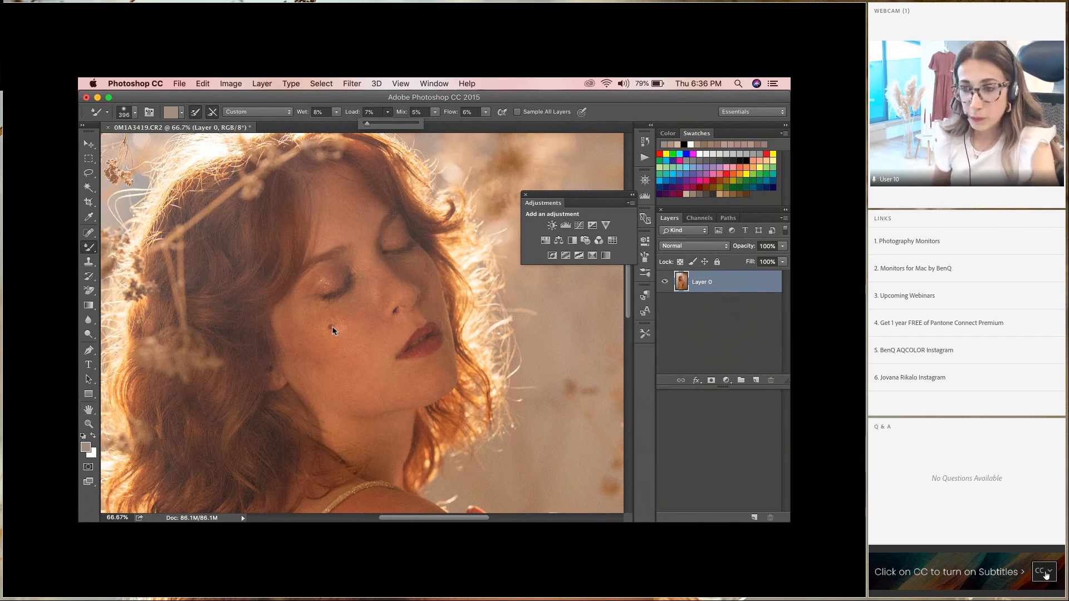
Step: Sample the forehead's skin tone as the foreground color and set the Mixer Brush size to 284 px
click(86, 449)
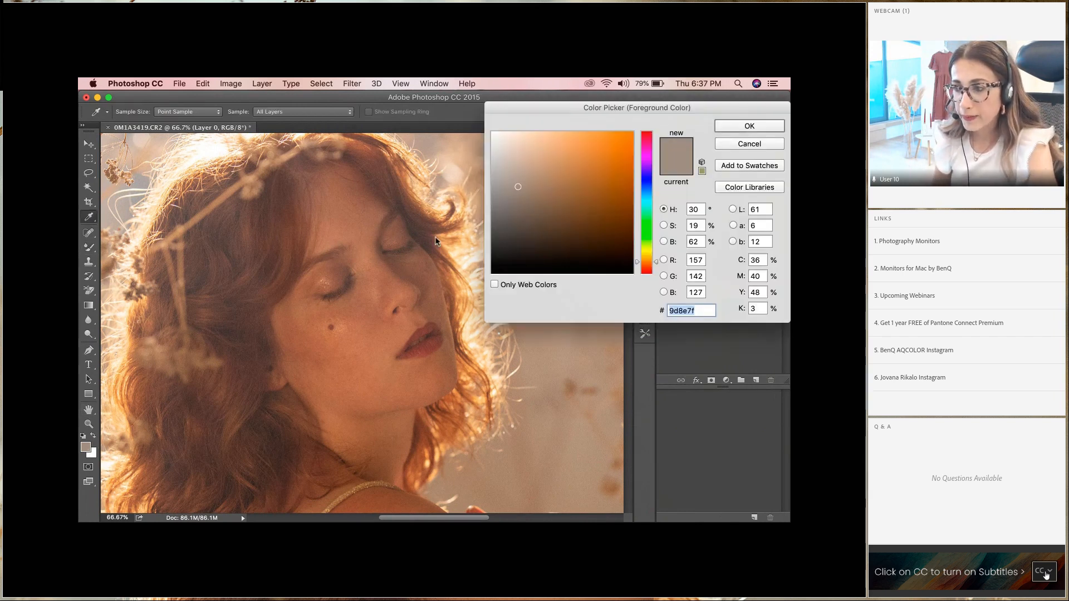
click(357, 220)
click(732, 127)
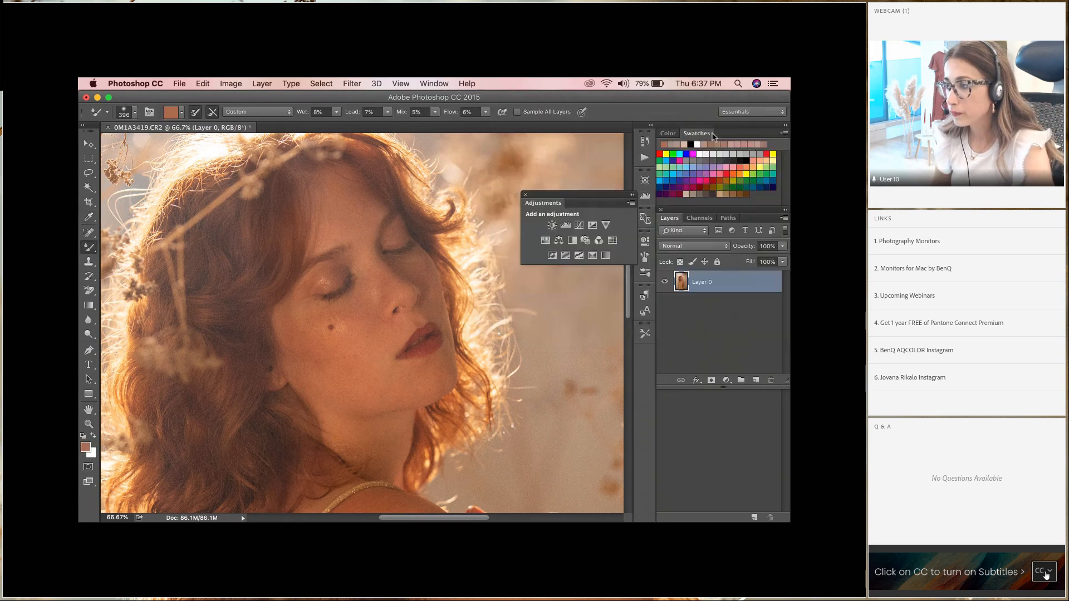
right_click(476, 234)
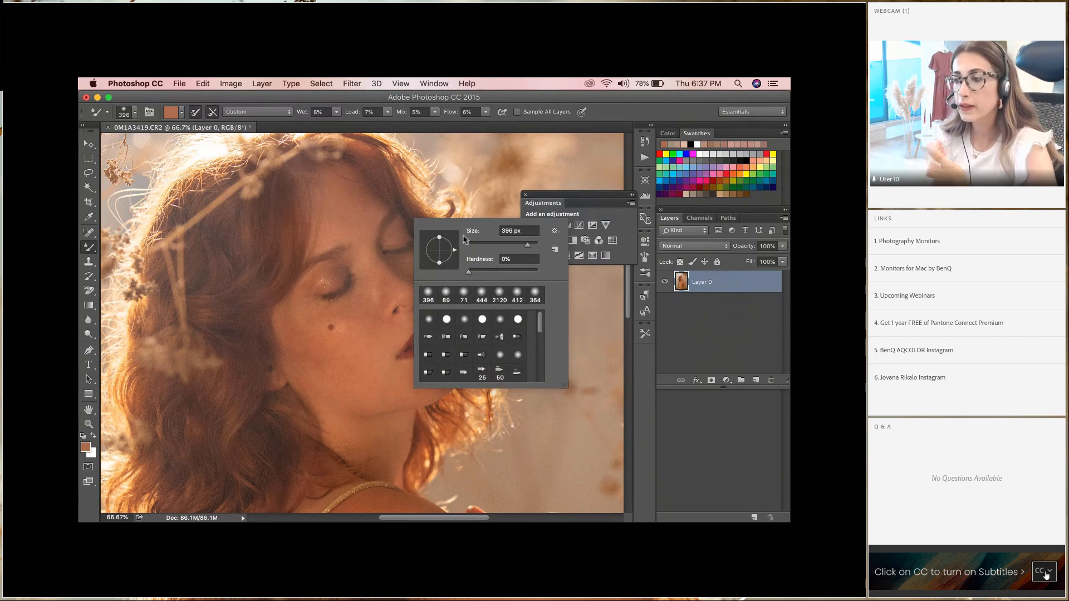
drag(523, 246, 525, 246)
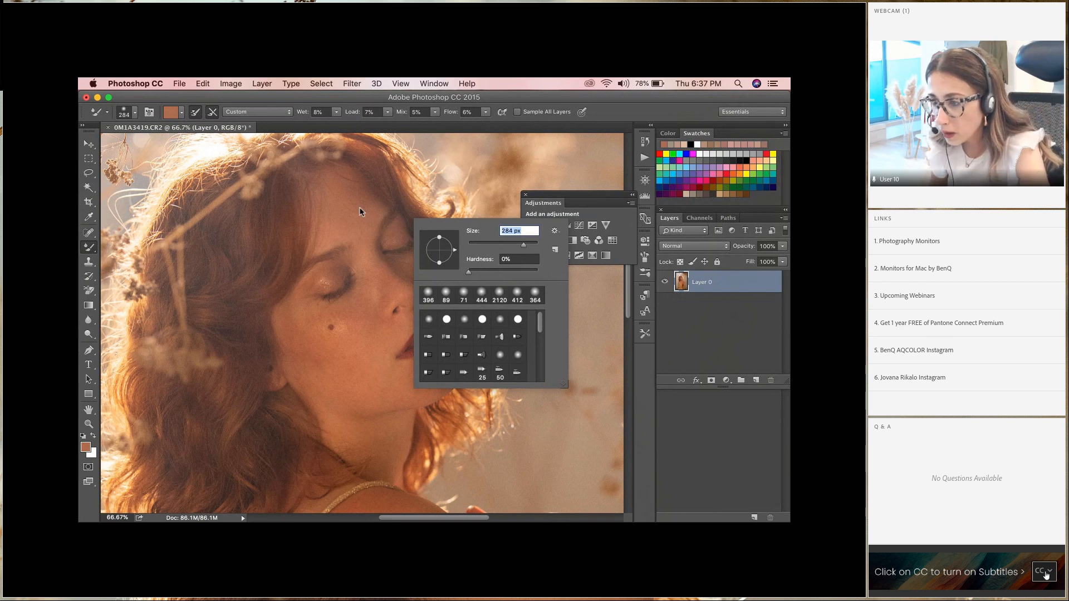
click(351, 203)
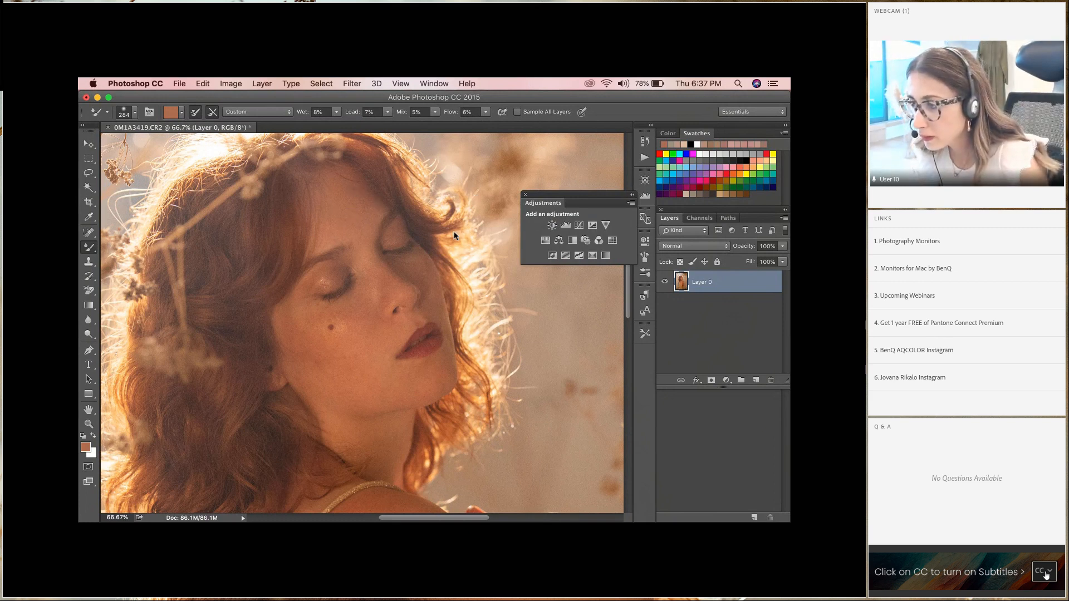
Step: Duplicate Layer 0 as Layer 0 copy to hold the Mixer Brush retouching
right_click(720, 287)
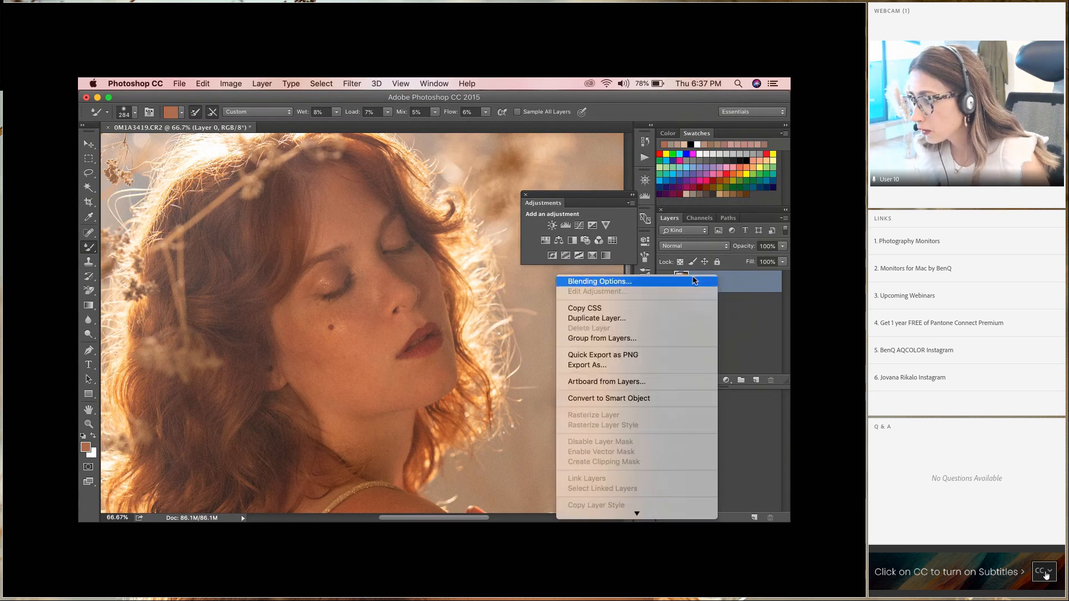
click(584, 318)
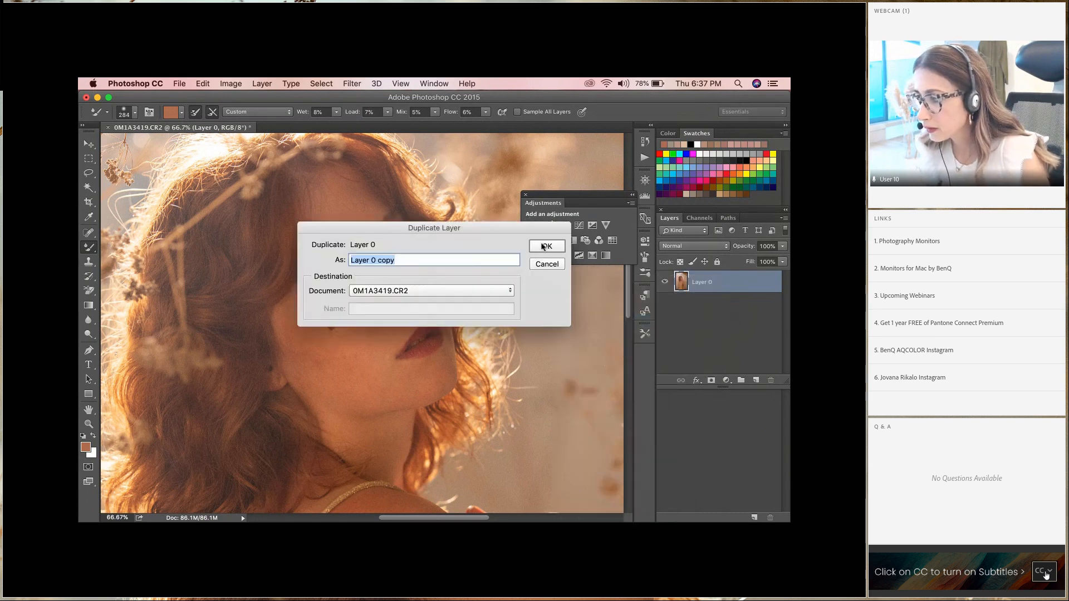
click(544, 246)
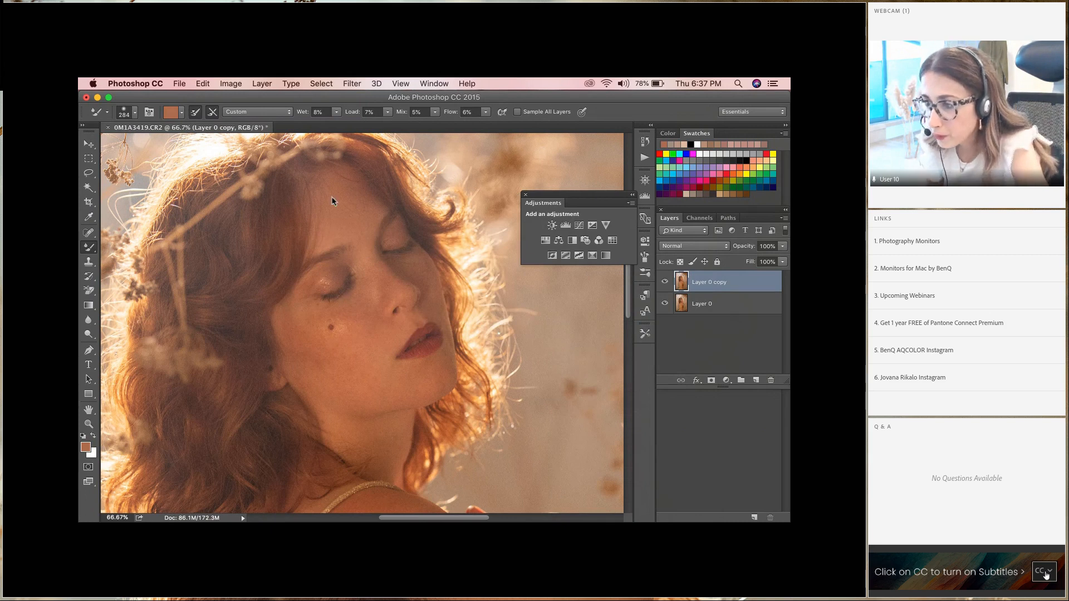
Step: Sample the cheek's skin tone as the foreground color and smooth the cheek with the Mixer Brush, reducing its size to 178 px
click(87, 449)
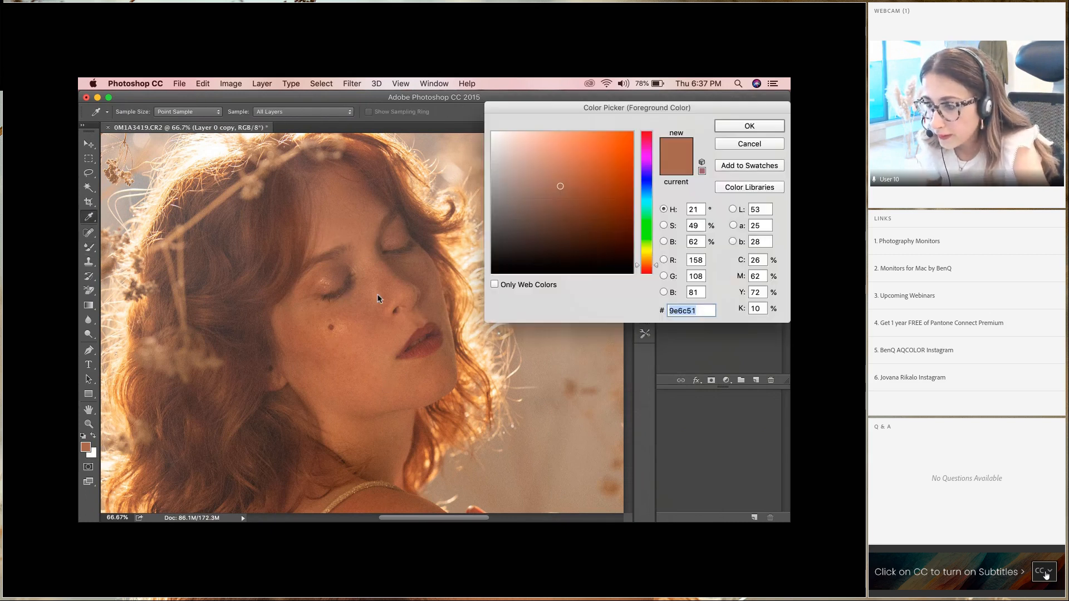
click(354, 321)
click(722, 130)
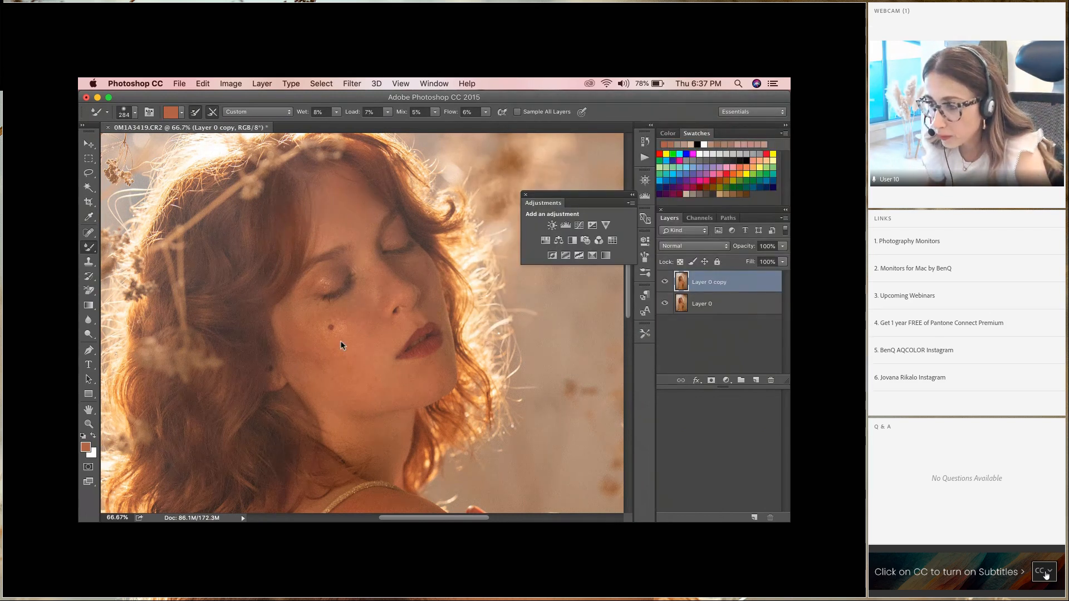
right_click(451, 279)
click(559, 304)
click(368, 288)
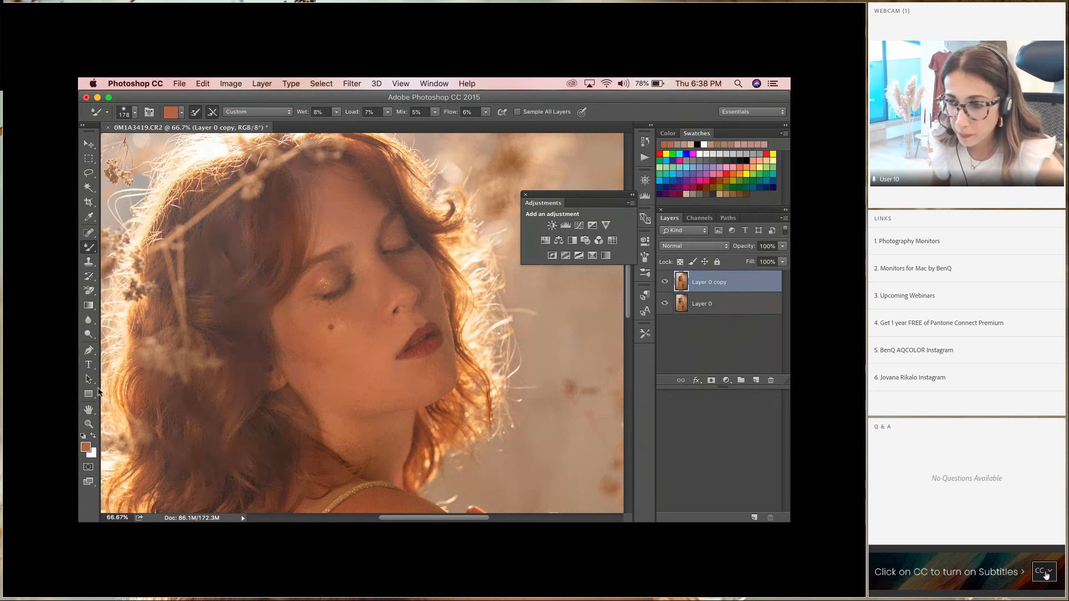
Step: Sample the jaw's skin tone as the foreground color and smooth the chin area with the Mixer Brush at 198 px
click(85, 447)
click(379, 382)
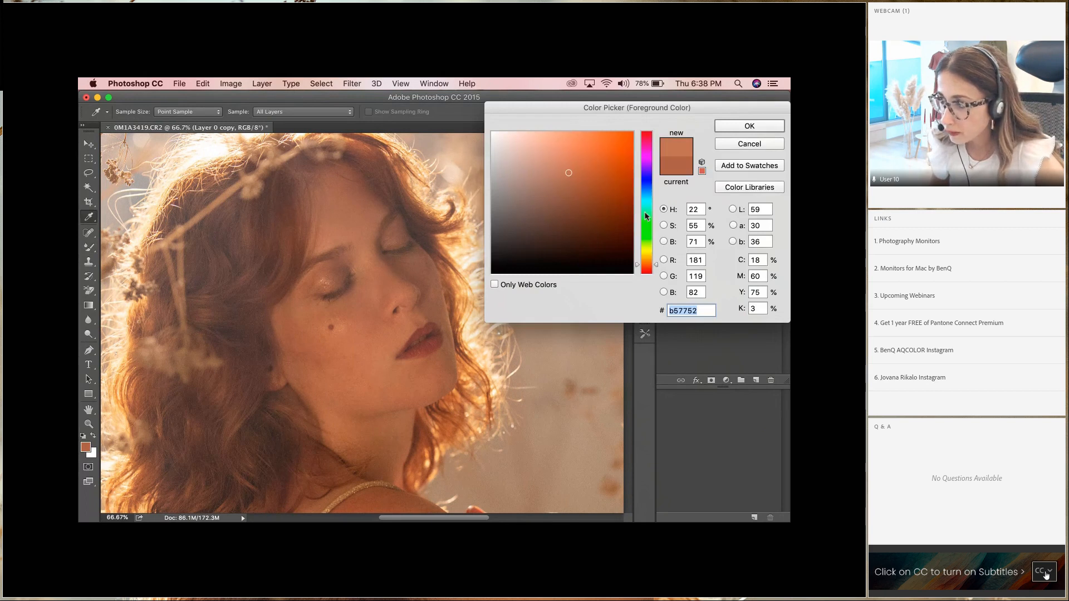
click(723, 127)
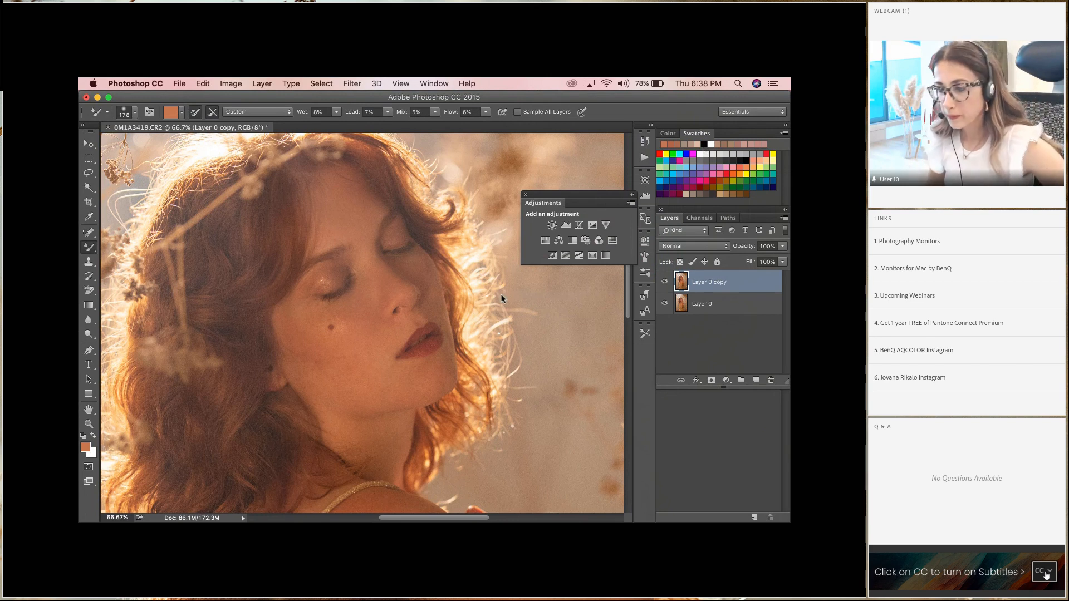
right_click(490, 312)
drag(600, 336, 602, 336)
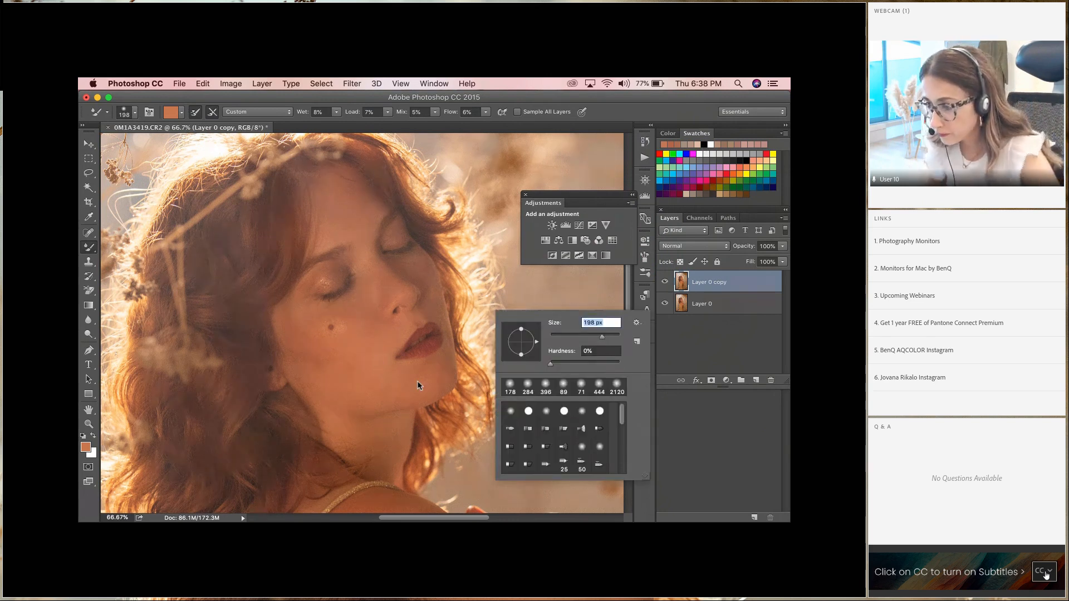
click(414, 378)
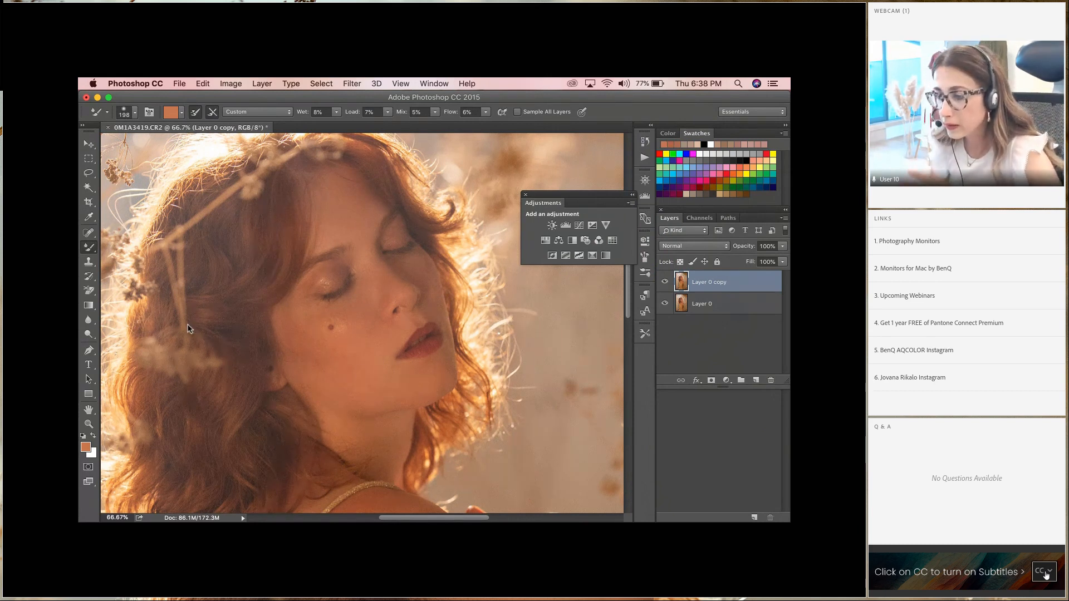
Step: Toggle the visibility of Layer 0 copy to compare the face before and after the Mixer Brush retouching
click(88, 424)
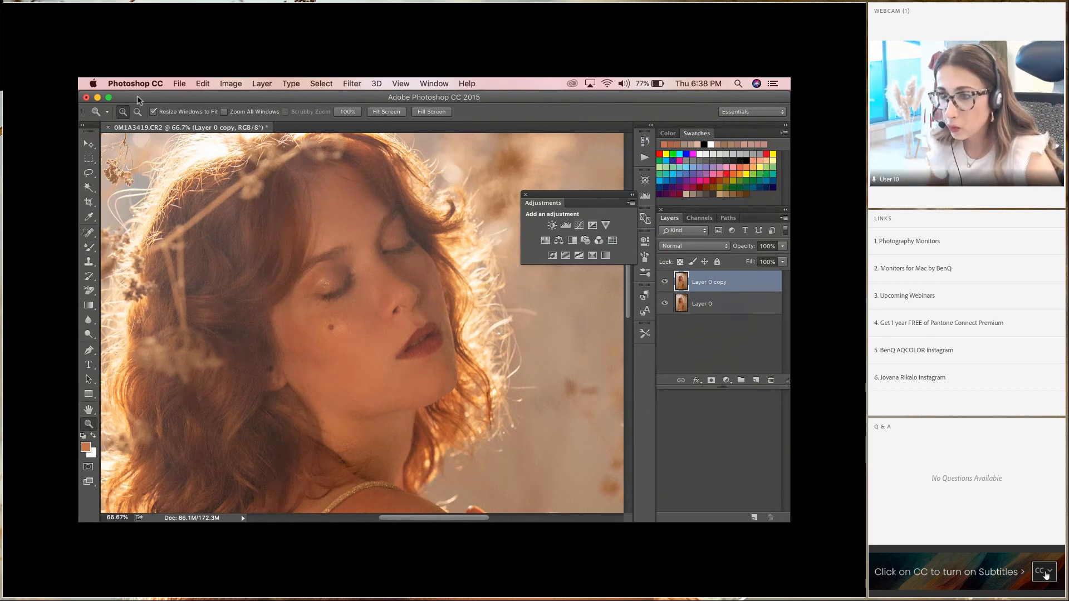
click(664, 283)
click(665, 282)
click(664, 282)
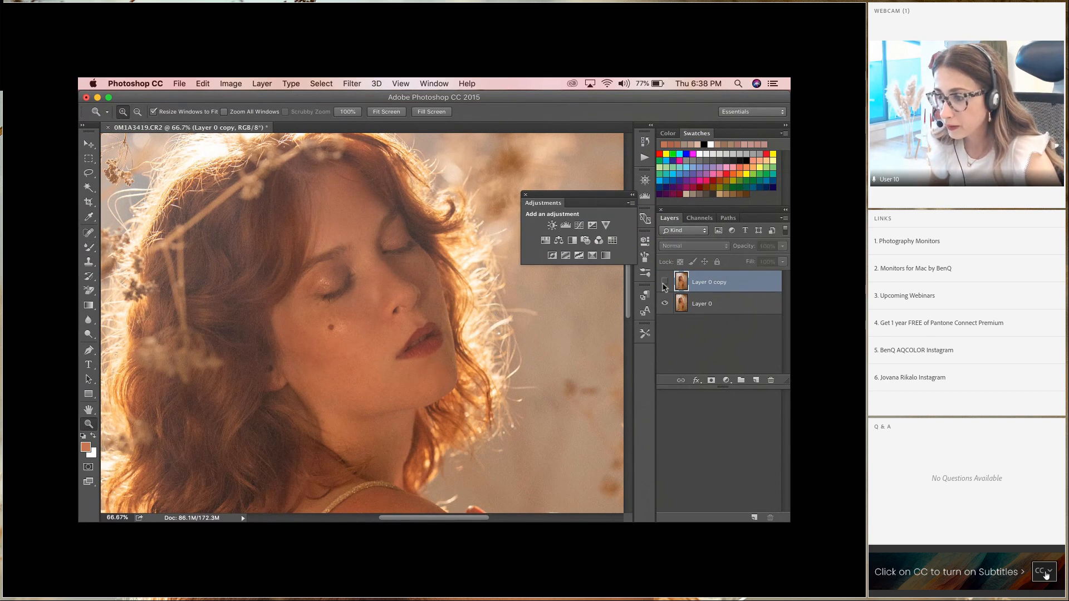
click(665, 283)
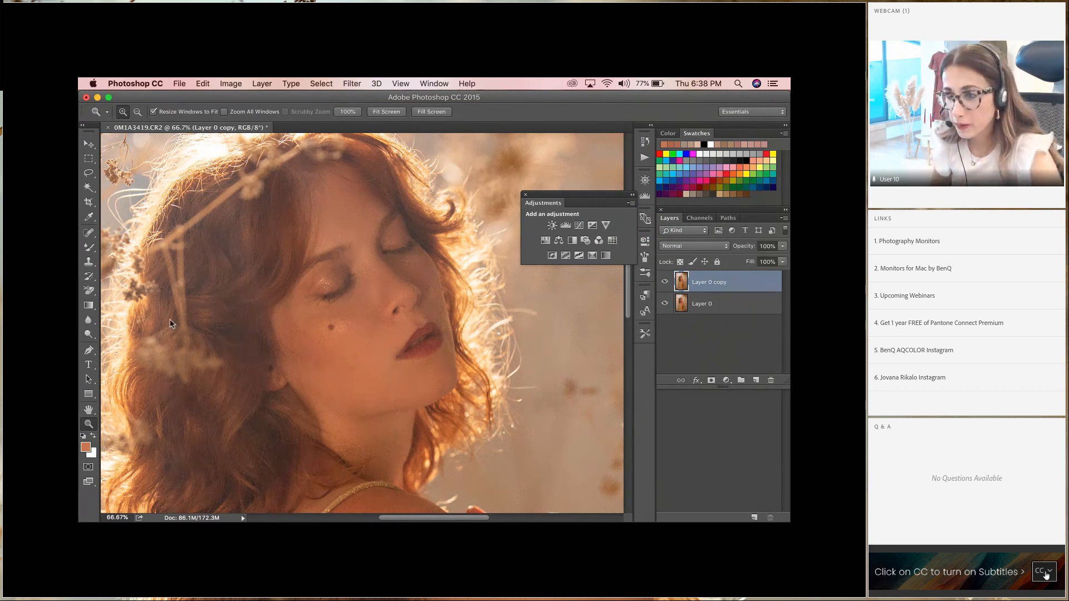
Step: Sample skin tone #a46840 as the foreground color and smooth the shoulder with the Mixer Brush at 396 px
click(138, 111)
click(365, 286)
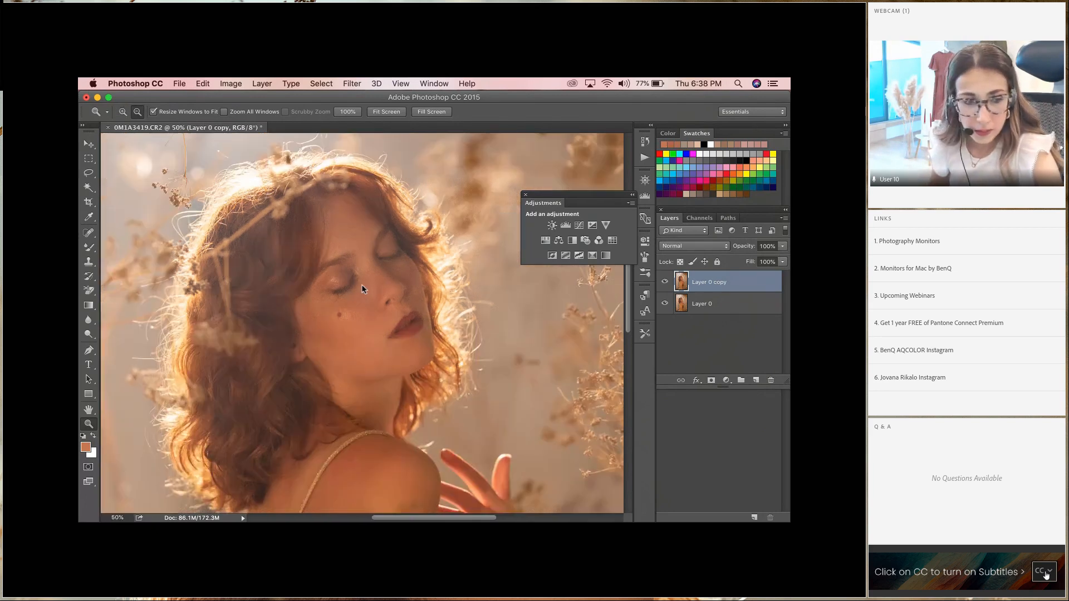
scroll(404, 348, down, 3)
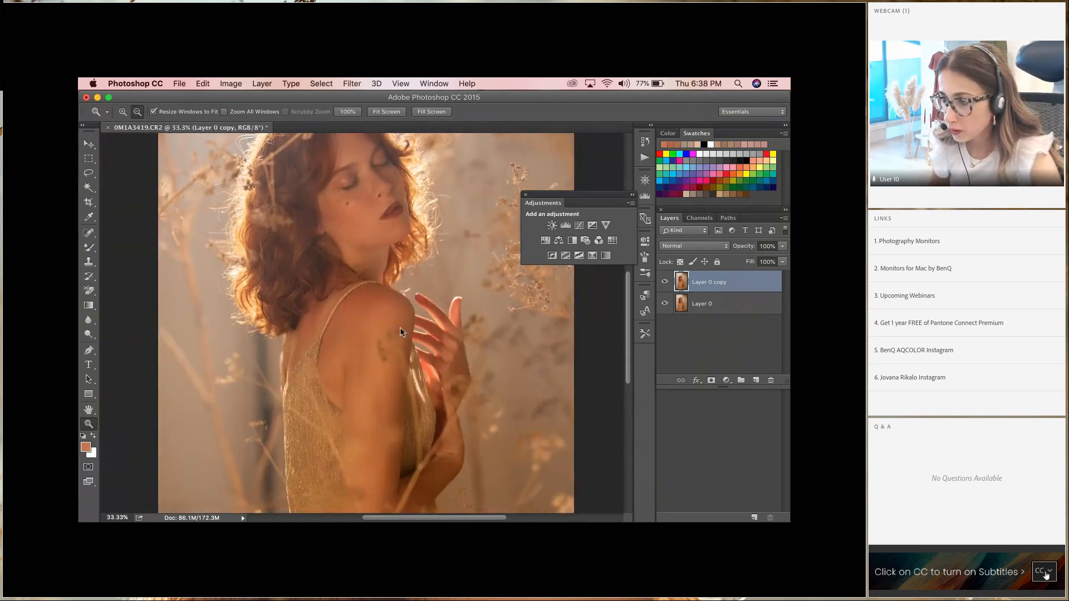
click(89, 249)
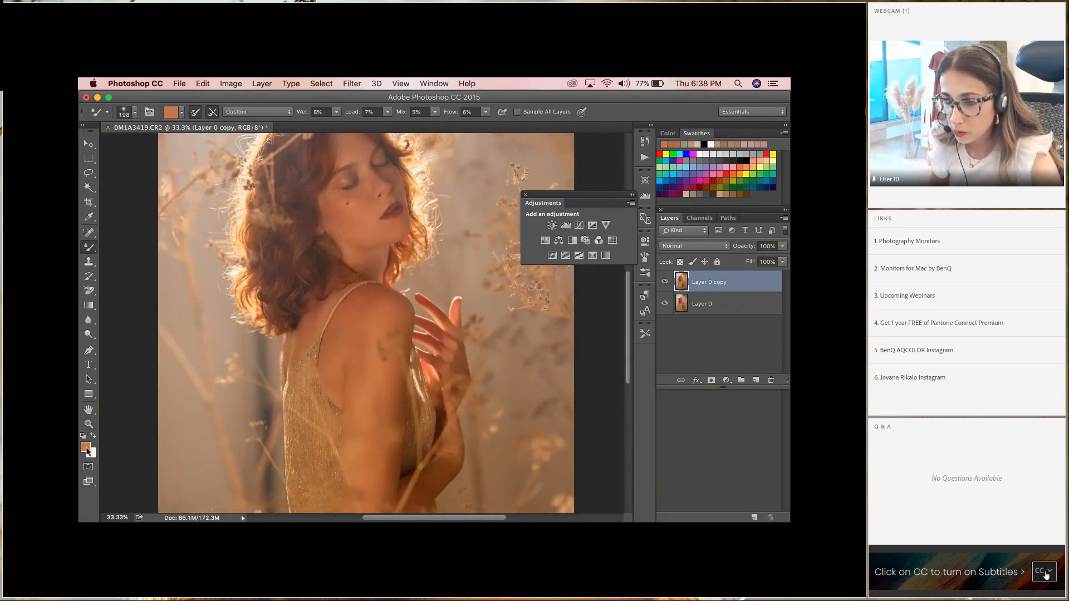
click(531, 215)
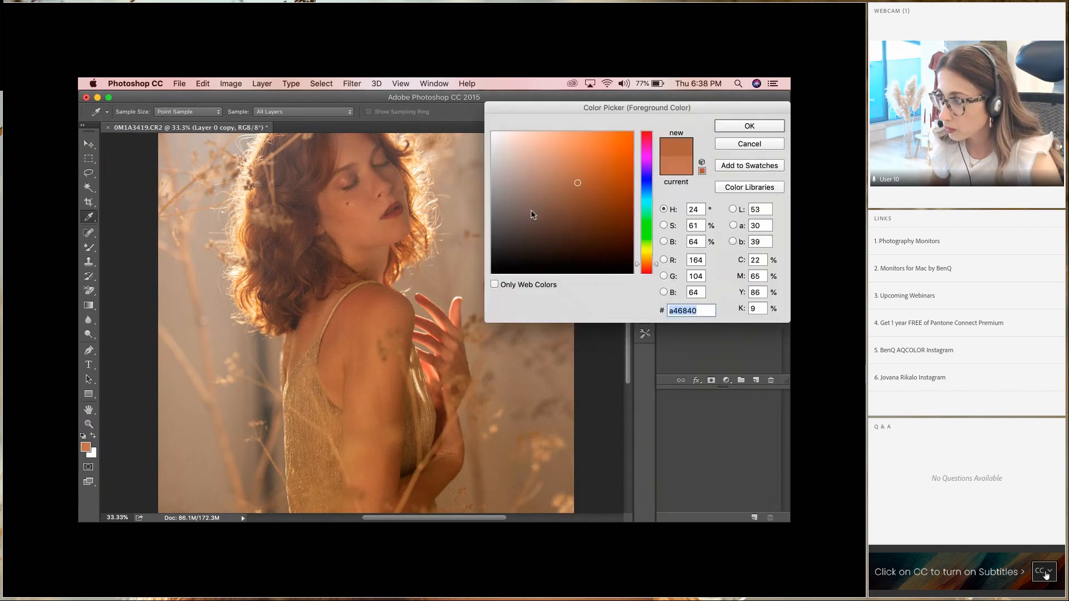
click(736, 125)
right_click(449, 308)
drag(563, 337, 568, 337)
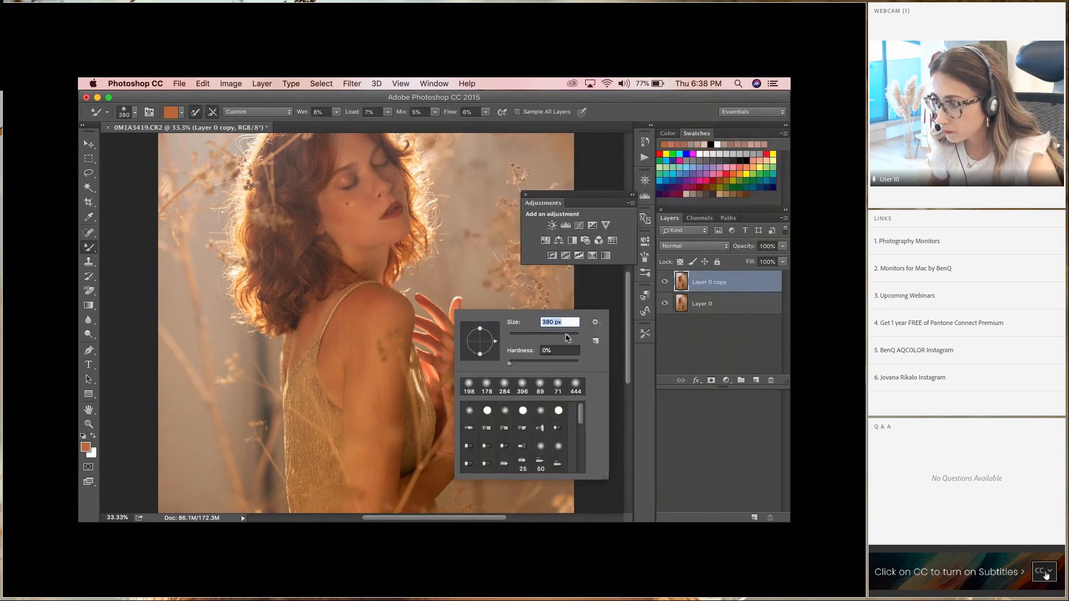
click(372, 305)
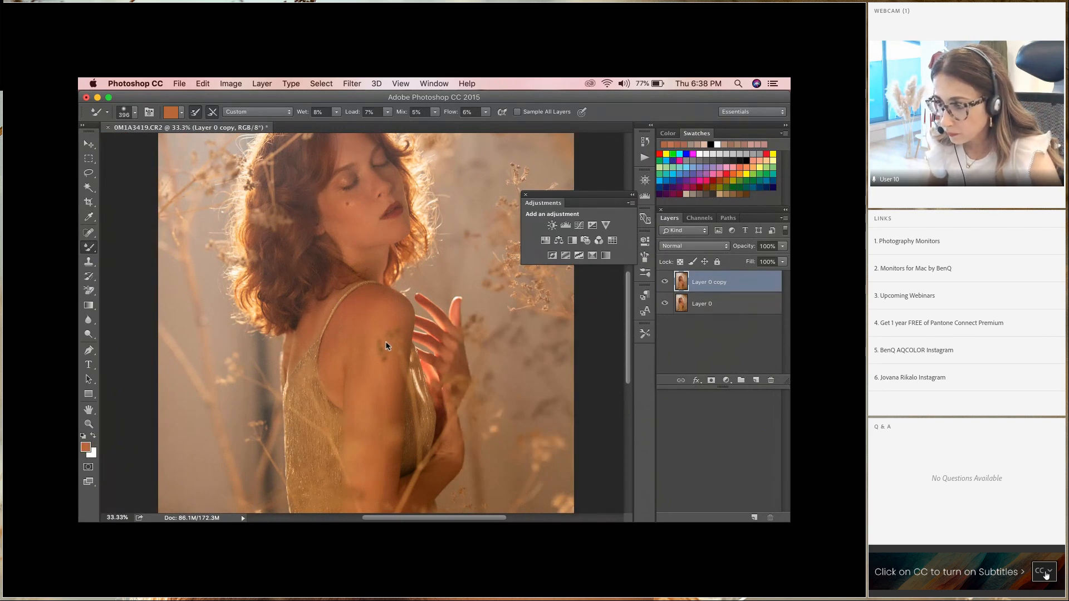
Step: Smooth the arm with the Mixer Brush, sampling its skin tones #87502a, #7e4c28 and #9f6738 in turn as the foreground color
scroll(396, 328, down, 5)
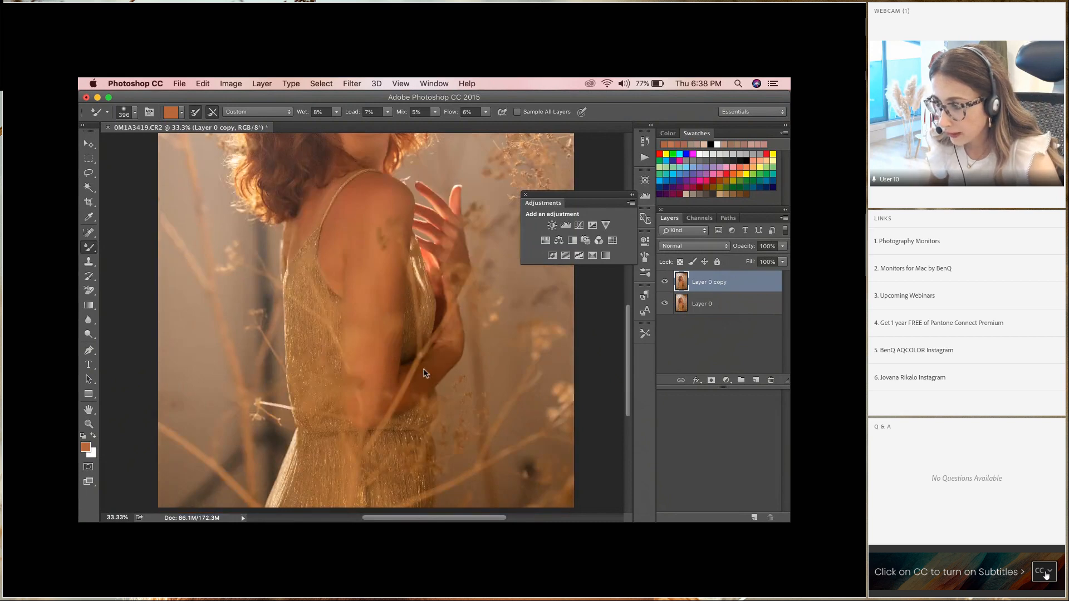
click(391, 352)
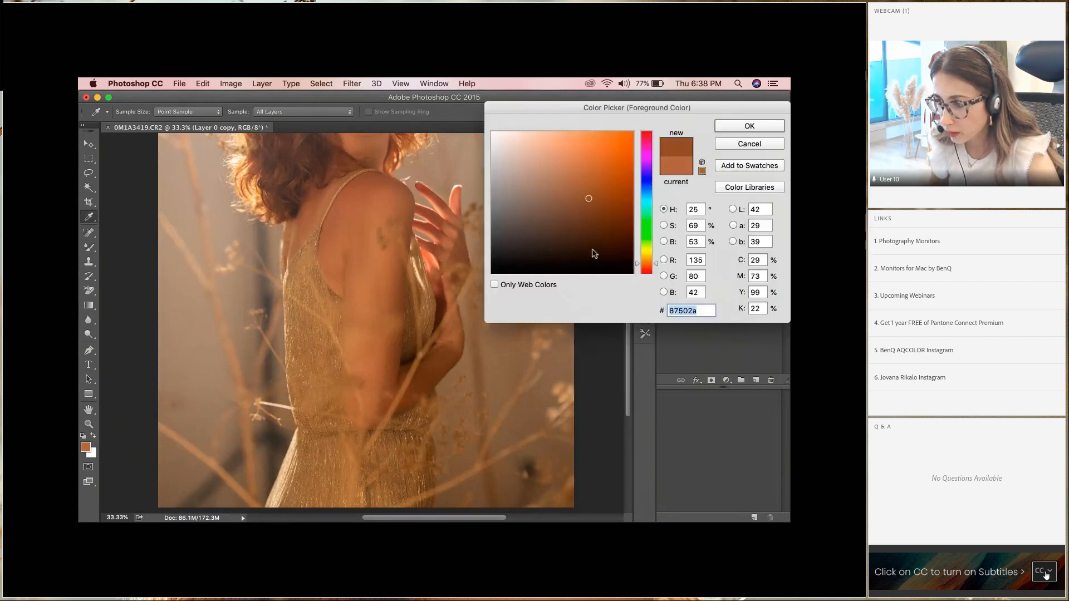
key(Return)
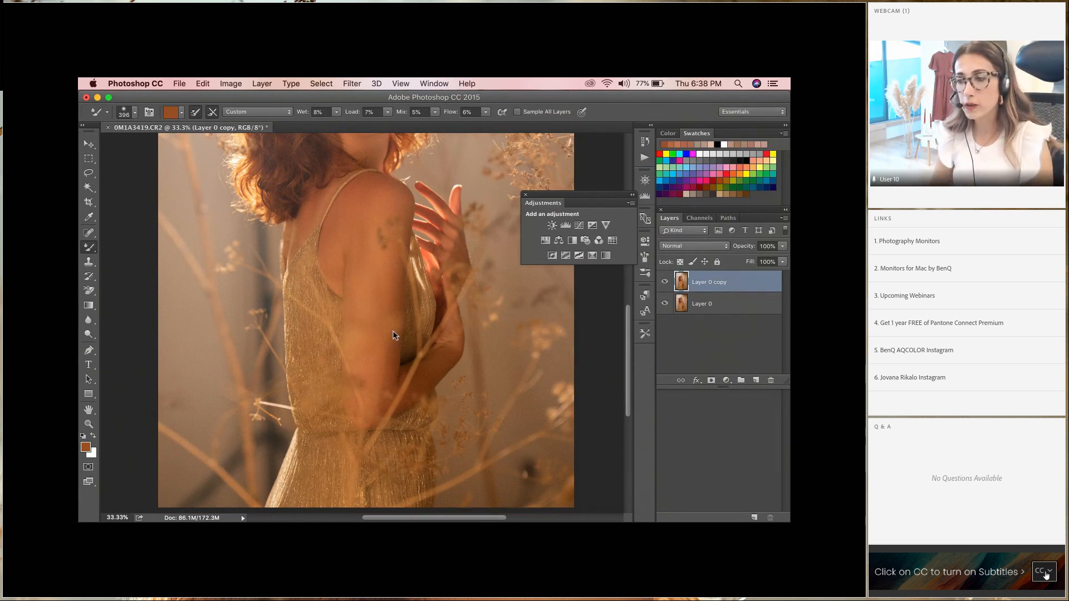
click(85, 447)
click(394, 302)
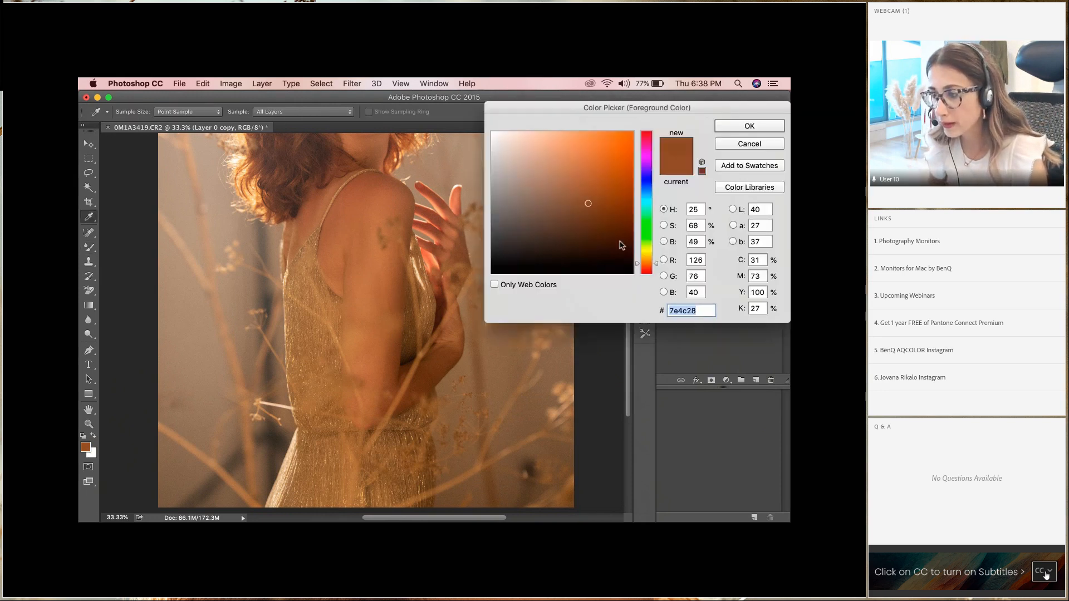
key(Return)
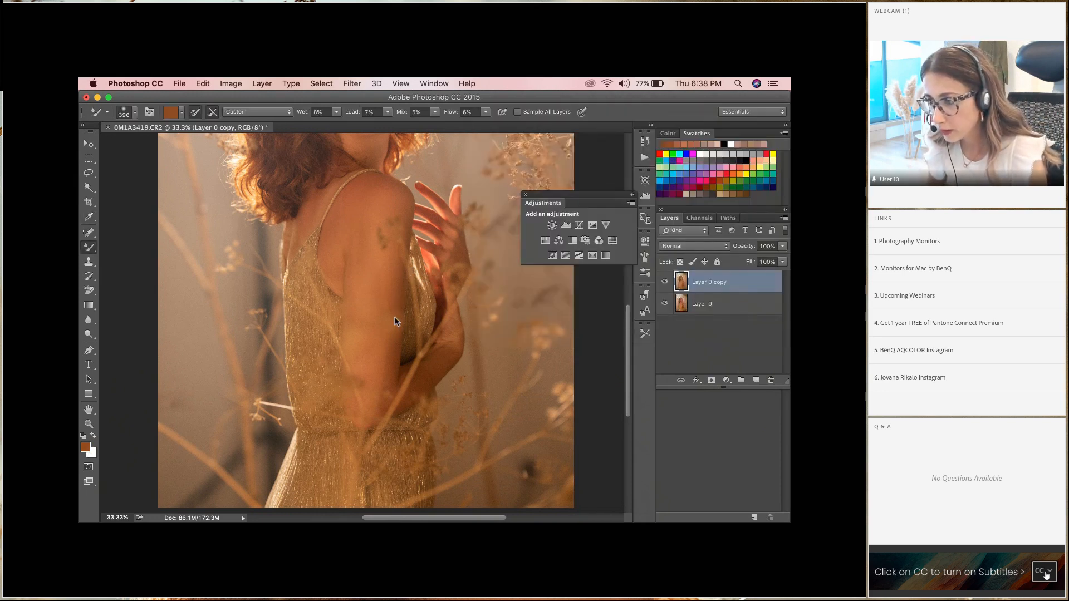
click(86, 448)
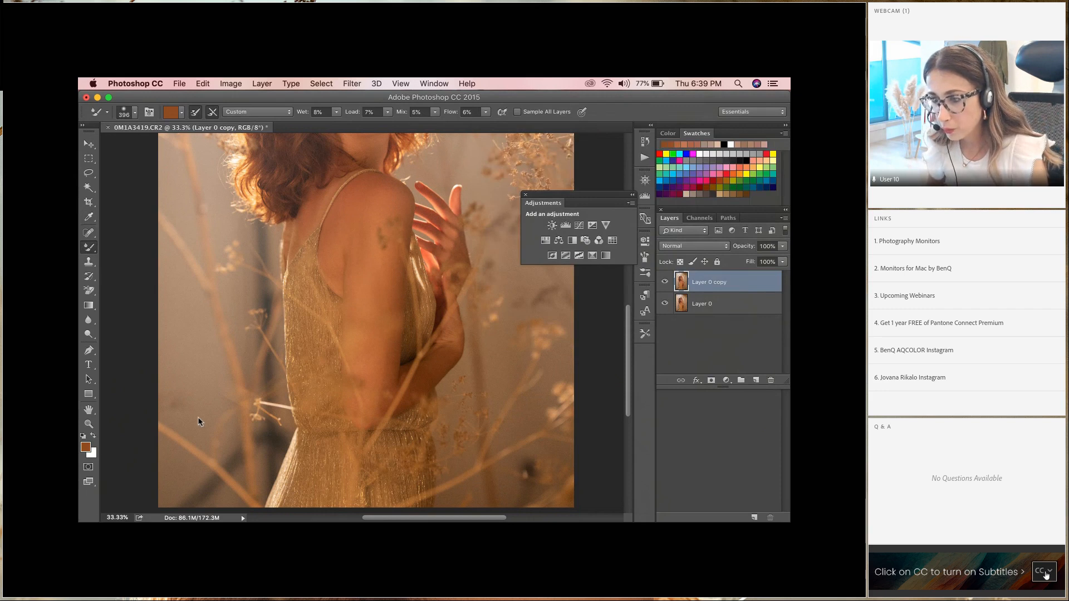
click(363, 328)
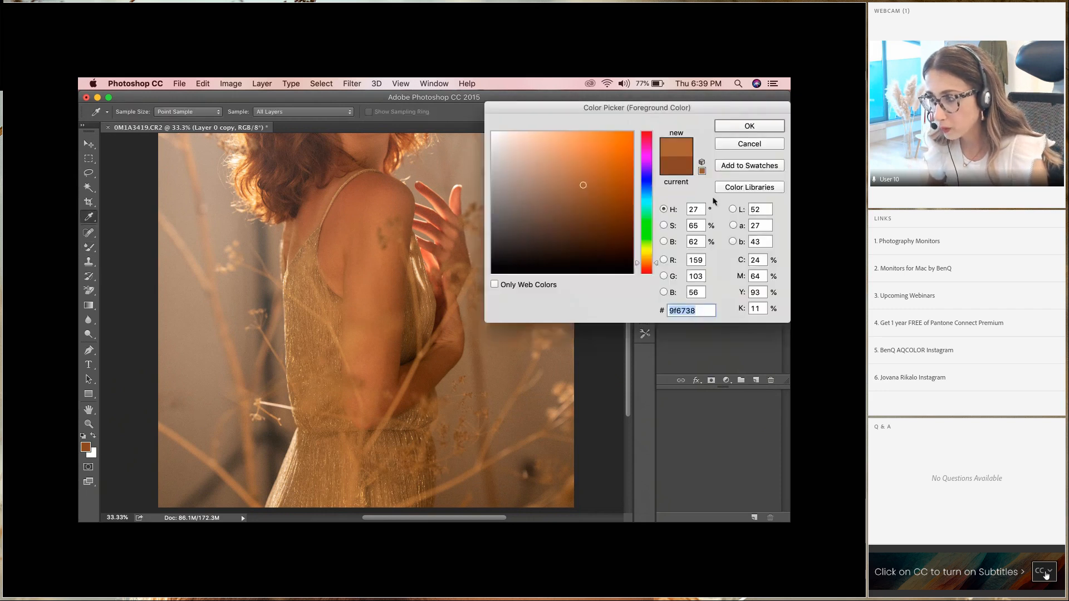
click(749, 127)
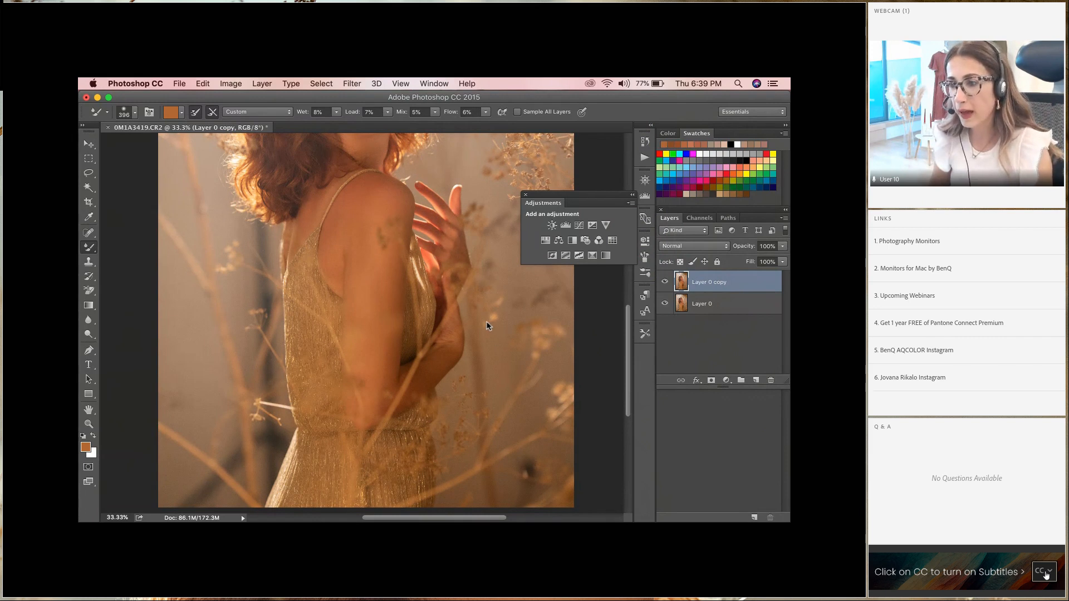
Step: Sample the neck's skin tone #845538 as the foreground color and smooth the neck with the Mixer Brush
scroll(487, 334, down, 3)
scroll(476, 321, up, 5)
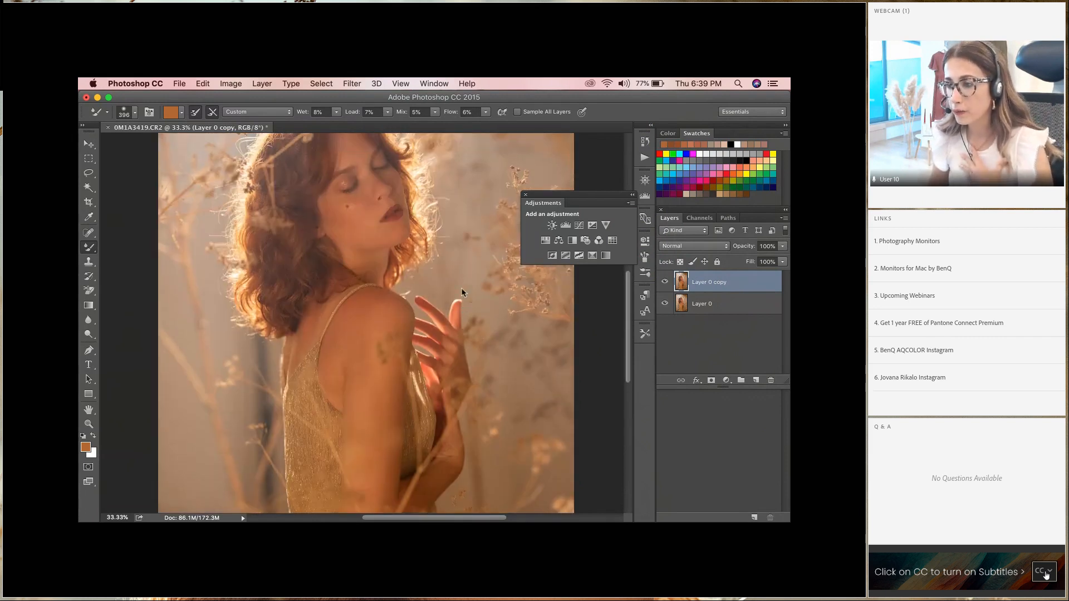
click(85, 447)
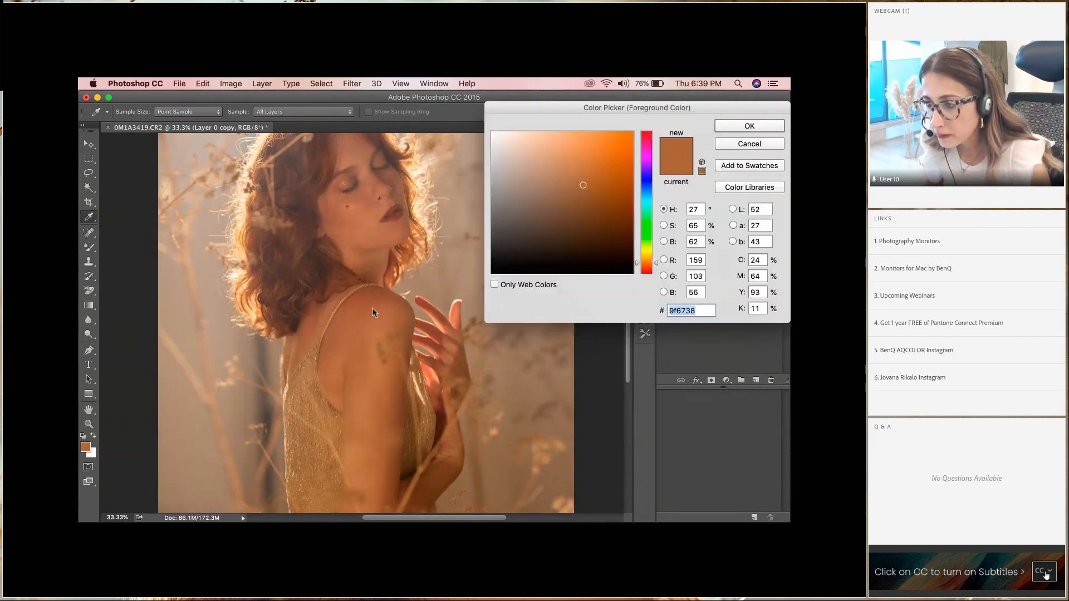
click(378, 268)
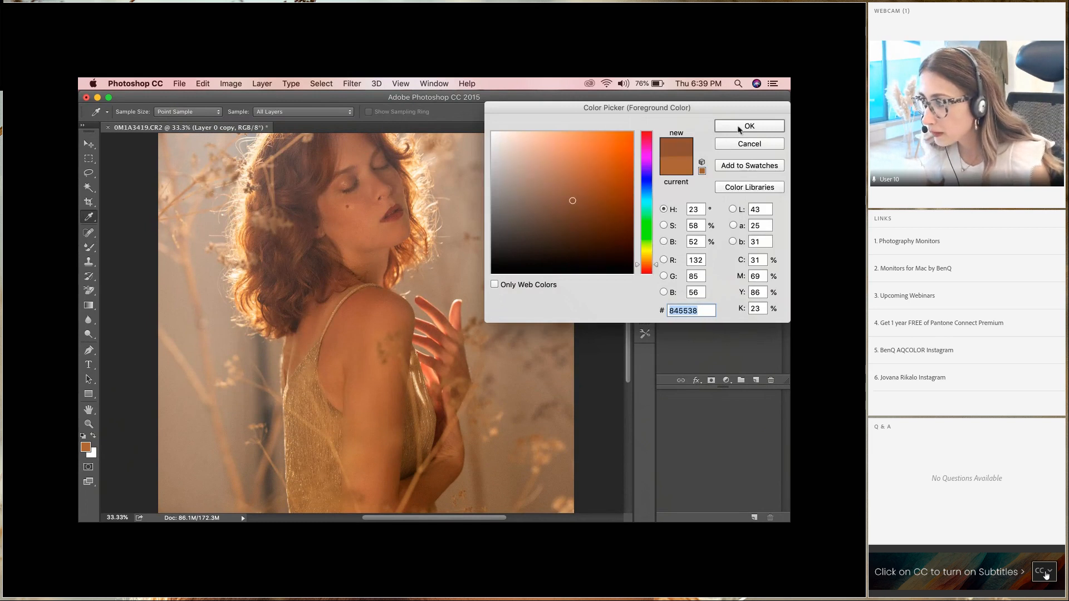
click(740, 127)
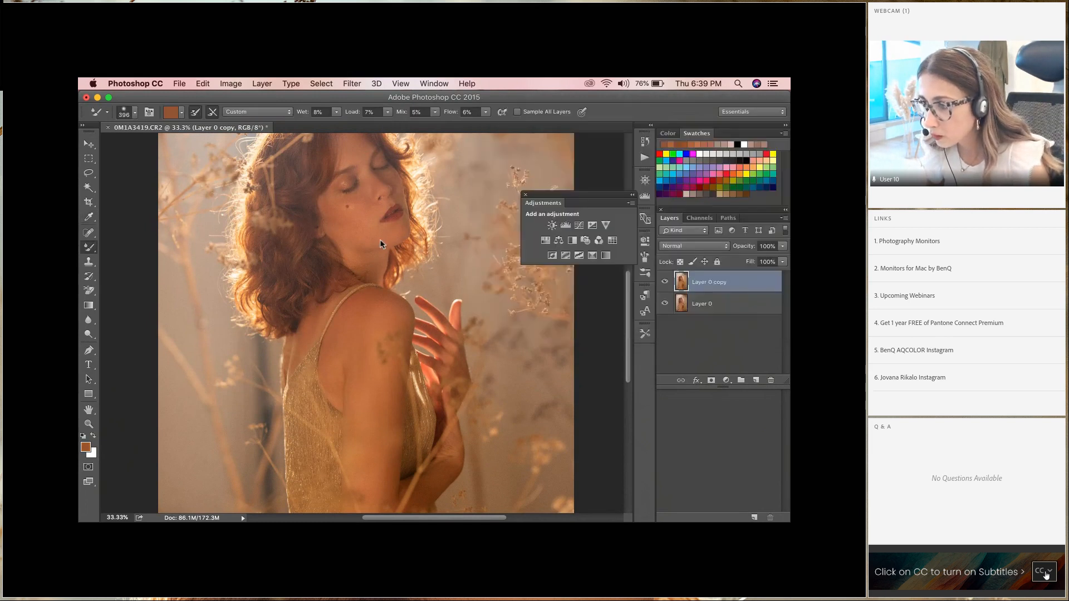
Step: Hide and show Layer 0 copy to compare the shoulder, arm and neck before and after smoothing
click(89, 424)
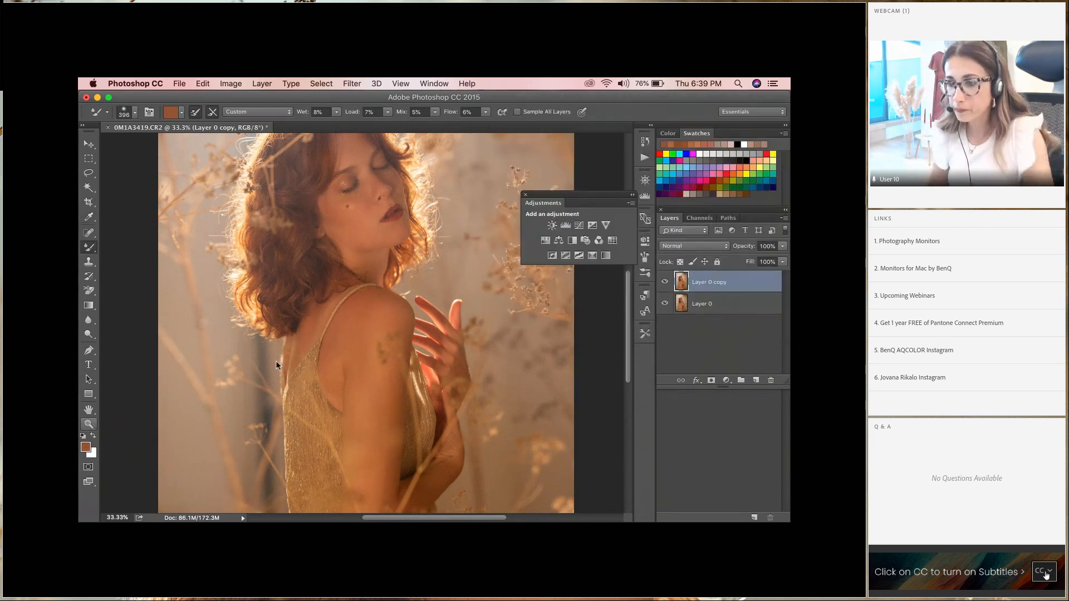
click(660, 281)
click(660, 281)
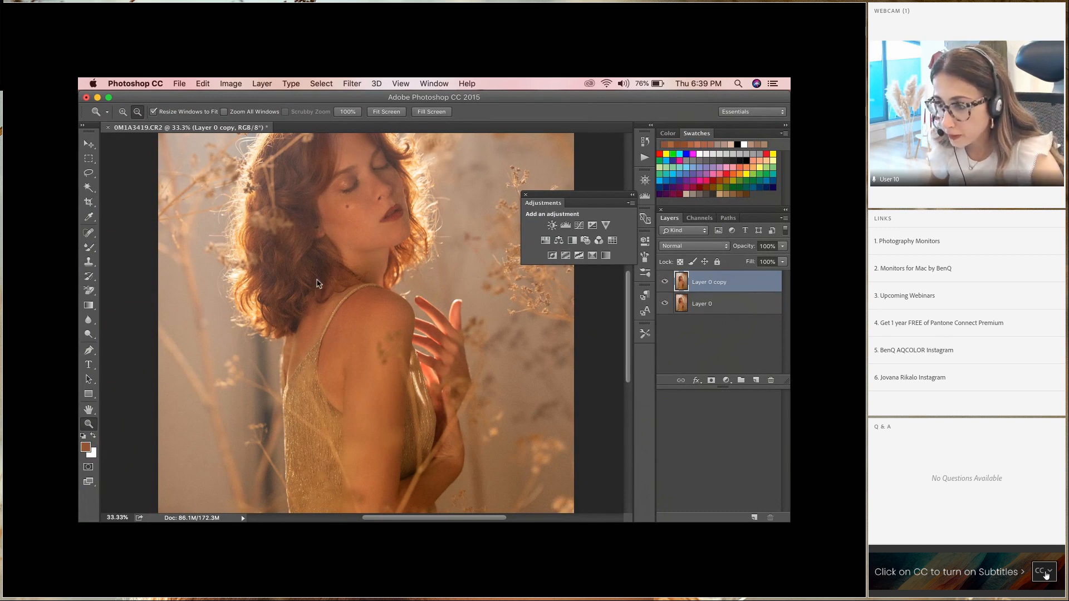
Step: Merge the visible layers, Layer 0 copy and Layer 0, into a single layer
click(449, 274)
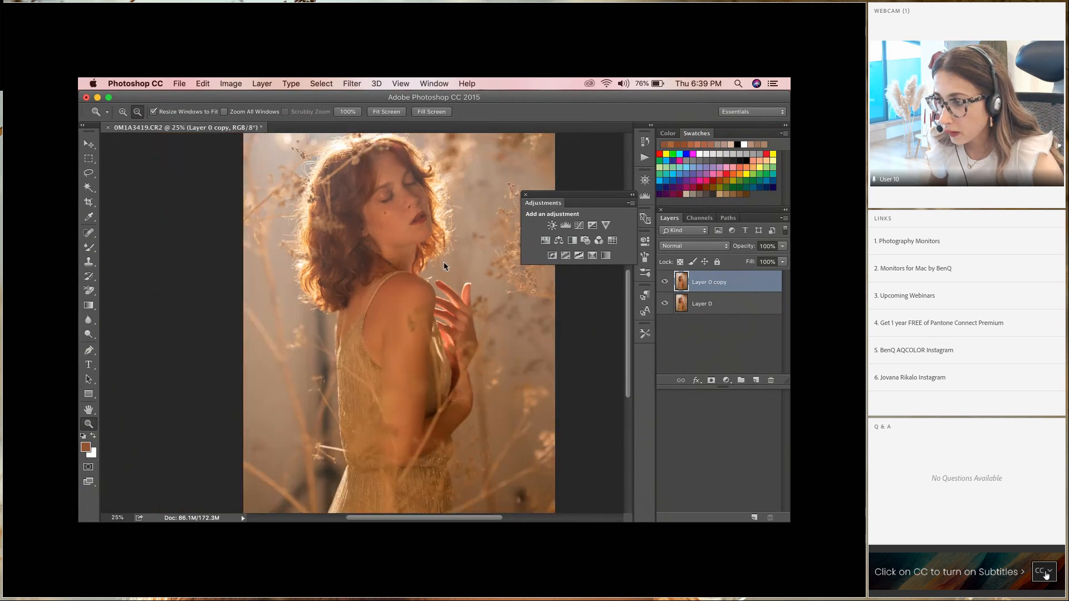
click(593, 294)
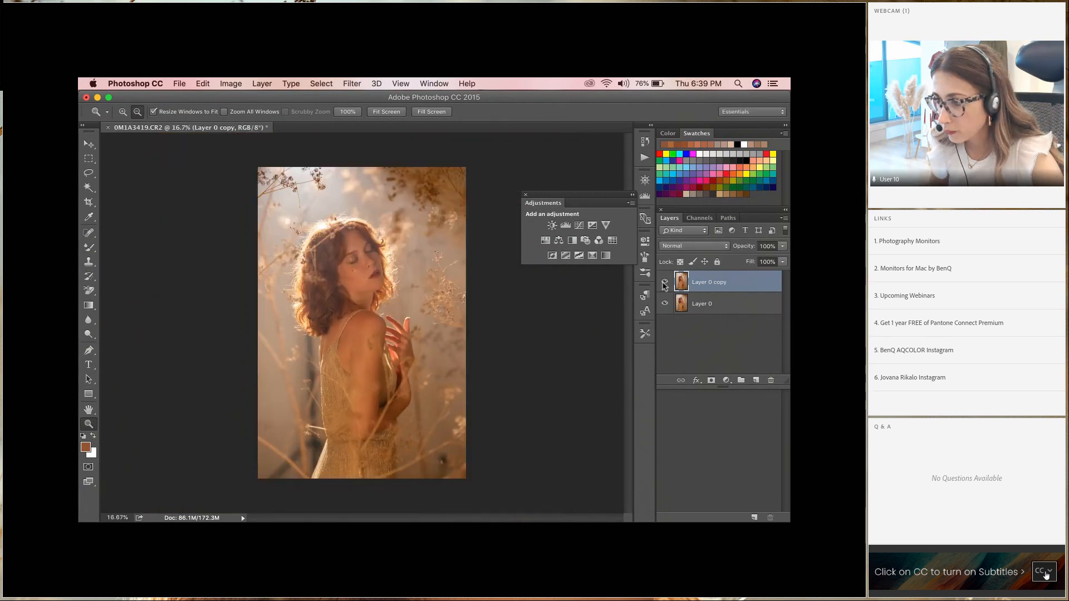
click(783, 218)
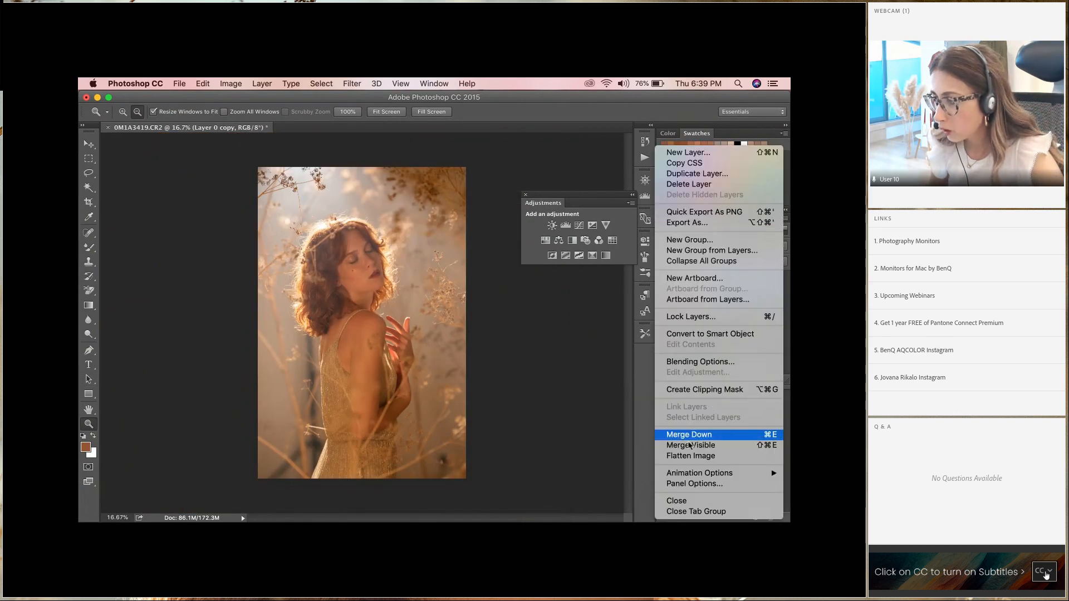
click(690, 446)
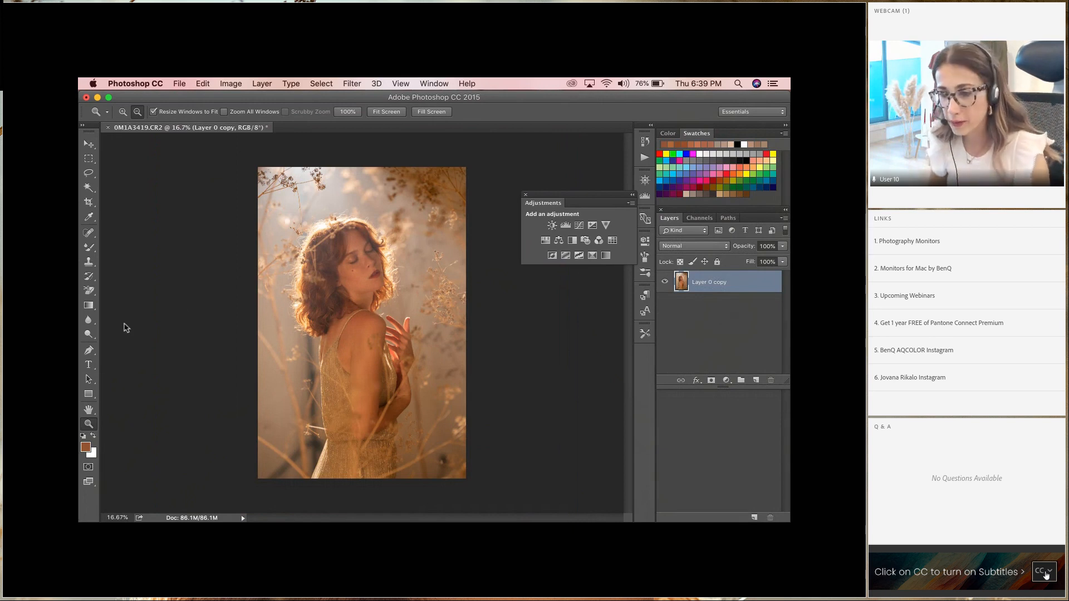
Step: Activate the Dodge tool for the face and set its brush size to 396 px
click(123, 112)
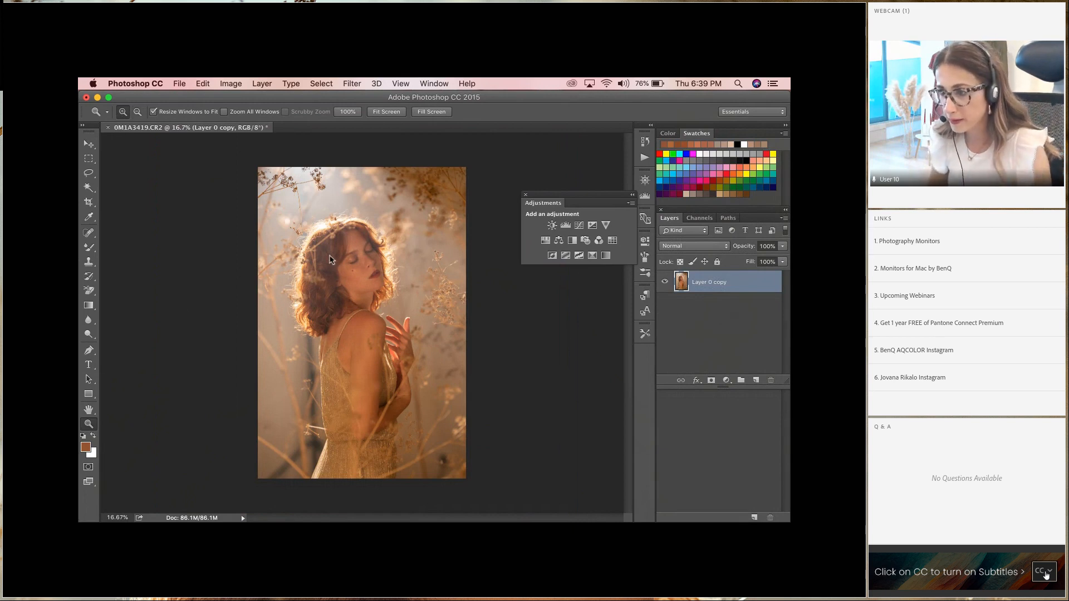
click(390, 298)
click(392, 296)
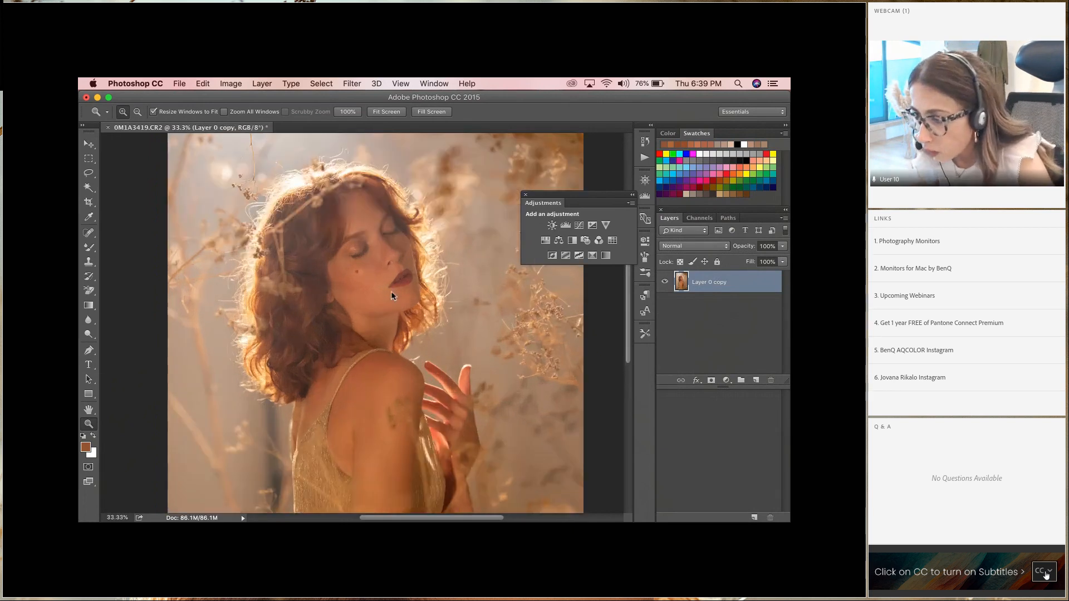
click(392, 296)
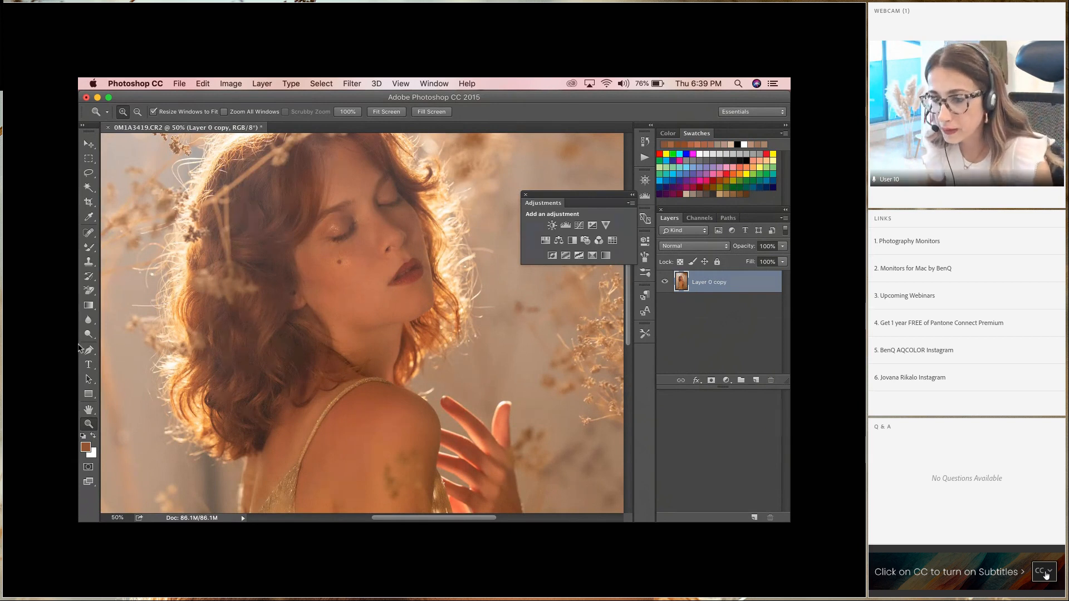
drag(88, 336, 129, 336)
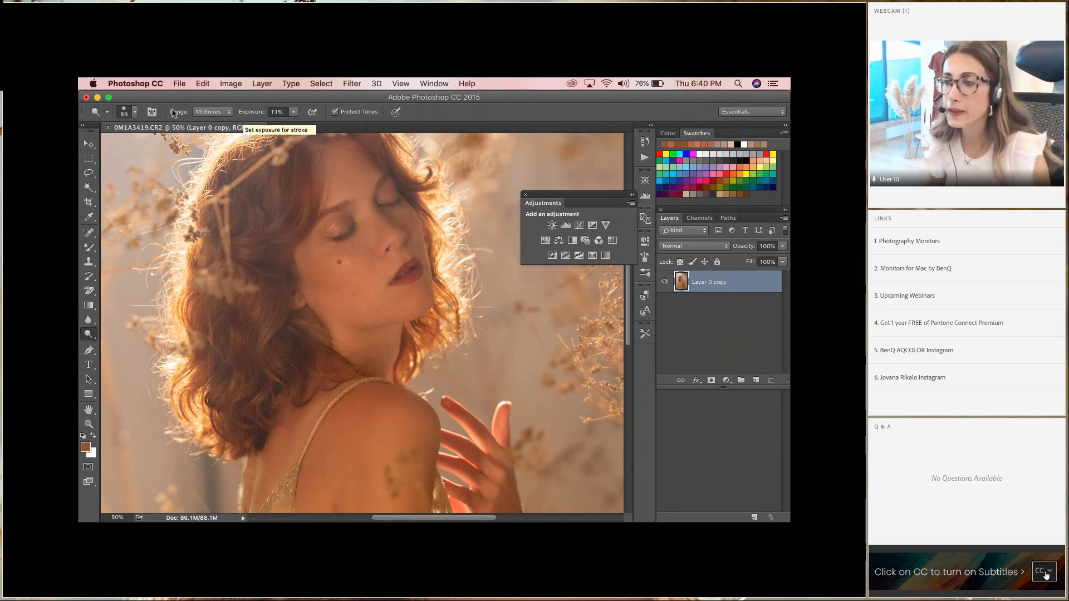
right_click(365, 281)
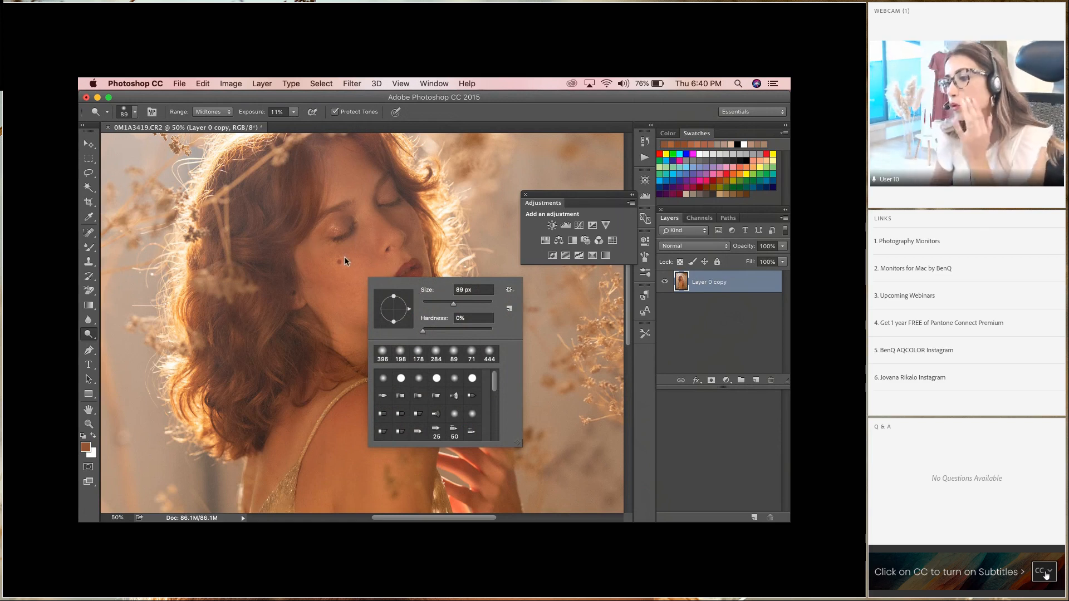
click(478, 303)
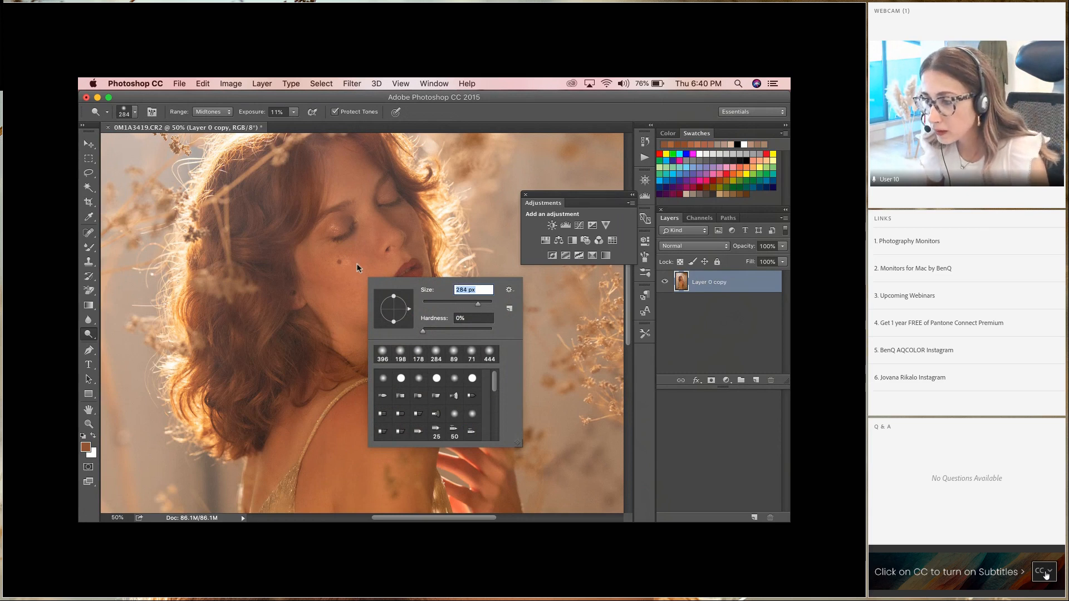
click(487, 304)
click(487, 305)
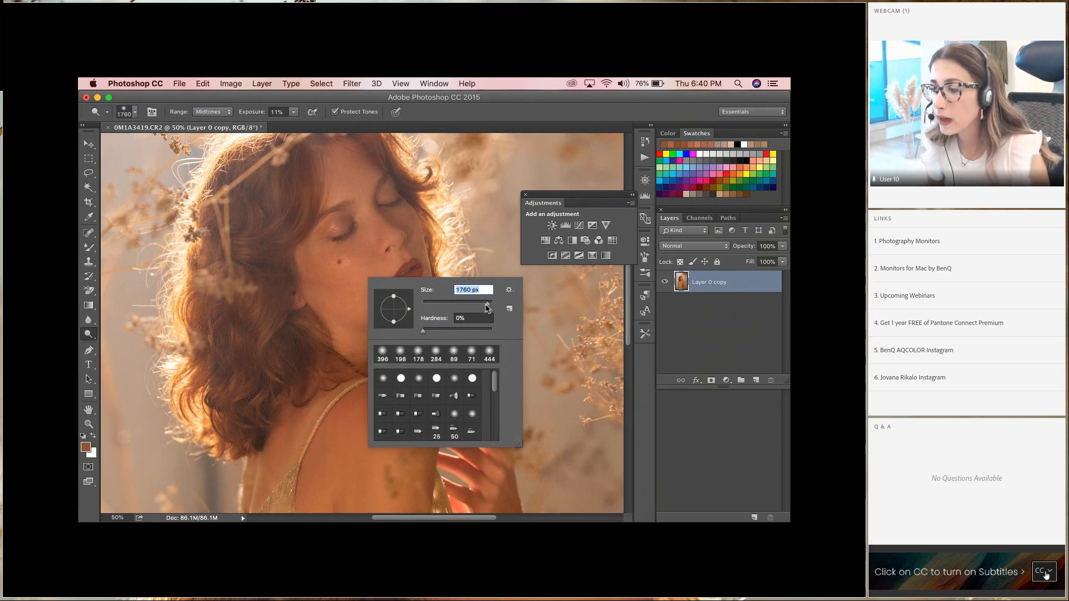
click(483, 305)
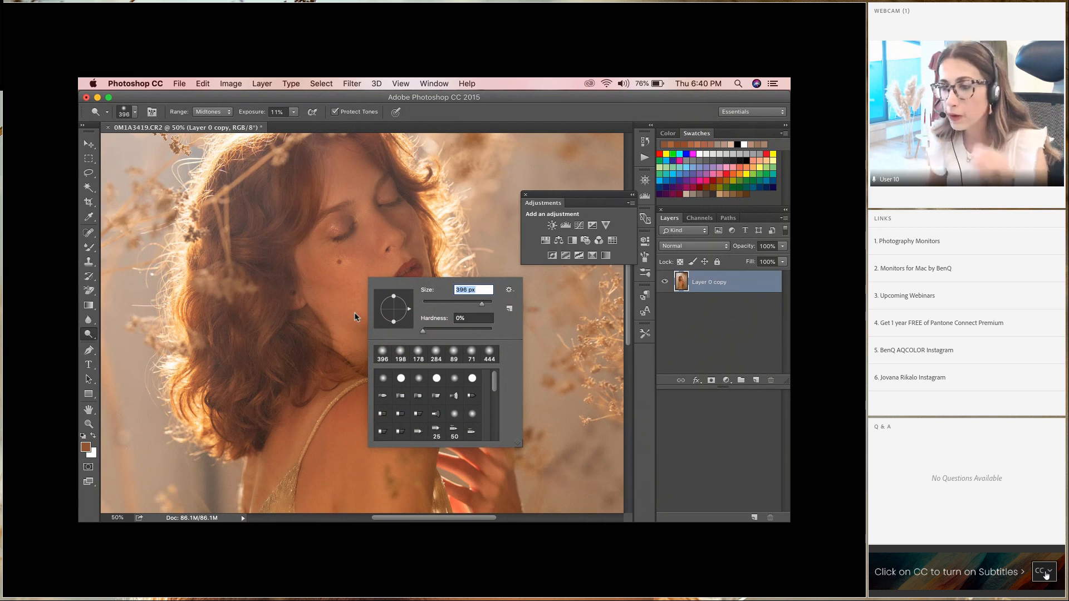
click(88, 424)
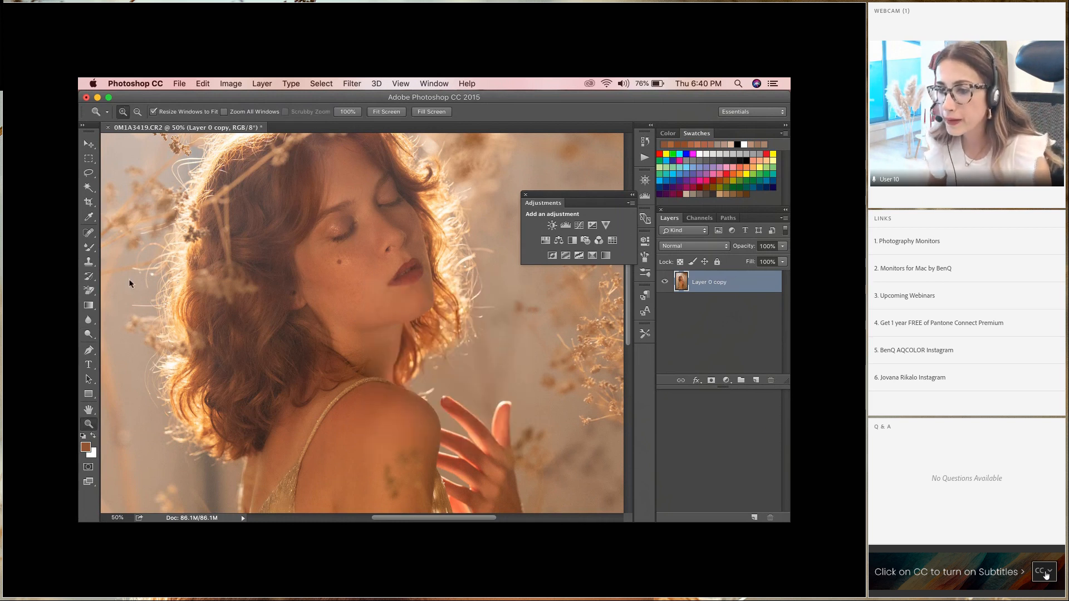
click(88, 334)
right_click(354, 258)
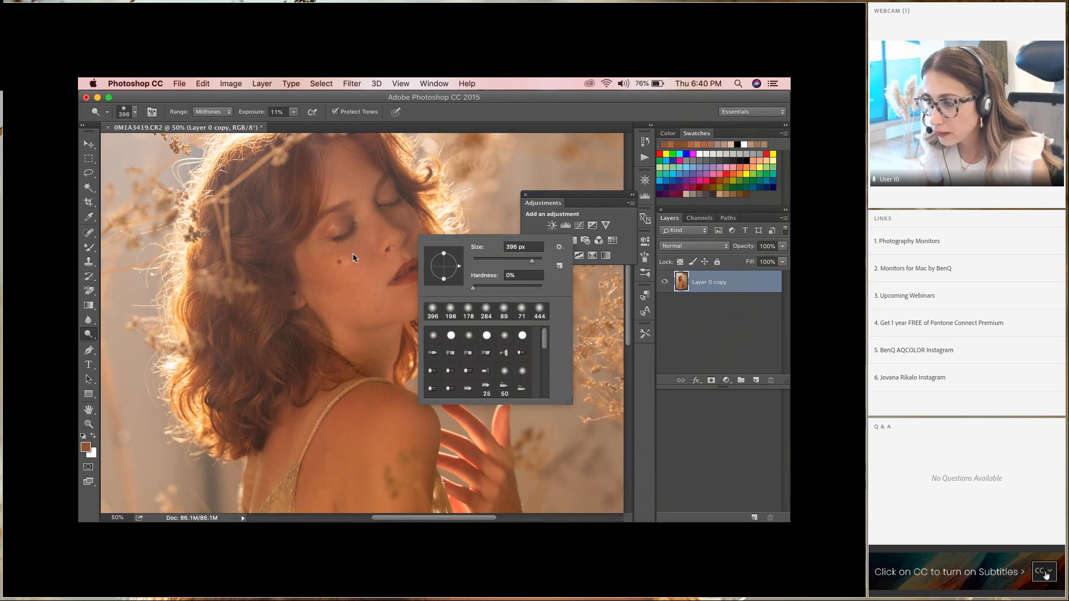
click(343, 265)
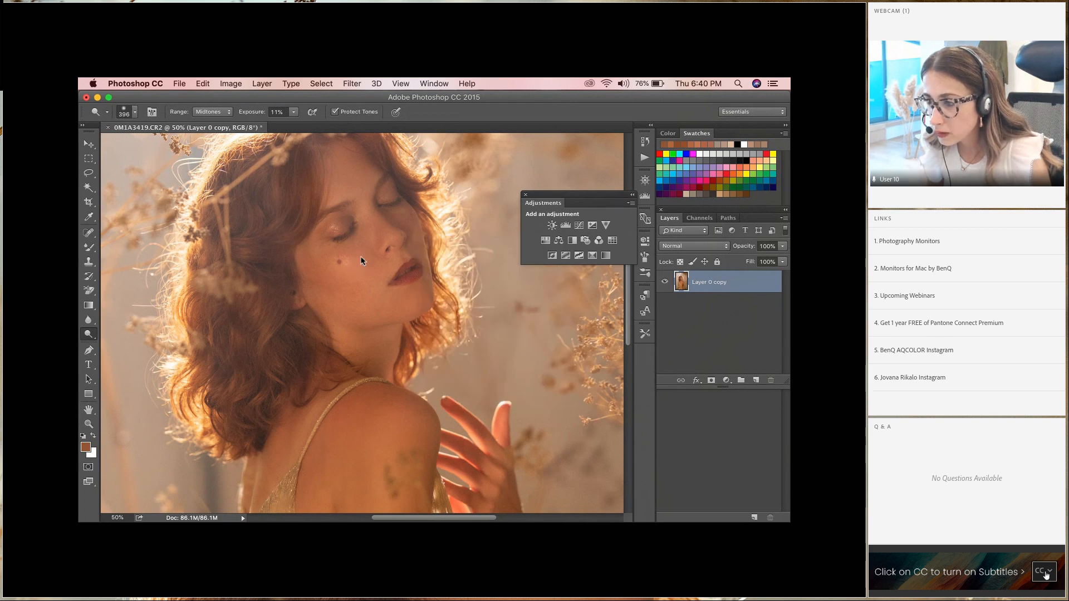
Step: Duplicate Layer 0 copy within the same document, keeping the suggested name
right_click(709, 288)
click(612, 324)
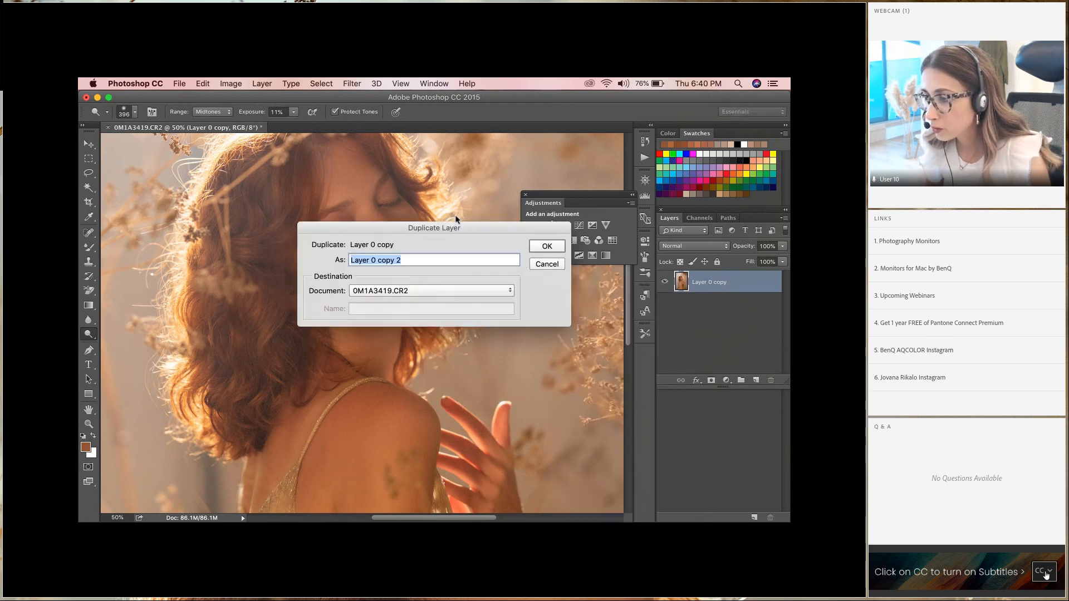
click(544, 247)
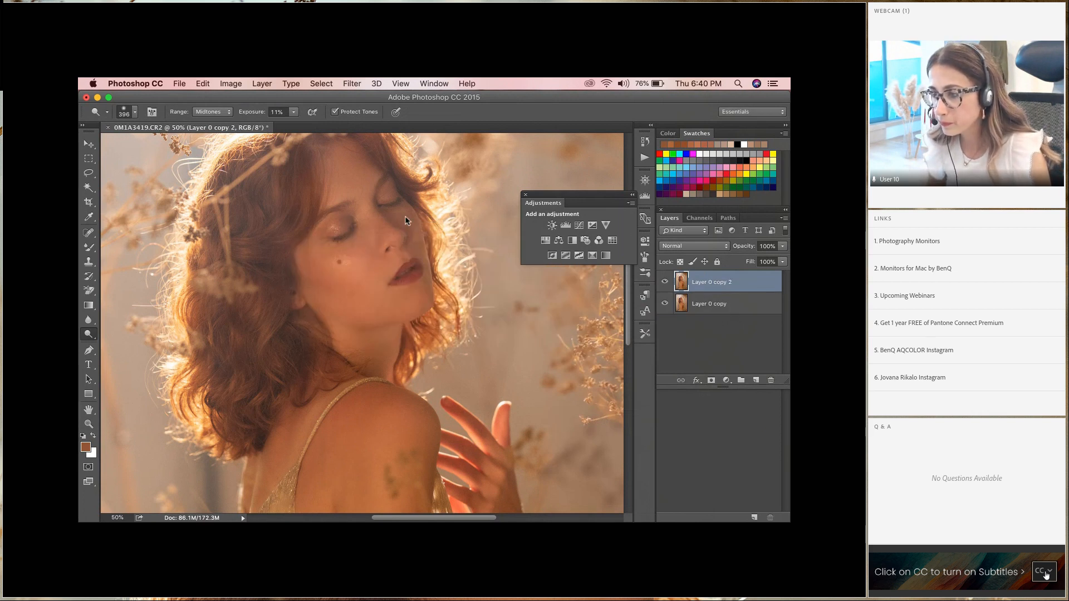
Step: Set the Dodge brush size to 166 px and brighten the eyelids and facial highlights on the duplicated layer
right_click(469, 250)
click(575, 277)
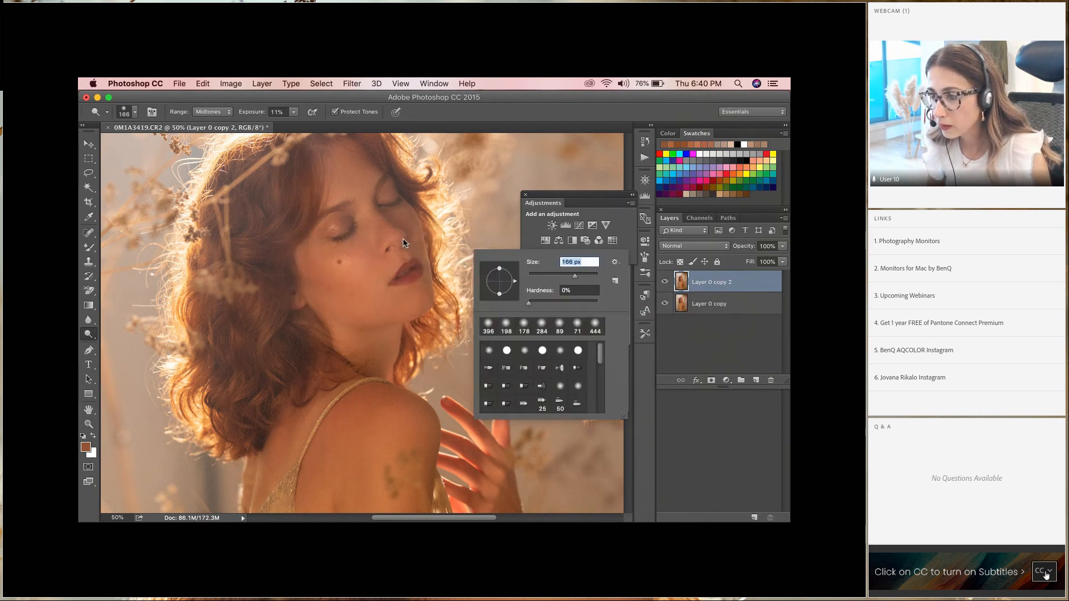
key(Return)
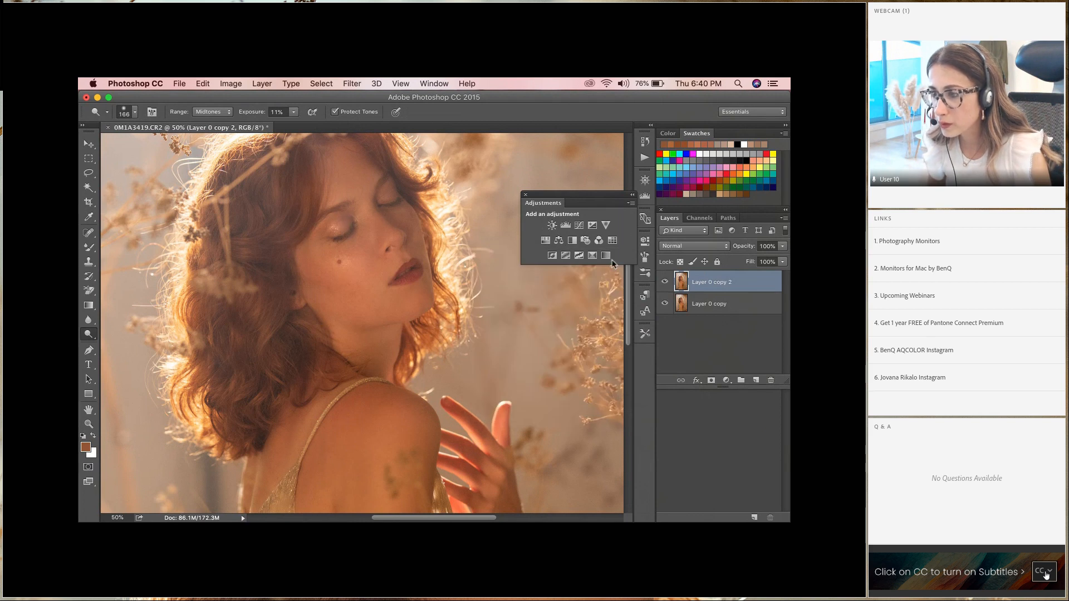
Step: Hide and show Layer 0 copy 2 to compare the face before and after dodging
click(665, 281)
click(665, 281)
click(666, 281)
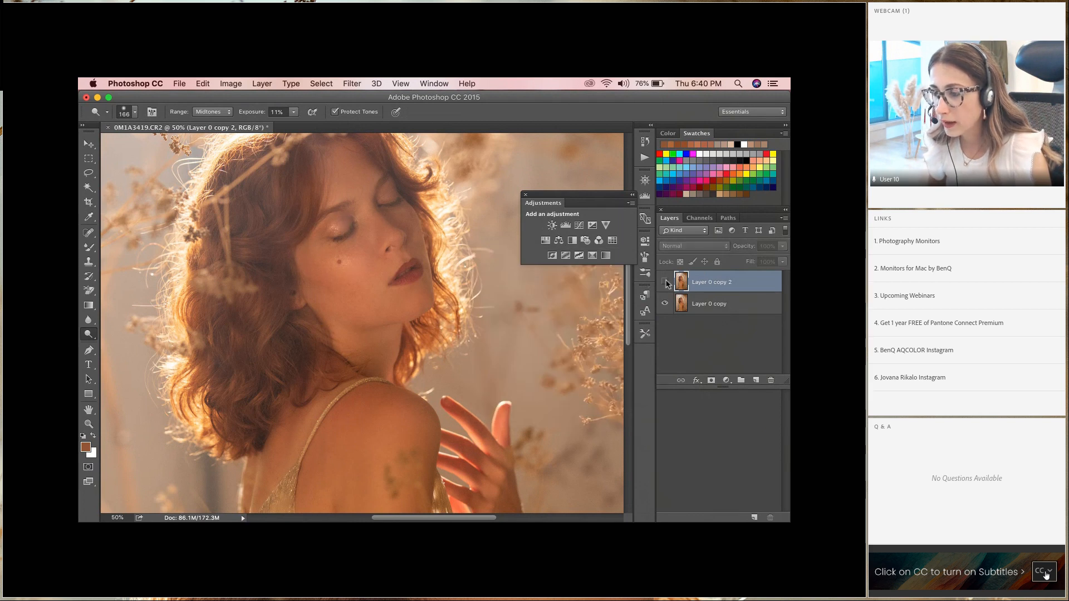
click(666, 282)
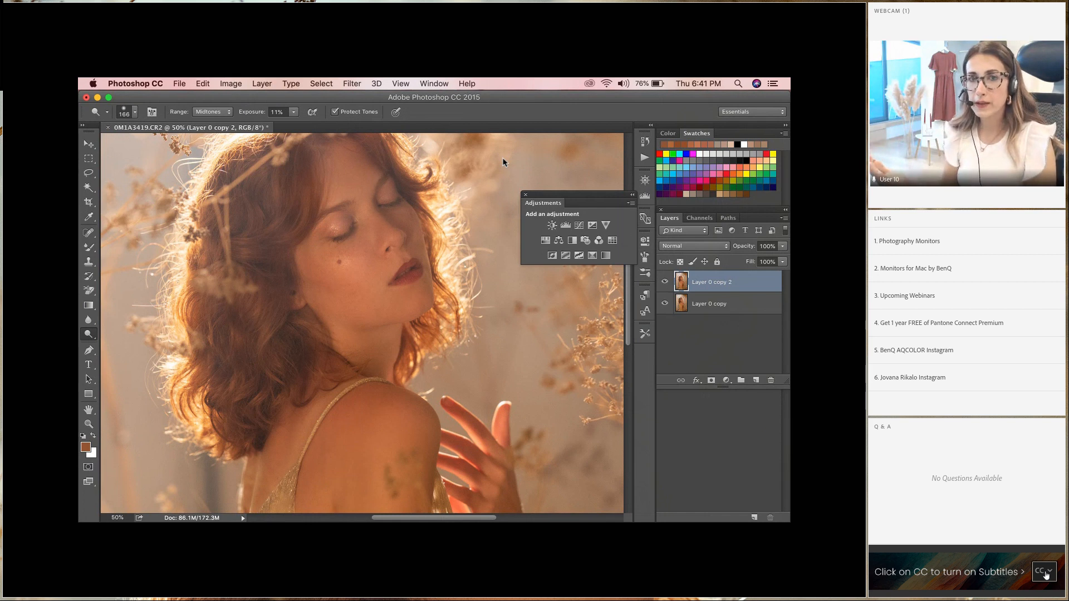
Step: Set the Dodge brush size to 428 px and brighten the woman's hair
click(88, 424)
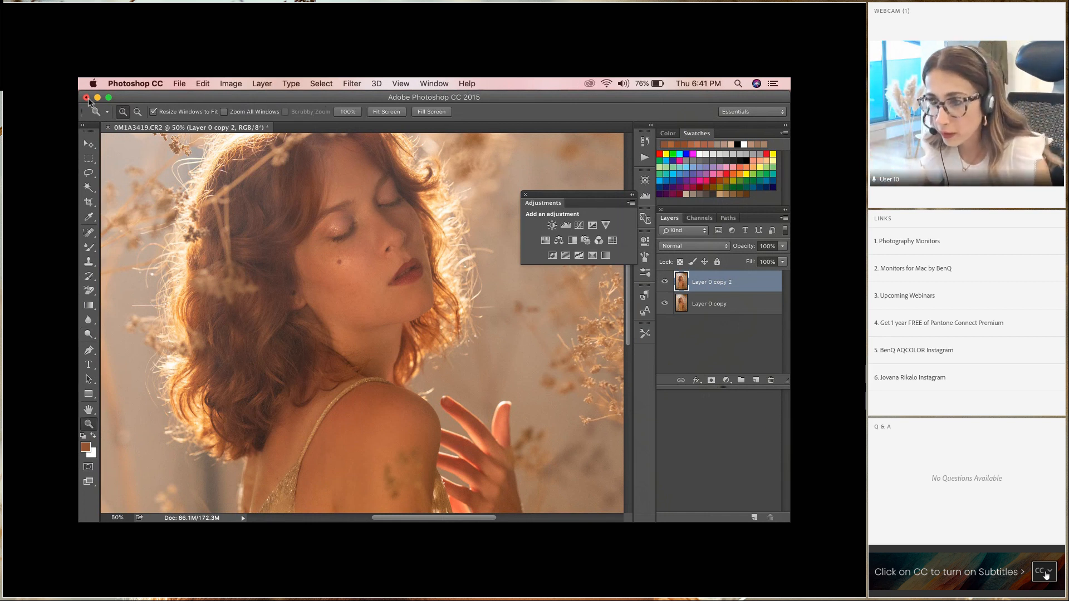
click(300, 240)
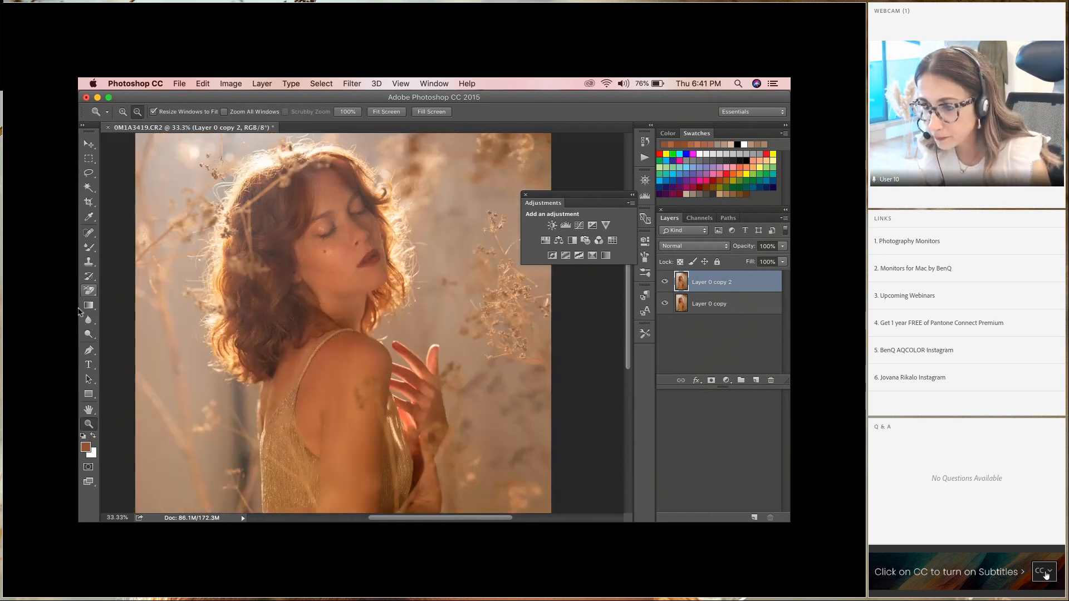
click(88, 334)
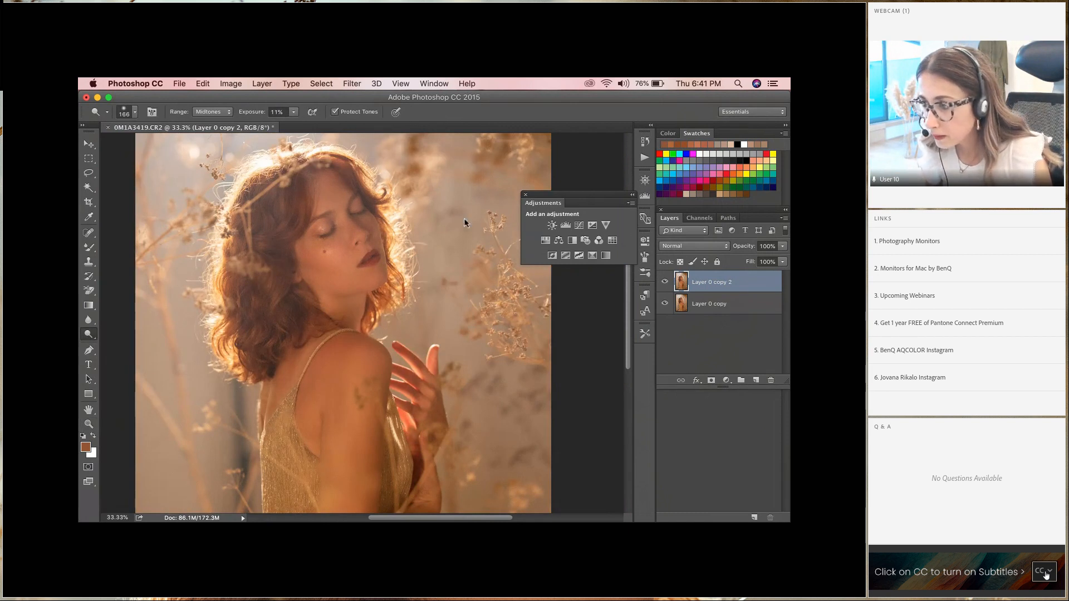
right_click(464, 223)
drag(508, 236, 520, 238)
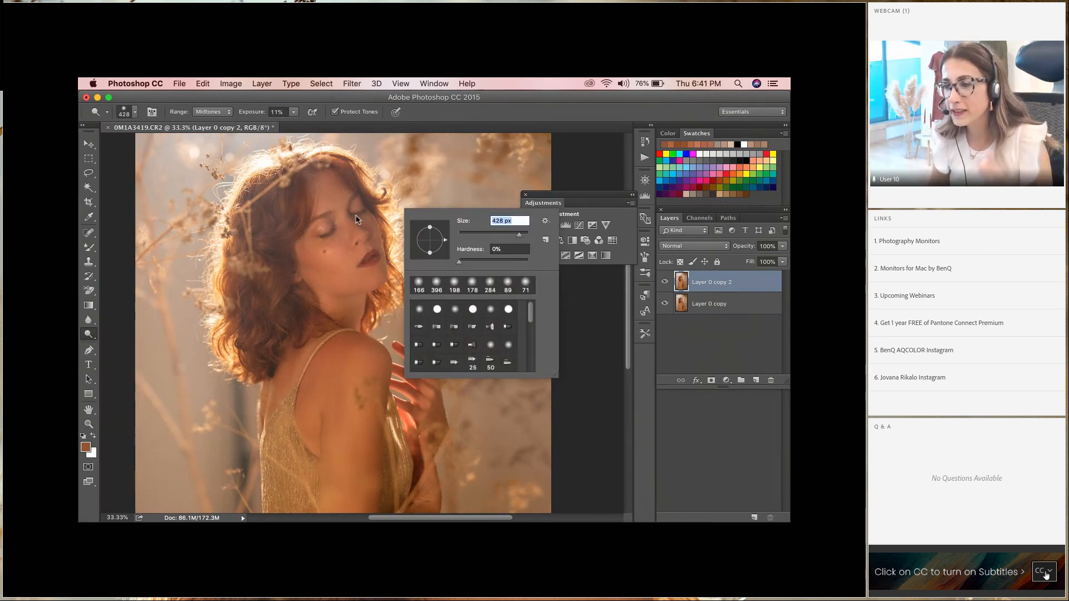
click(233, 245)
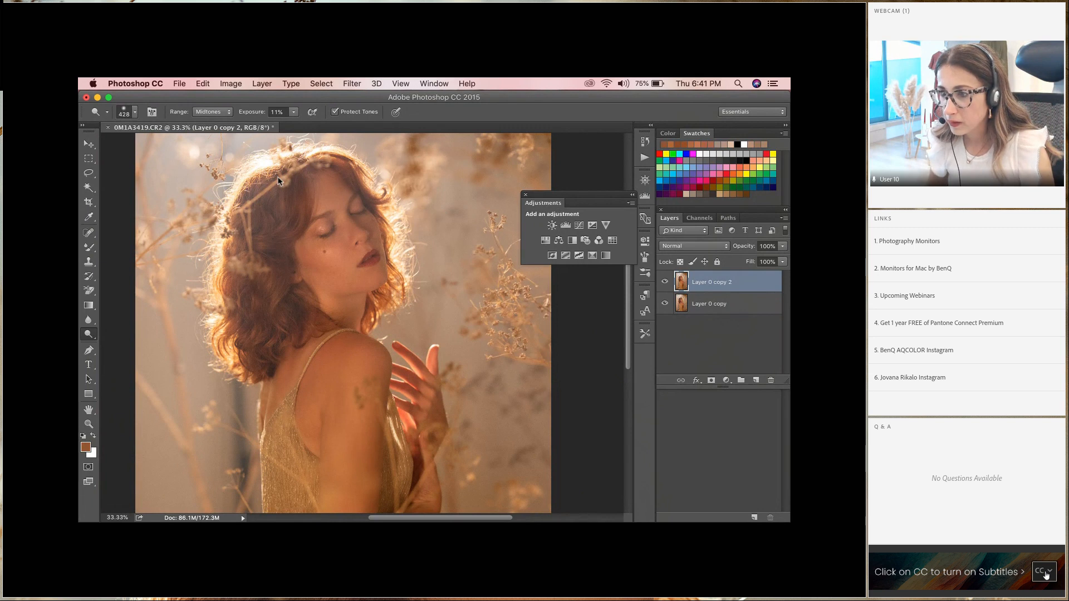
Step: Dodge the hazy background light above the woman's head, enlarging the brush to 1040 px and finally to 2120 px
click(88, 424)
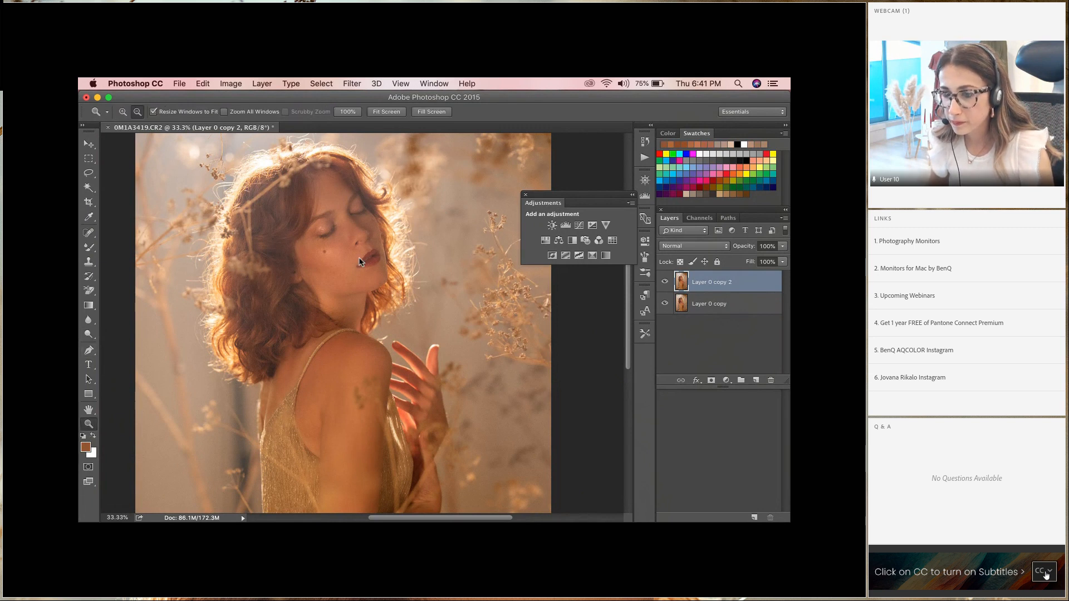
alt+click(360, 262)
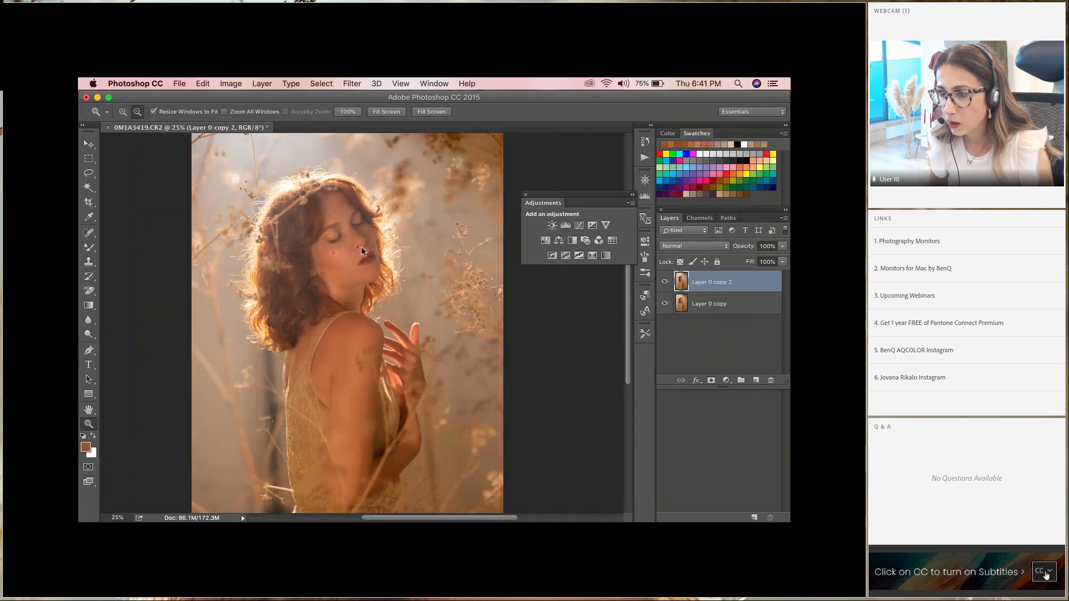
alt+click(362, 251)
click(88, 335)
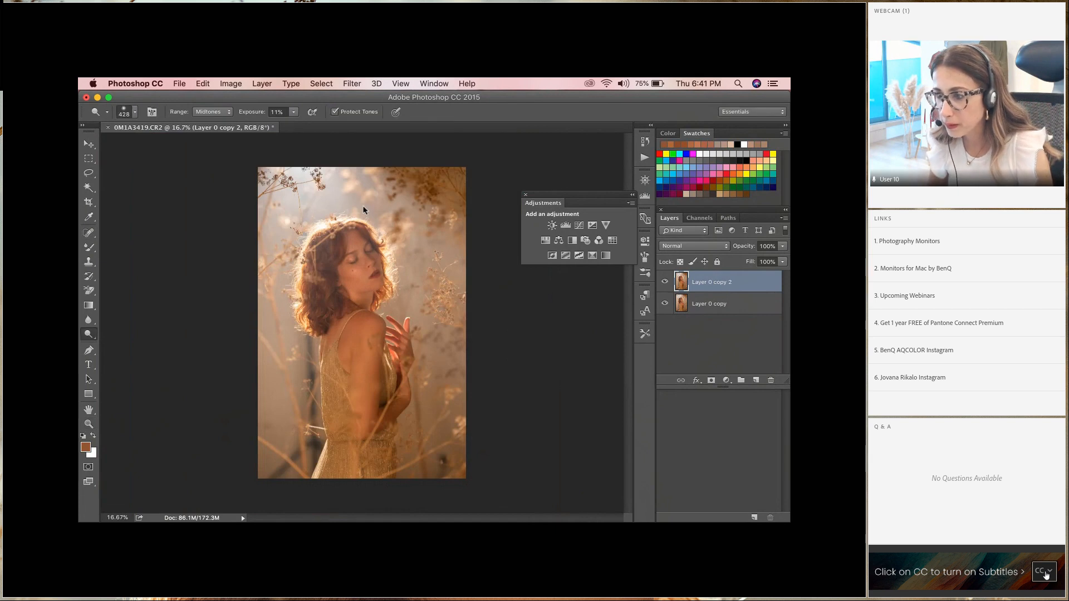
right_click(450, 218)
drag(488, 231, 543, 248)
click(355, 201)
right_click(417, 222)
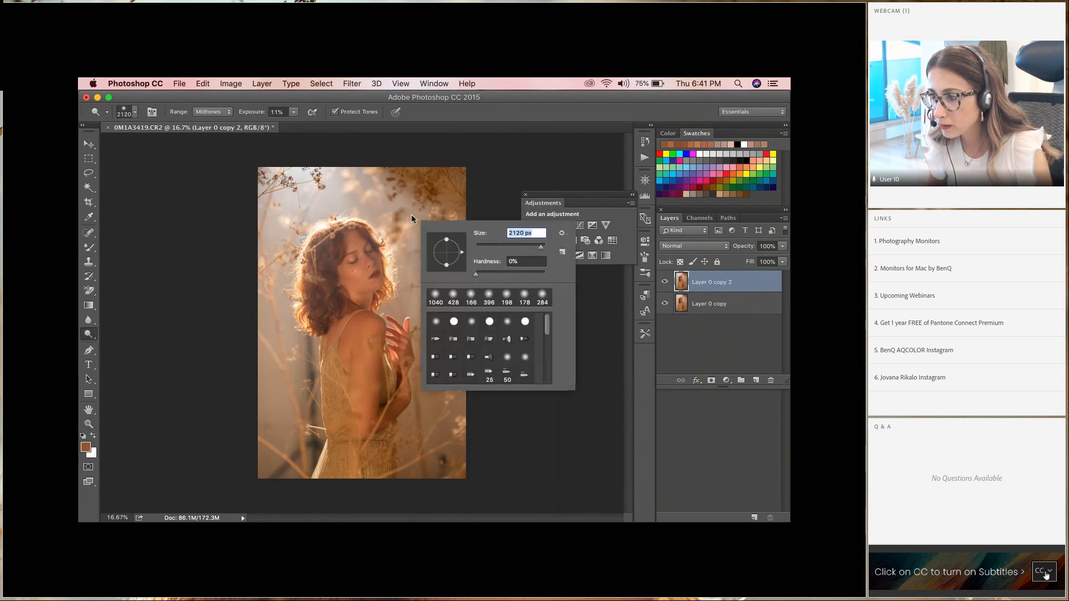
click(393, 205)
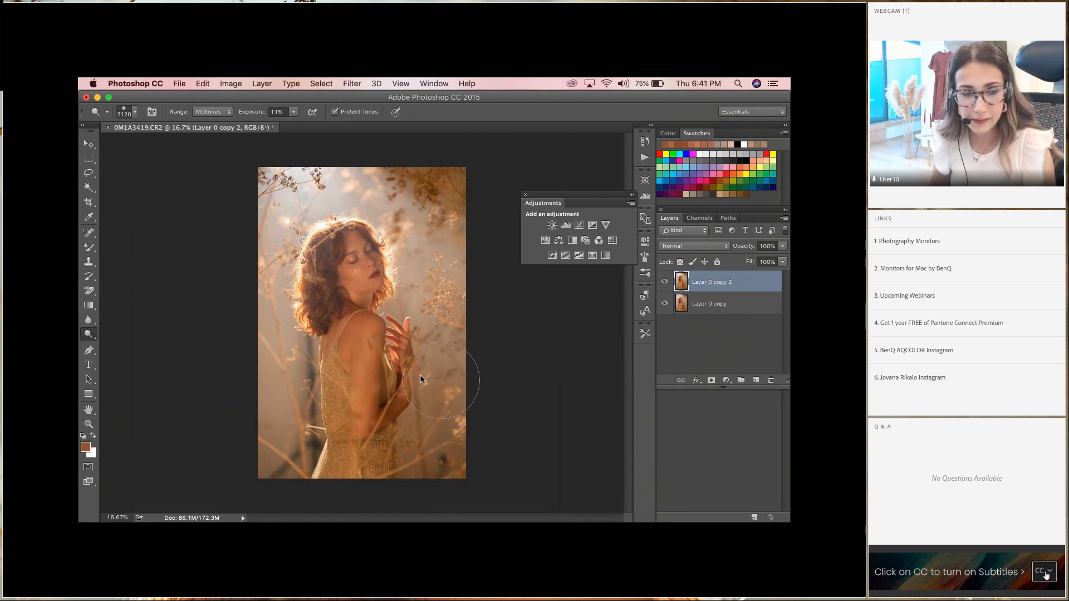
Step: Hide and show Layer 0 copy 2 to compare the hair and background before and after dodging
click(88, 423)
click(333, 267)
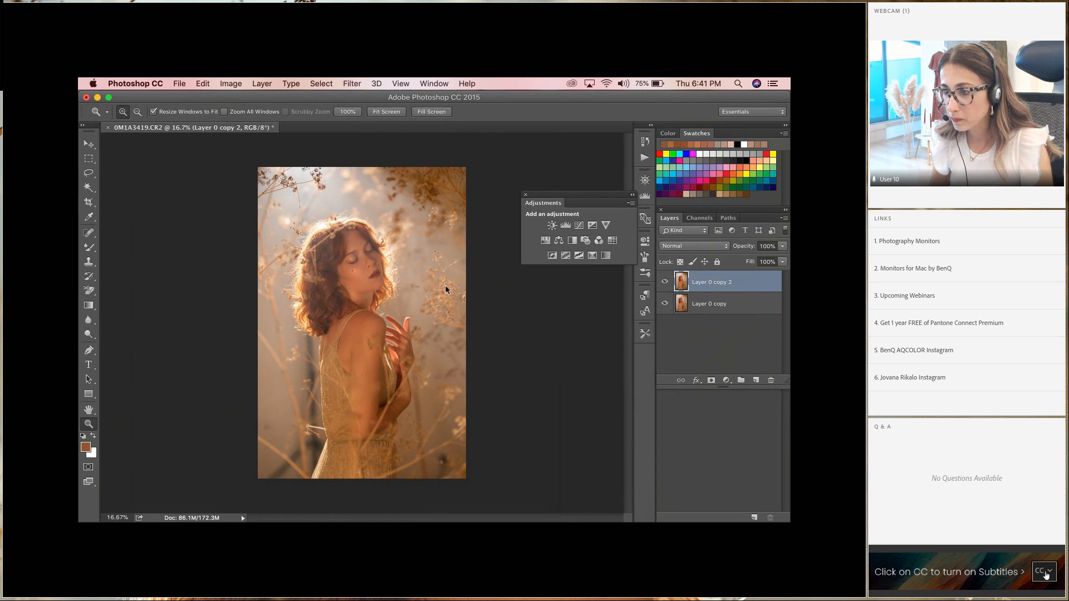
click(665, 282)
click(665, 282)
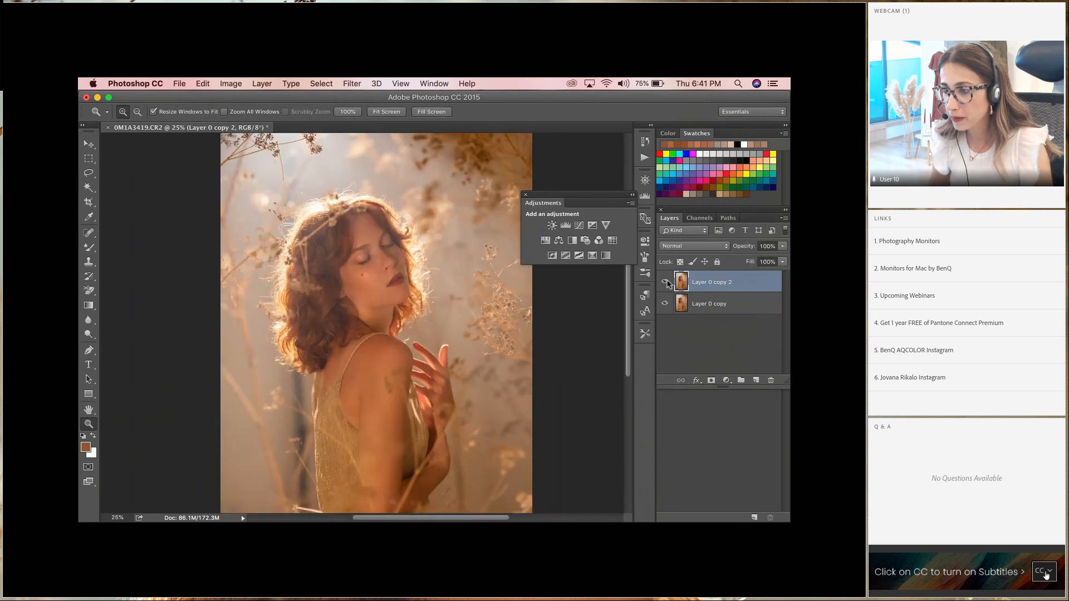
click(665, 282)
click(664, 282)
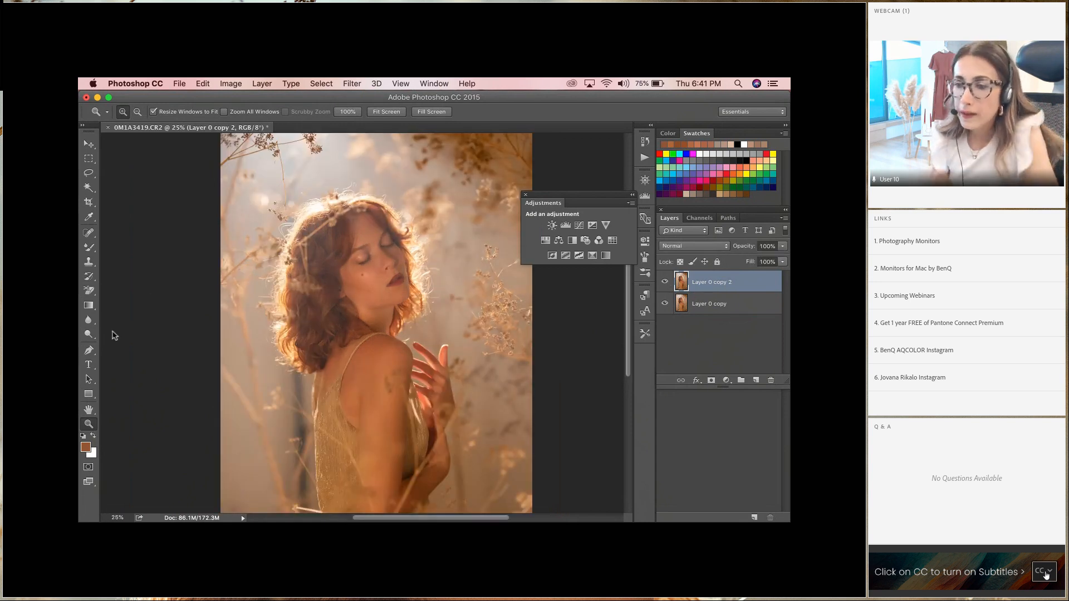
Step: Activate the Burn tool, set its brush size to 476 px and darken the shadows in the hair
click(89, 337)
click(139, 344)
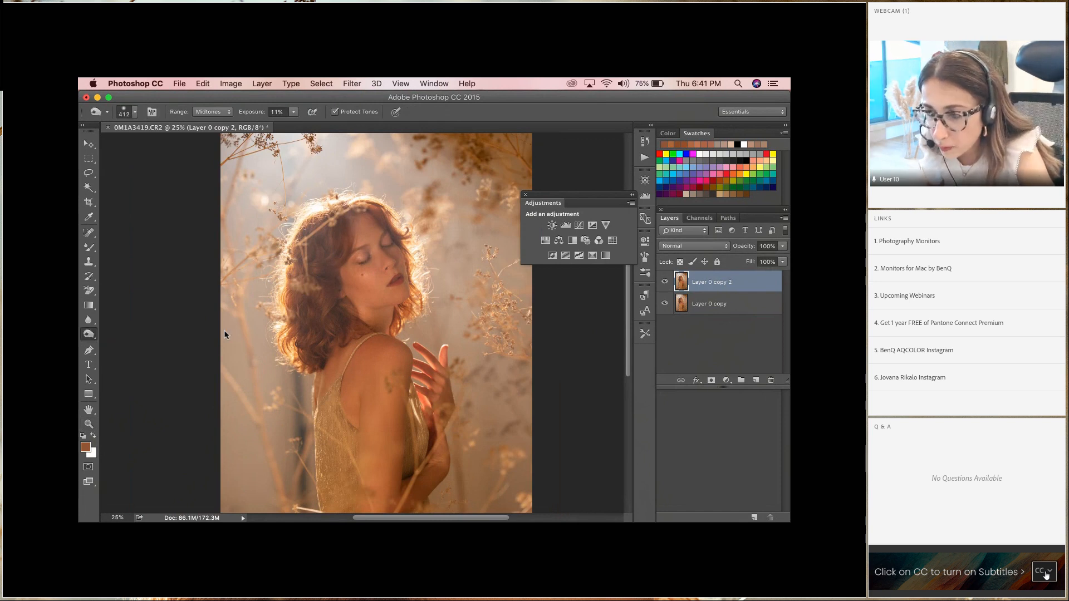
right_click(422, 266)
drag(538, 288, 542, 288)
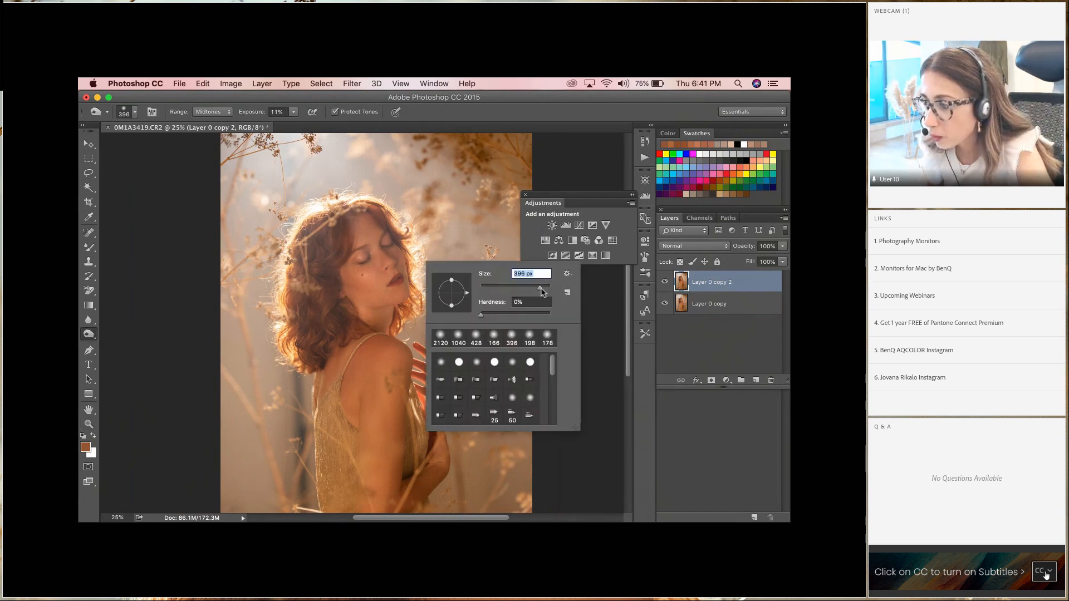
click(348, 285)
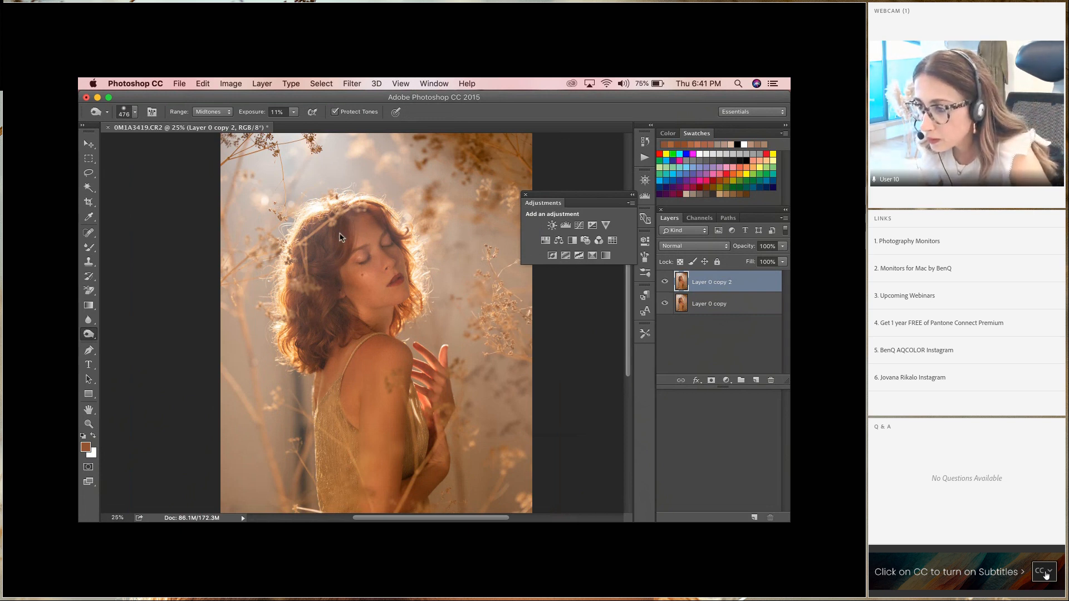
Step: Set the Burn tool's brush size to 1040 px and its exposure to 9%
right_click(456, 299)
drag(578, 322, 580, 322)
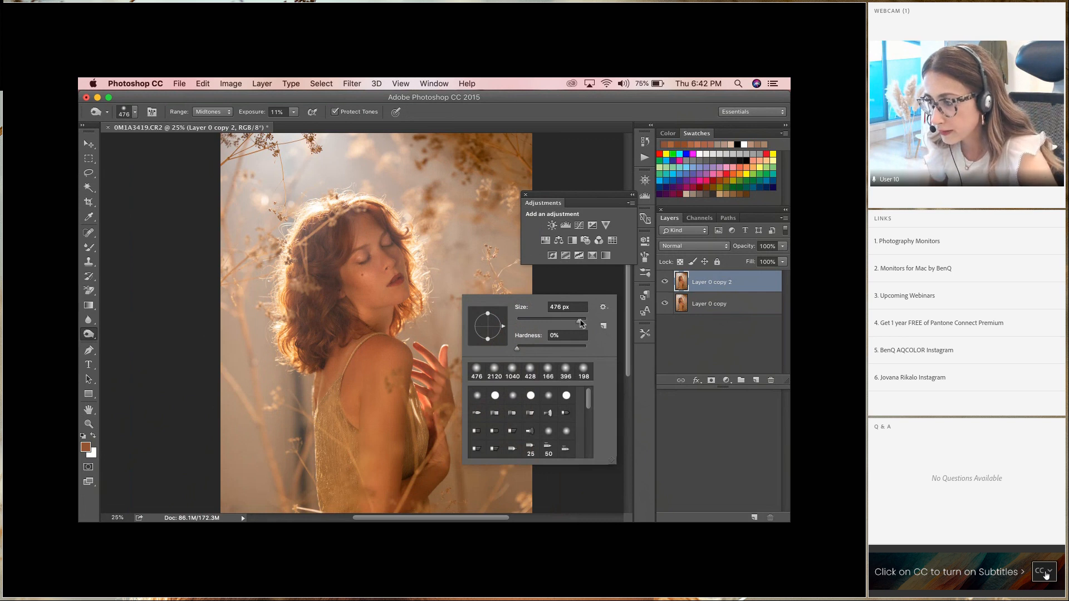
click(294, 113)
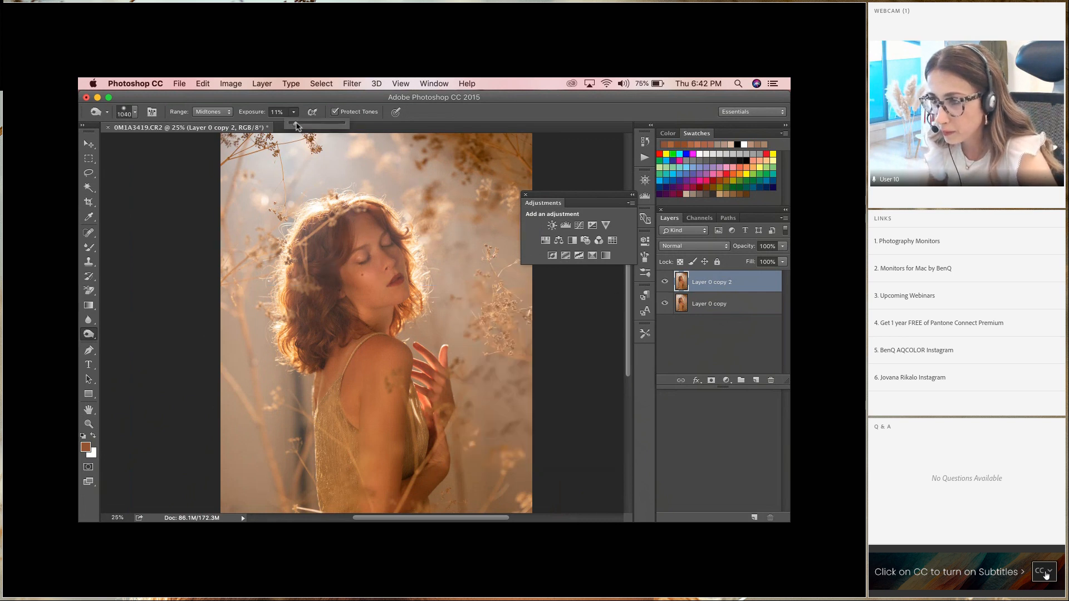
drag(295, 127, 293, 126)
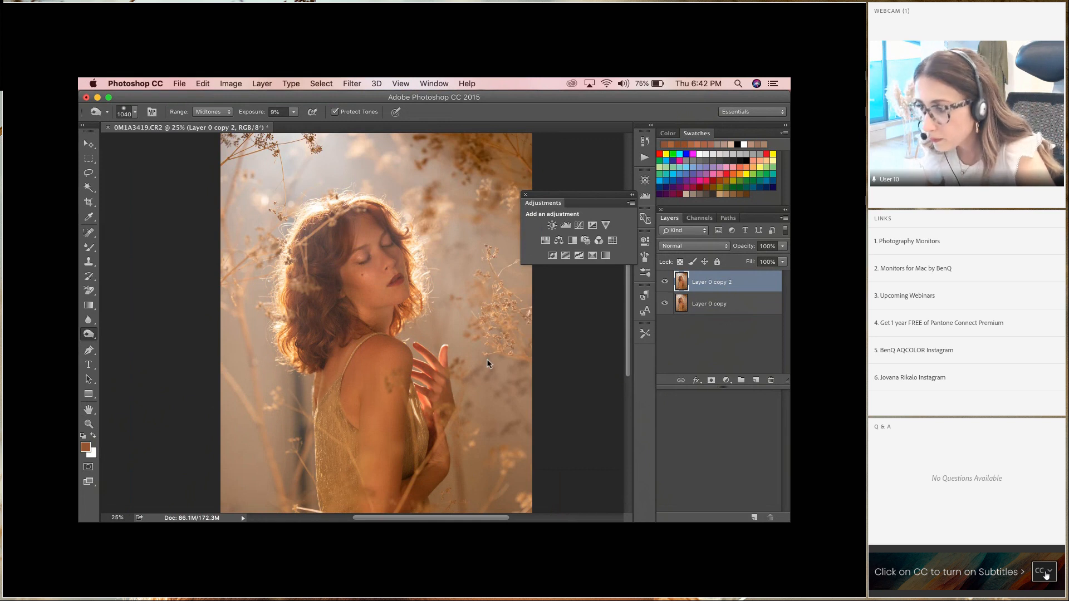
Step: View the whole portrait and toggle Layer 0 copy 2 to compare it before and after dodging and burning
click(88, 424)
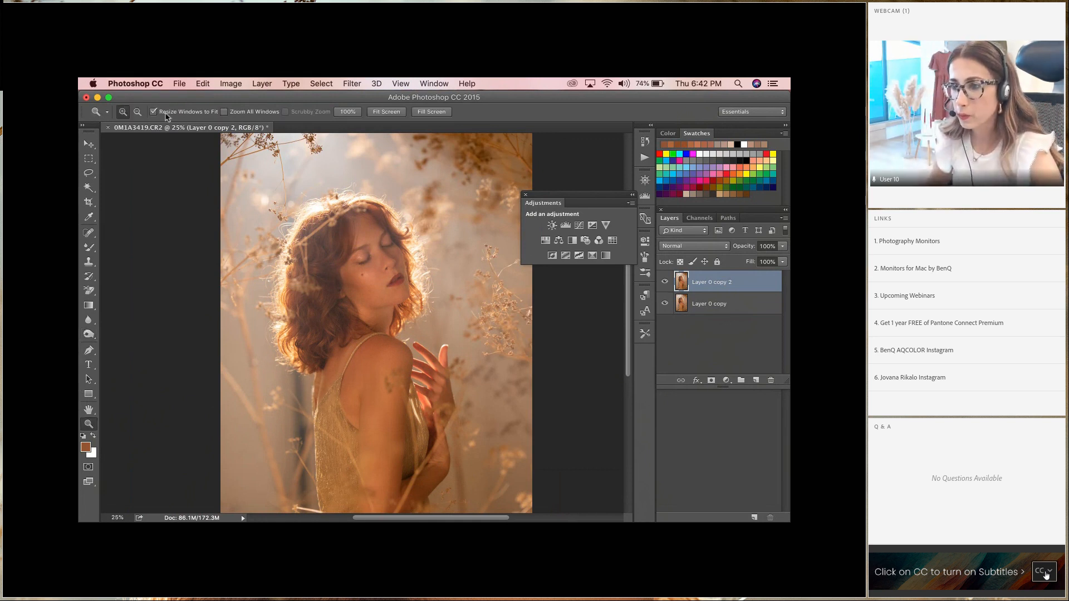
click(137, 112)
click(386, 216)
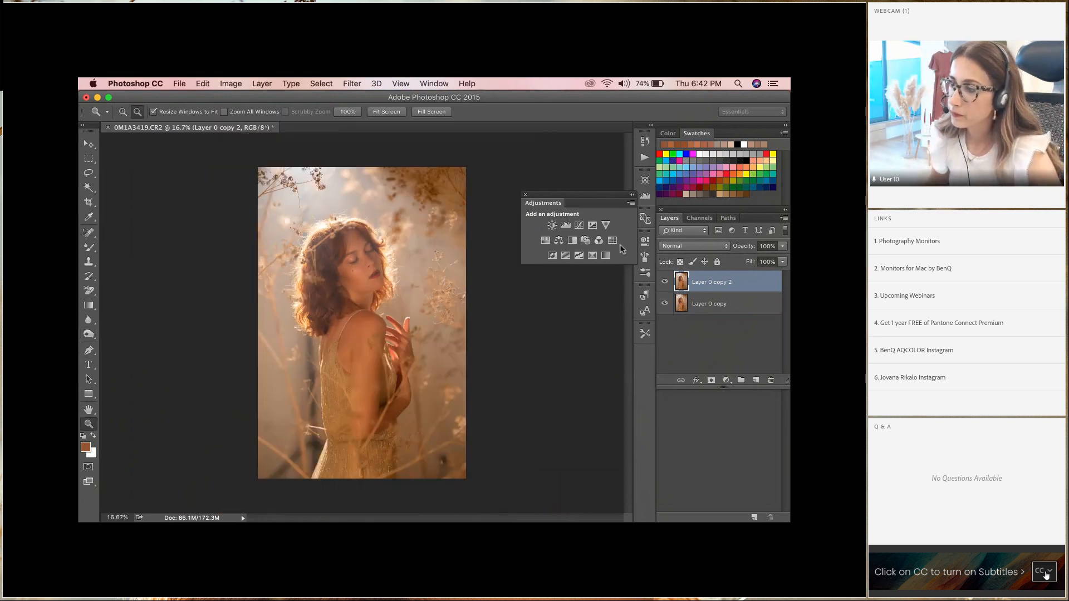
click(666, 282)
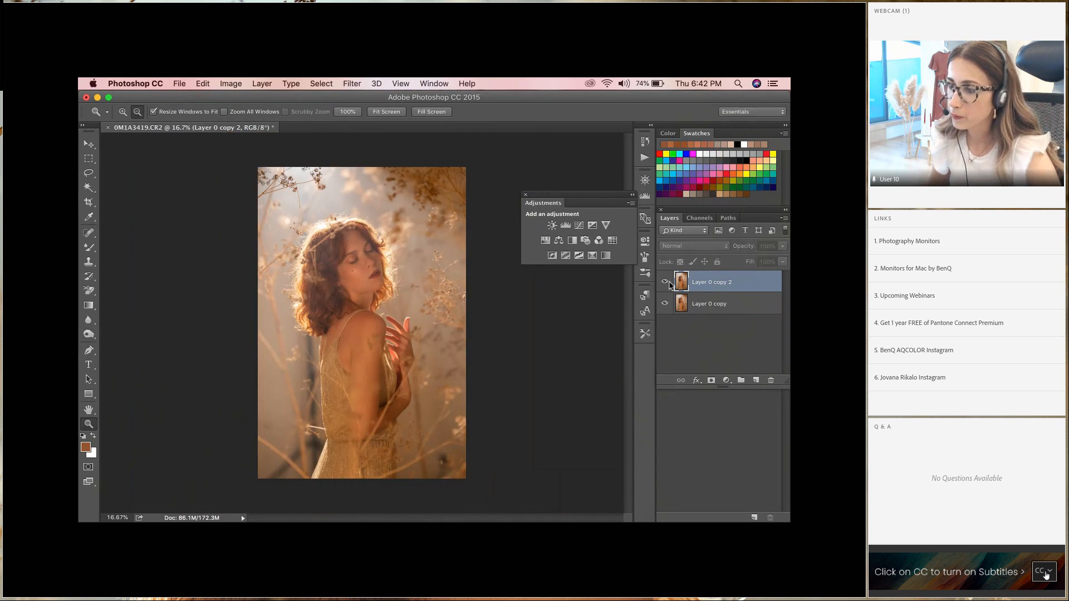
click(666, 282)
click(666, 281)
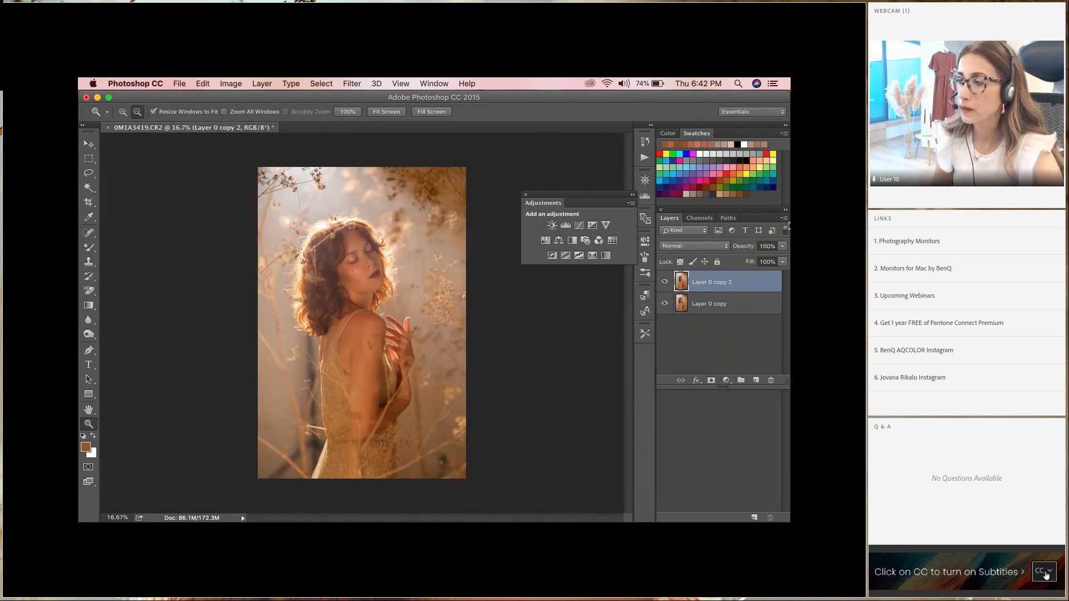
Step: Merge the visible layers into one and duplicate the merged layer within the same document
click(784, 218)
key(Return)
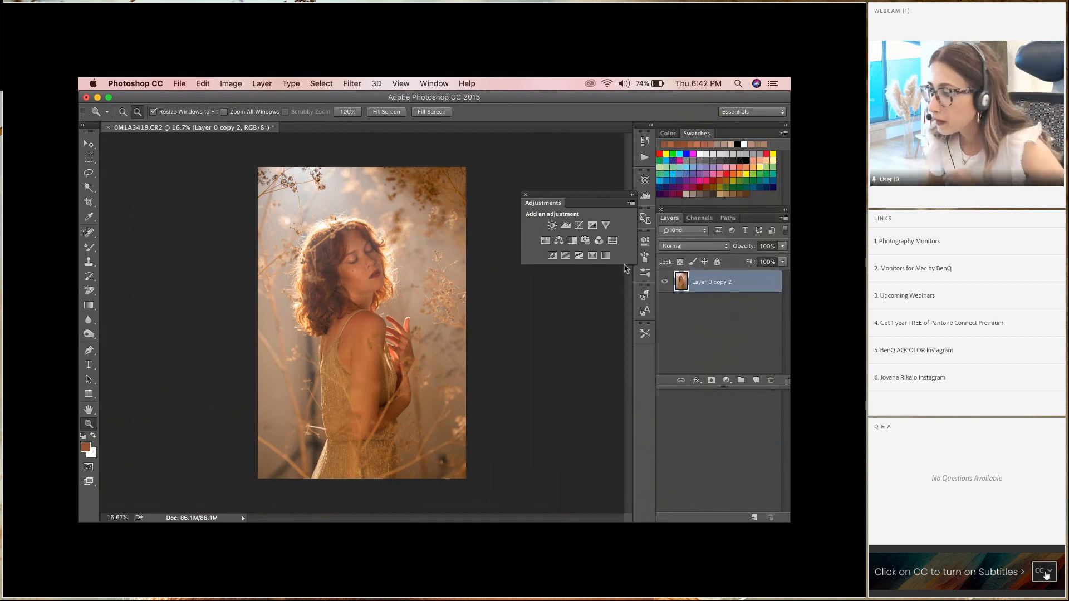
right_click(711, 282)
click(584, 321)
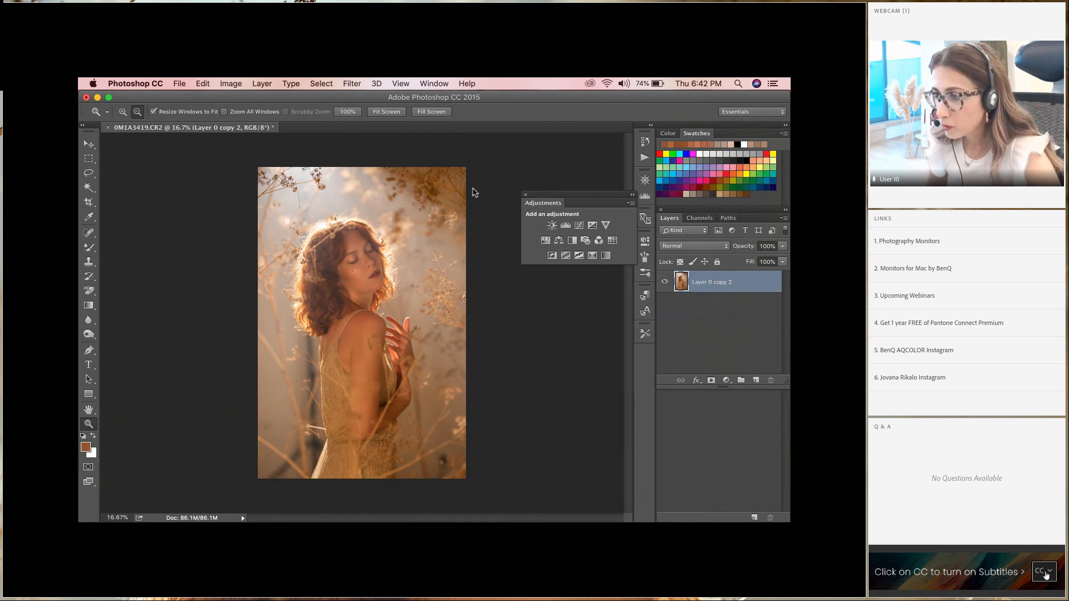
click(547, 245)
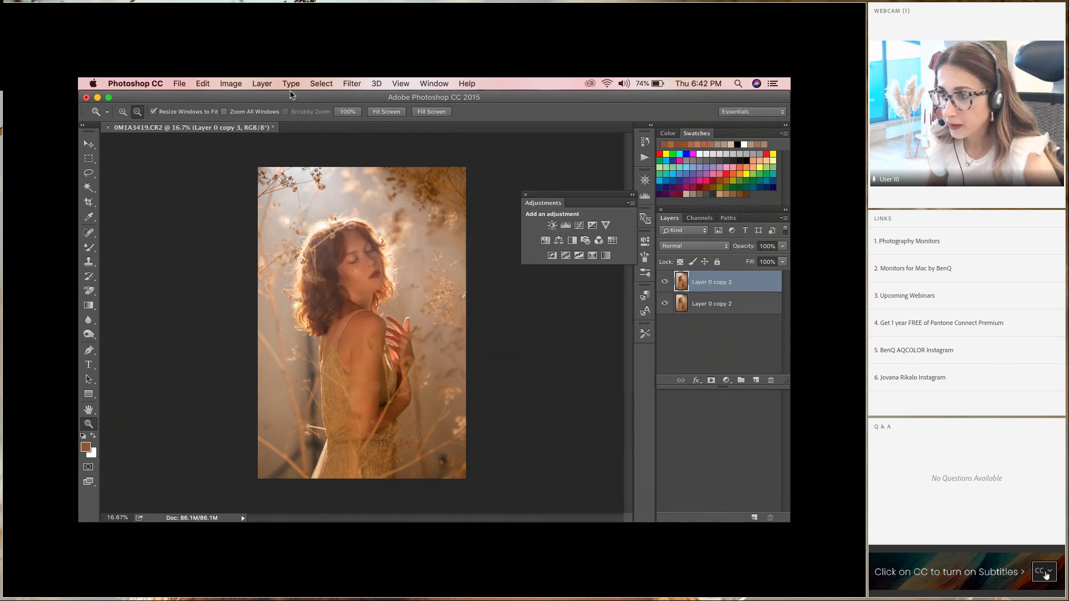
Step: Use the Liquify filter to push the hair's outline outward for more volume, with brush sizes of 1756 and 780
click(352, 84)
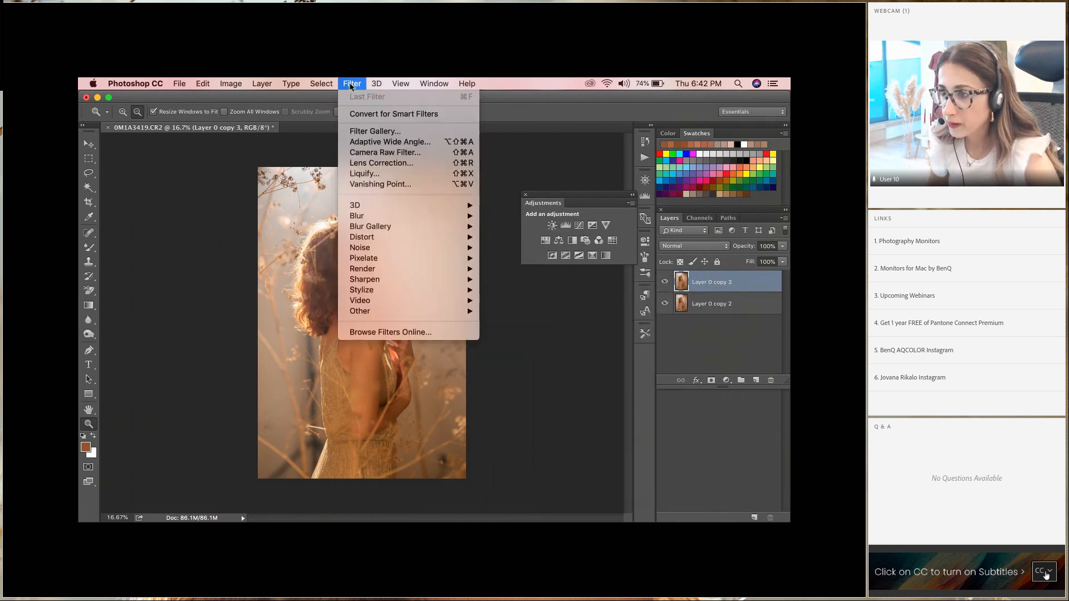
click(359, 175)
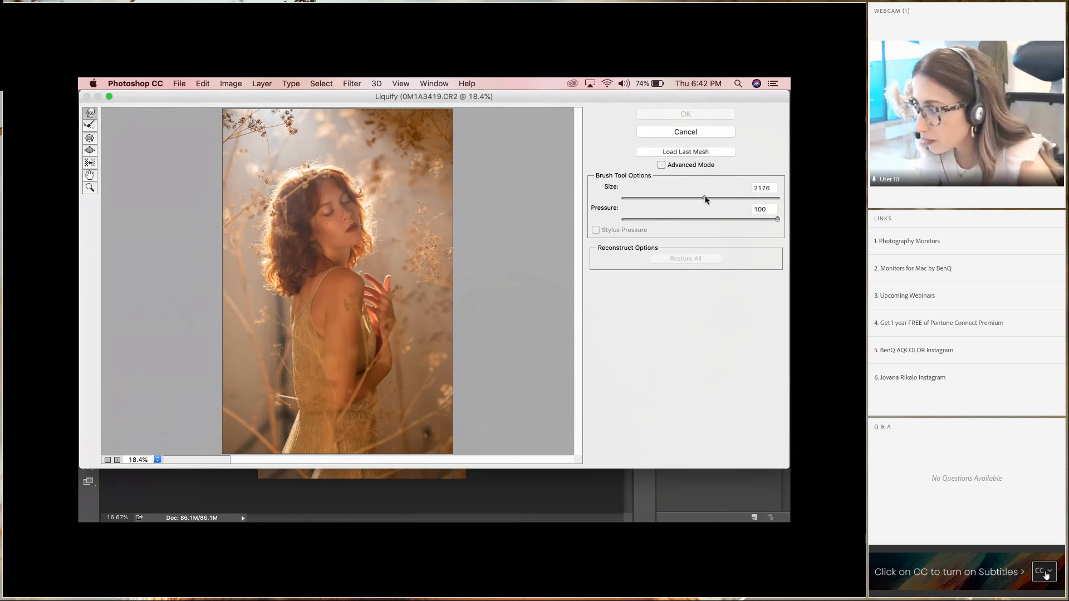
drag(704, 198, 699, 198)
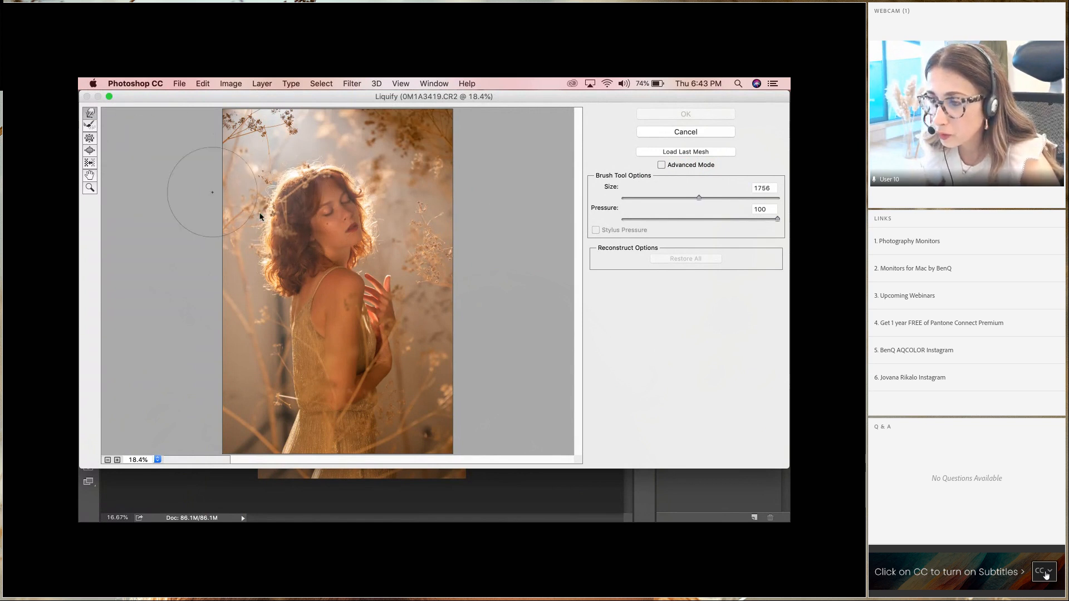
mouse_move(263, 216)
mouse_down()
mouse_move(236, 191)
mouse_move(266, 213)
mouse_up()
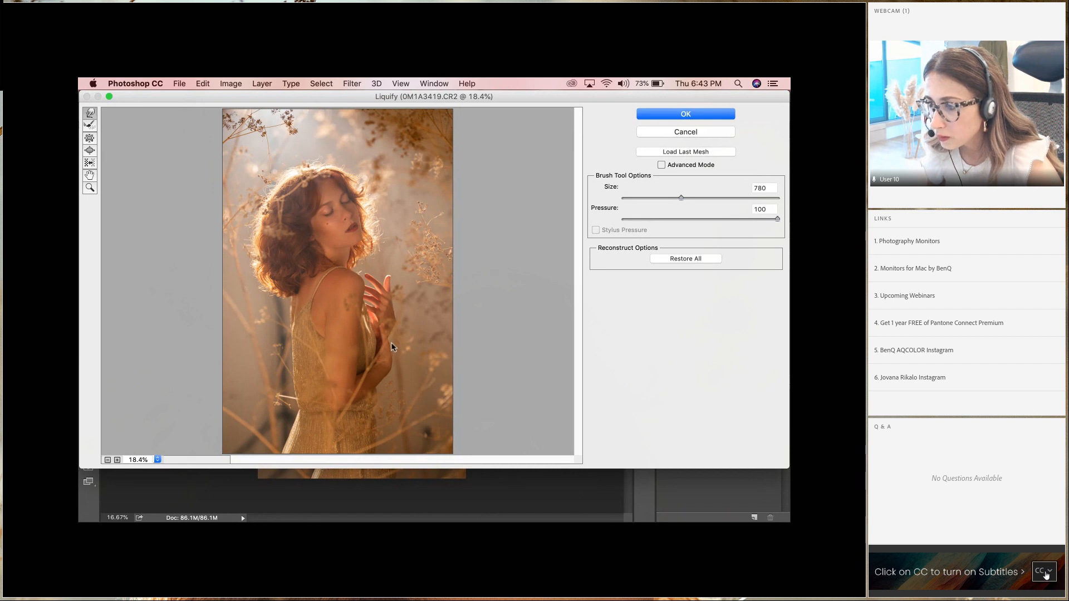
click(687, 114)
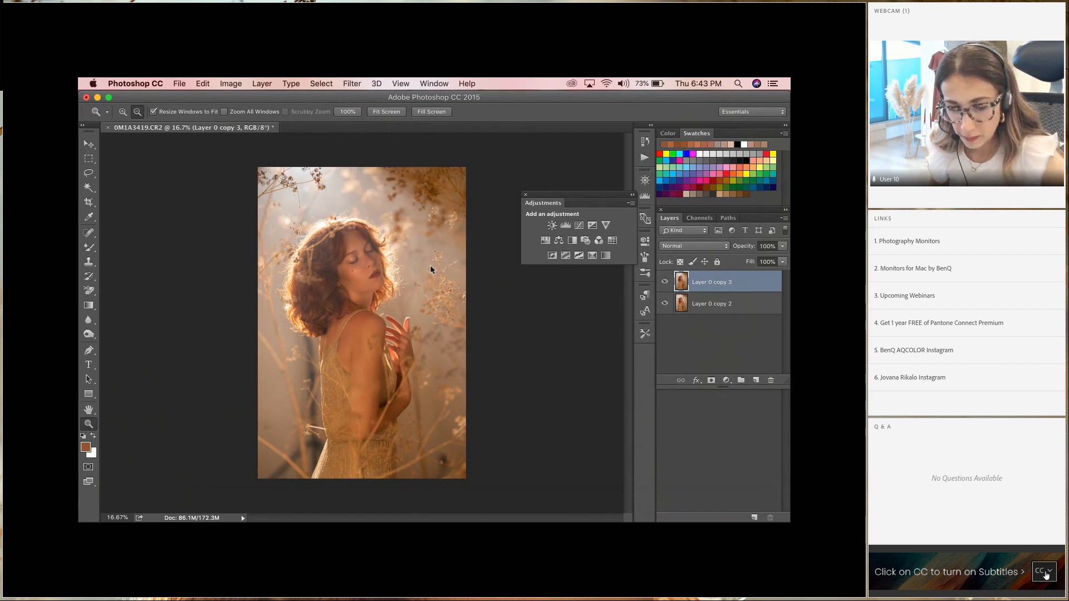
Step: Toggle the visibility of Layer 0 copy 3 to compare the hair before and after the Liquify edit
click(666, 283)
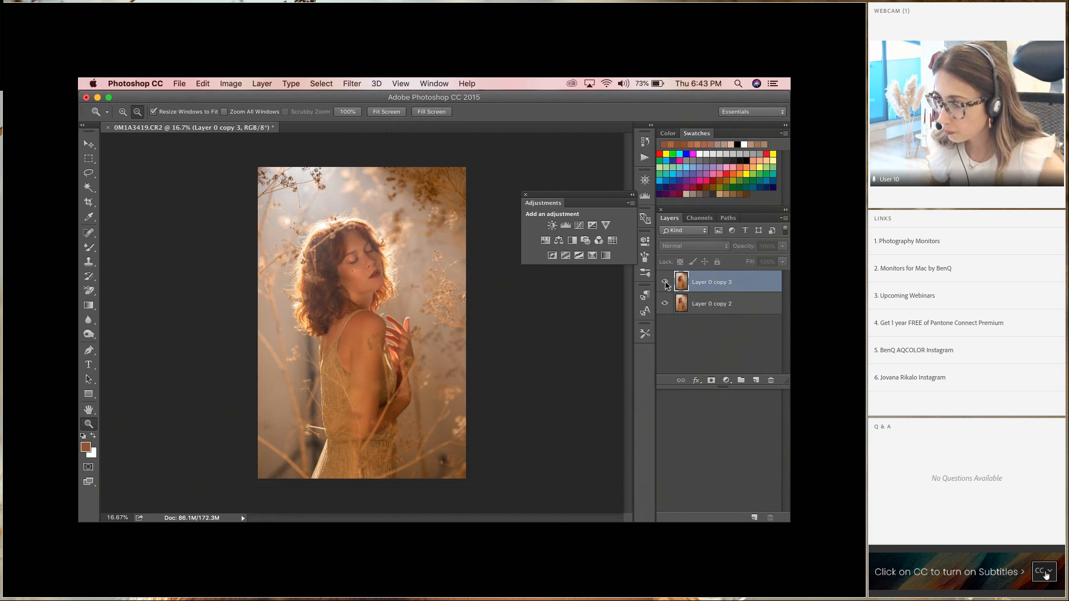
click(666, 283)
click(666, 283)
click(665, 283)
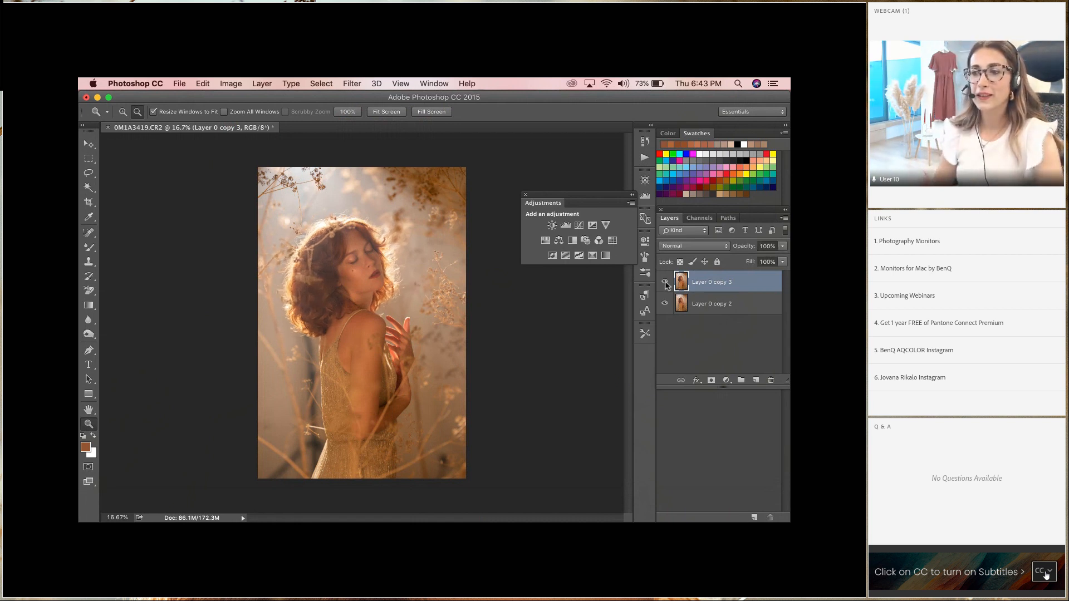
click(665, 283)
click(665, 283)
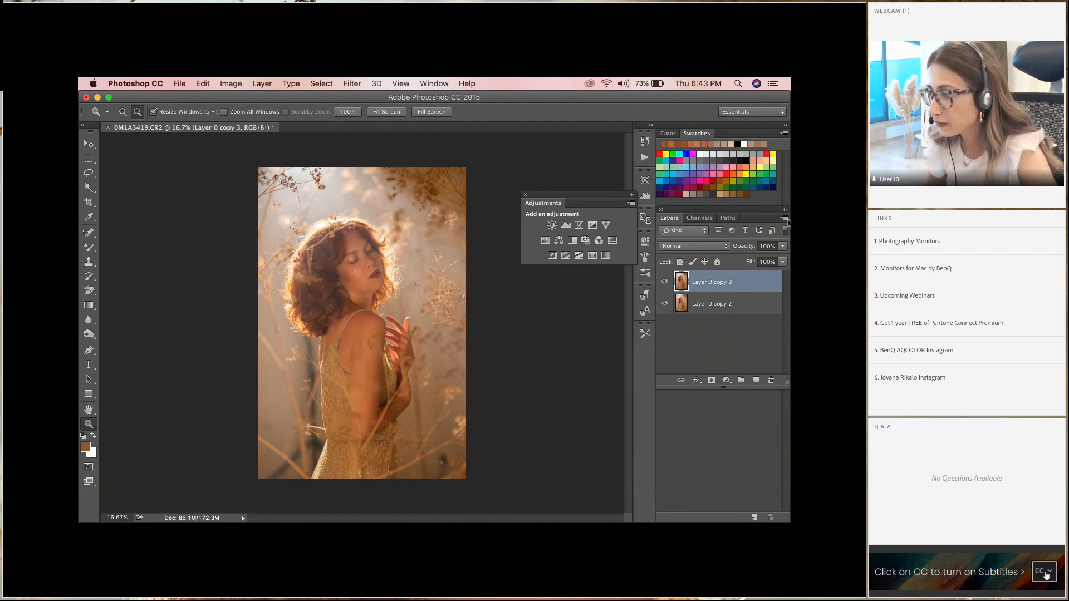
Step: Merge the visible layers and add a Selective Color adjustment layer above the merged portrait
click(785, 219)
click(691, 445)
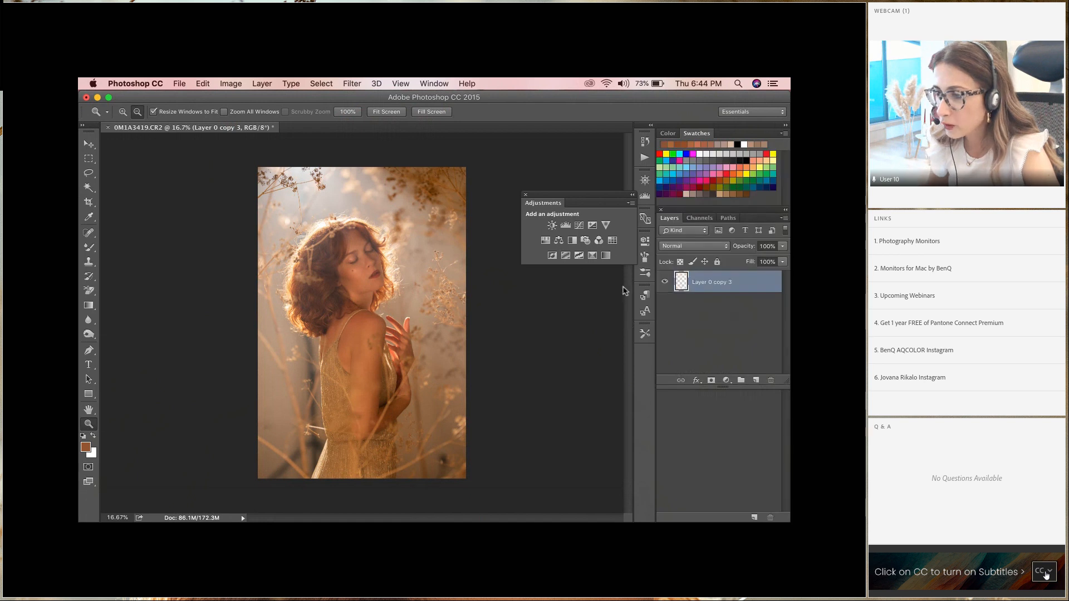
click(590, 256)
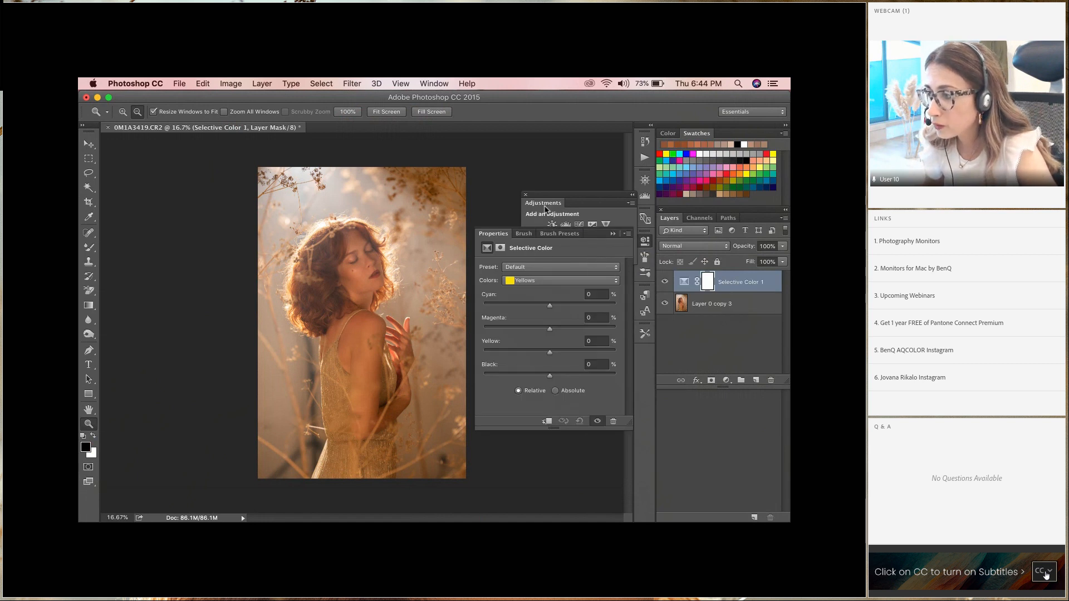
click(229, 85)
mouse_move(238, 115)
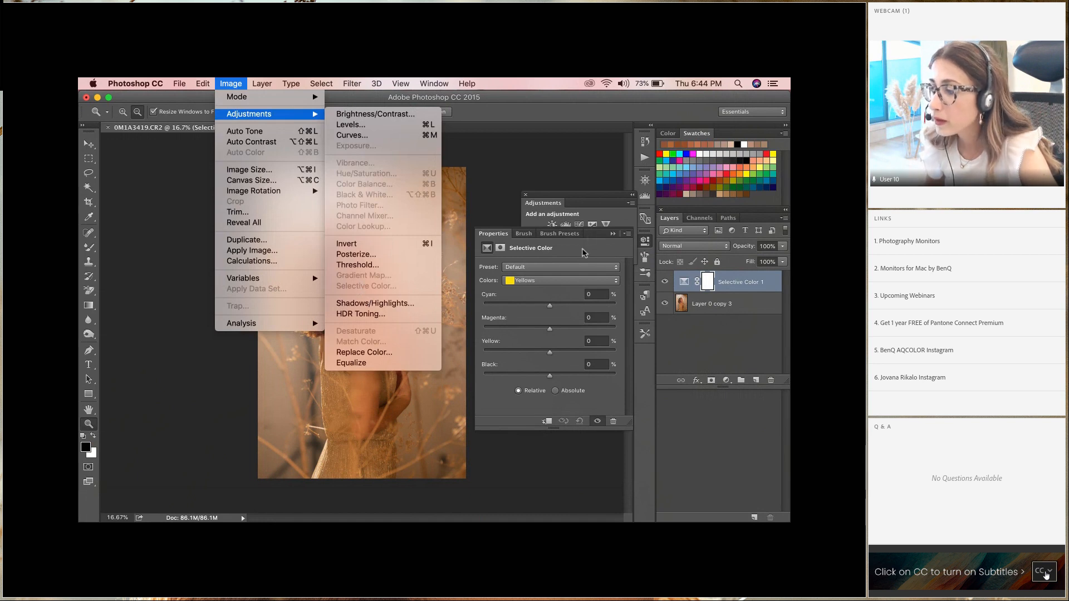
click(577, 260)
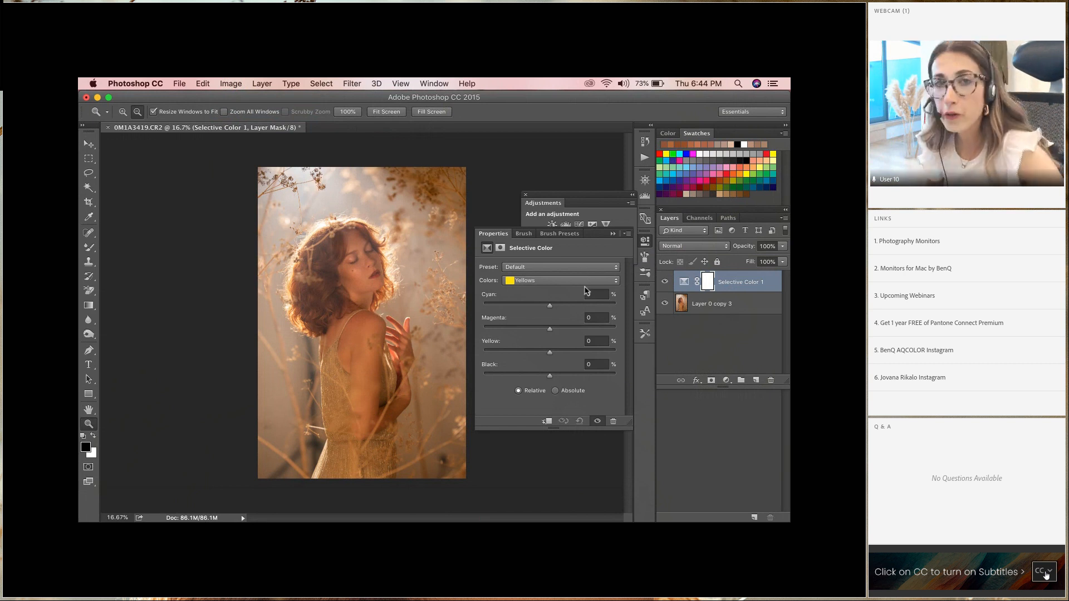
Step: Adjust the Yellows in the Selective Color layer to Magenta -13%, Yellow -29% and Black +13%
click(557, 281)
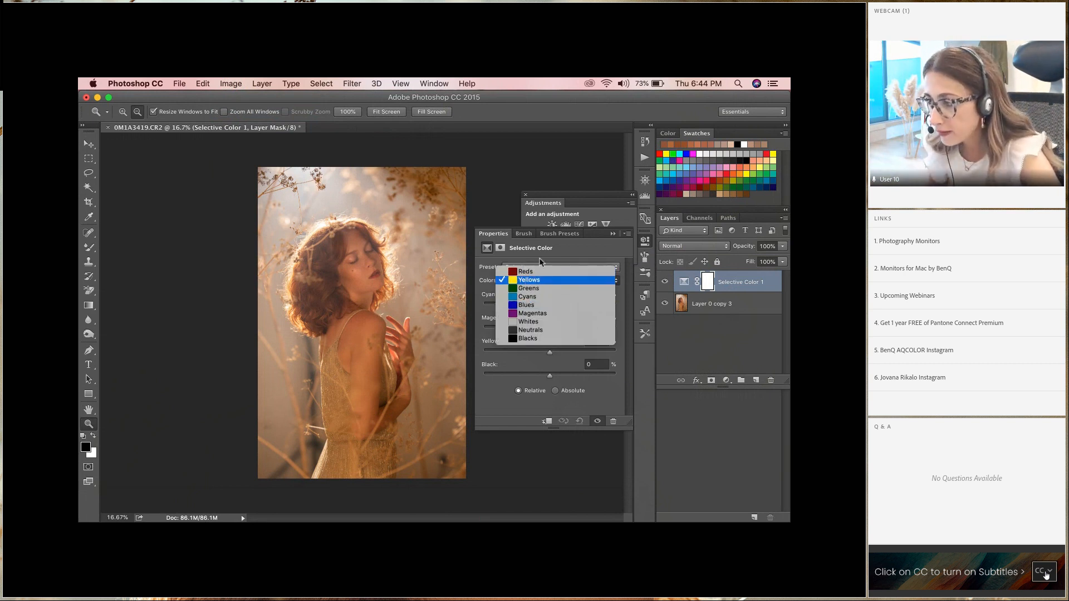
click(555, 280)
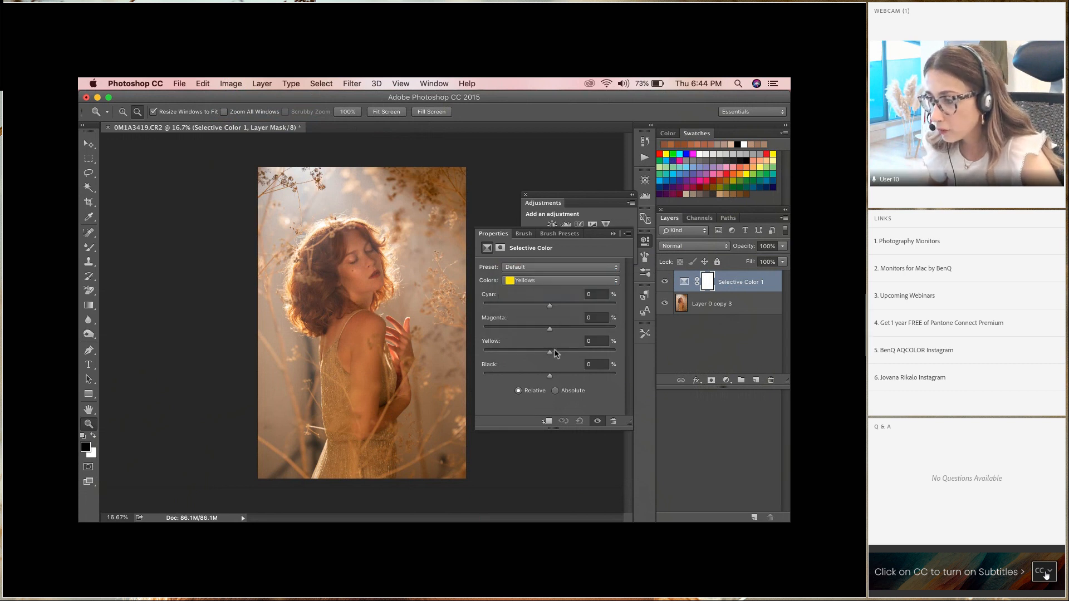
drag(552, 354, 679, 351)
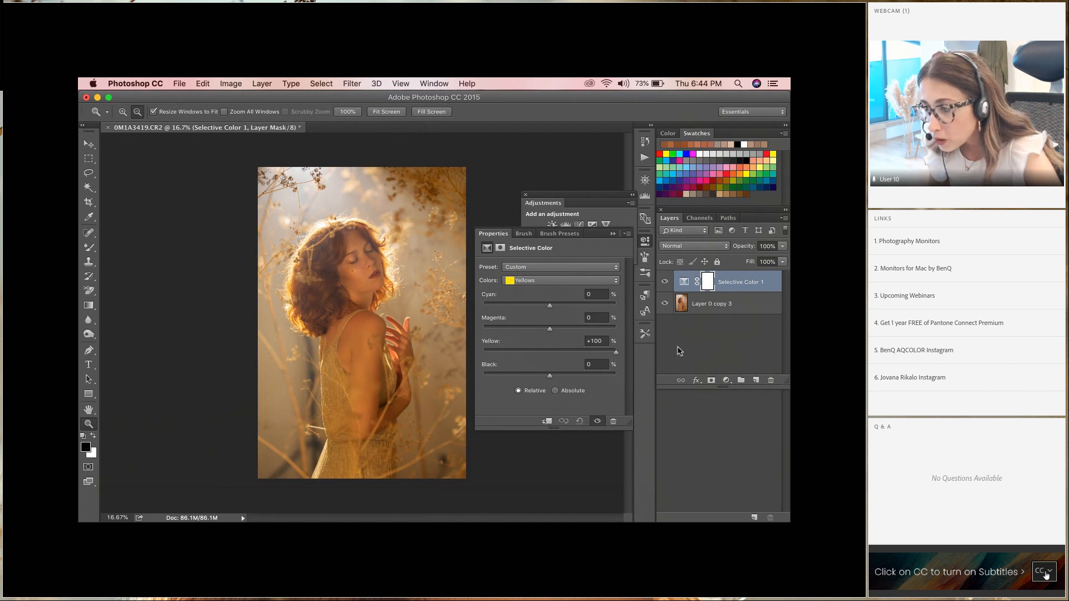
click(552, 349)
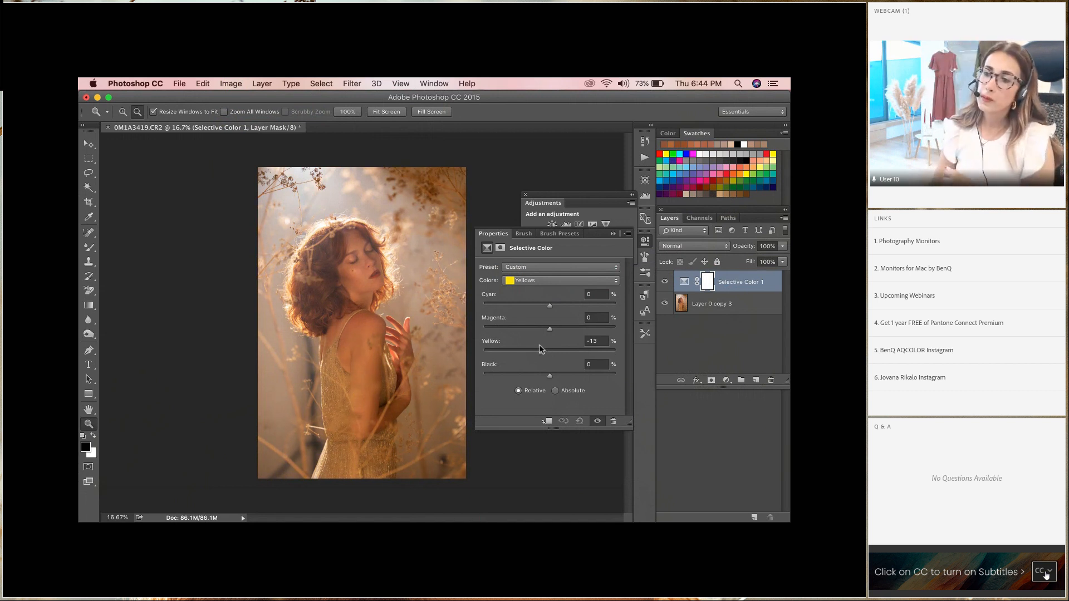
mouse_move(539, 349)
mouse_down()
mouse_move(550, 349)
mouse_move(530, 349)
mouse_up()
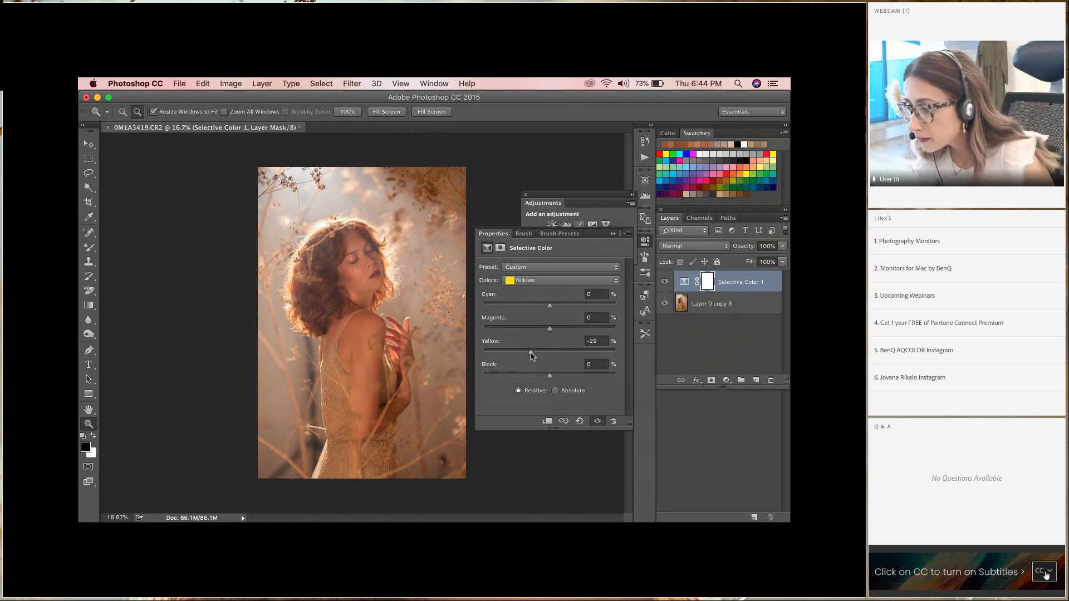
mouse_move(549, 375)
mouse_down()
mouse_move(610, 379)
mouse_move(508, 376)
mouse_move(580, 381)
mouse_move(558, 377)
mouse_up()
drag(549, 333, 487, 334)
drag(623, 335, 540, 336)
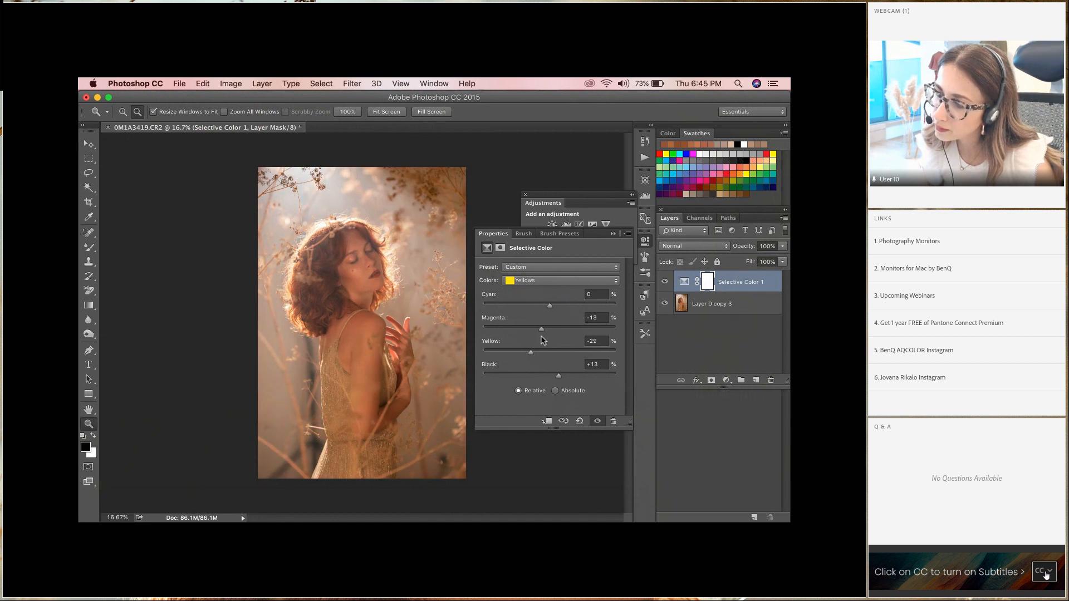
Step: Adjust the Reds in the Selective Color layer to Magenta -2%, Yellow +2% and Black +16%, and collapse its settings
click(540, 281)
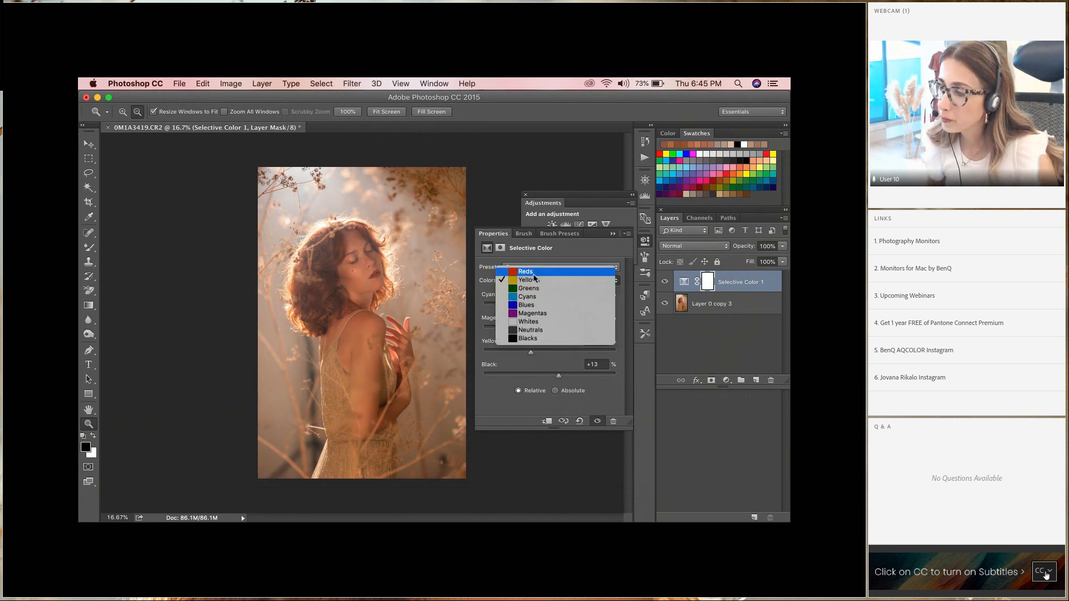
click(533, 273)
mouse_move(551, 376)
mouse_down()
mouse_move(641, 380)
mouse_move(562, 381)
mouse_up()
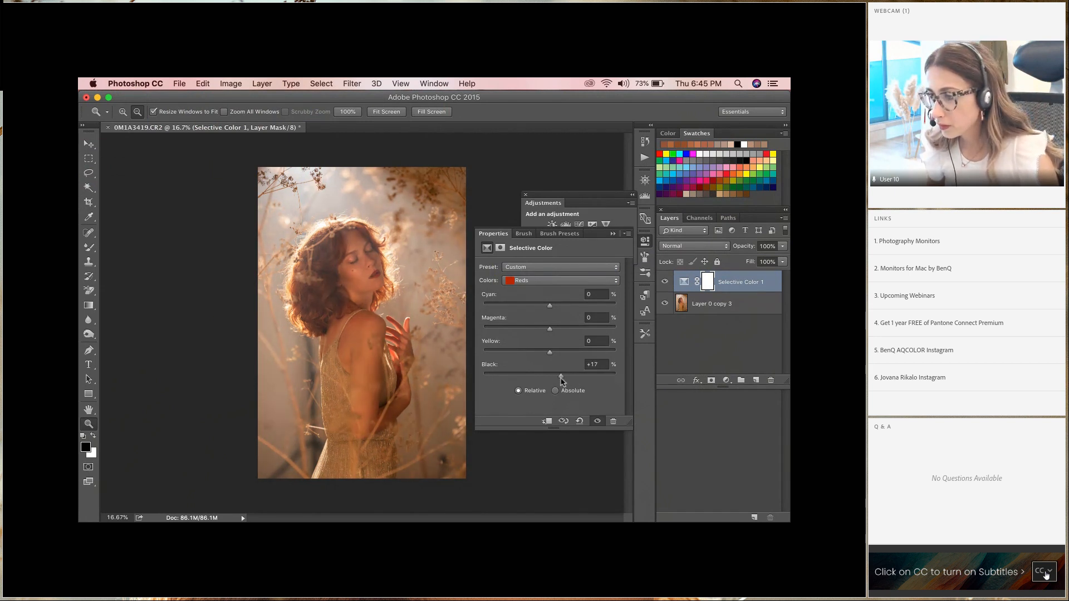
drag(549, 353, 549, 331)
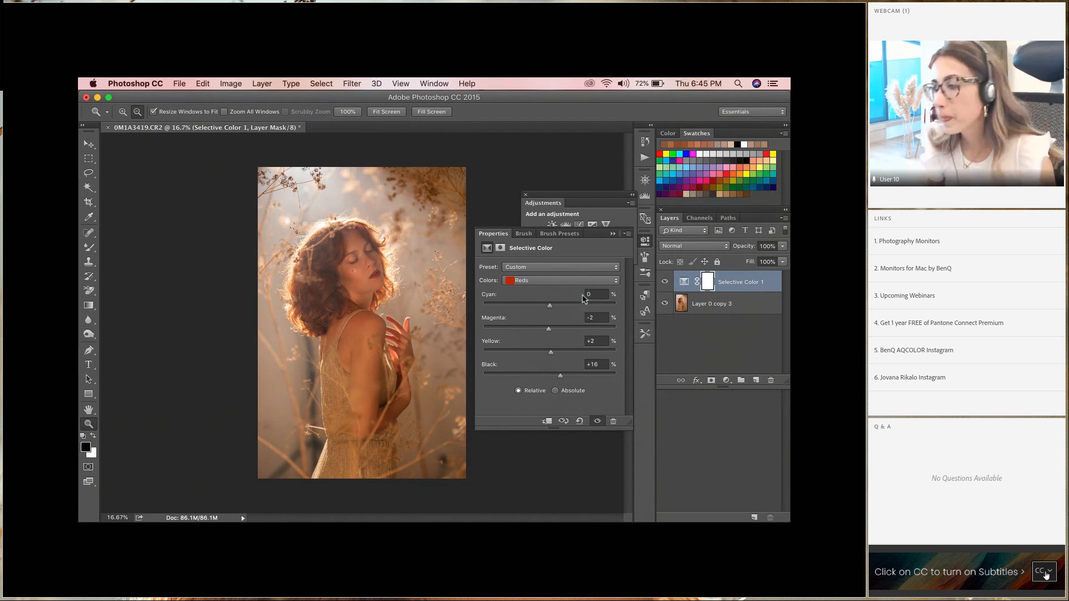
click(613, 233)
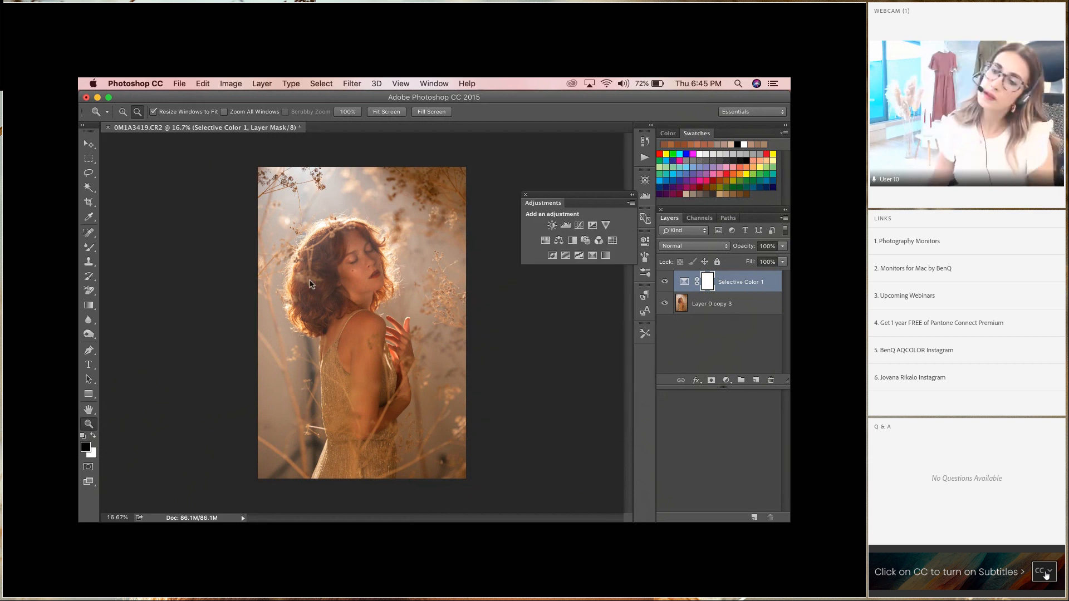
Step: Add a Curves adjustment layer, slightly raise the RGB curve's black point, anchor its shadows and lift its midtones
click(580, 227)
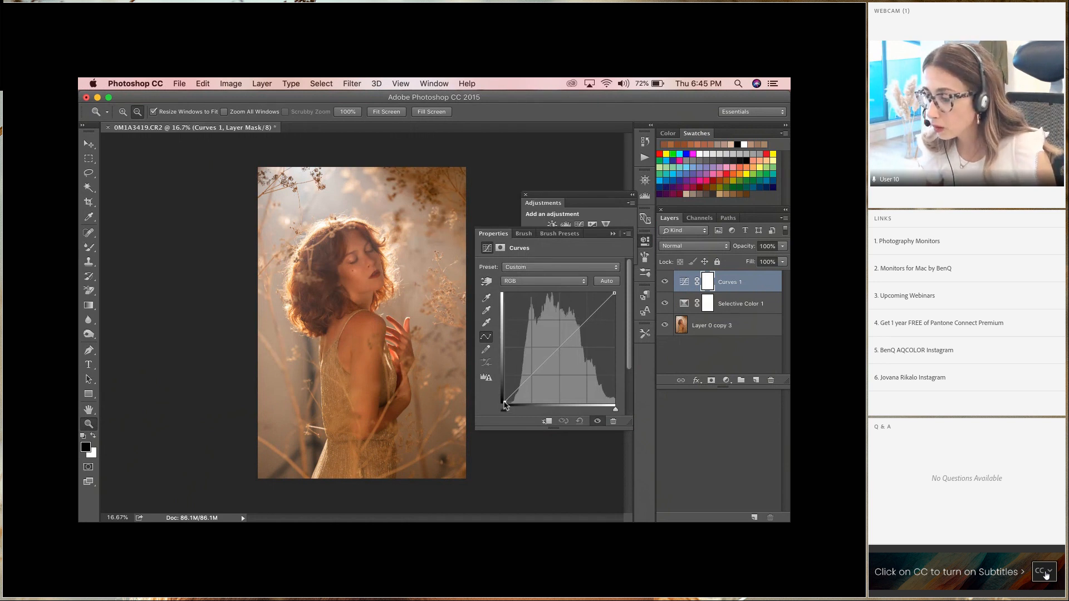
drag(505, 405, 503, 403)
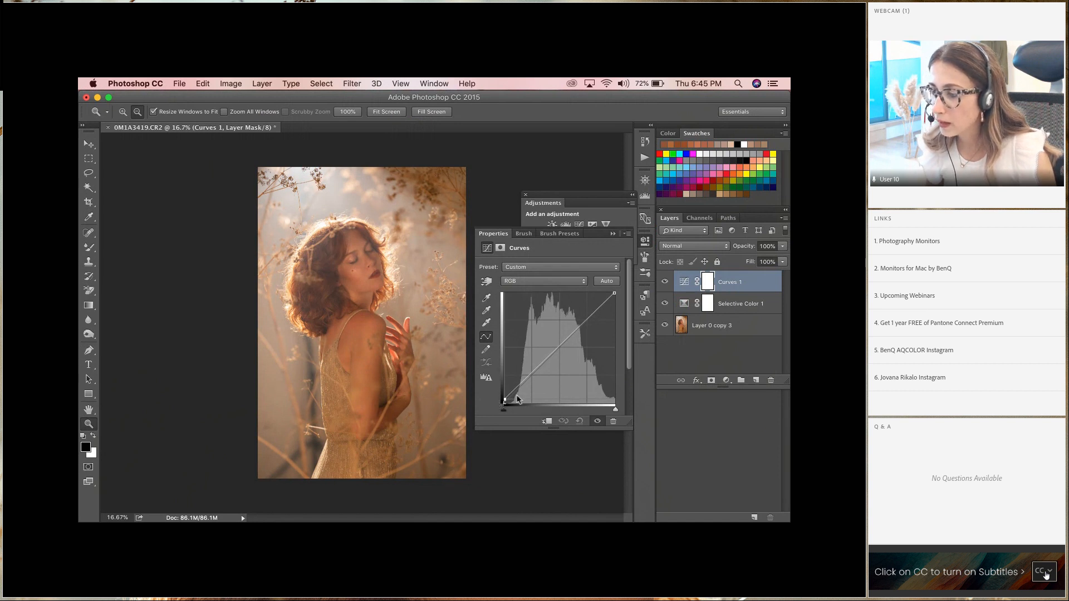
click(530, 376)
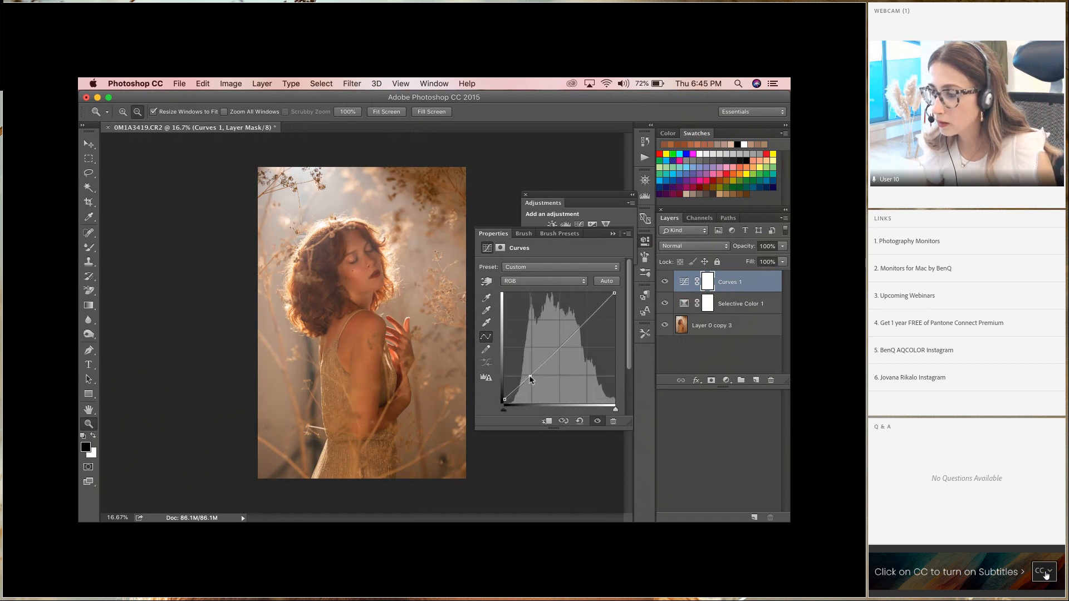
drag(558, 349, 557, 345)
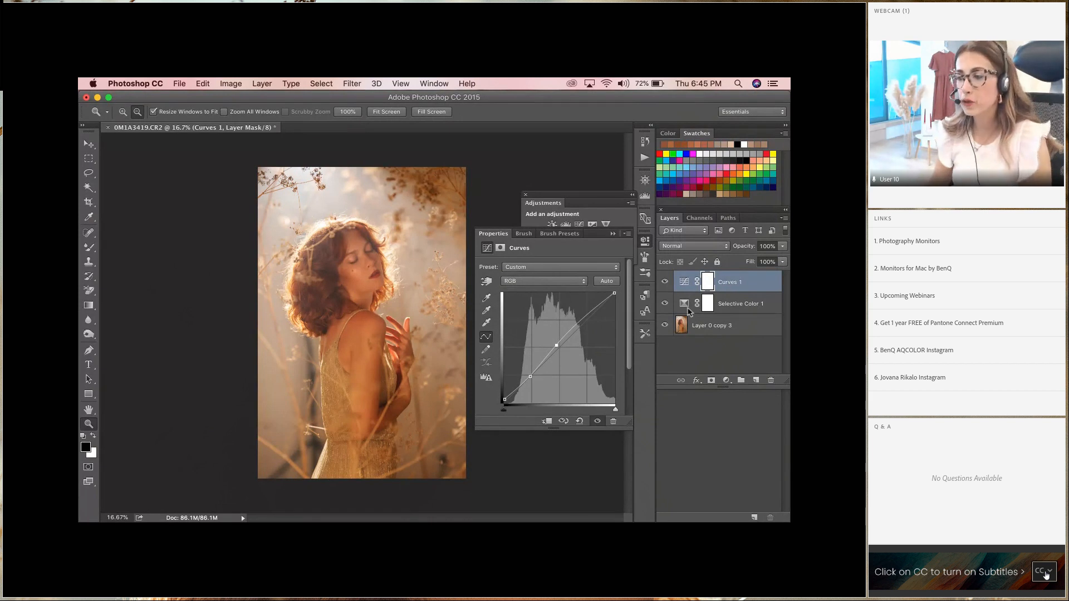
Step: Toggle the visibility of the Curves 1 layer to compare the portrait before and after the tonal adjustment
click(665, 282)
click(665, 283)
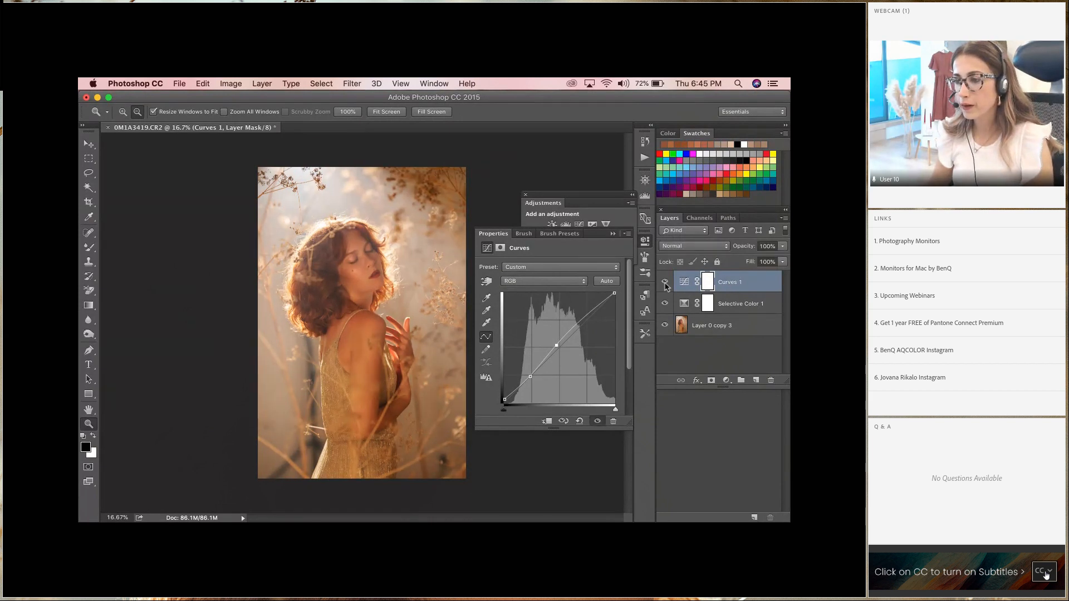
click(665, 283)
click(665, 282)
click(666, 284)
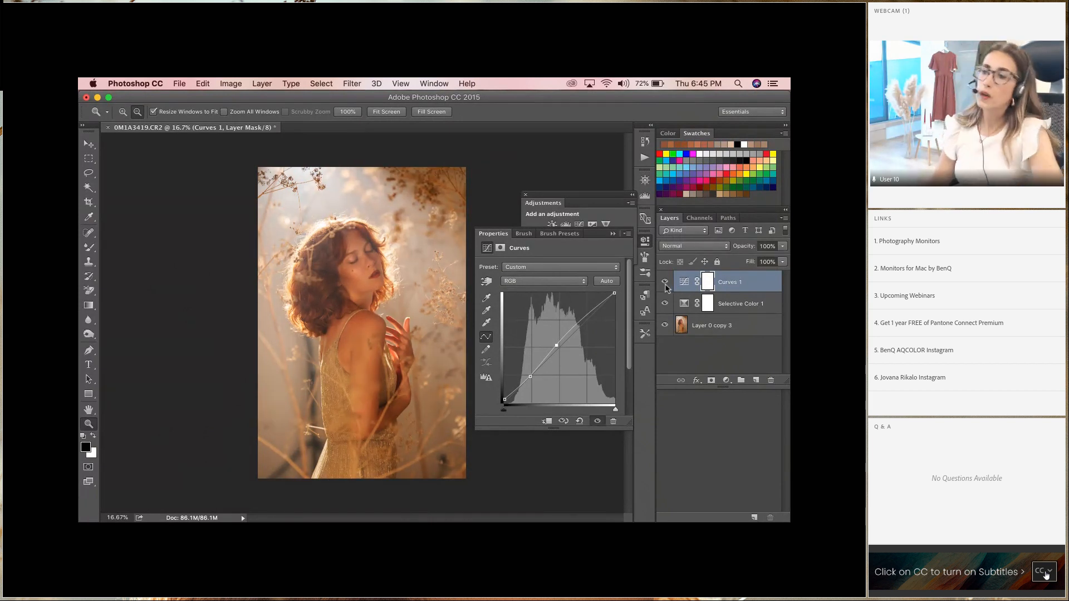
Step: Merge the Curves, Selective Color and portrait layers into one visible layer and collapse the adjustment settings
click(784, 218)
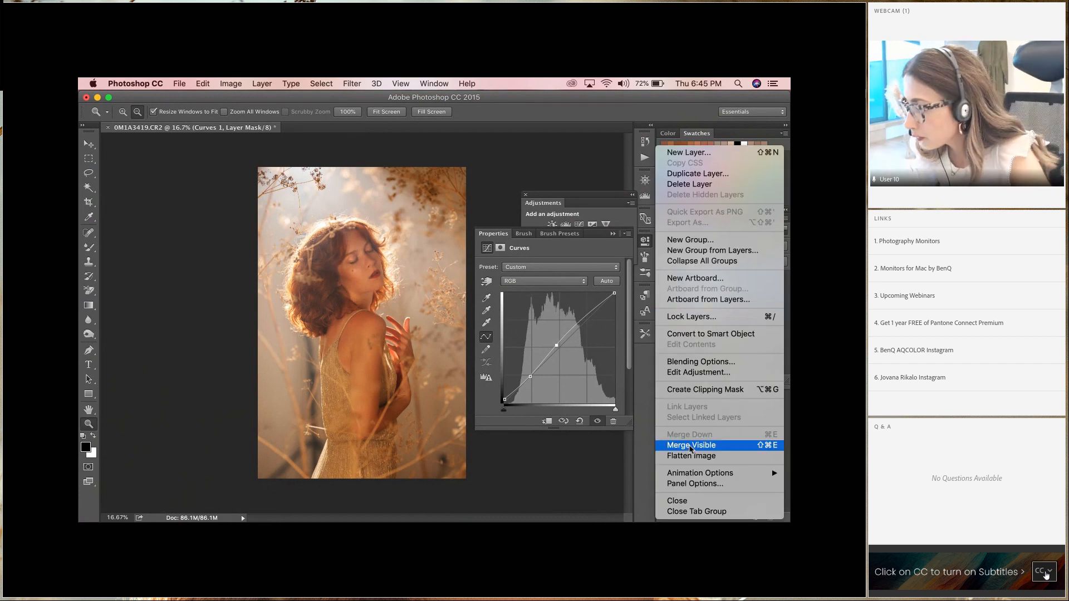
click(691, 446)
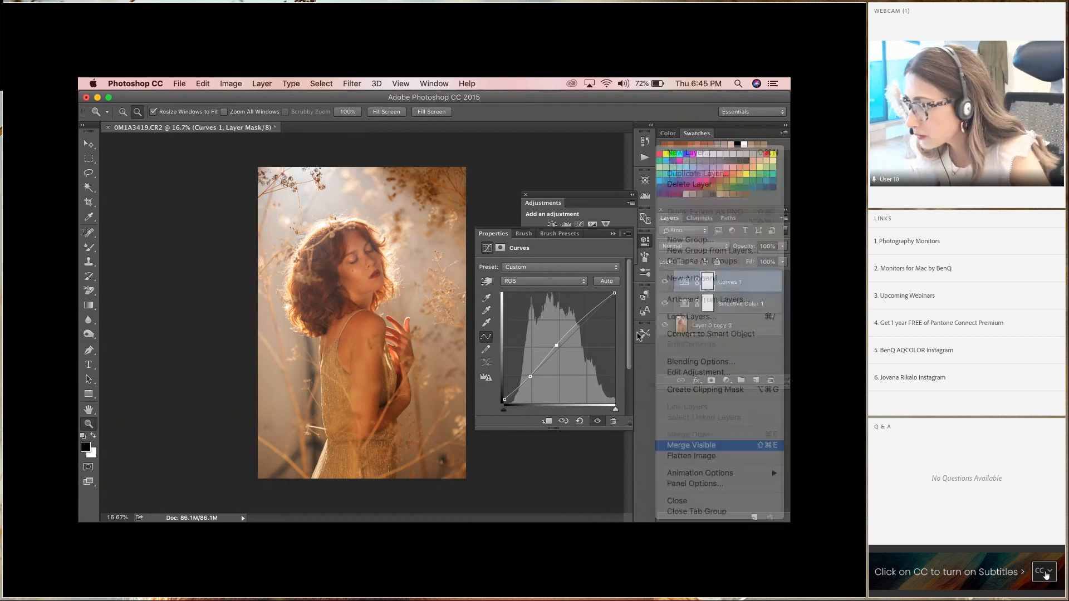
click(614, 235)
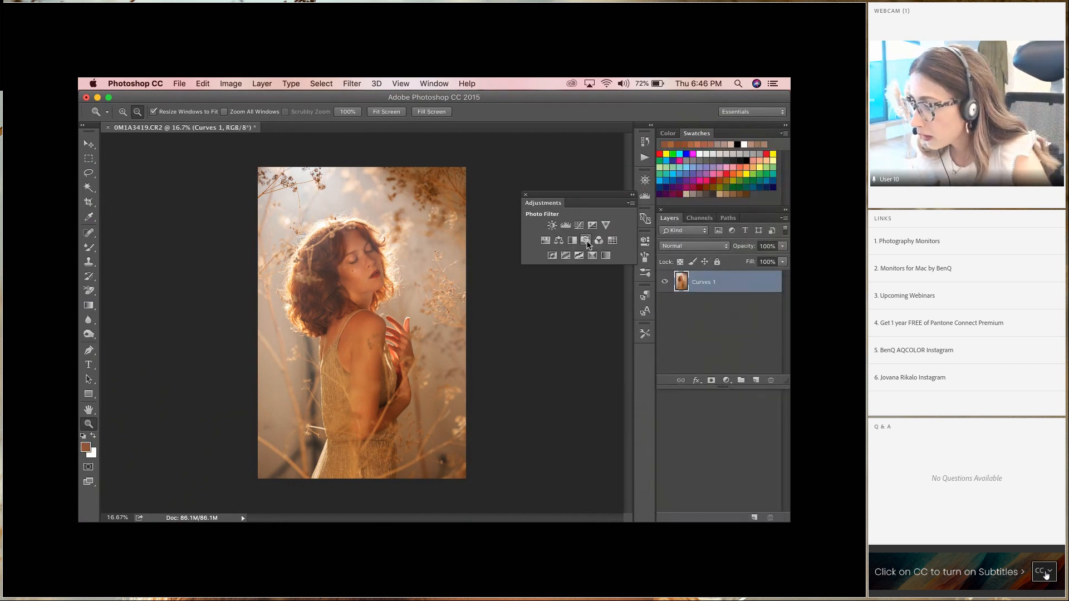
Step: Add a Color Balance adjustment layer, set the midtones' Yellow-Blue value to +4, and put away the adjustment controls
click(559, 240)
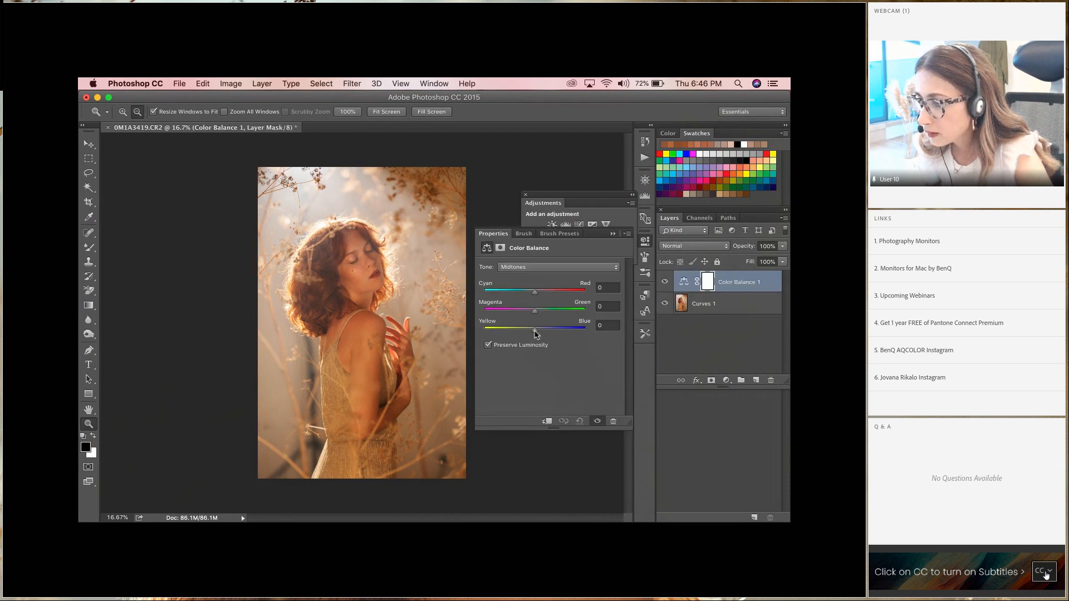
mouse_move(535, 333)
mouse_down()
mouse_move(545, 333)
mouse_move(535, 334)
mouse_up()
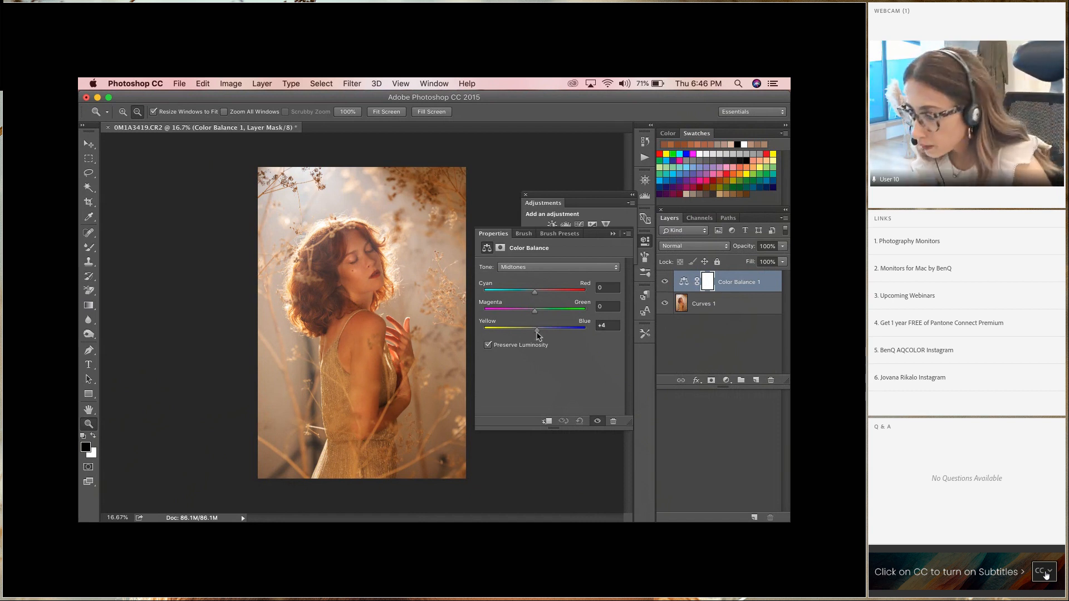
click(613, 233)
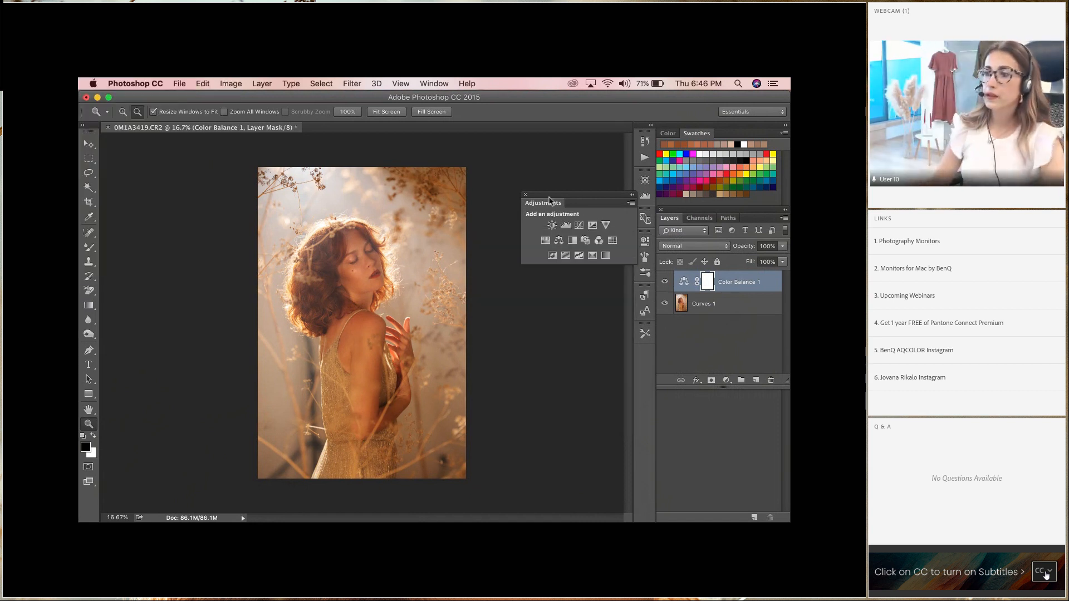
click(526, 195)
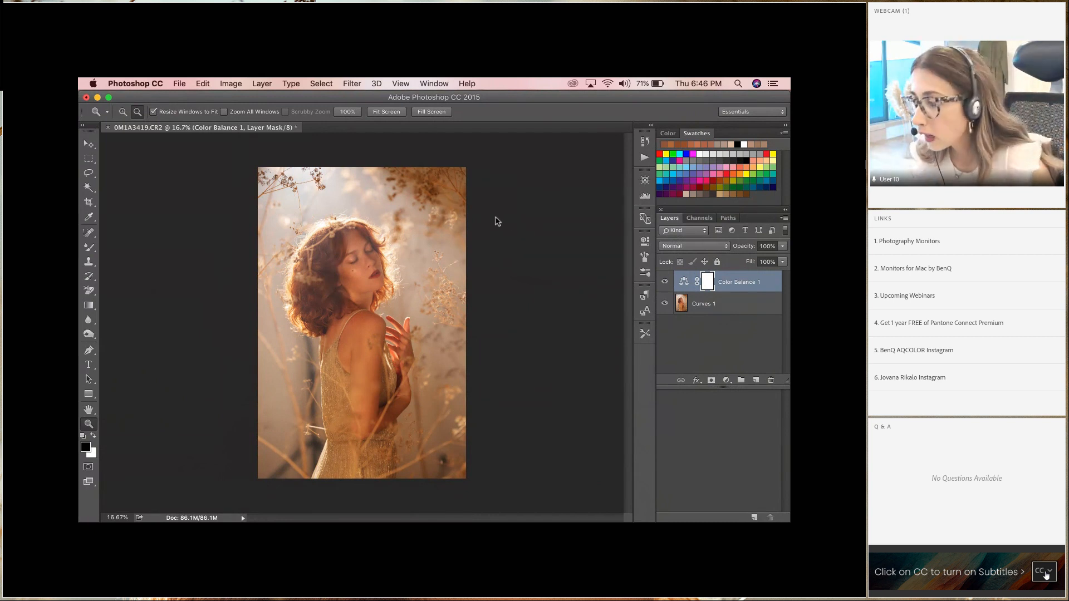
Step: Flatten the portrait and save it to the Desktop as the JPEG 0M1A3419.jpg at Maximum quality 12, Baseline ("Standard")
click(784, 218)
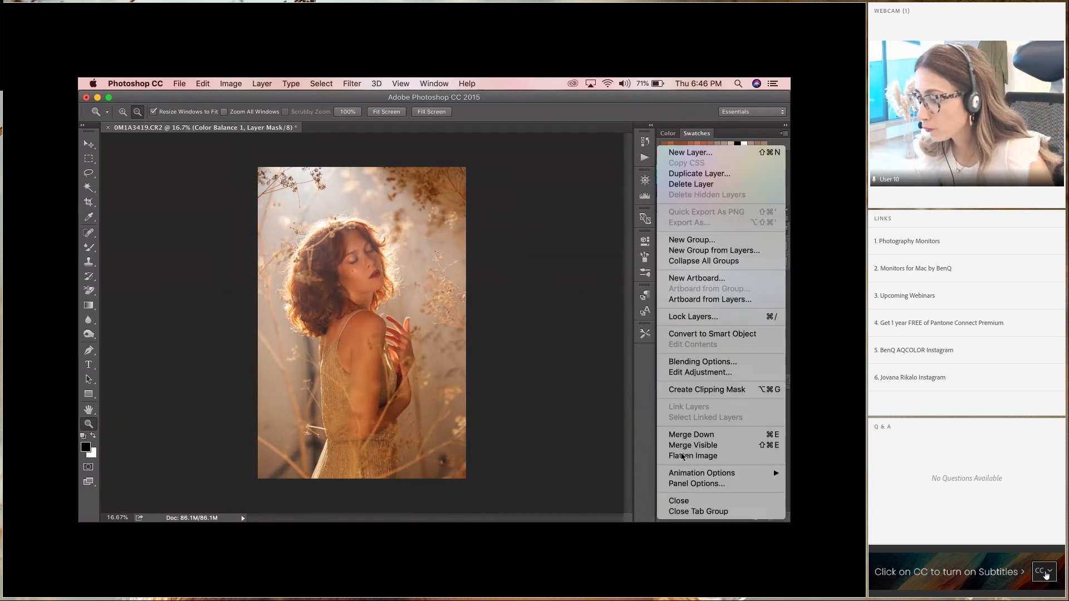
click(333, 160)
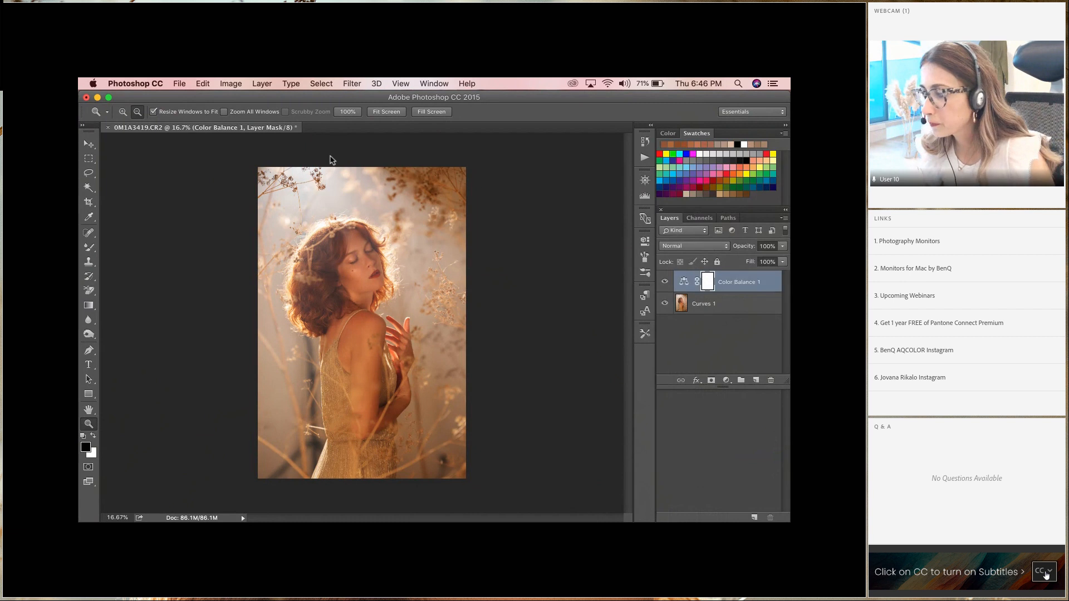
click(180, 84)
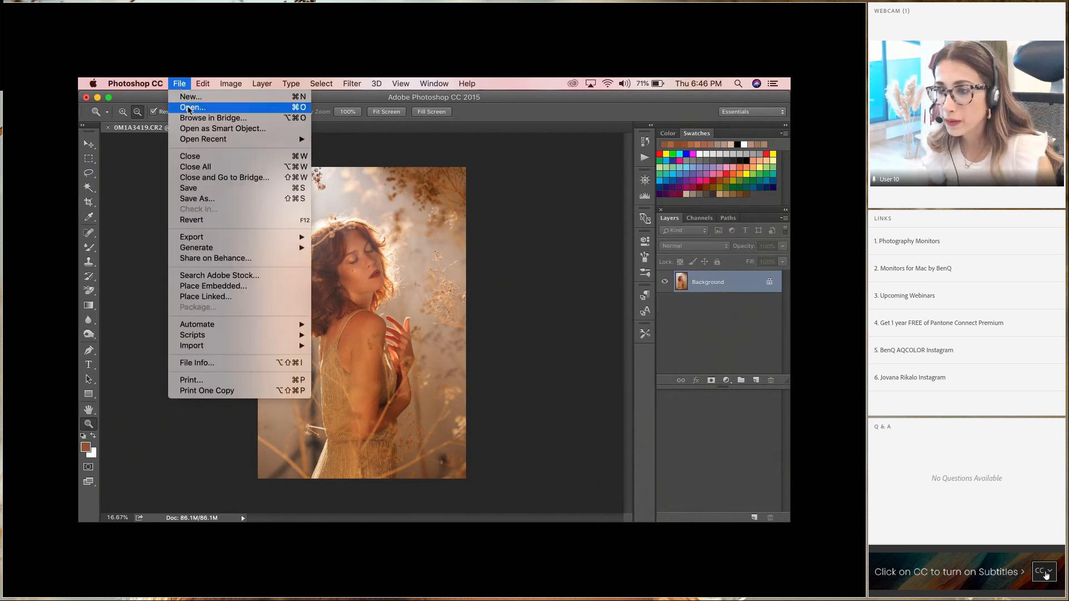
click(188, 199)
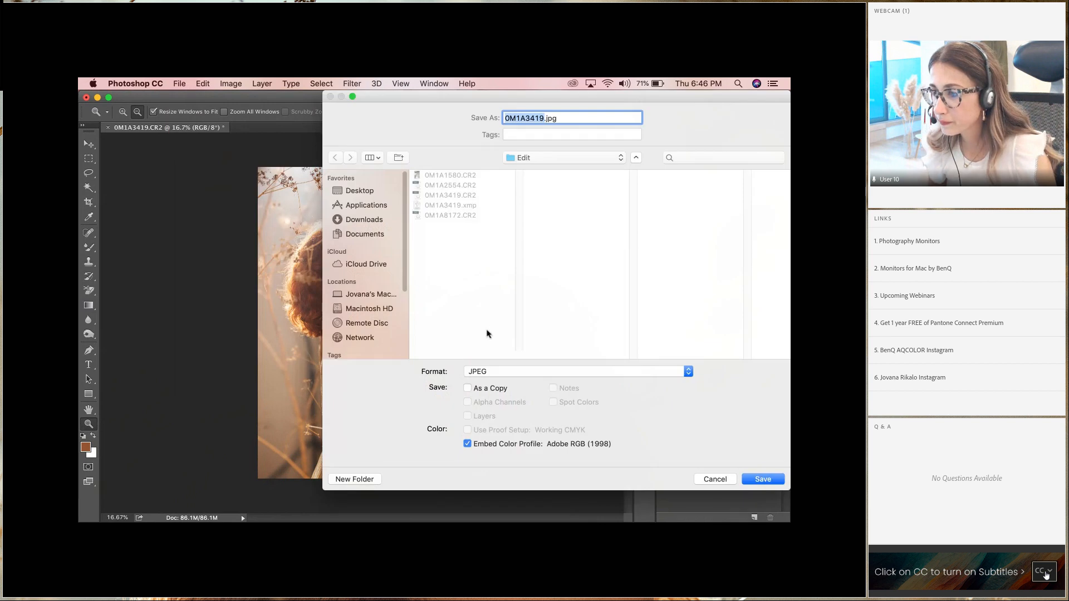
click(370, 191)
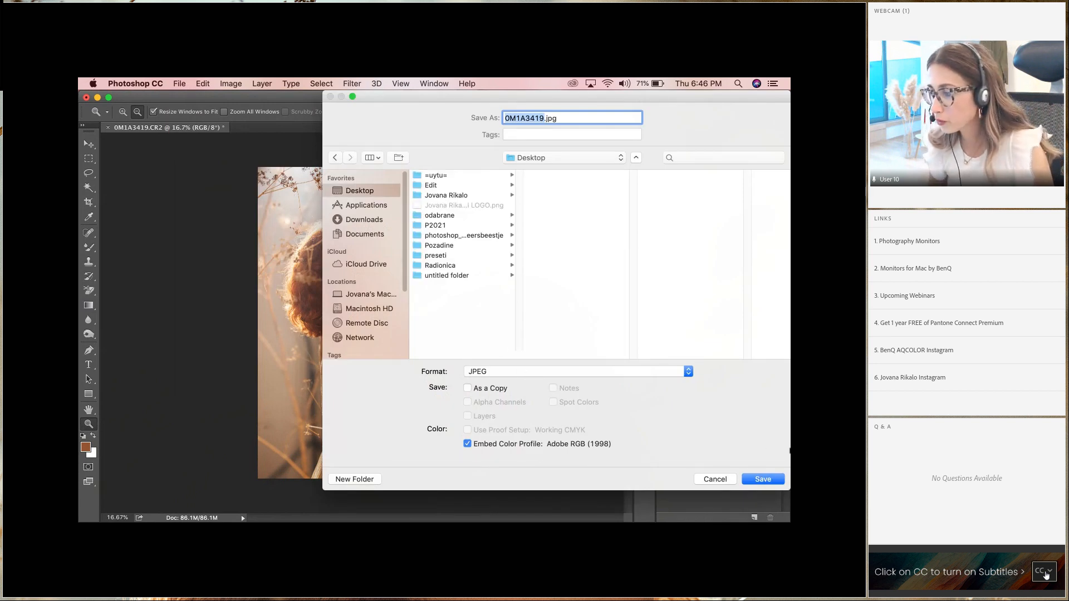
click(763, 480)
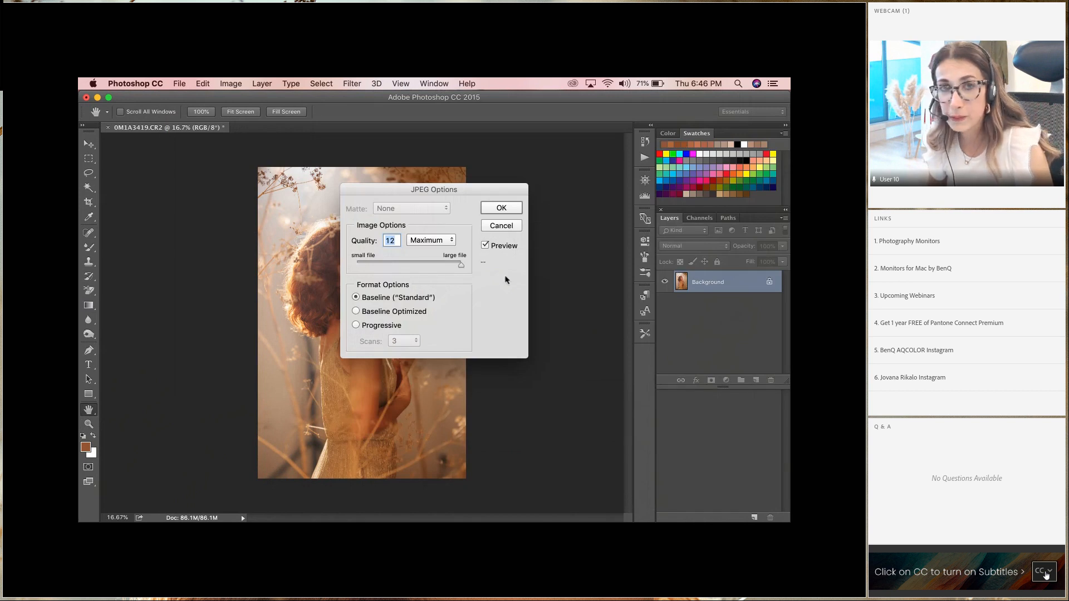
click(500, 208)
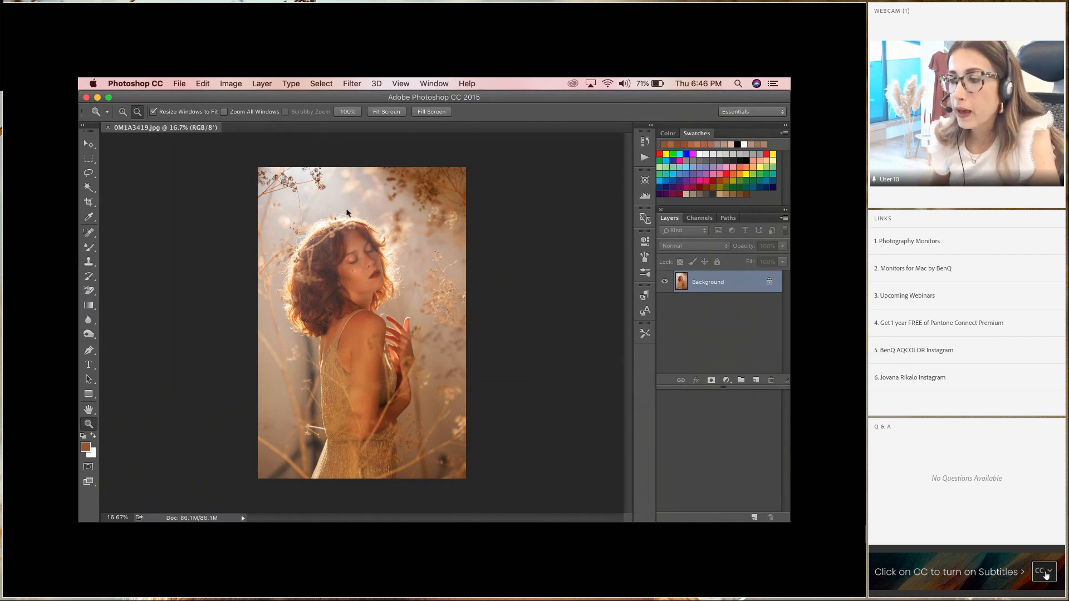
Step: Close the finished portrait and open the raw landscape photo 0M1A8172.CR2 from the Edit folder
click(108, 128)
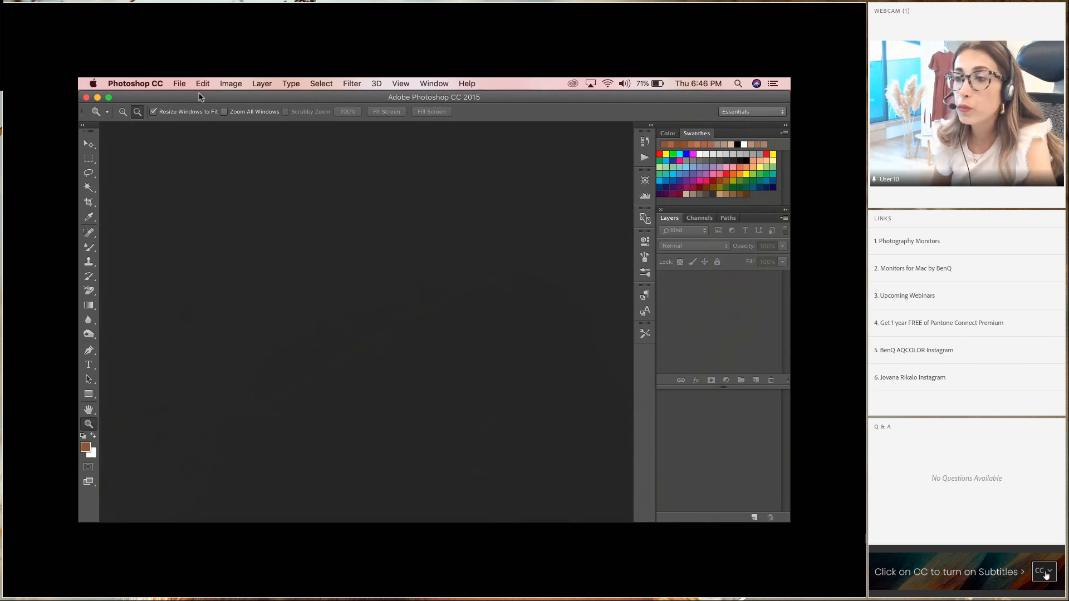
click(181, 85)
click(189, 108)
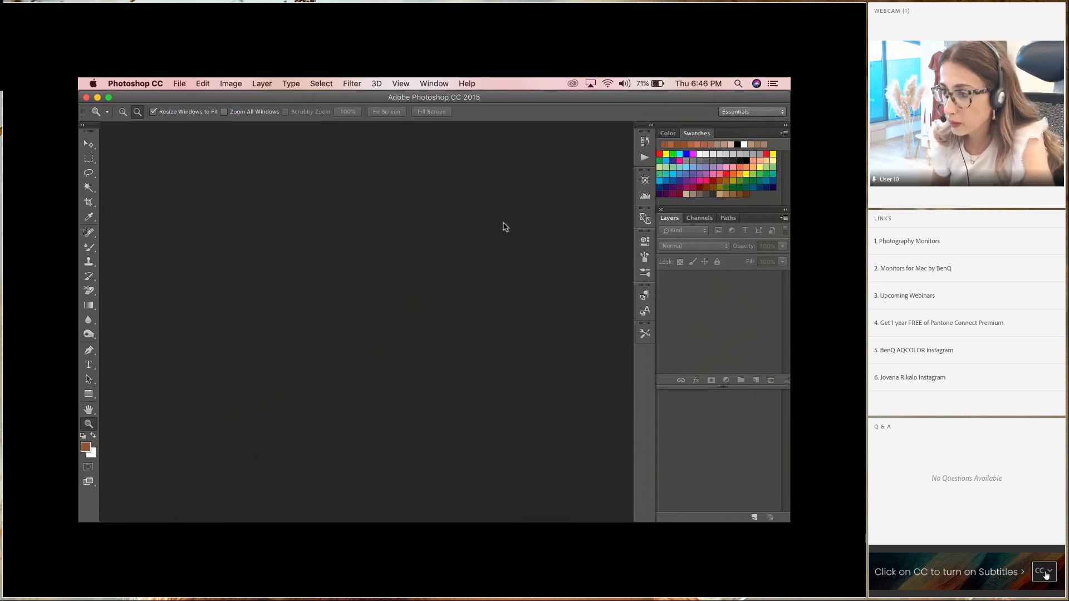
double_click(607, 142)
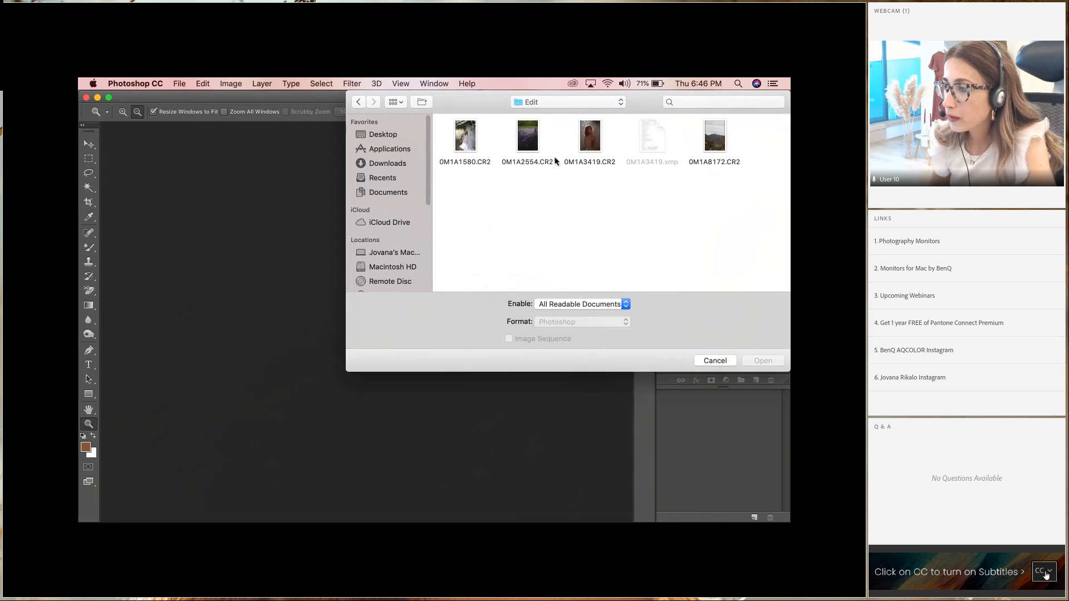
click(719, 143)
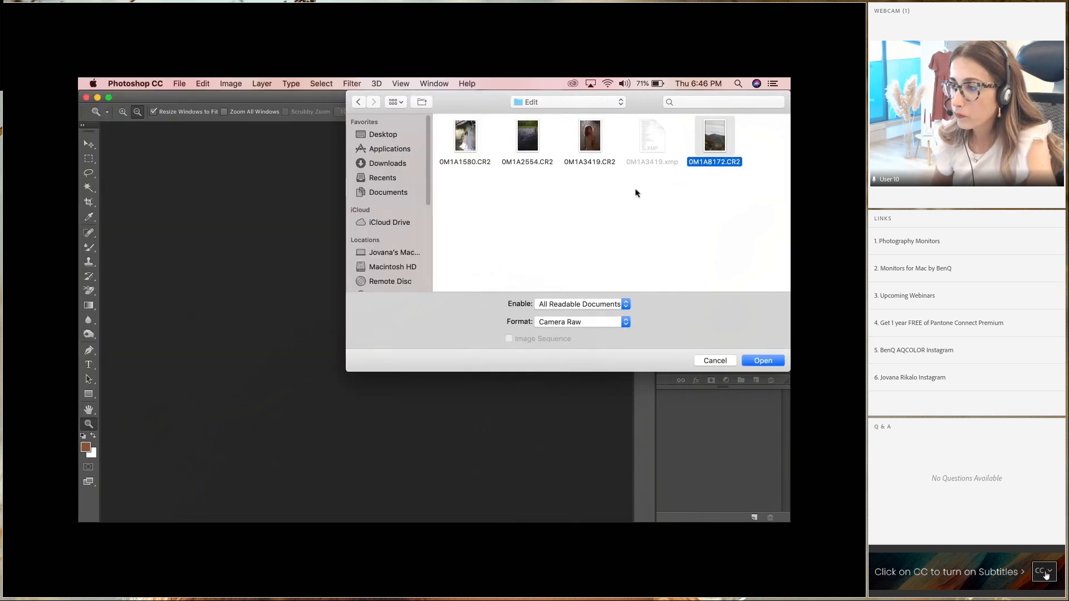
key(Return)
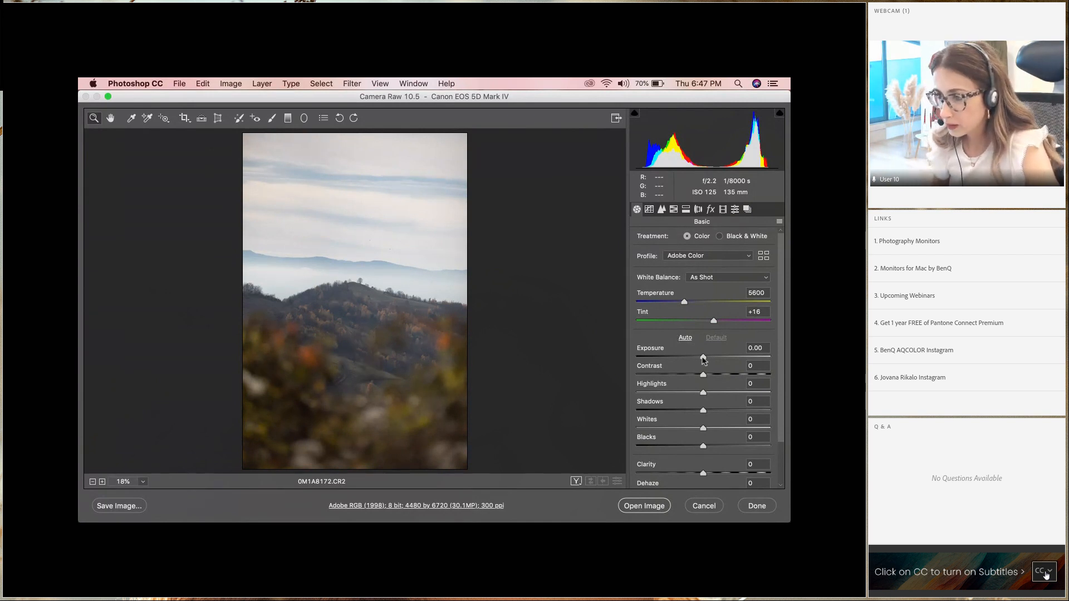
Step: Set the raw landscape's Exposure to +0.45, Contrast to +16, Highlights to -100 and Shadows to +12
drag(703, 359, 679, 360)
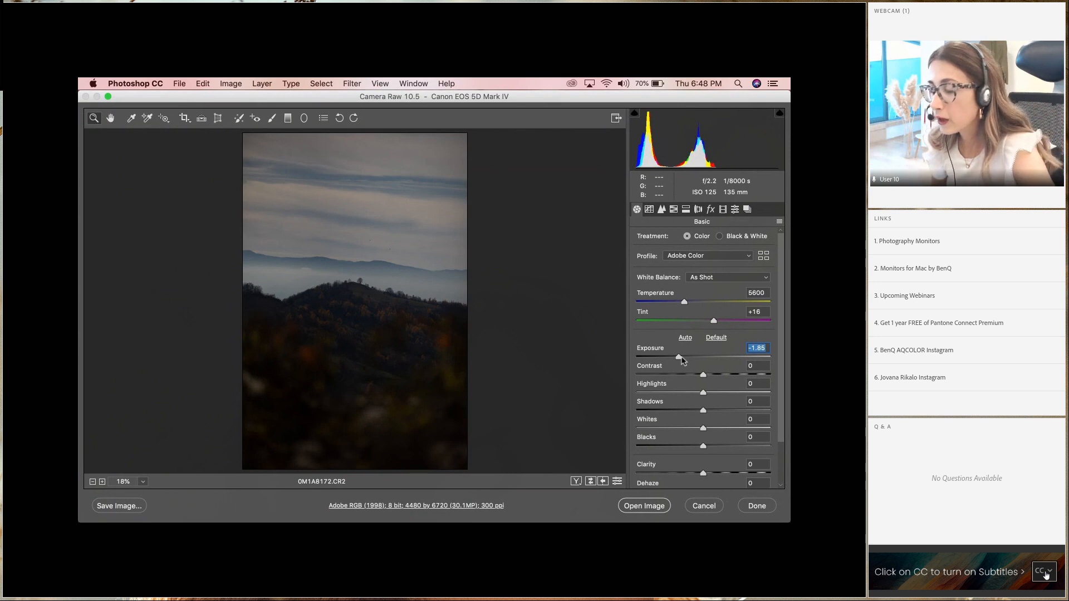
drag(680, 359, 666, 392)
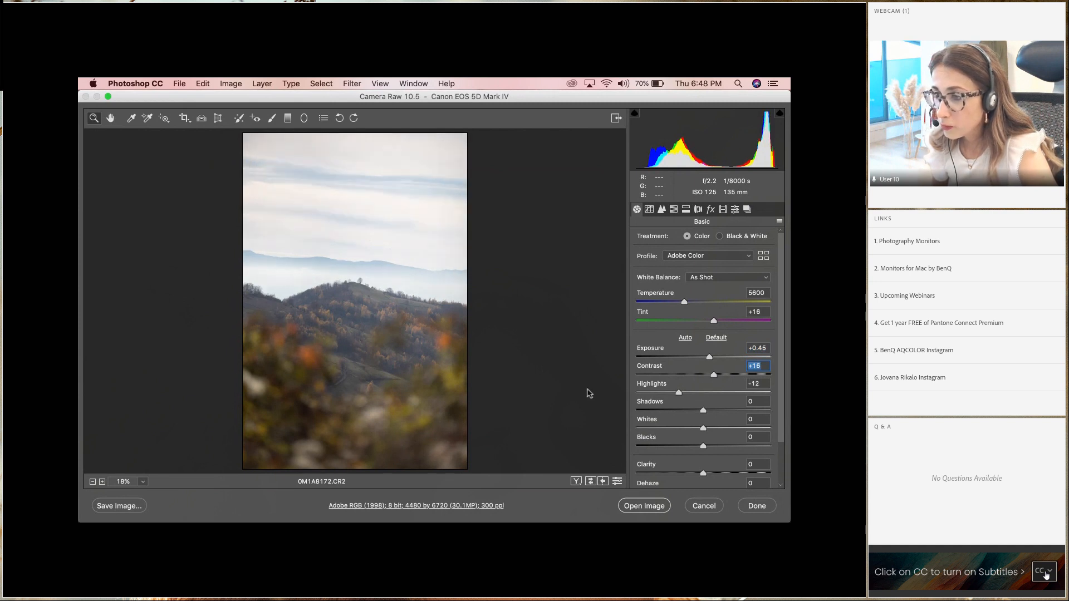
drag(591, 391, 504, 396)
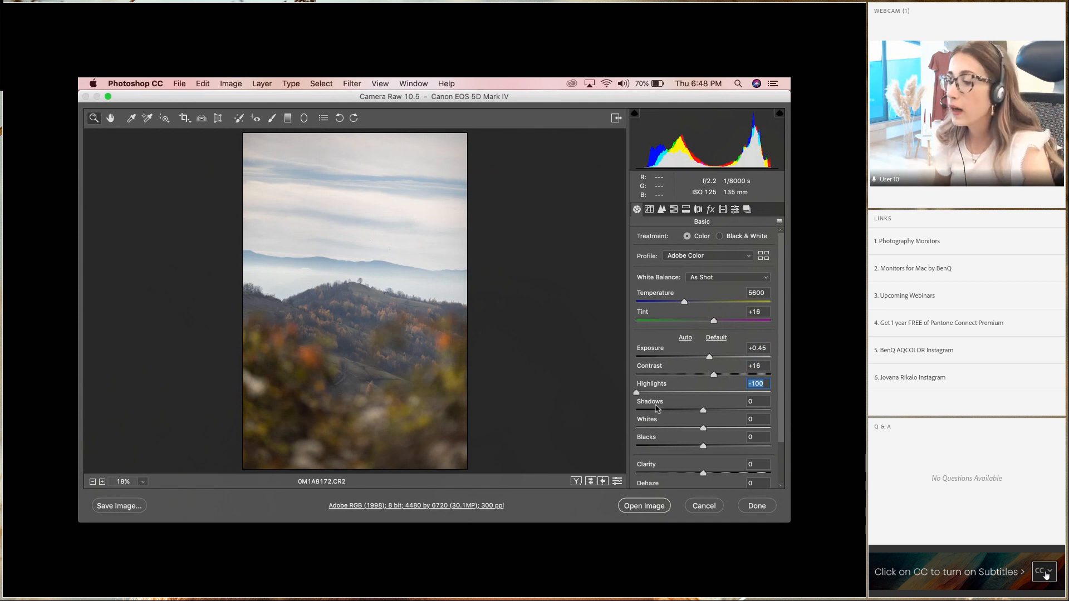
mouse_move(704, 412)
mouse_down()
mouse_move(718, 413)
mouse_move(694, 410)
mouse_move(750, 410)
mouse_move(713, 410)
mouse_up()
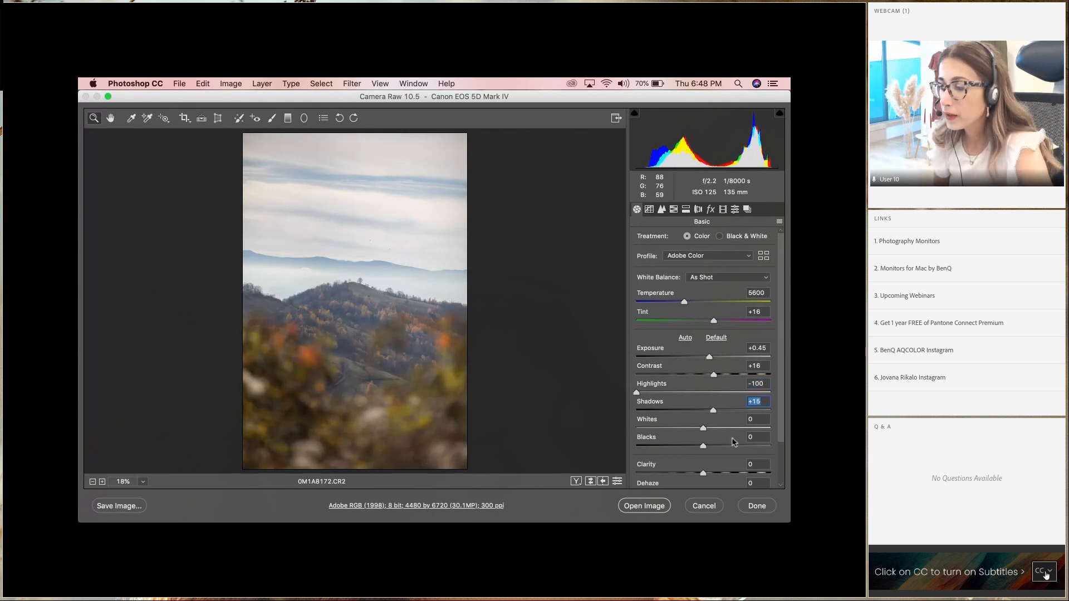
mouse_move(714, 410)
mouse_down()
mouse_move(646, 412)
mouse_move(712, 414)
mouse_up()
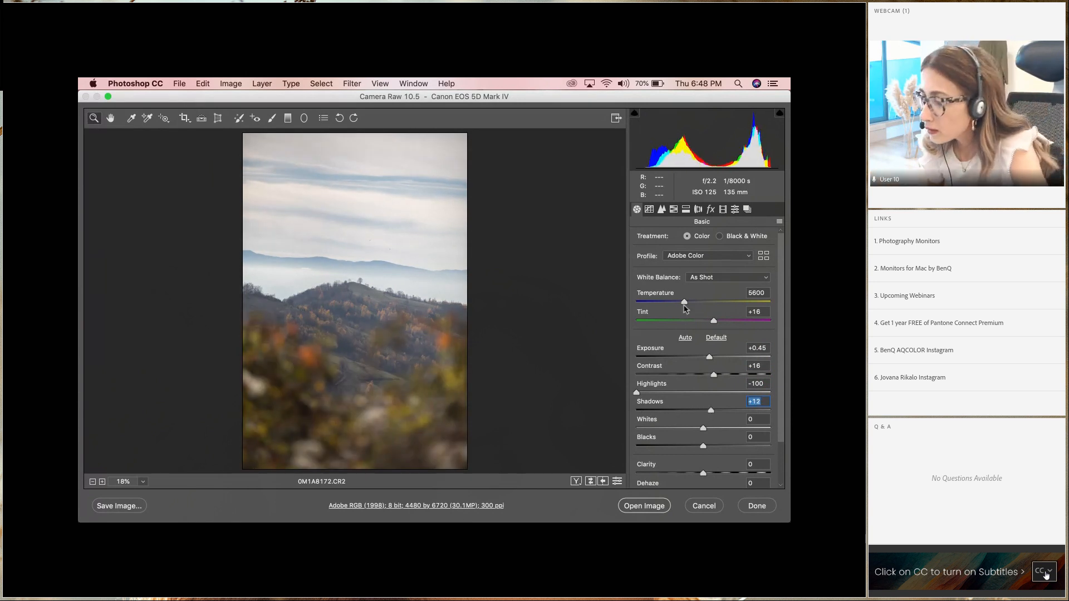
Step: Warm the landscape by setting the white balance Temperature to 7300, and open the image for editing
drag(685, 304, 704, 304)
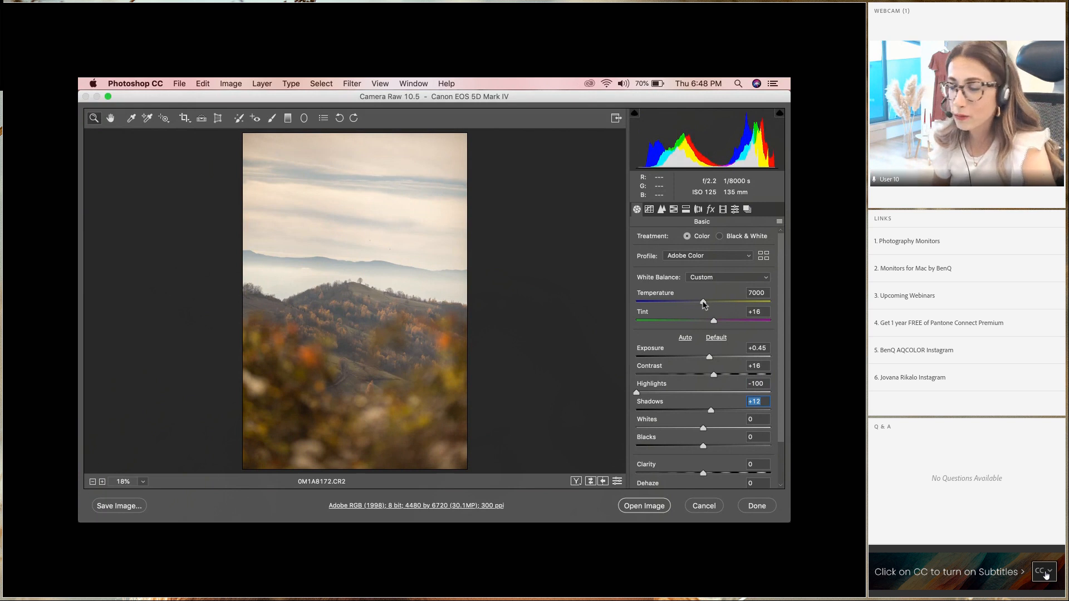
click(700, 303)
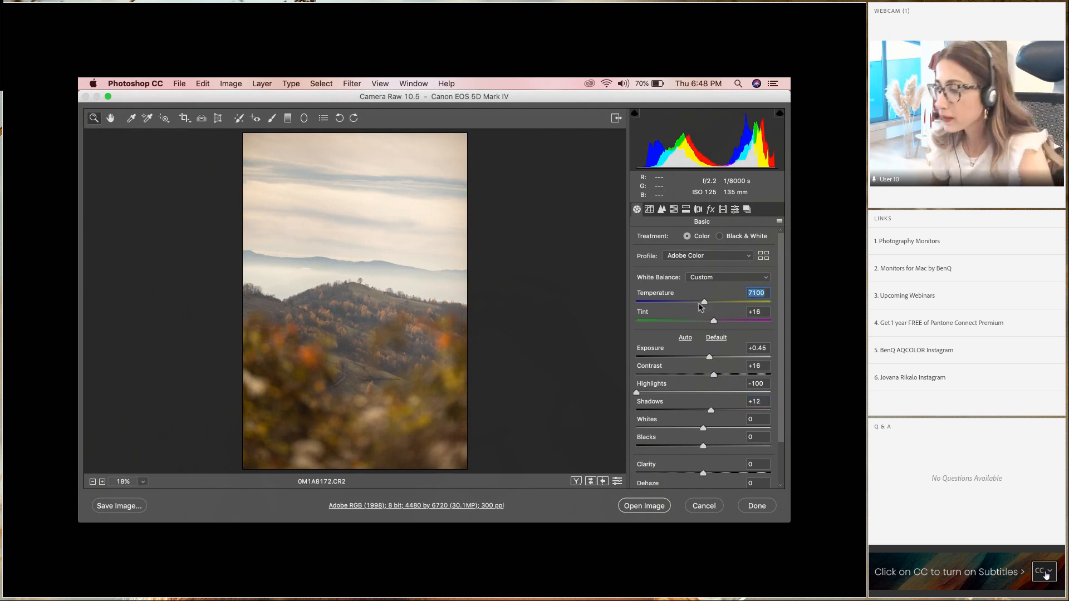
drag(704, 303, 707, 303)
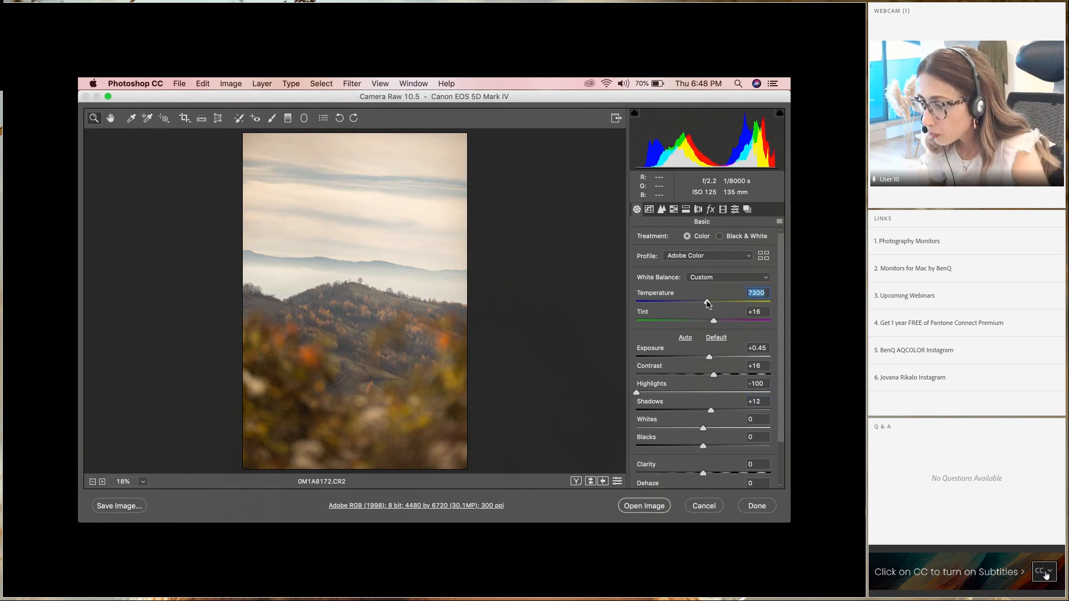
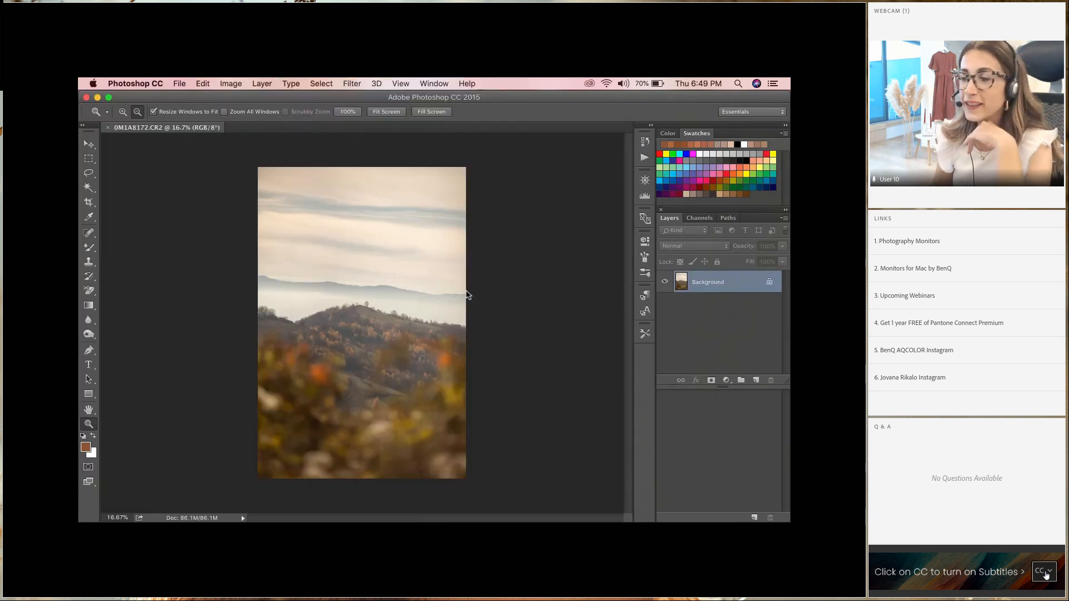
Step: Convert the landscape's locked Background into an editable layer, keeping Normal mode and 100% opacity
click(122, 111)
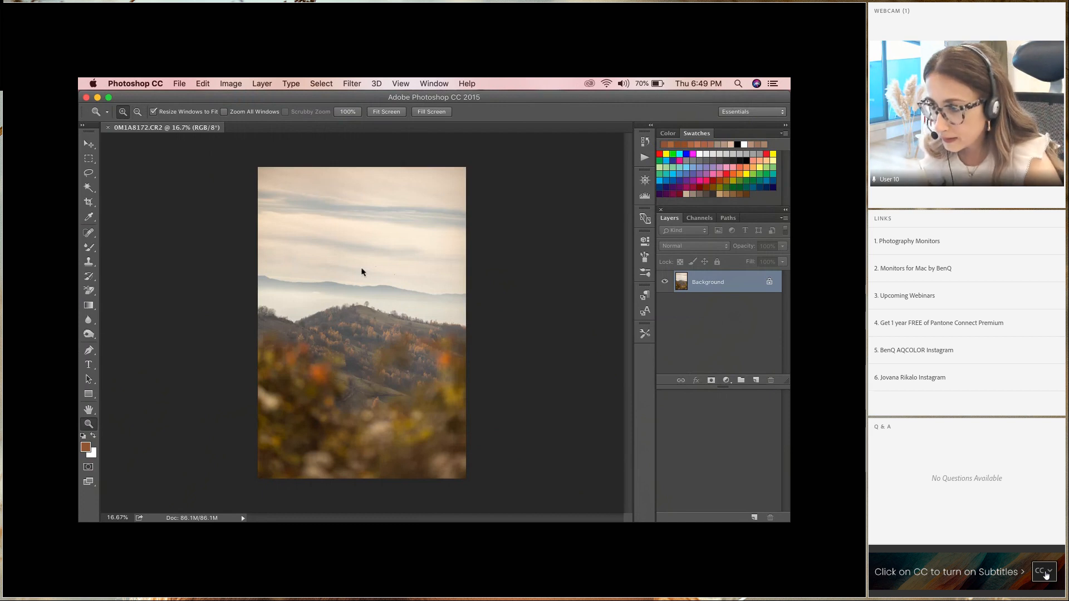
click(368, 354)
click(373, 326)
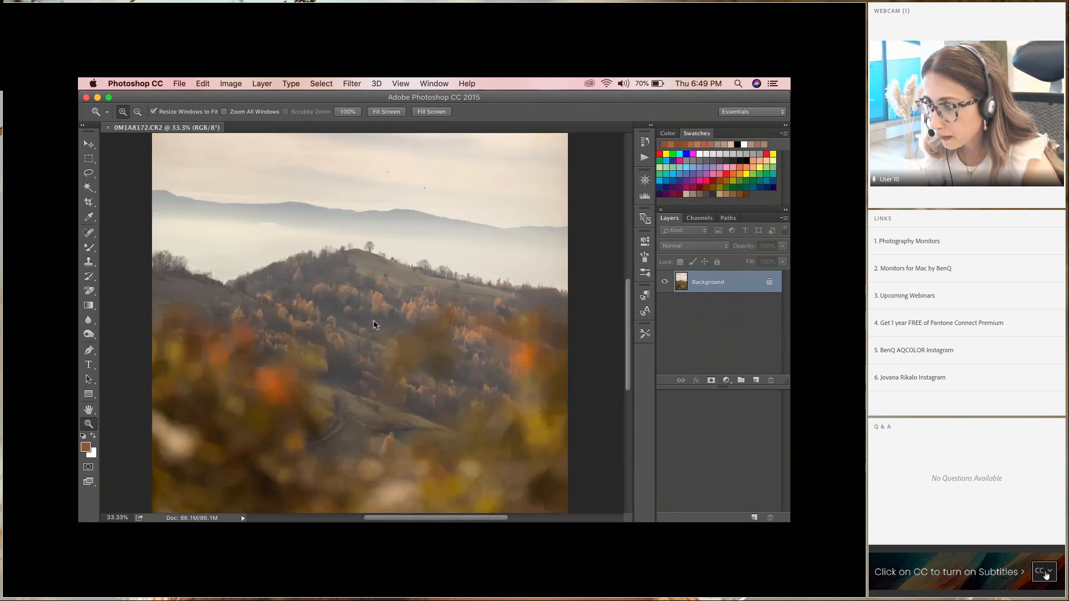
click(378, 300)
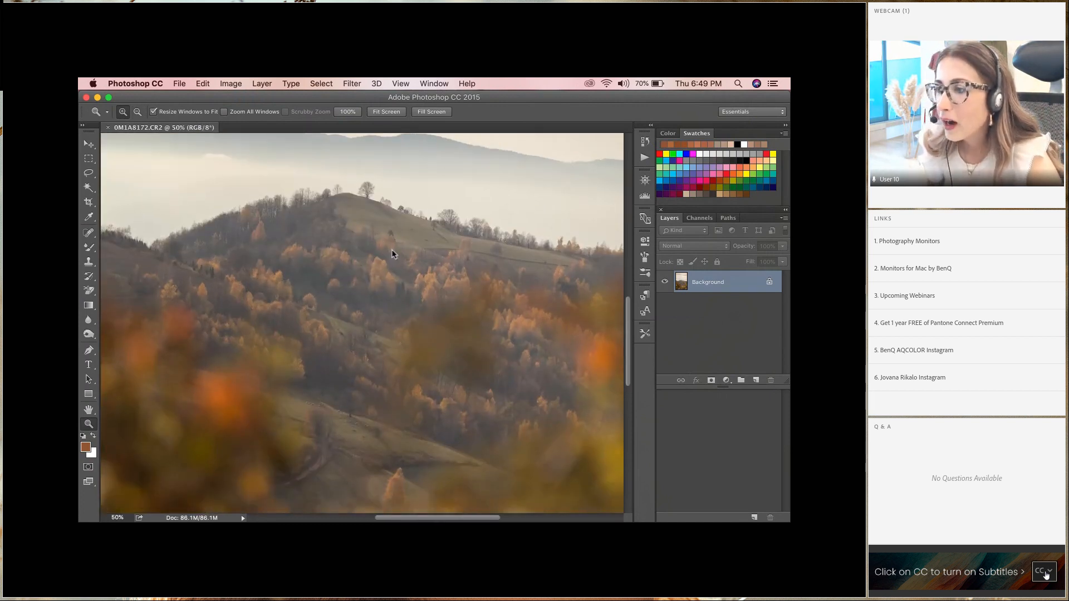
scroll(383, 254, up, 3)
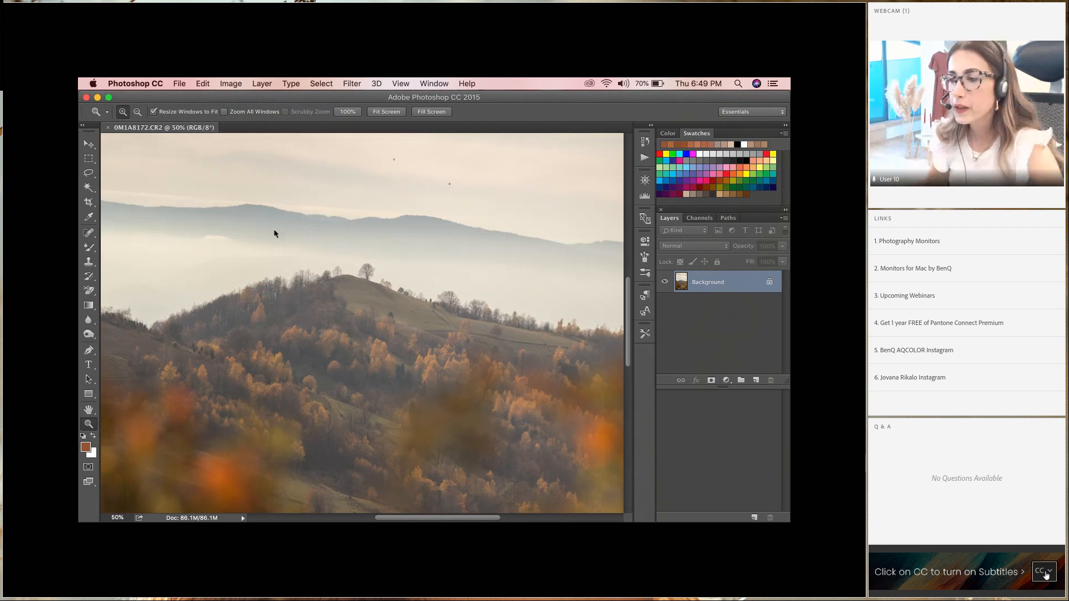
double_click(696, 284)
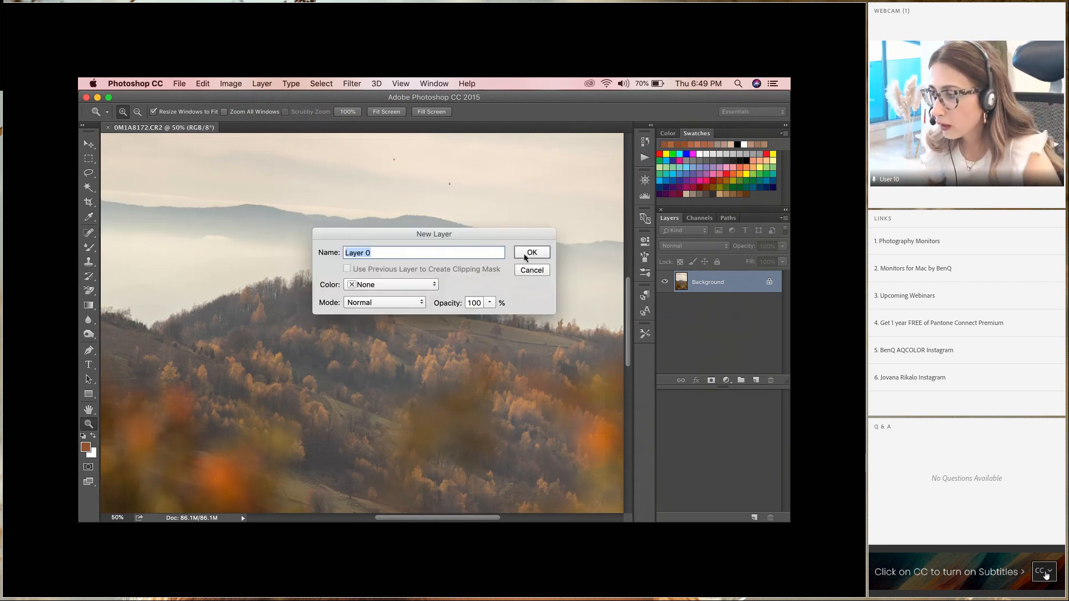
click(525, 256)
Step: Select the lone tree on the hilltop with a freehand Lasso outline and copy it onto a new layer
click(89, 173)
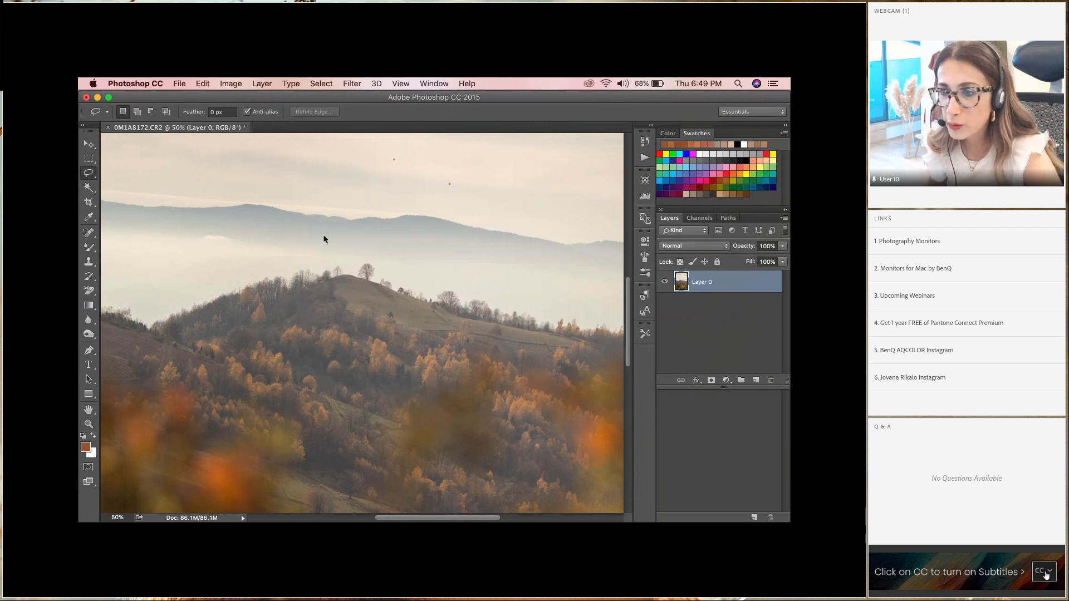
mouse_move(358, 260)
mouse_down()
mouse_move(355, 286)
mouse_move(373, 291)
mouse_move(381, 270)
mouse_up()
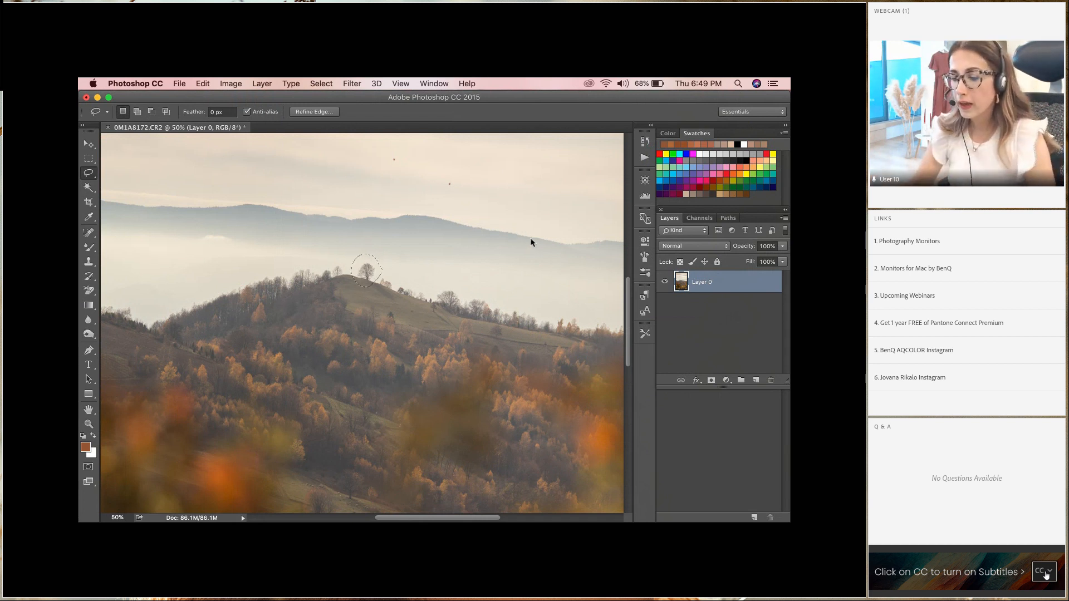
click(203, 84)
click(211, 162)
click(203, 84)
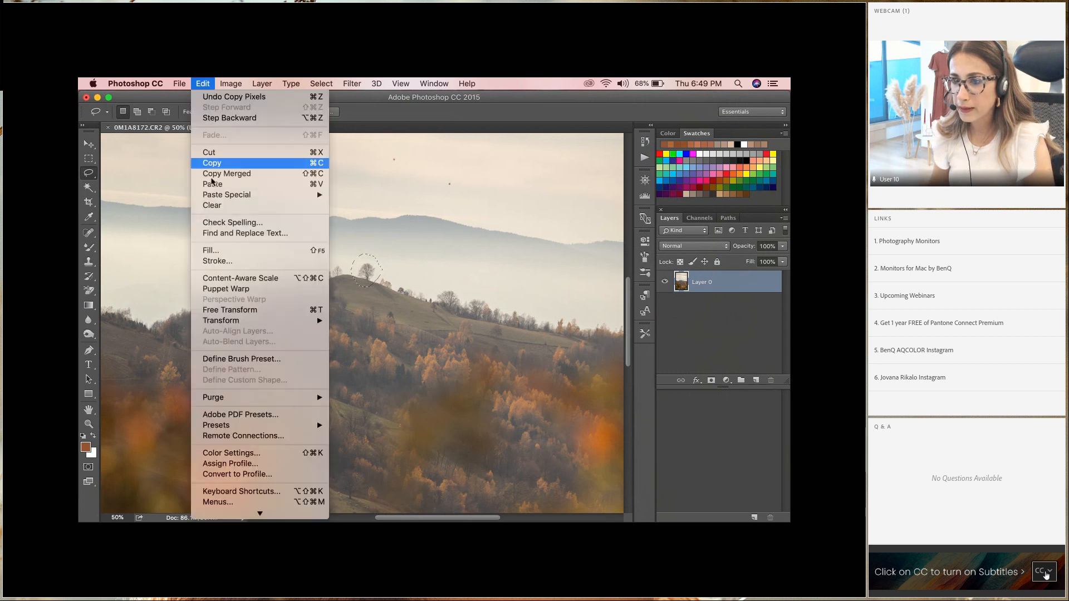
click(213, 185)
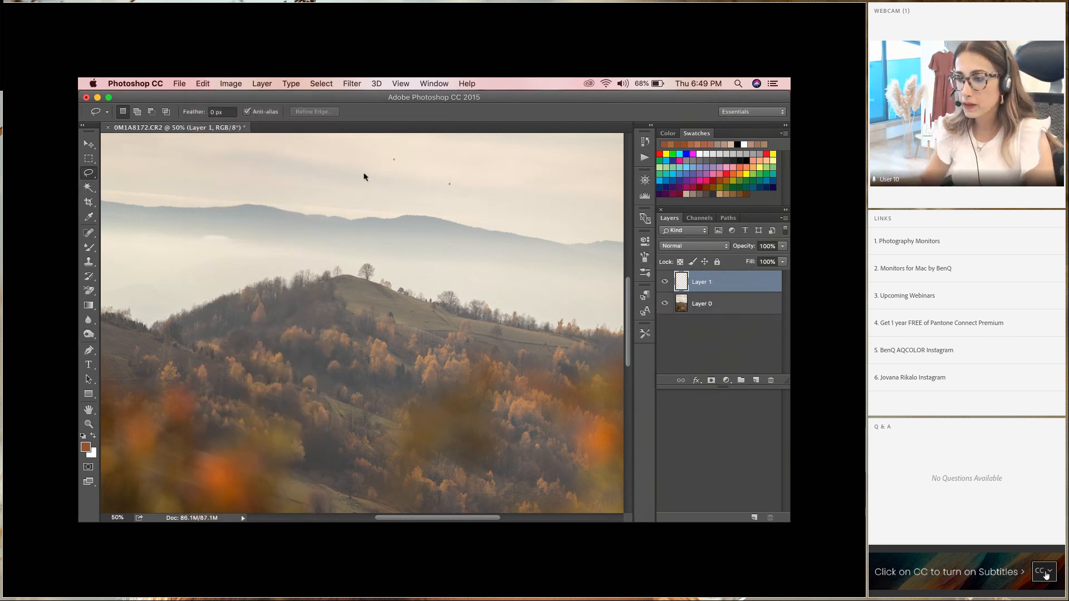
Step: Enlarge the copied tree to about 175% with Free Transform and seat it on the hilltop over the original
key(super+t)
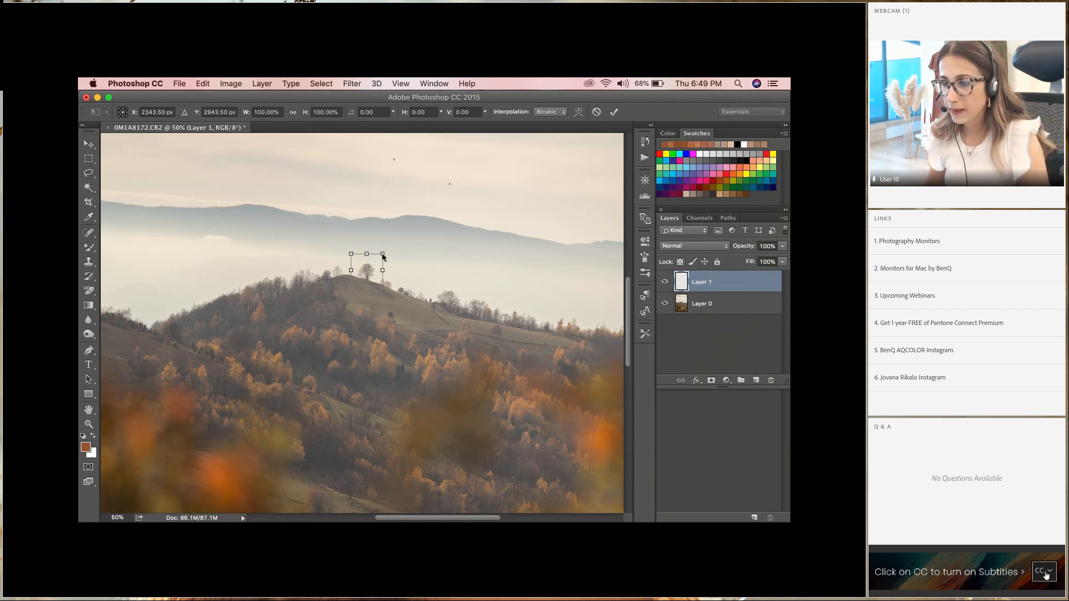
mouse_move(383, 257)
mouse_down()
mouse_move(415, 235)
mouse_move(372, 257)
mouse_move(379, 261)
mouse_up()
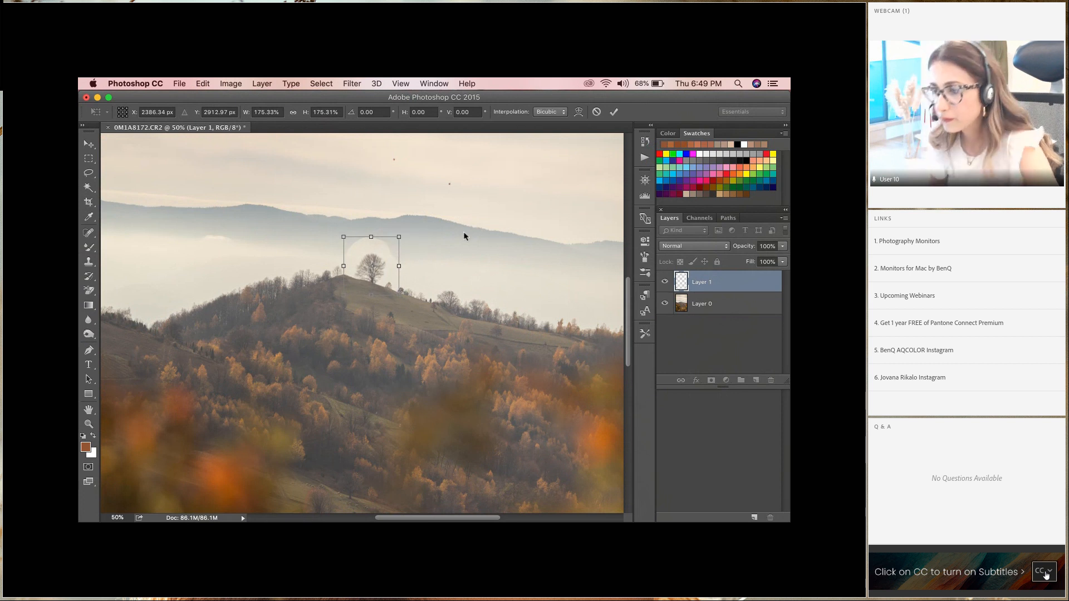
key(Return)
key(l)
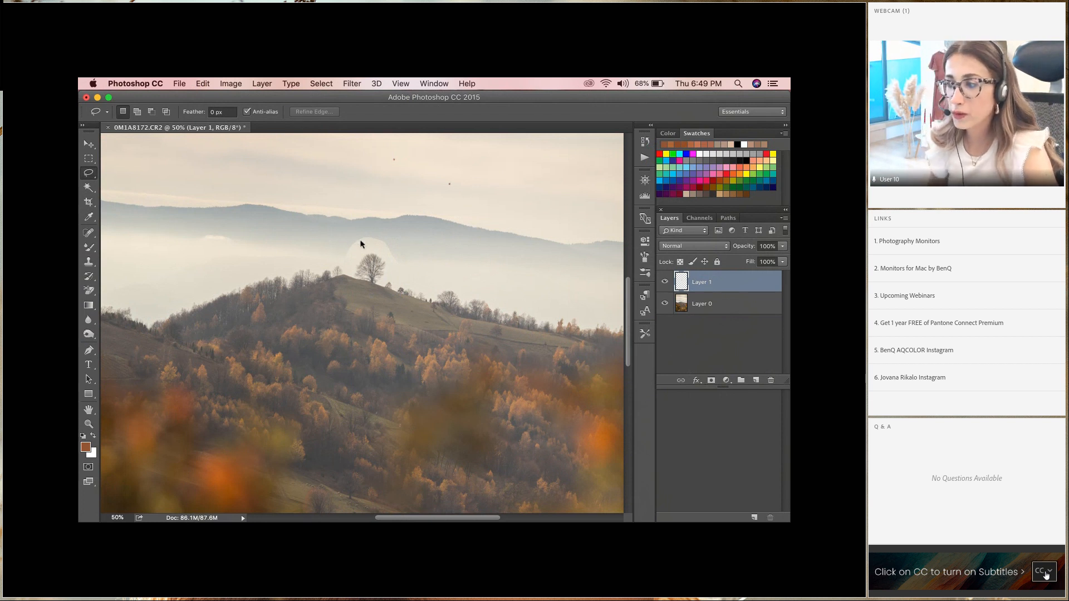
Step: Add a layer mask to the enlarged tree's layer and switch from the Mixer Brush to the regular Brush Tool
click(712, 381)
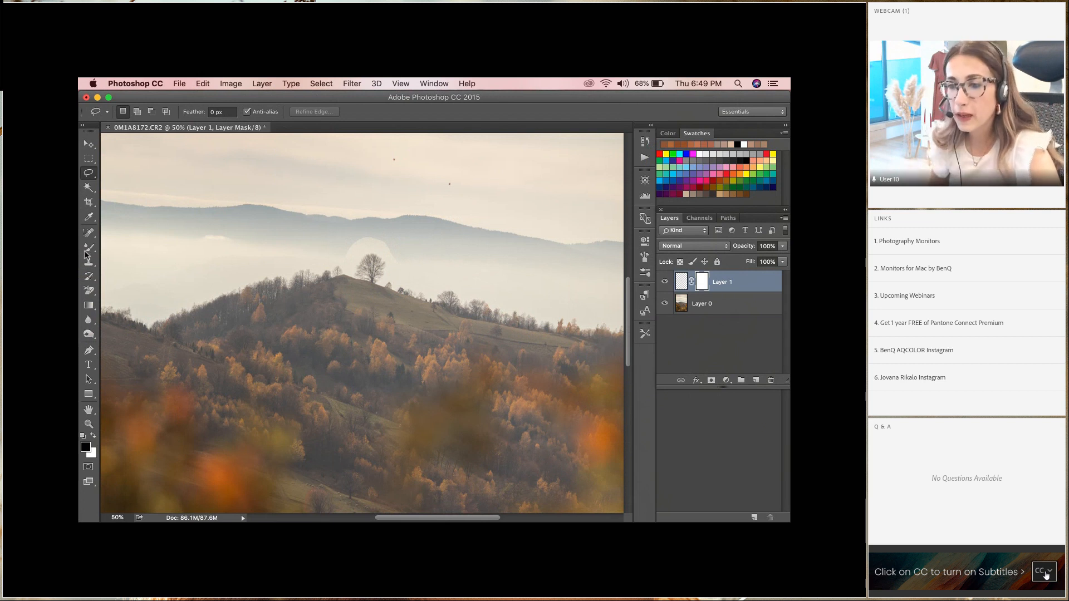
drag(89, 247, 136, 247)
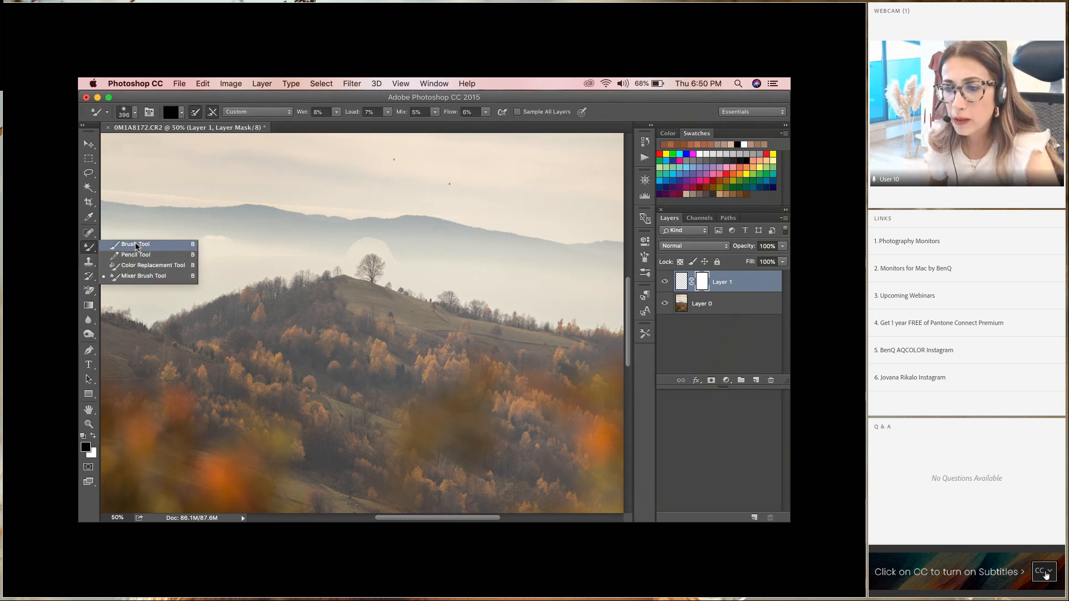
click(137, 247)
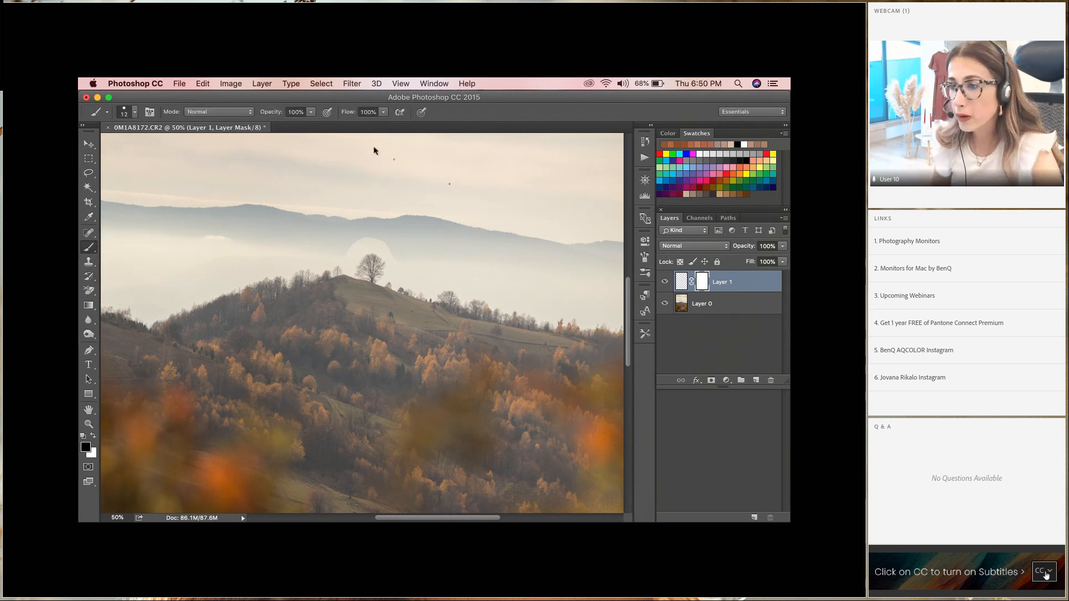
Step: Set the brush size to 76 px and paint black on the mask over the pale halo above the tree
click(311, 112)
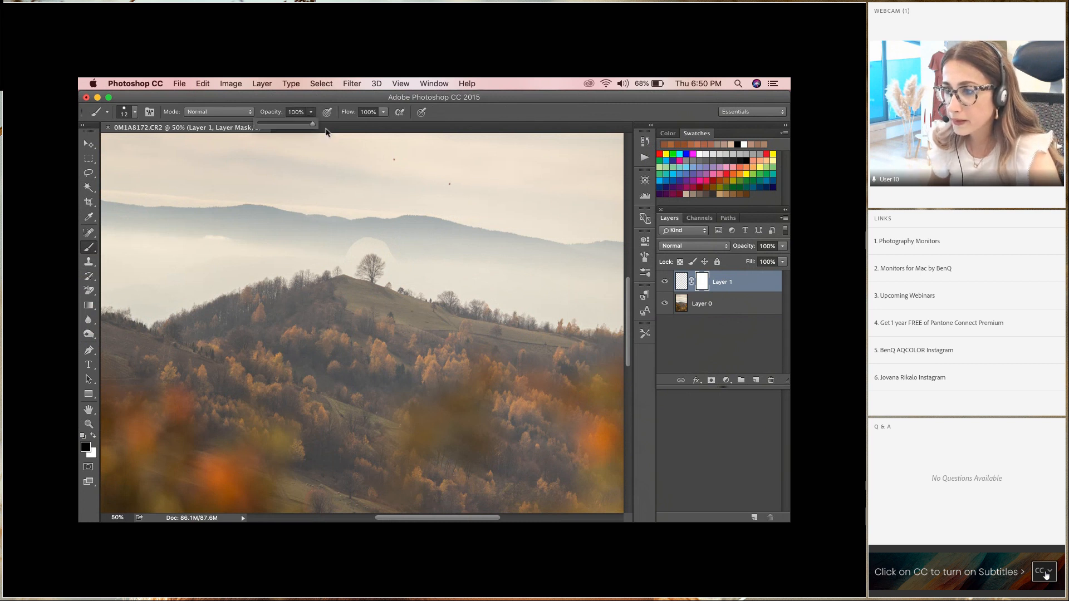
right_click(399, 246)
click(482, 269)
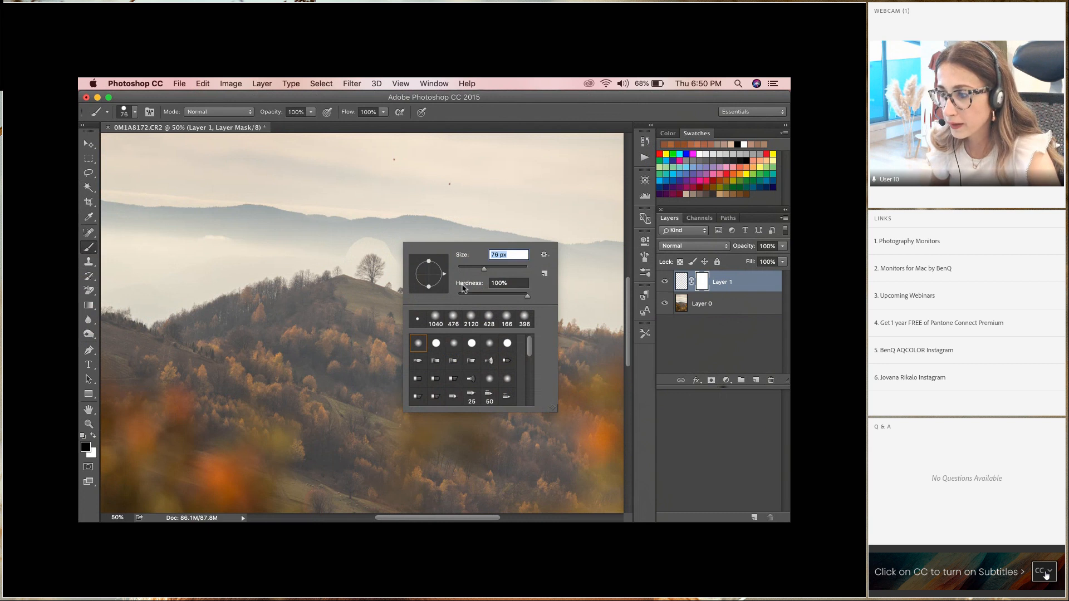
click(366, 239)
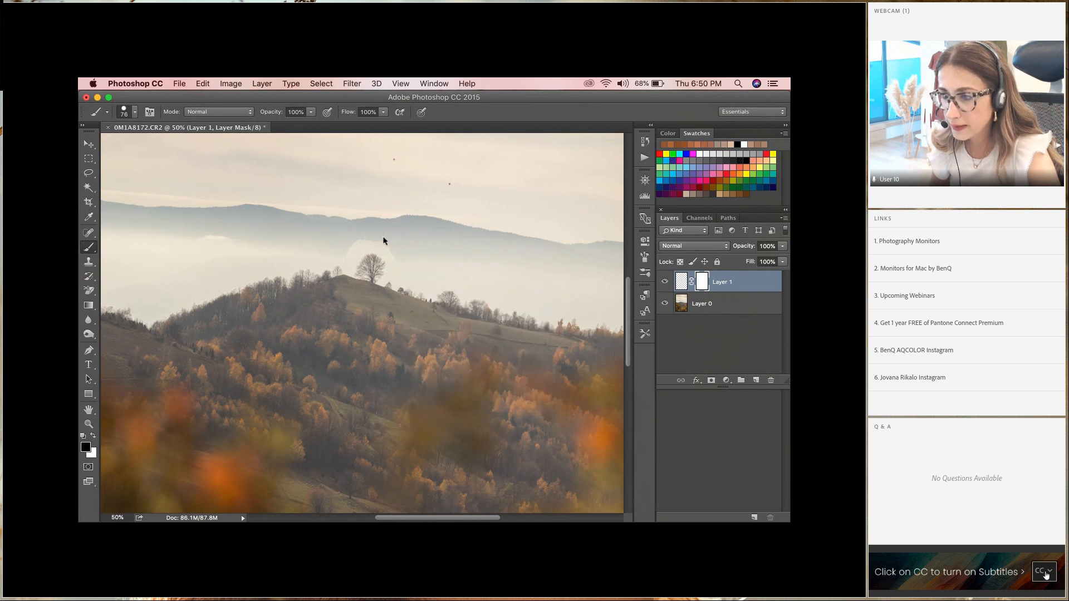
Step: Fade the halo's edge beside the tree on the mask using a 143 px brush with 27% hardness and 39% opacity
click(311, 112)
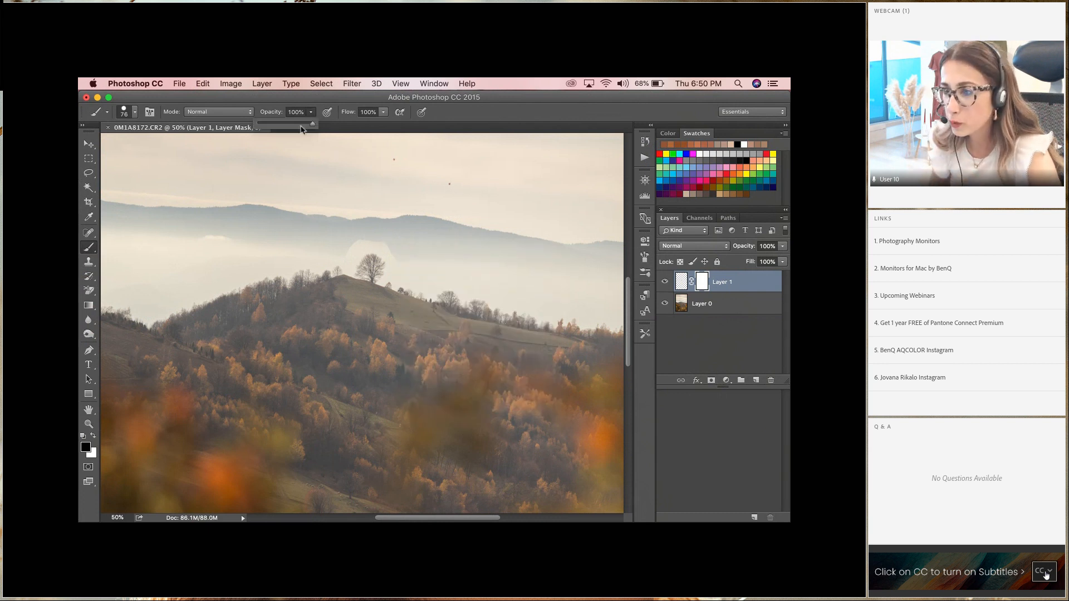
drag(313, 122, 280, 125)
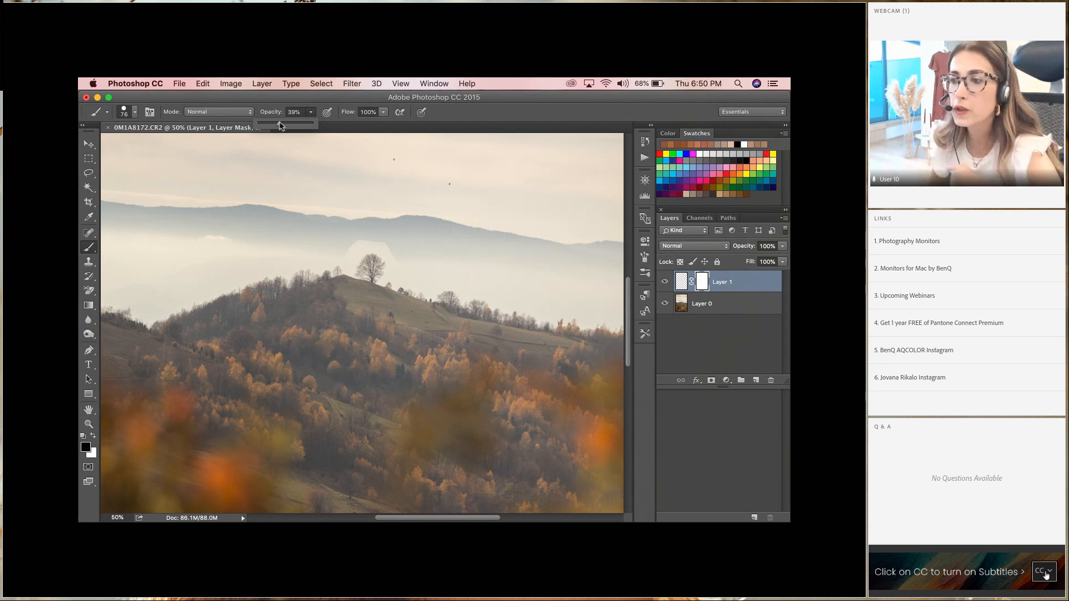
right_click(429, 232)
mouse_move(519, 263)
mouse_down()
mouse_move(503, 287)
mouse_move(535, 262)
mouse_up()
click(399, 248)
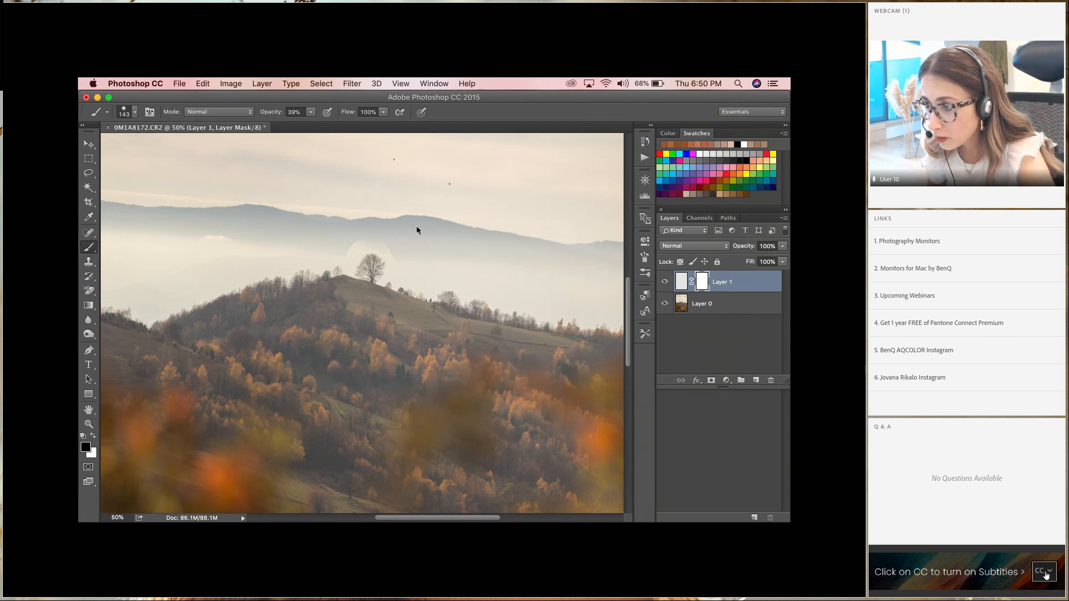
Step: Raise the brush opacity to 66% and open the brush size and hardness settings
right_click(464, 226)
click(310, 112)
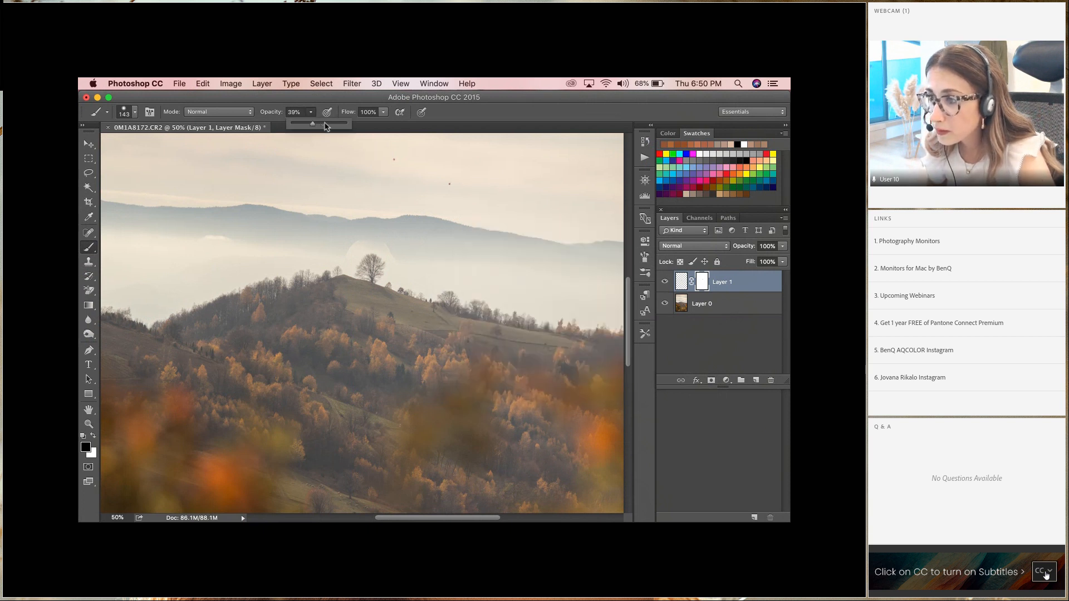
click(326, 123)
right_click(459, 252)
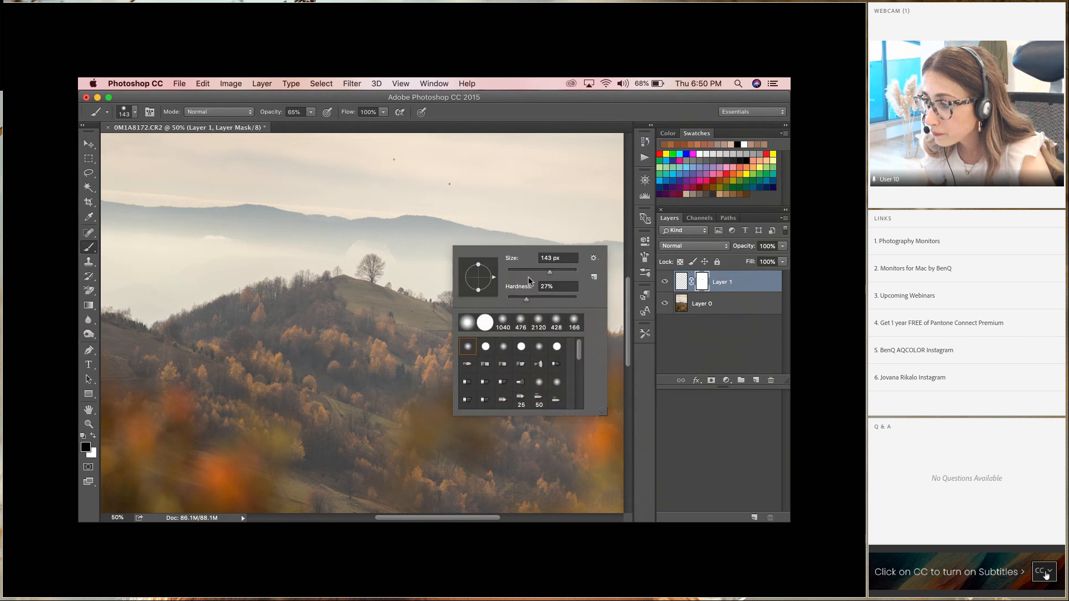
Step: Paint the Layer 1 mask in black around the top of the tree with a 127 px brush to blend the sky
click(394, 242)
right_click(504, 265)
drag(598, 288, 594, 288)
click(375, 238)
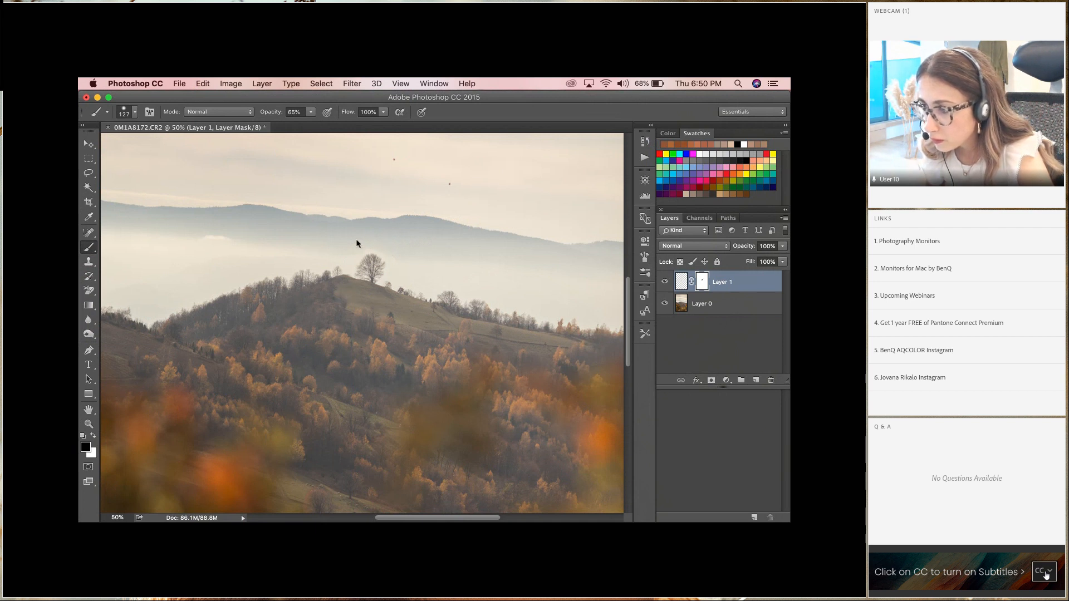
key(super+t)
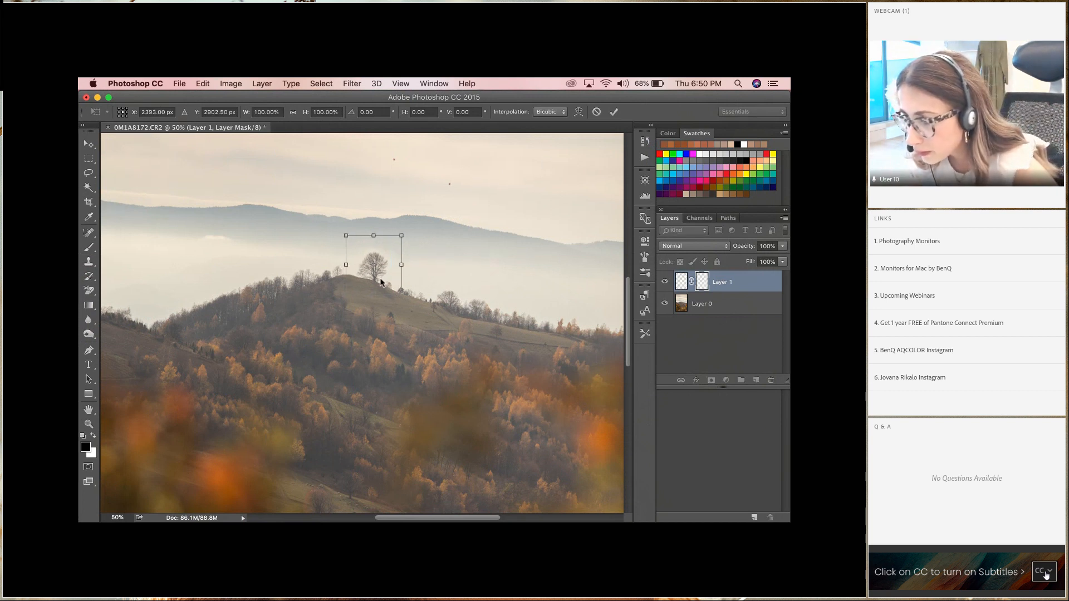
key(Return)
key(b)
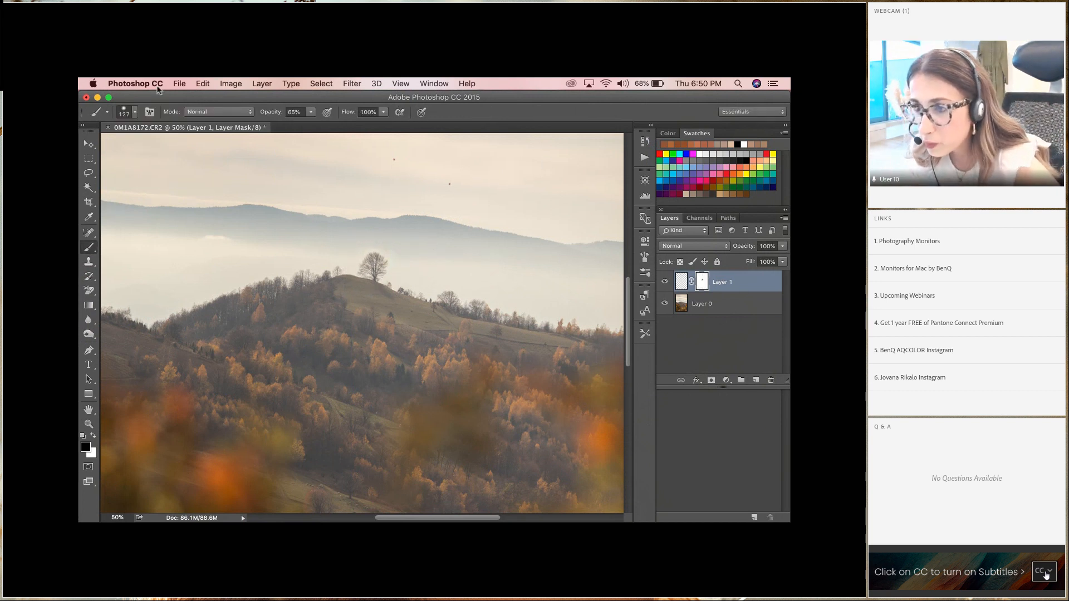
Step: Warp the tree on Layer 1, adjusting the lower part of the warp grid to fit its base to the hillside
click(89, 424)
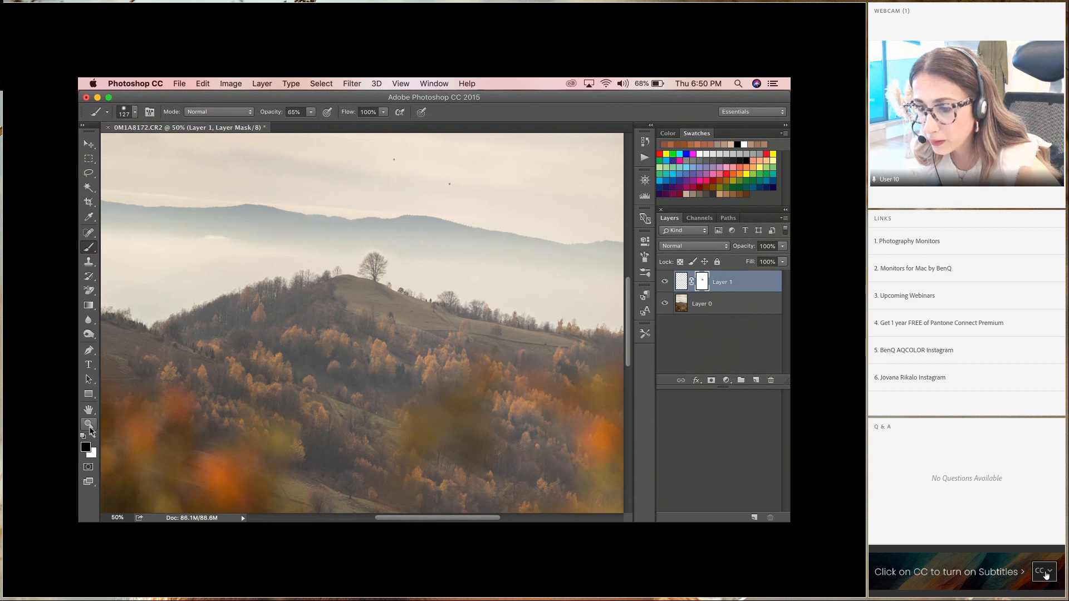
click(379, 281)
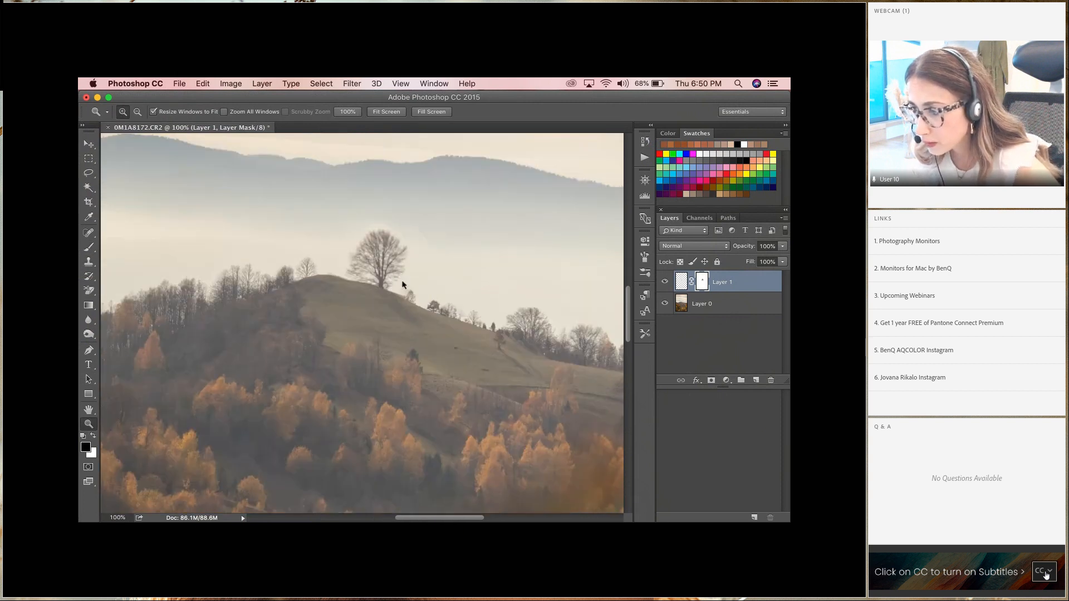
click(403, 285)
key(ctrl+t)
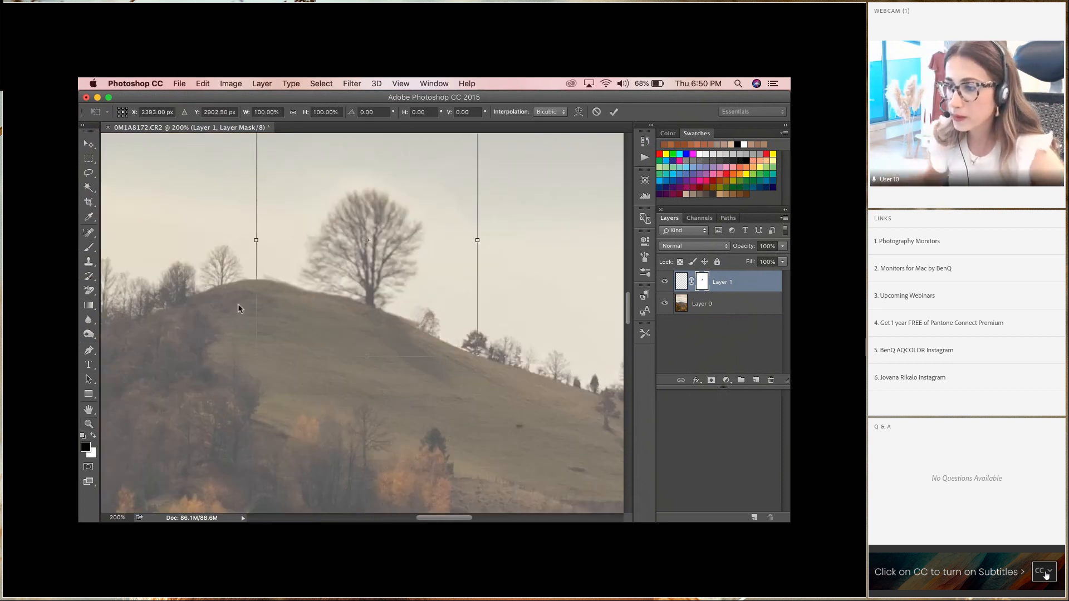
click(203, 84)
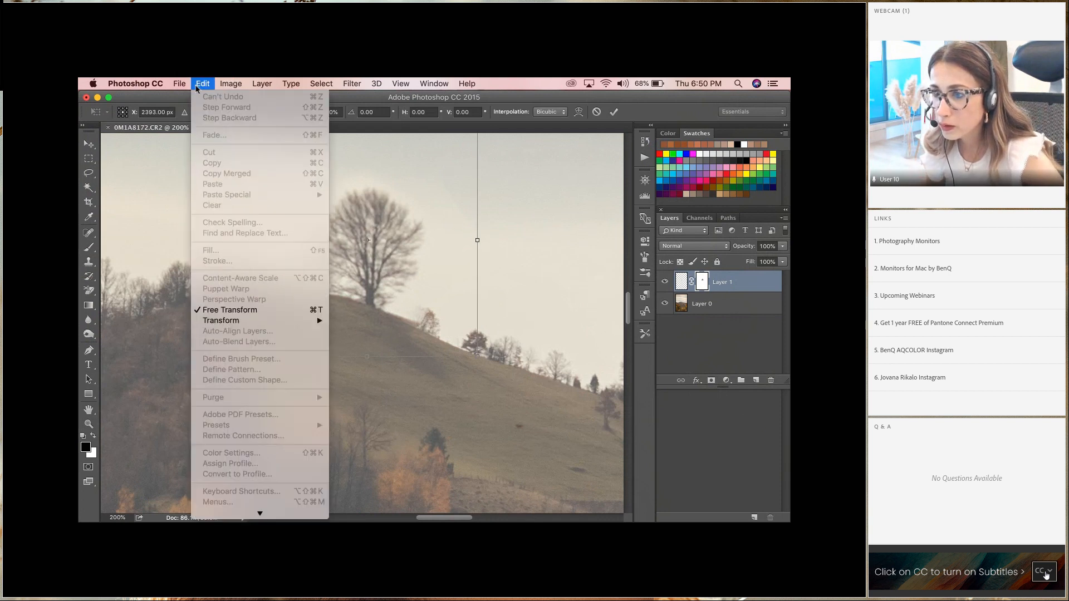
mouse_move(256, 321)
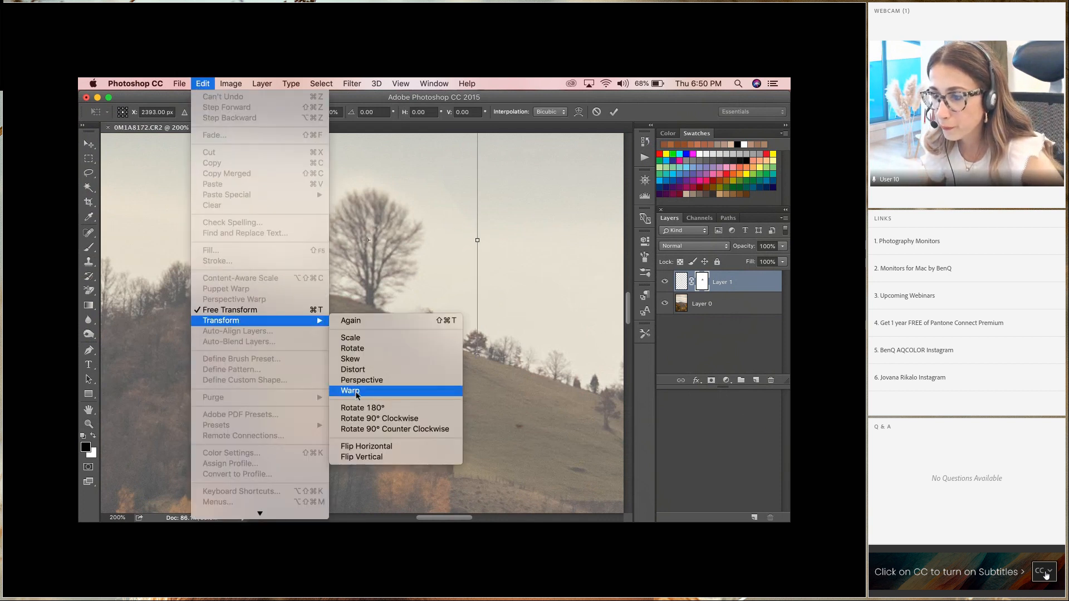
click(350, 391)
drag(260, 300, 303, 319)
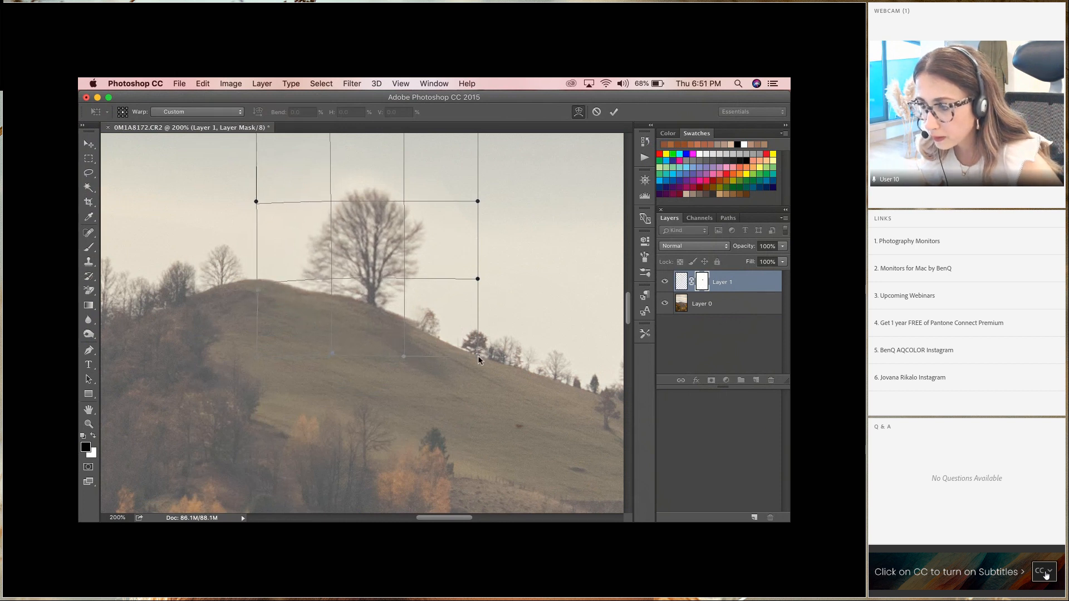
drag(476, 362, 476, 378)
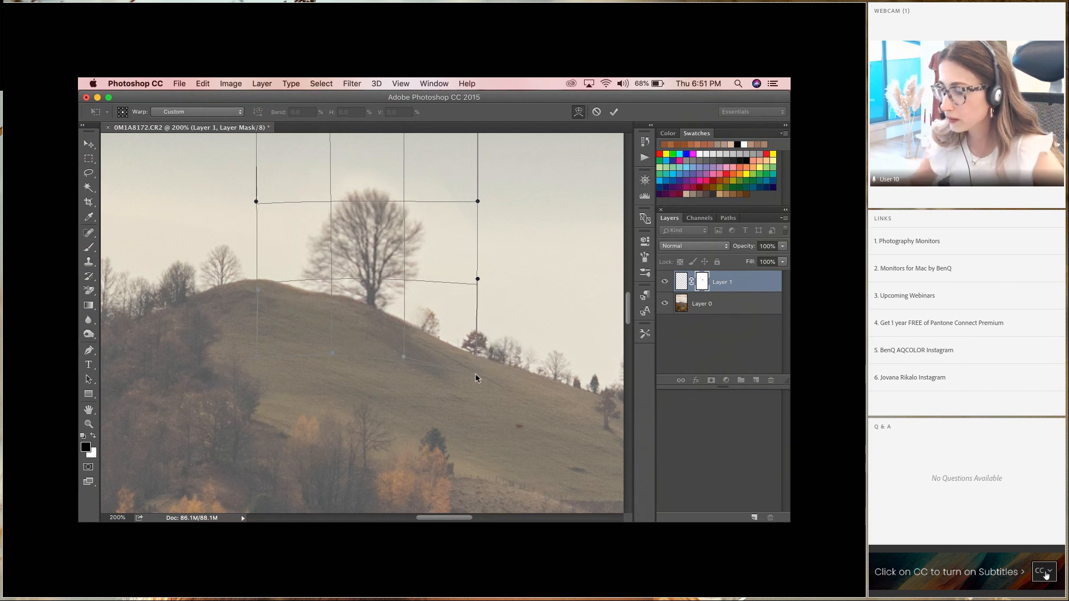
key(Return)
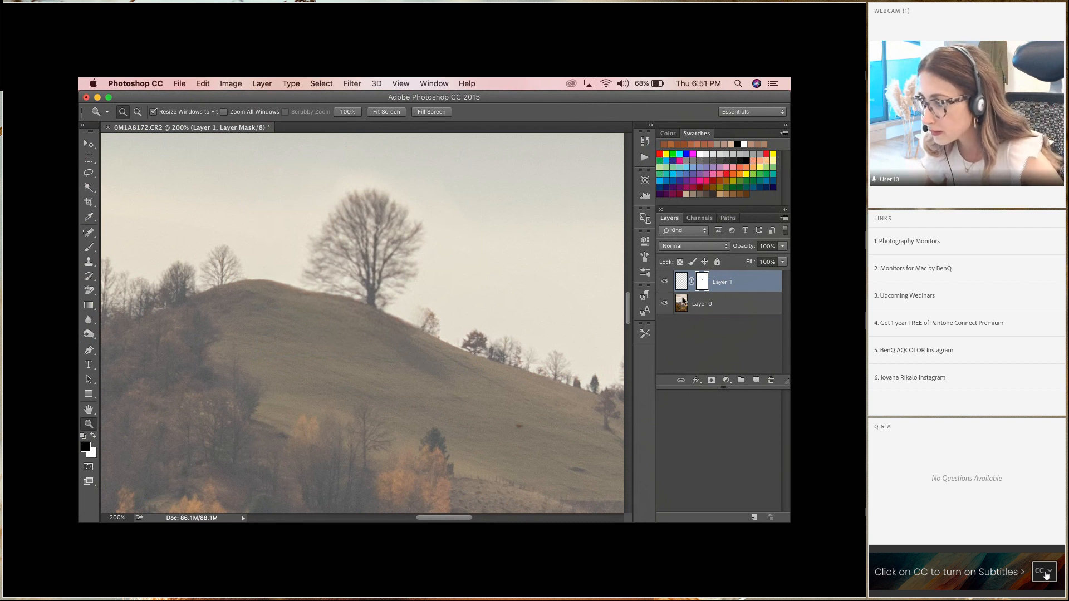
Step: Touch up the Layer 1 mask around the tree with a soft 47 px brush at 25% opacity
key(b)
right_click(533, 212)
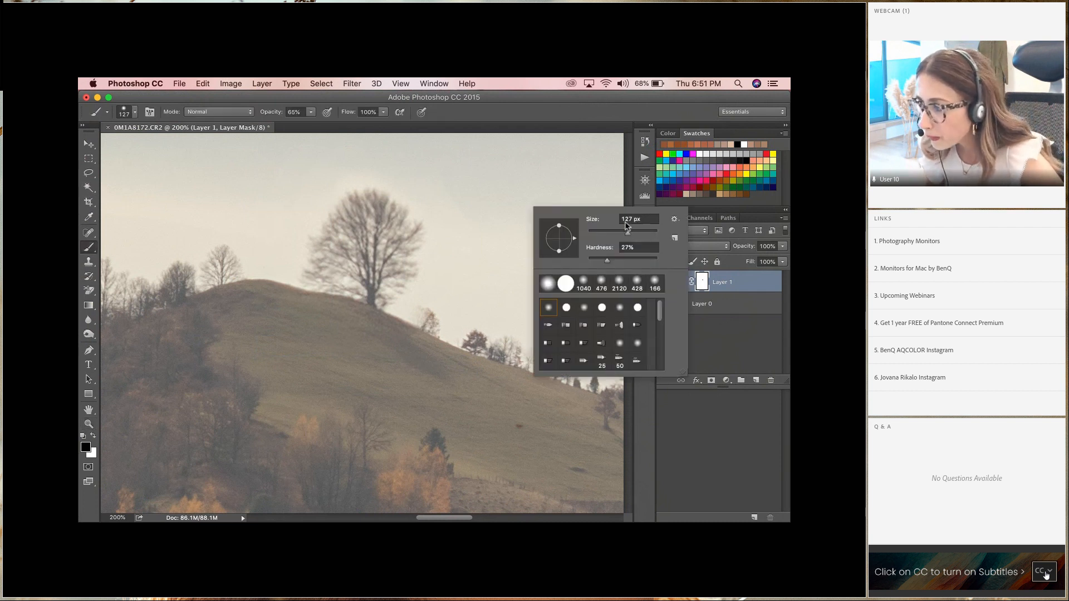
drag(628, 232, 613, 234)
key(Return)
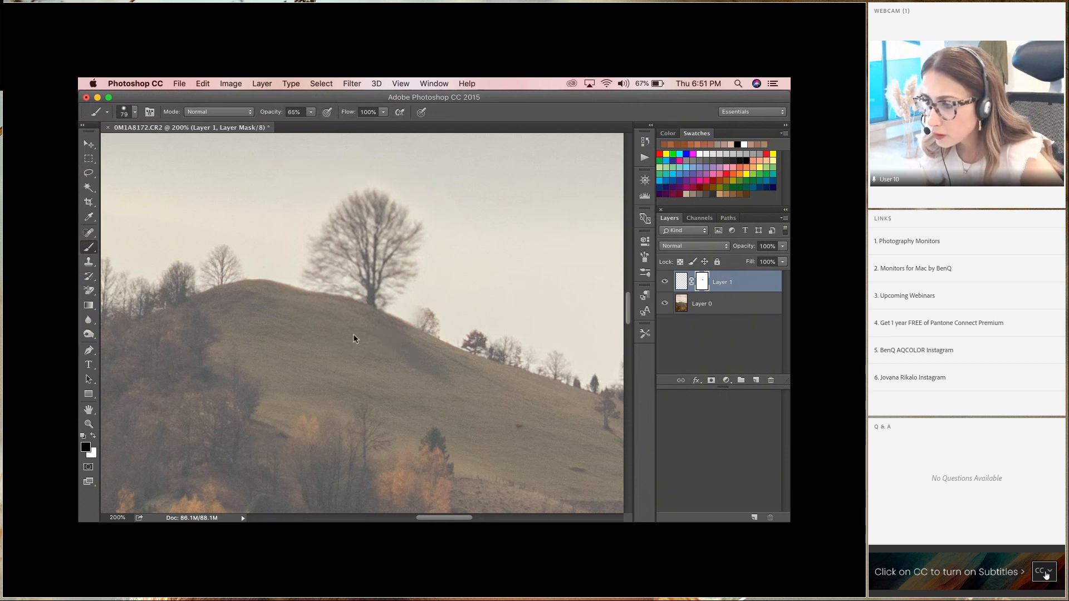
click(309, 113)
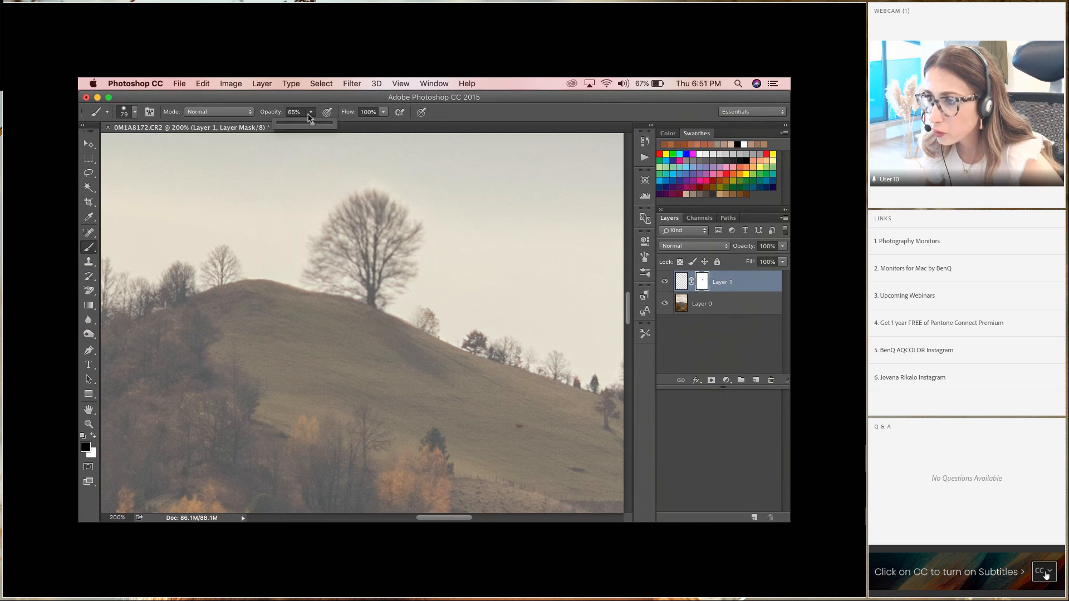
click(294, 123)
click(308, 114)
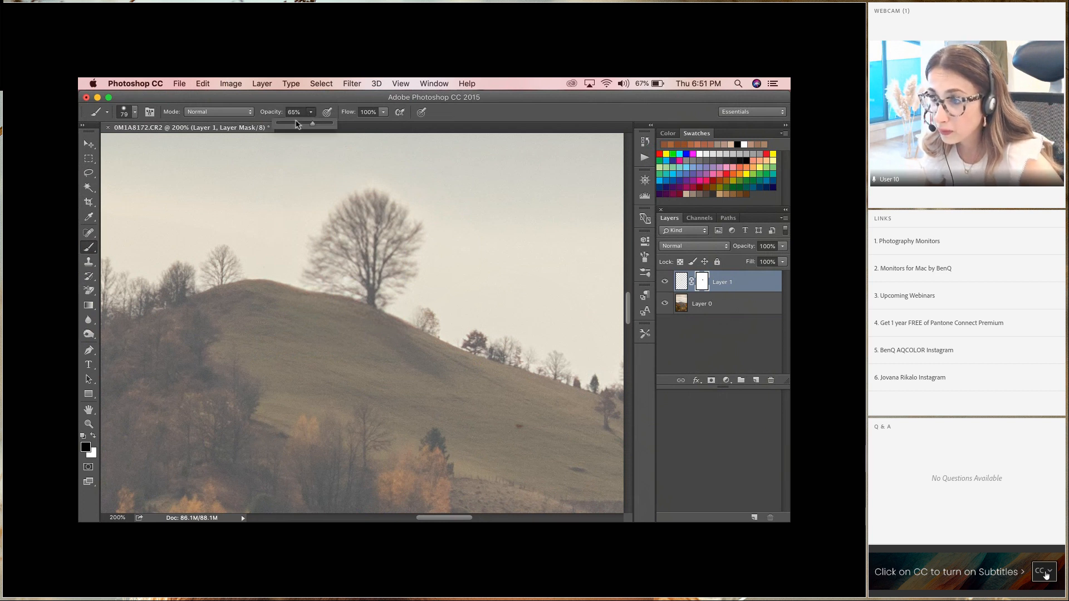
click(291, 123)
right_click(468, 182)
drag(557, 204, 543, 204)
click(420, 203)
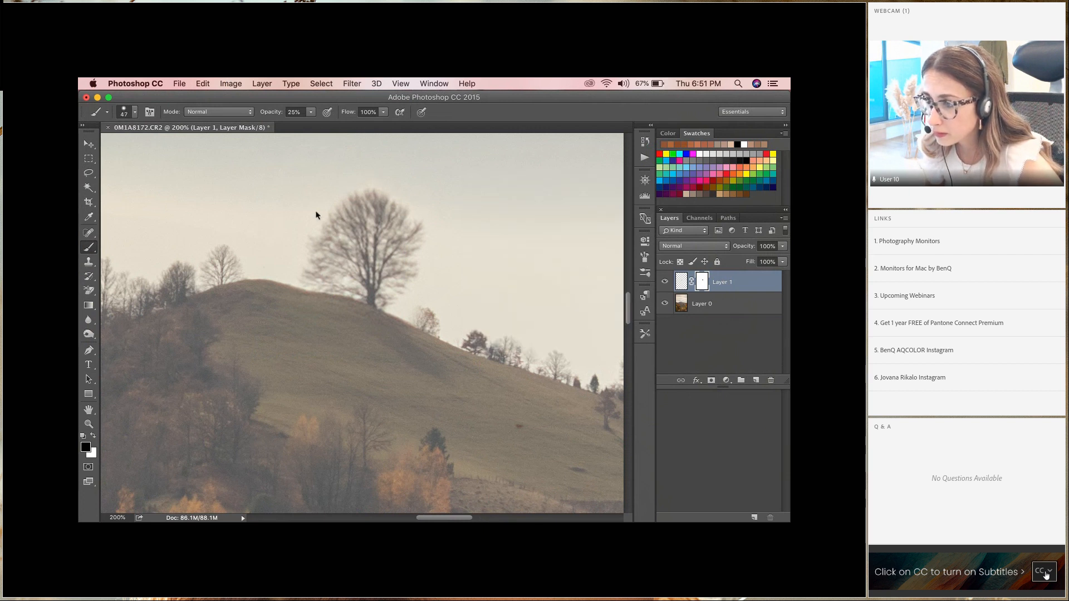
Step: Merge all visible layers into a single layer
click(88, 423)
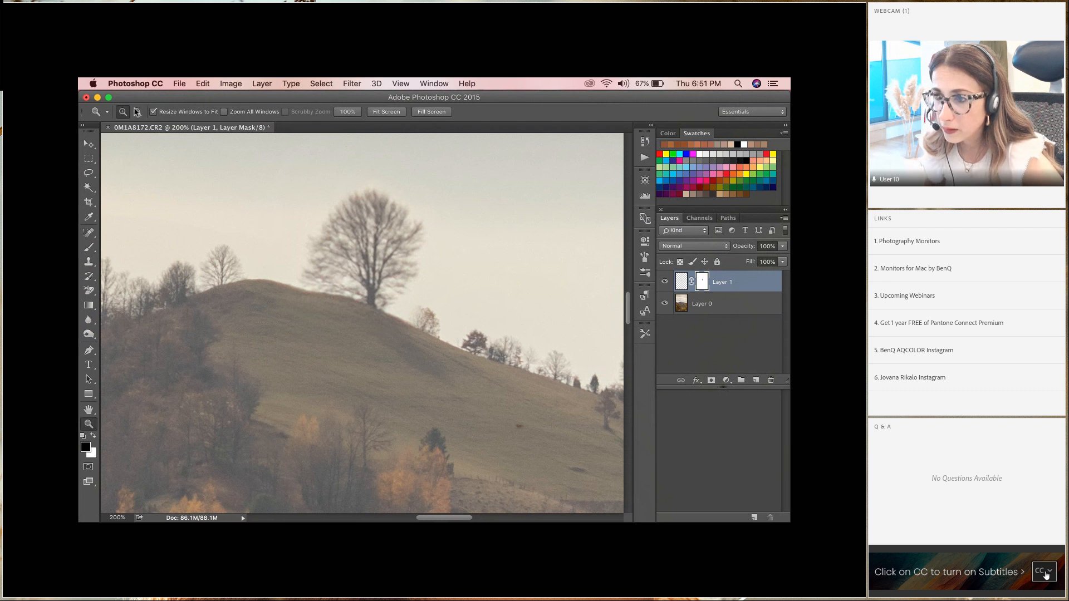
alt+click(357, 257)
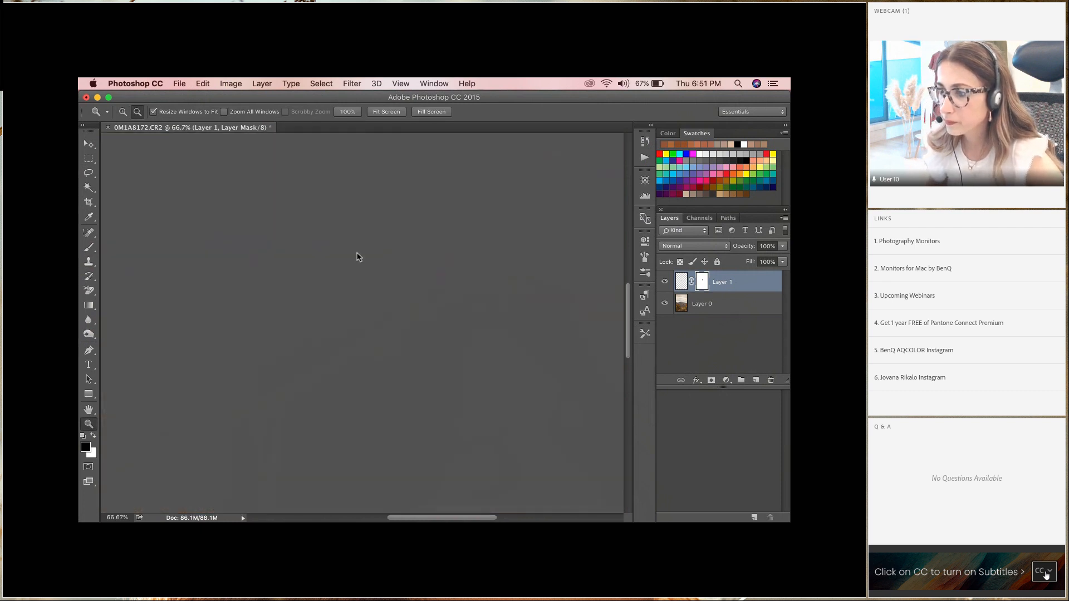
alt+click(519, 289)
alt+click(437, 271)
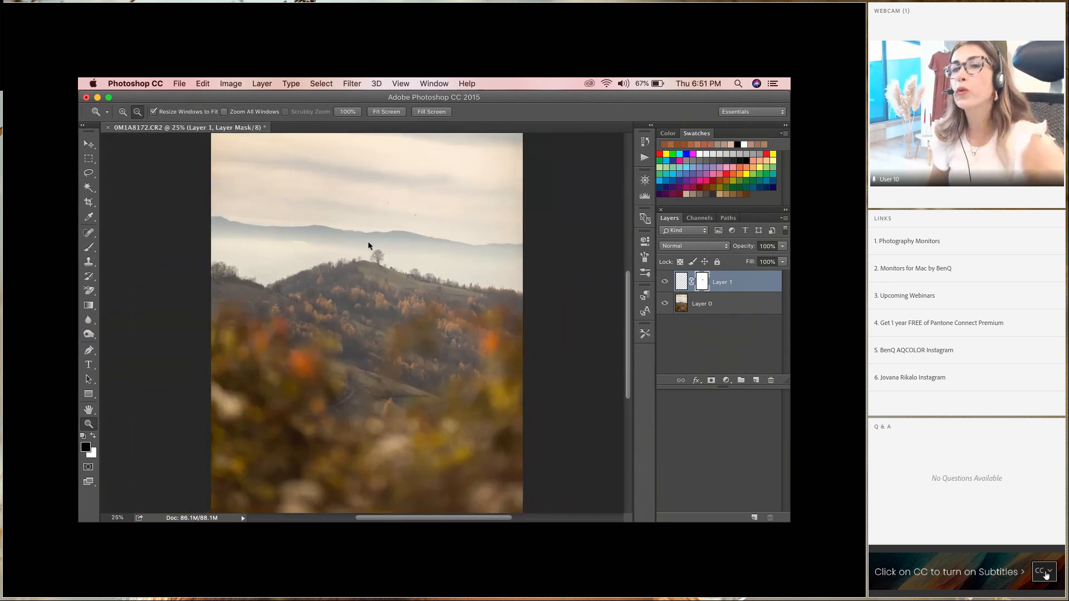
alt+click(482, 294)
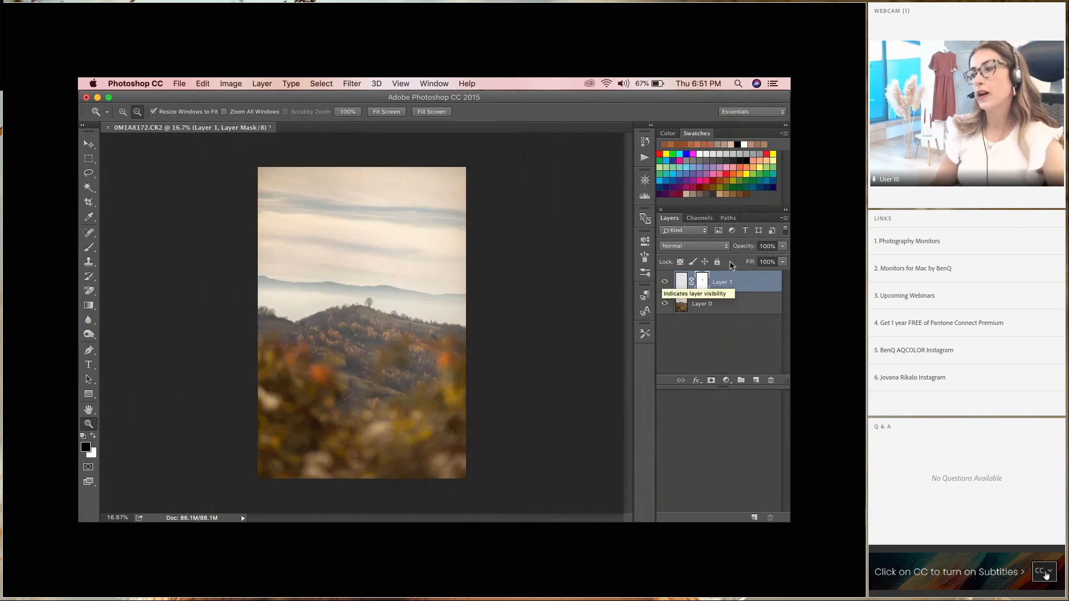
click(785, 219)
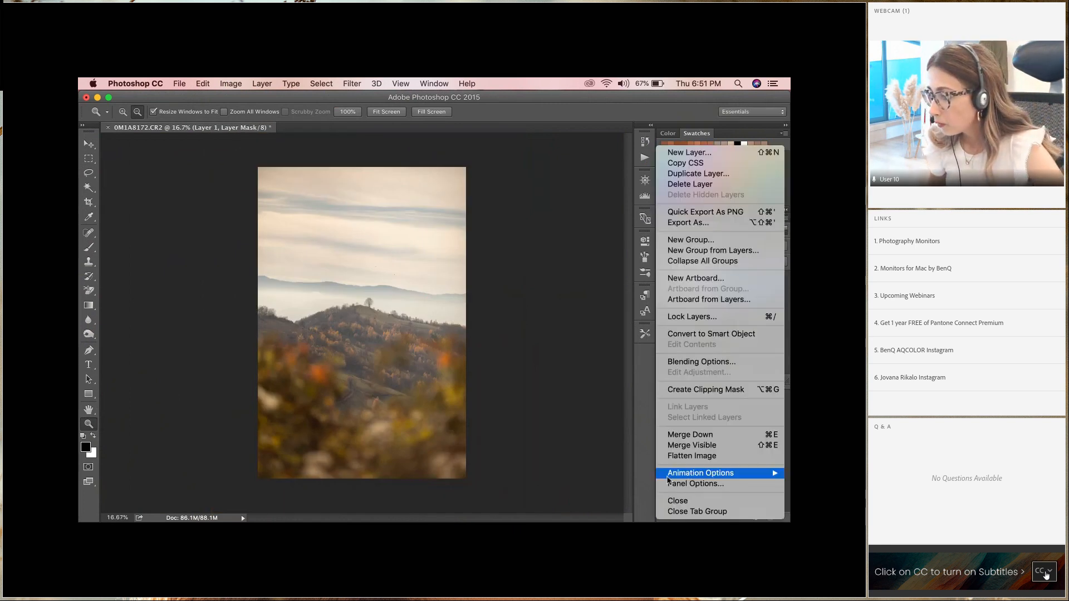
click(681, 445)
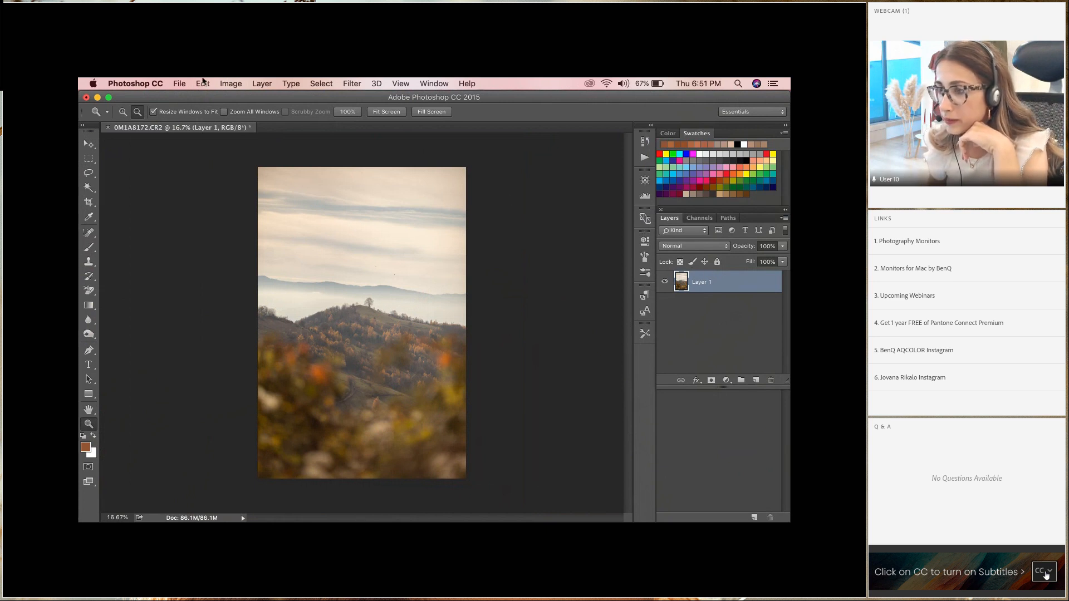
click(231, 84)
mouse_move(267, 113)
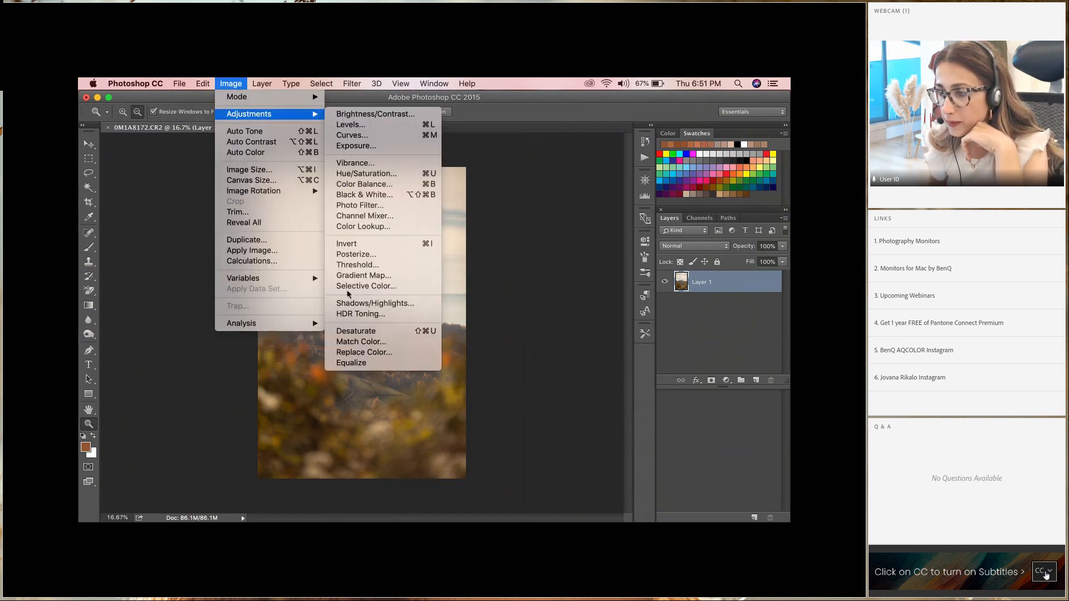
key(Return)
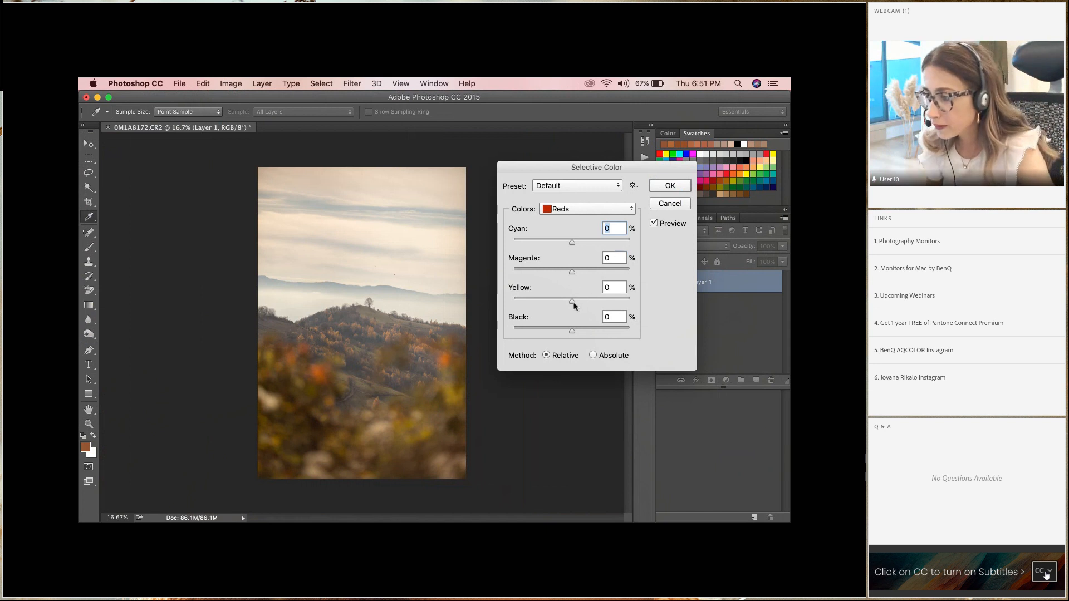
drag(574, 305, 538, 305)
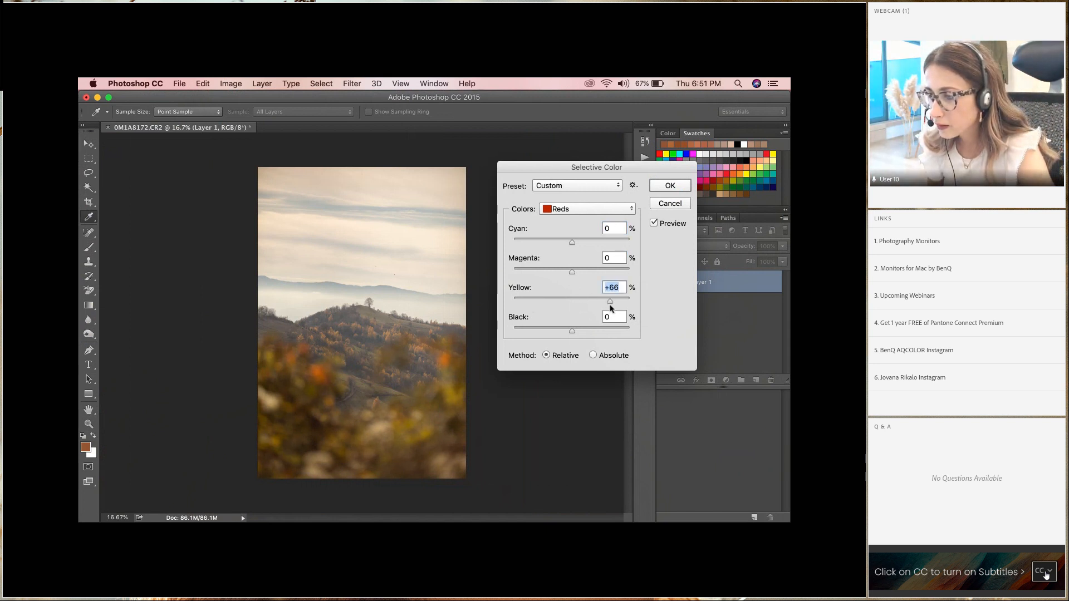
mouse_move(610, 308)
mouse_down()
mouse_move(597, 304)
mouse_move(612, 304)
mouse_up()
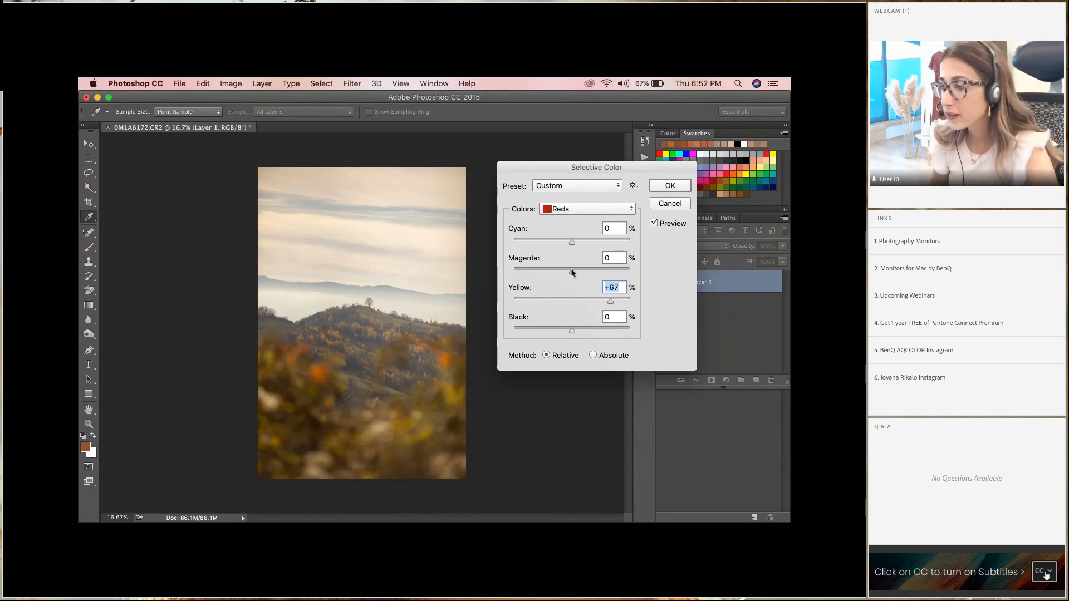
mouse_move(573, 273)
mouse_down()
mouse_move(632, 274)
mouse_move(579, 278)
mouse_up()
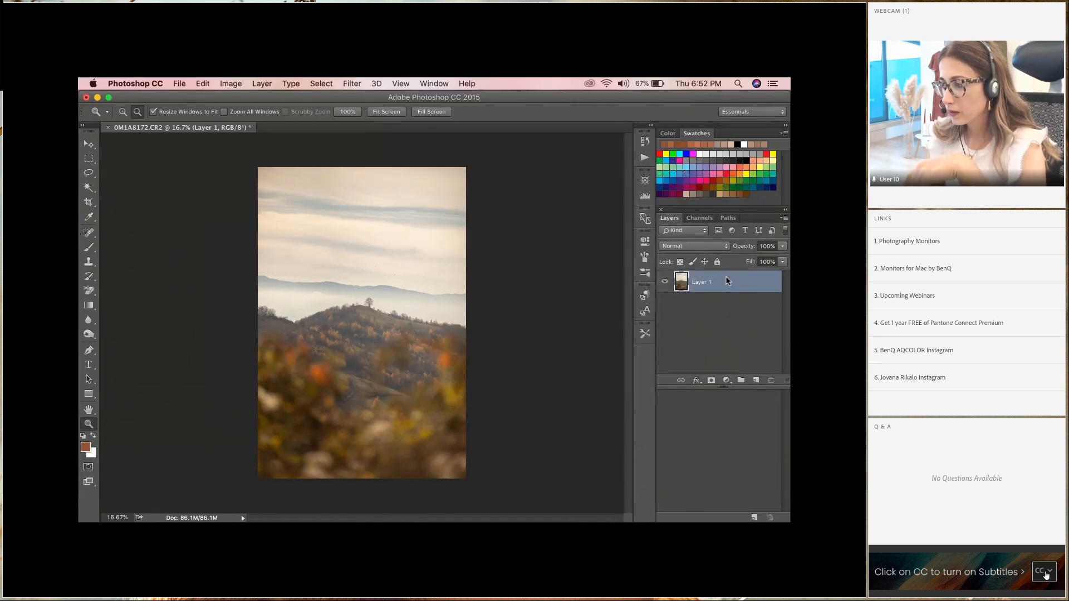
Step: Duplicate the merged Layer 1, keeping the default copy name
right_click(724, 282)
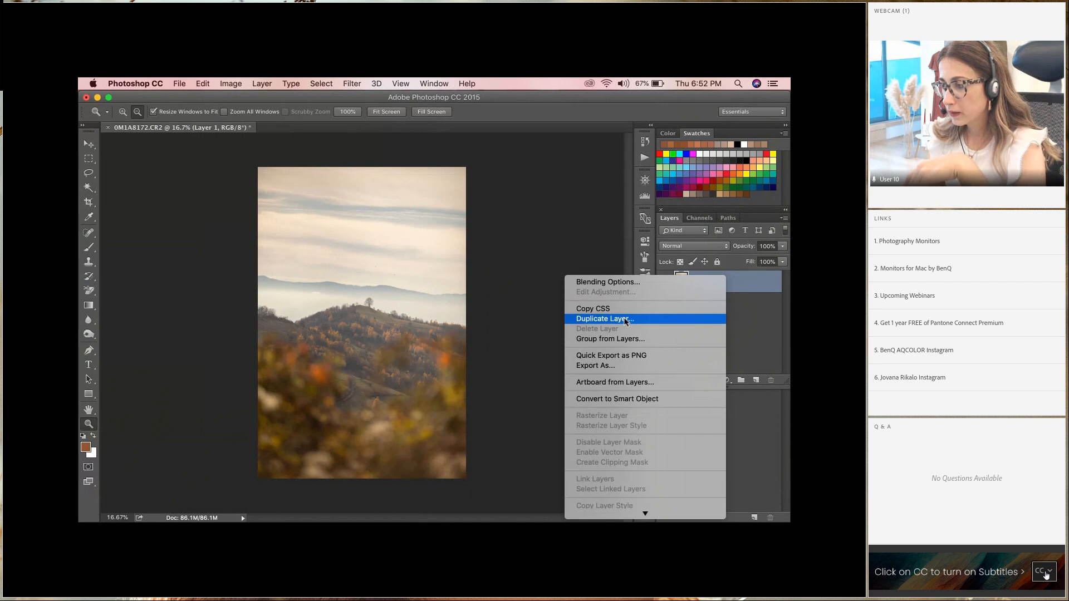
click(606, 318)
click(549, 248)
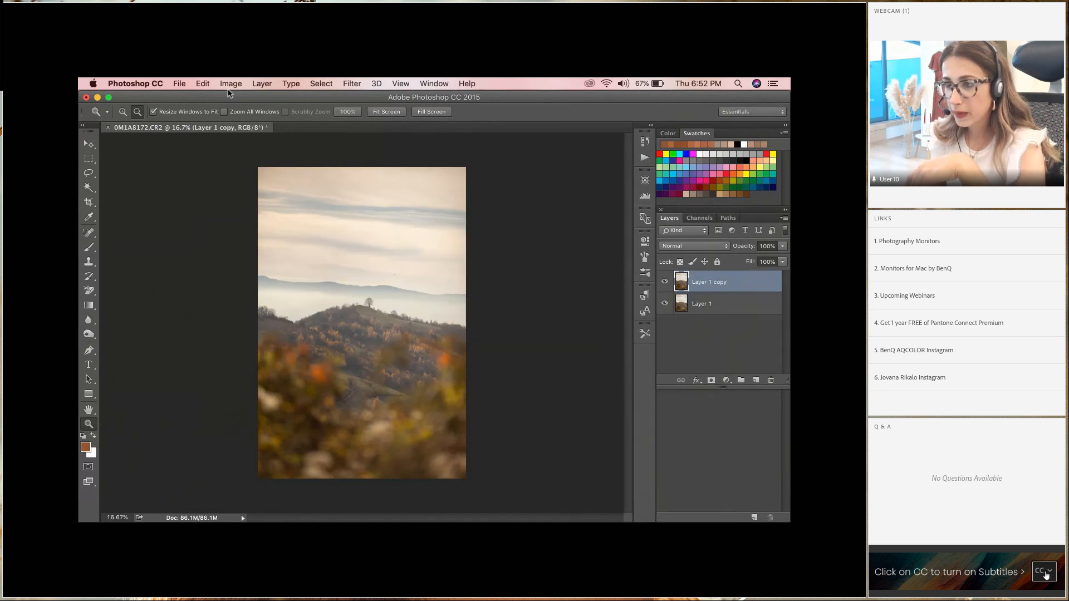
Step: Apply a Selective Color adjustment to the reds of the copy with Magenta +54%, Yellow +58% and Black +60%
click(231, 83)
mouse_move(256, 114)
click(345, 287)
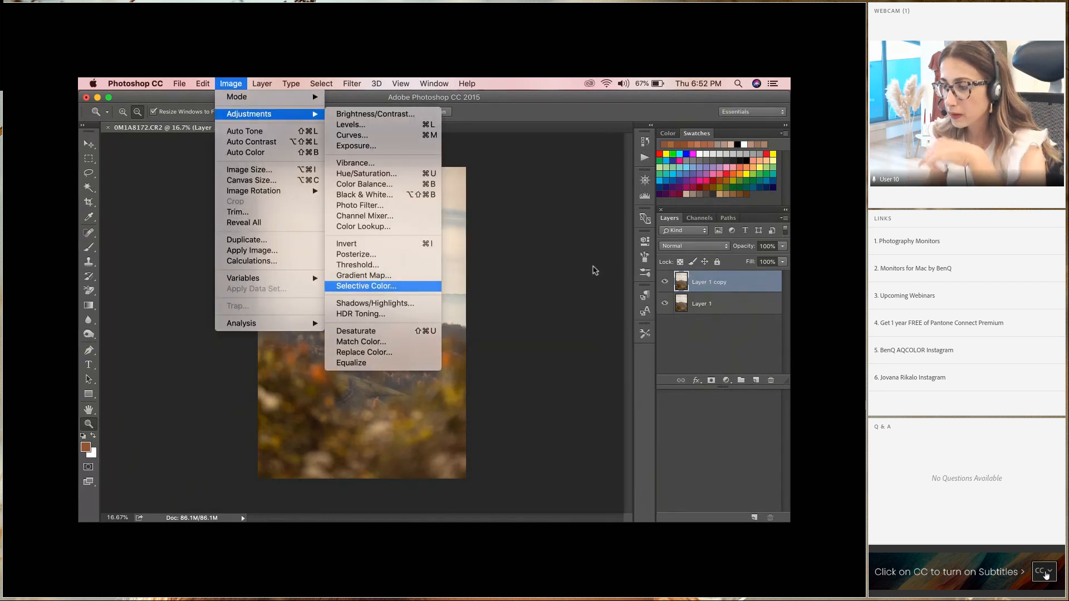
drag(600, 299, 607, 301)
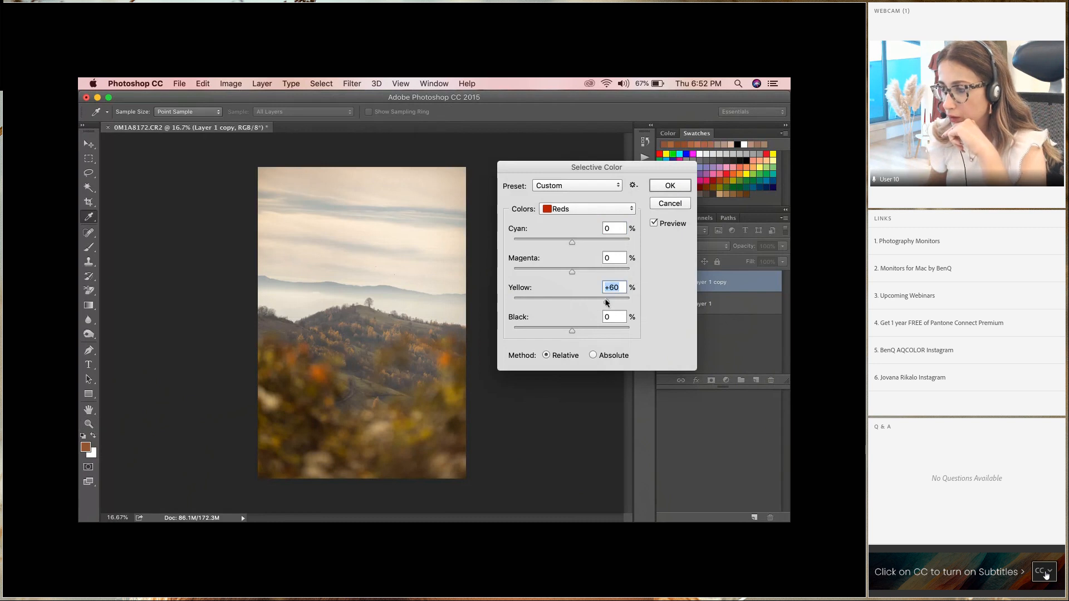
click(607, 330)
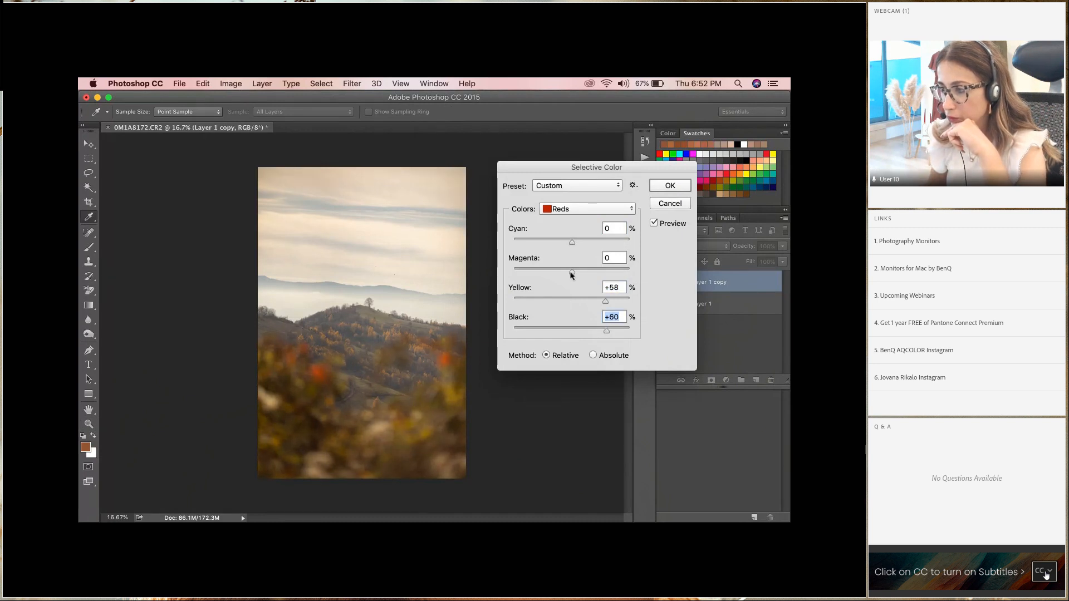
drag(572, 271, 615, 273)
click(662, 184)
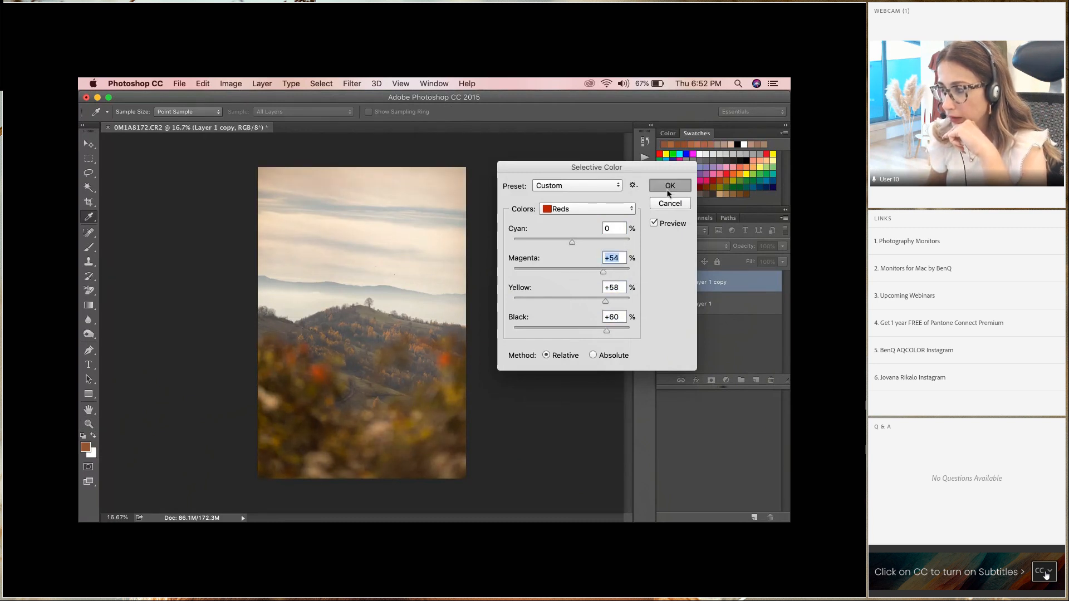
key(z)
Step: Add a mask to Layer 1 copy and paint black over the blurred red foreground foliage with a 364 px brush at 25% opacity
click(711, 380)
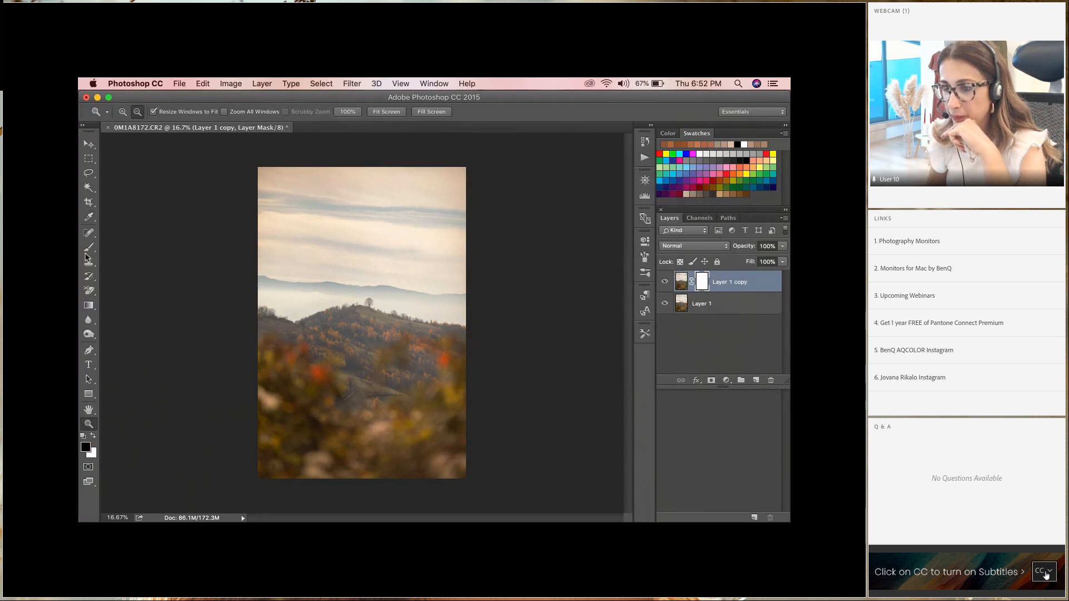
key(b)
right_click(455, 318)
click(565, 344)
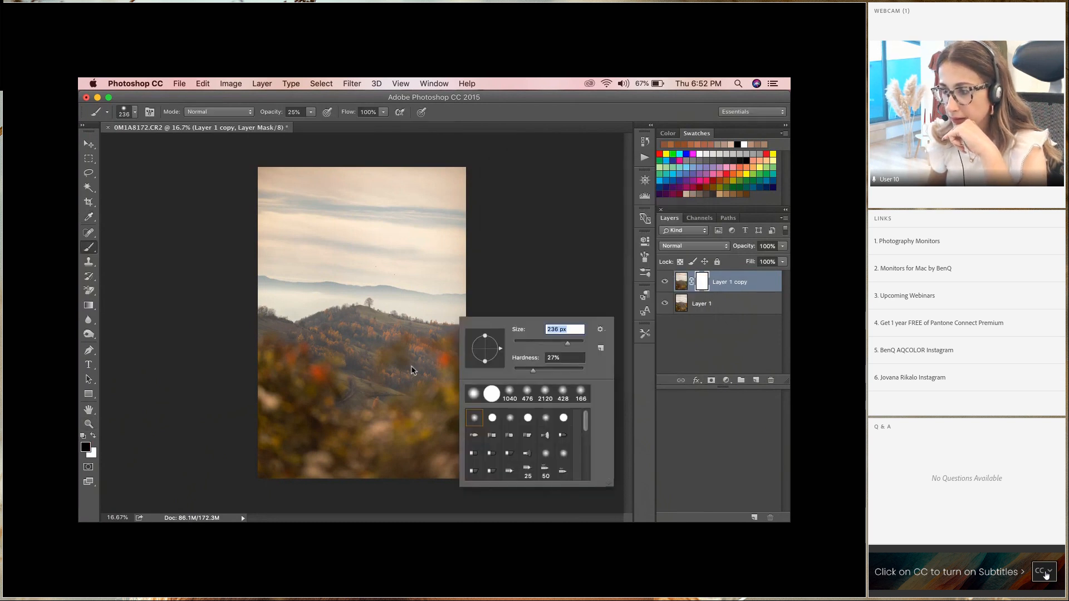
click(318, 372)
mouse_move(323, 382)
mouse_down()
mouse_move(313, 364)
mouse_move(324, 375)
mouse_move(316, 399)
mouse_up()
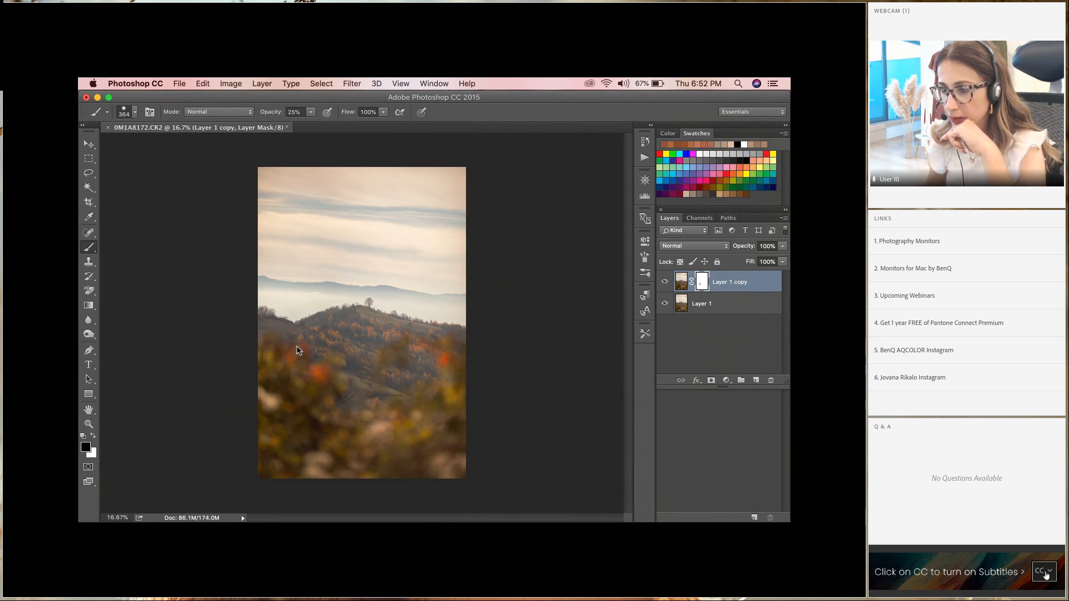
drag(446, 366, 454, 359)
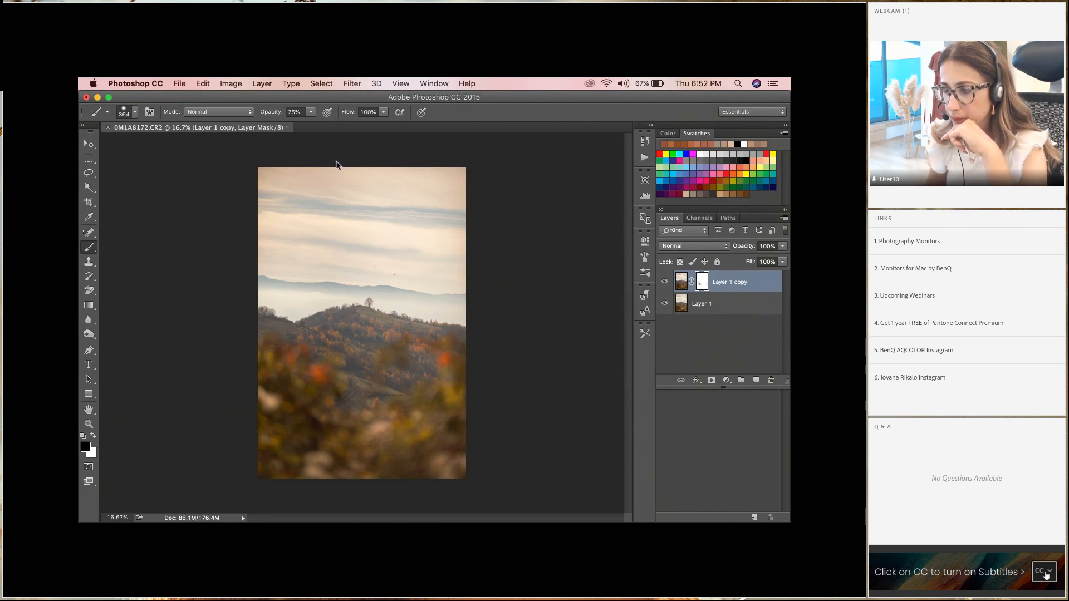
Step: Raise the brush opacity to 65% and mask more of the copy over the blurred foreground foliage
click(310, 113)
drag(313, 123, 335, 123)
right_click(467, 278)
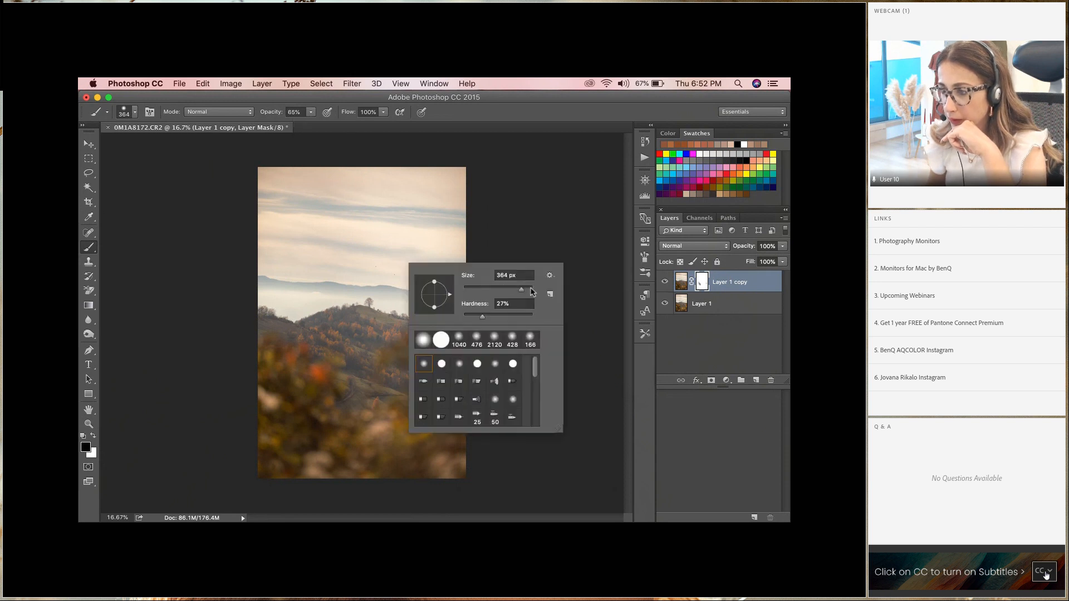
click(339, 393)
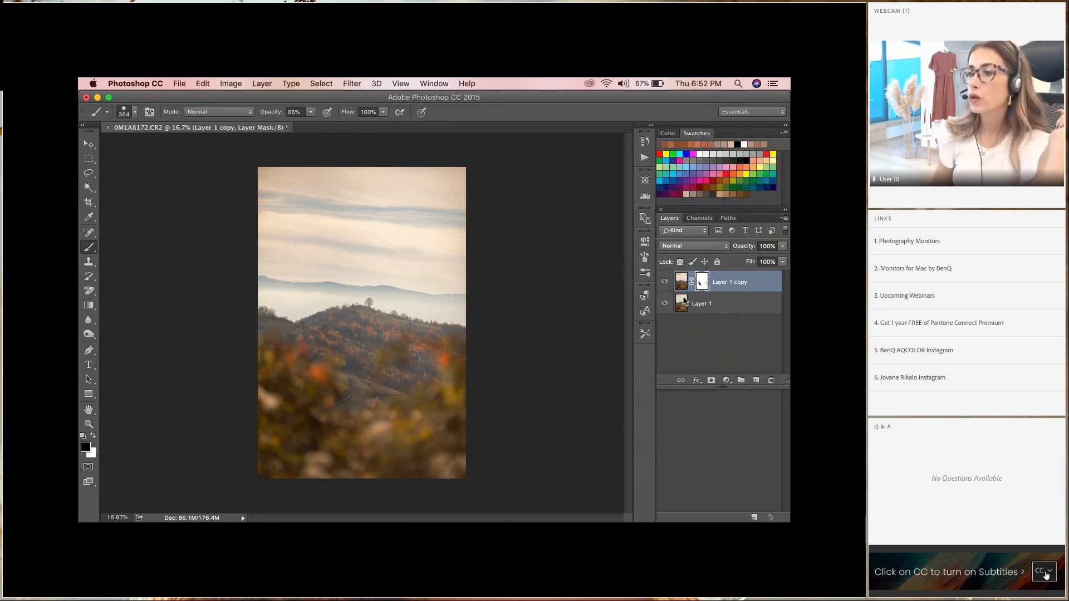
Step: Compare the image with Layer 1 copy hidden and shown, and merge all visible layers
click(665, 282)
click(664, 282)
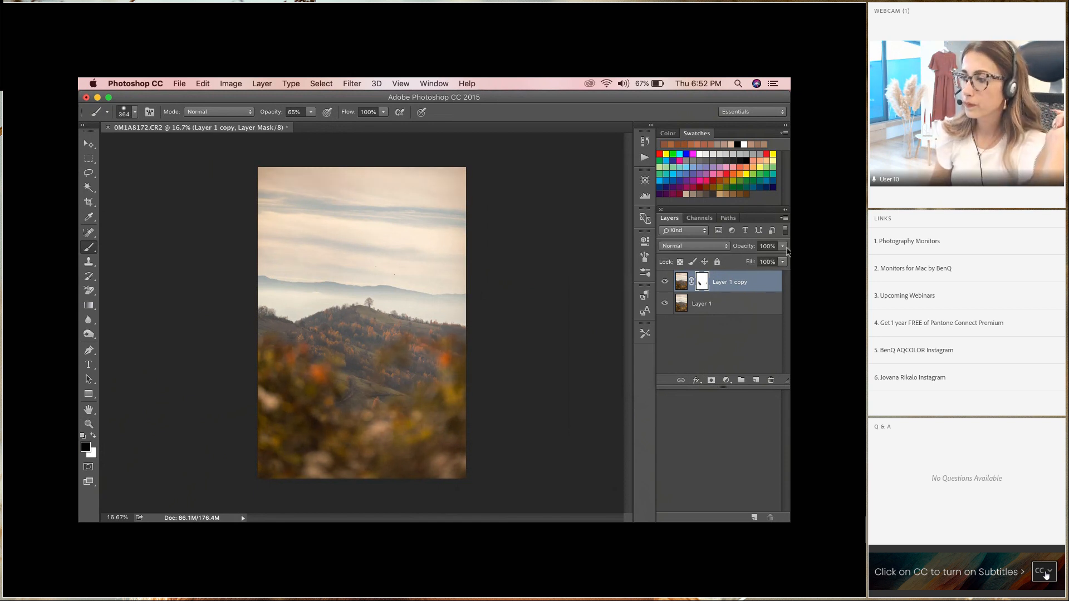
click(786, 220)
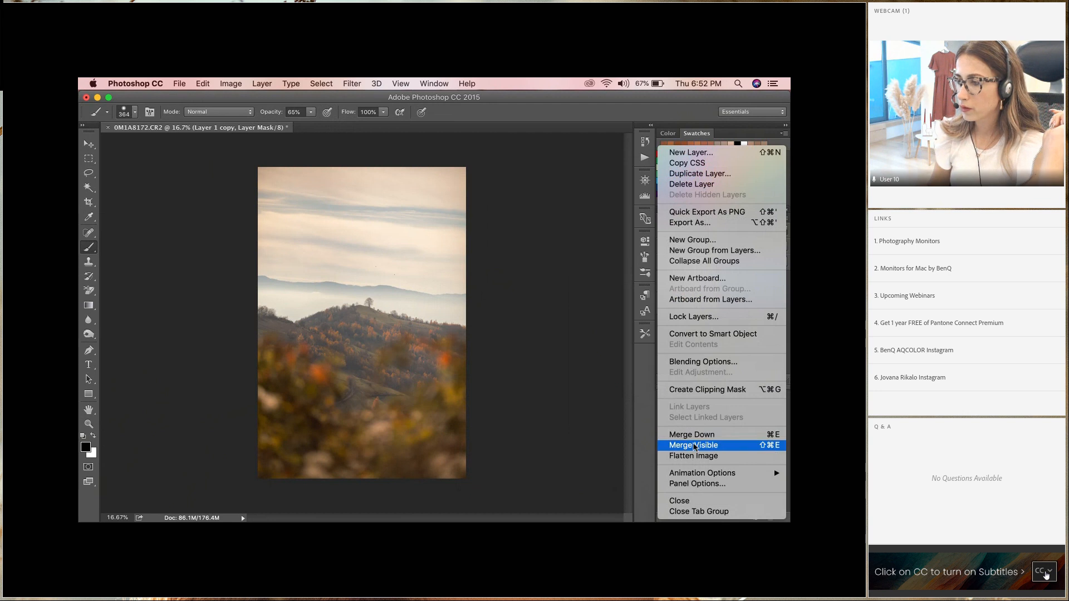
click(694, 445)
Step: In a Selective Color adjustment, set the yellows to Cyan -22%, Magenta -3%, Yellow +42% and Black +17%
click(228, 84)
mouse_move(249, 114)
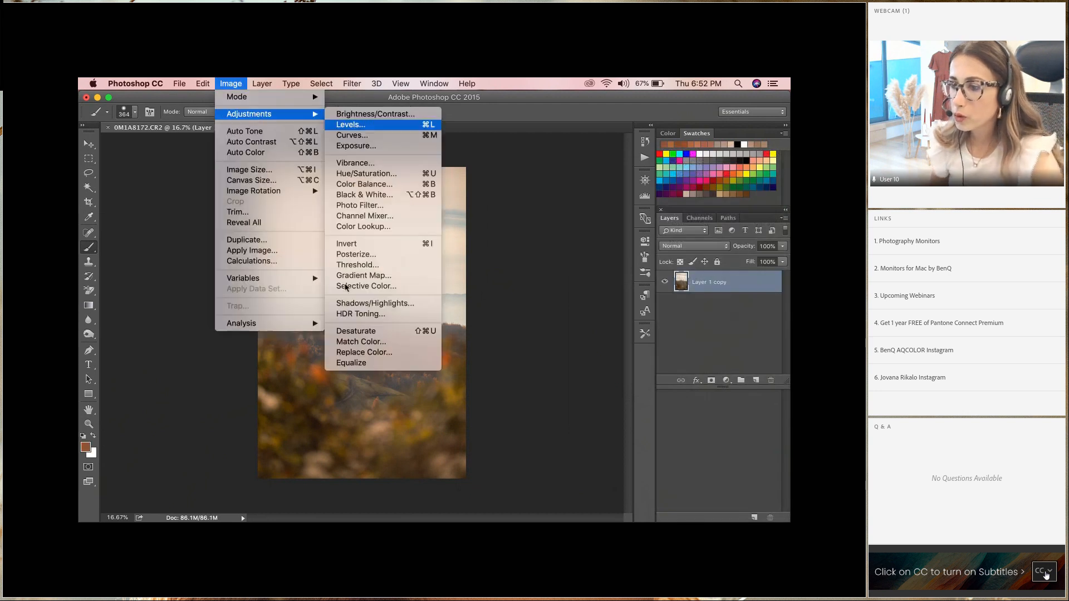
click(359, 286)
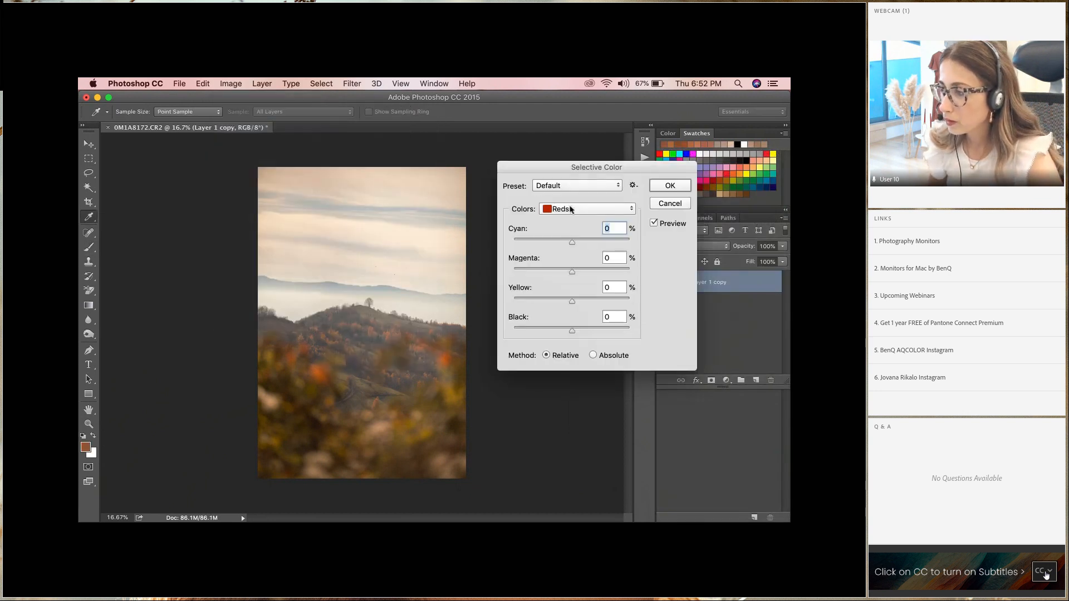
click(570, 209)
click(568, 220)
drag(572, 301, 582, 329)
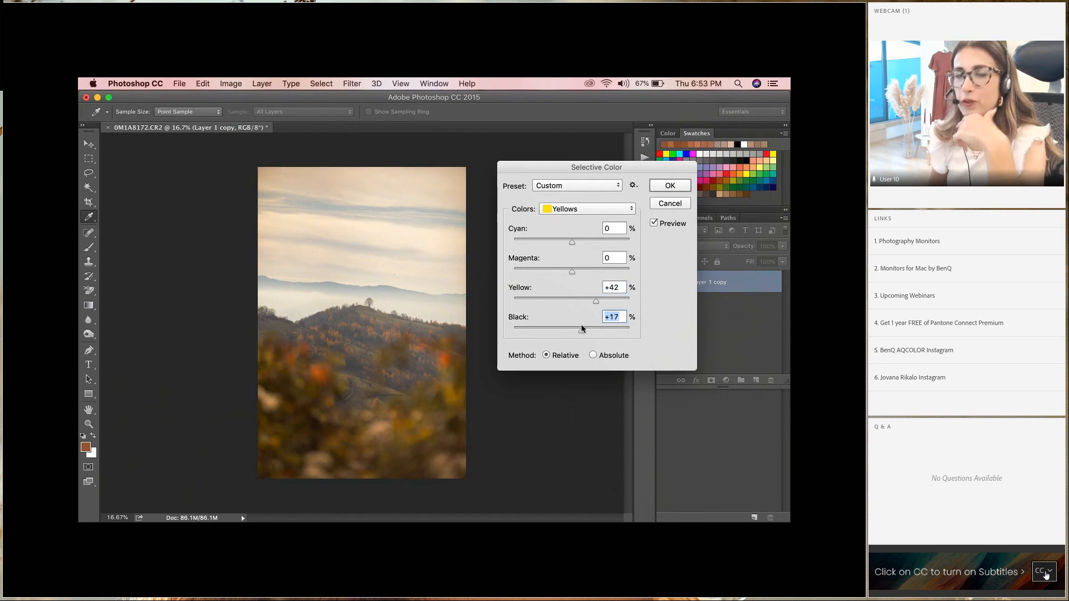
mouse_move(572, 272)
mouse_down()
mouse_move(557, 273)
mouse_move(602, 273)
mouse_move(569, 277)
mouse_up()
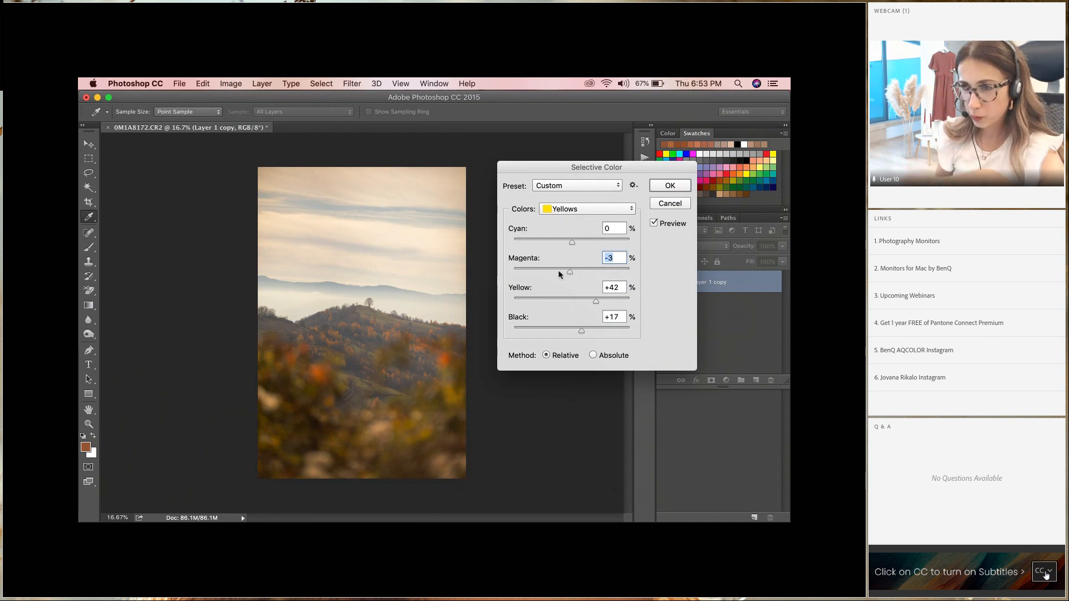
drag(589, 243, 554, 247)
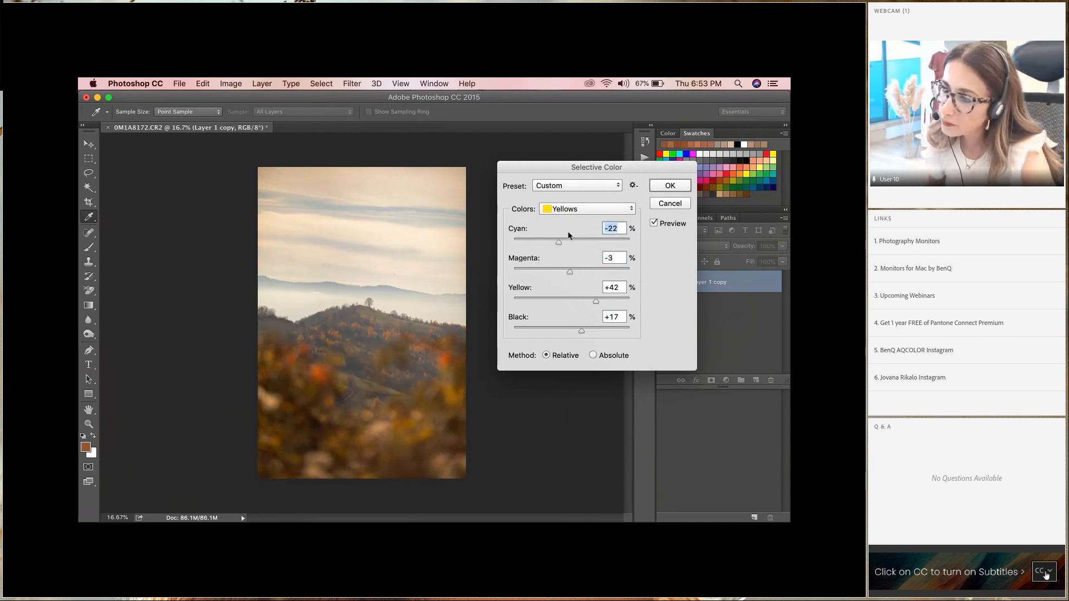
Step: Set the greens to Magenta +42%, Yellow -32% and Black +9%, and apply the Selective Color adjustment
click(579, 214)
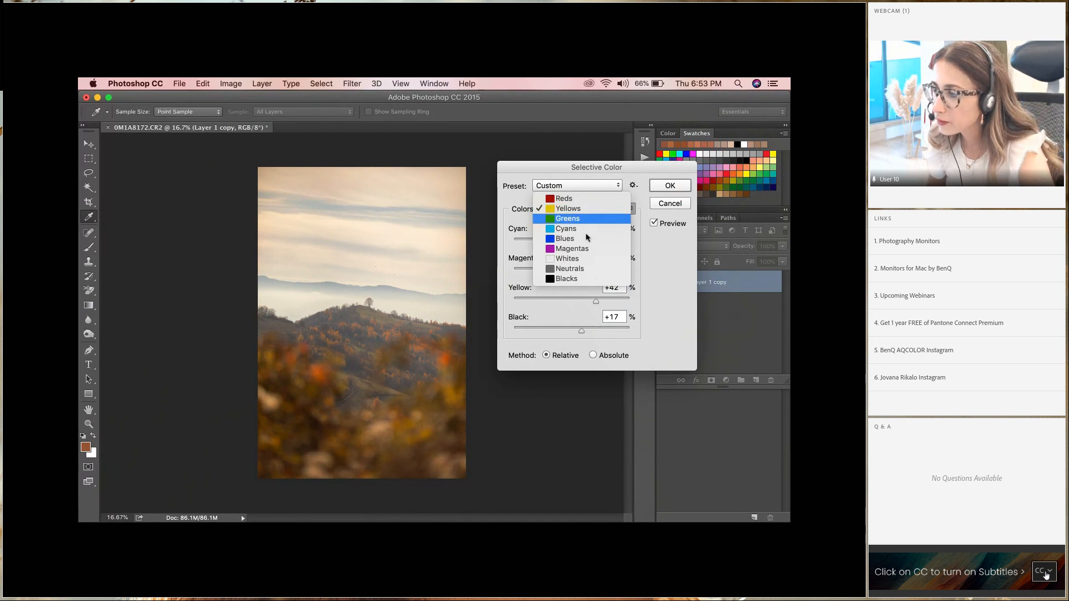
click(582, 218)
mouse_move(575, 271)
mouse_down()
mouse_move(529, 272)
mouse_move(596, 271)
mouse_up()
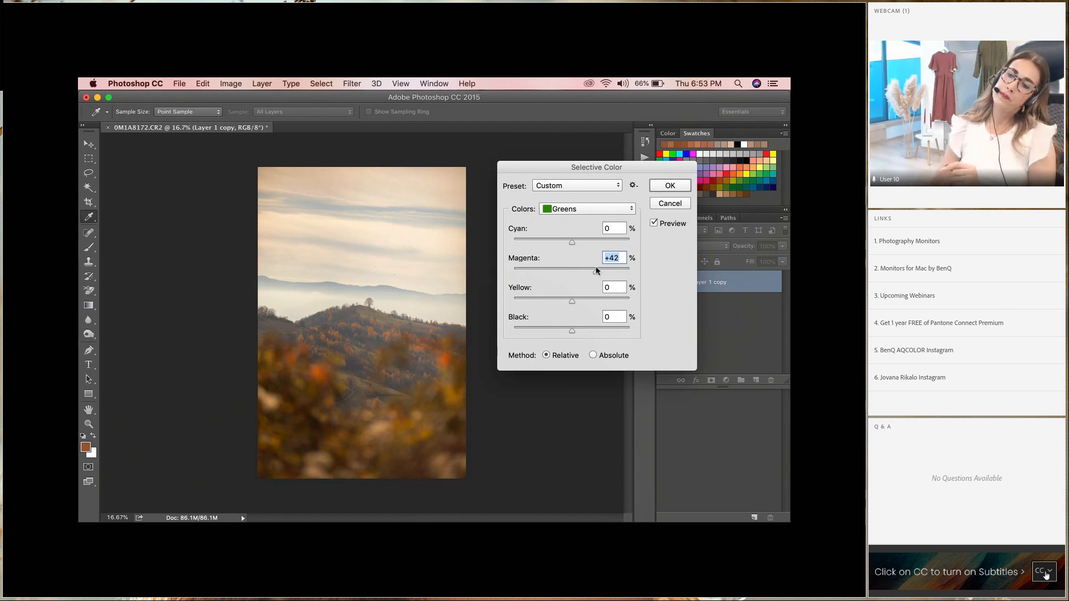
drag(576, 305, 553, 278)
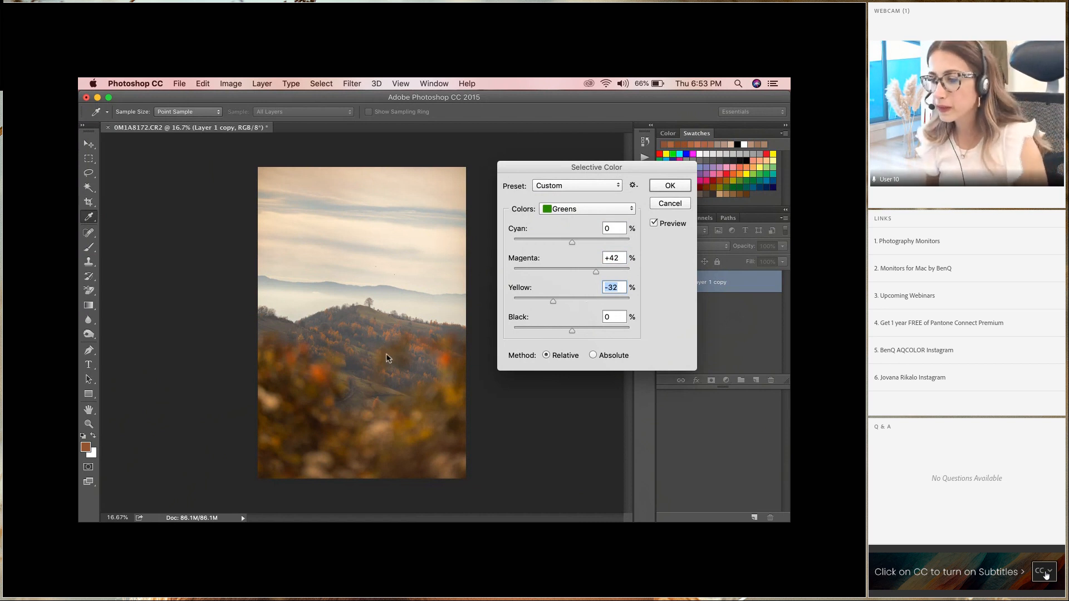
drag(573, 333, 570, 332)
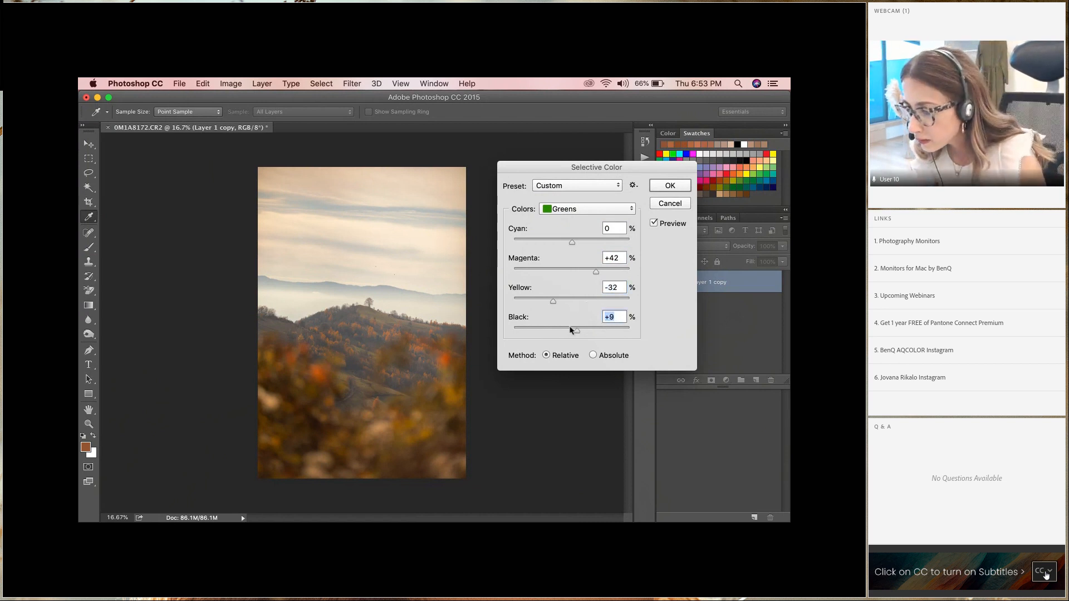
click(656, 202)
key(b)
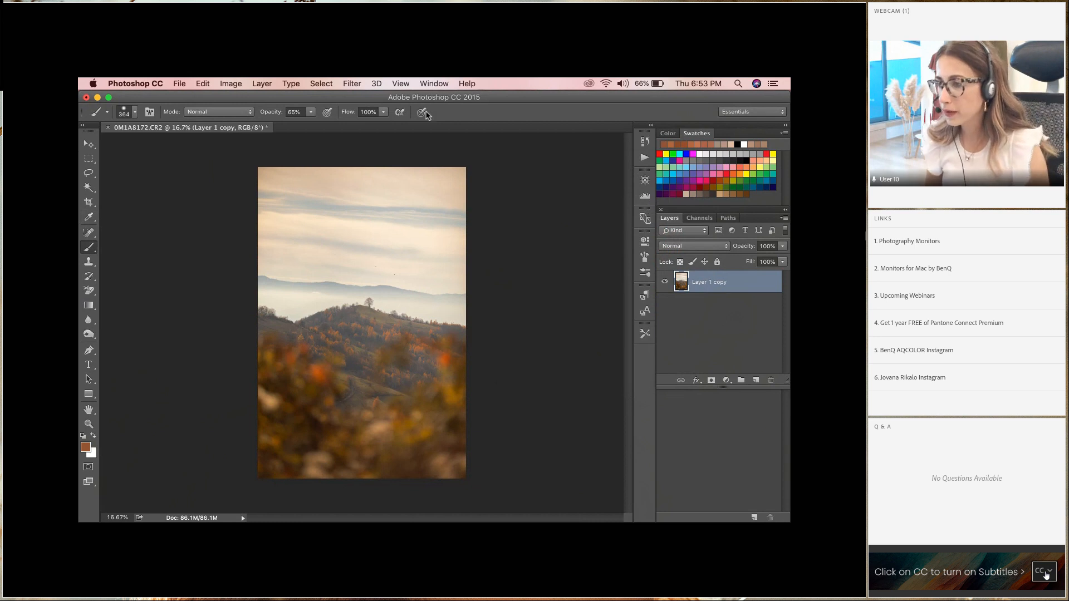
click(240, 83)
mouse_move(256, 113)
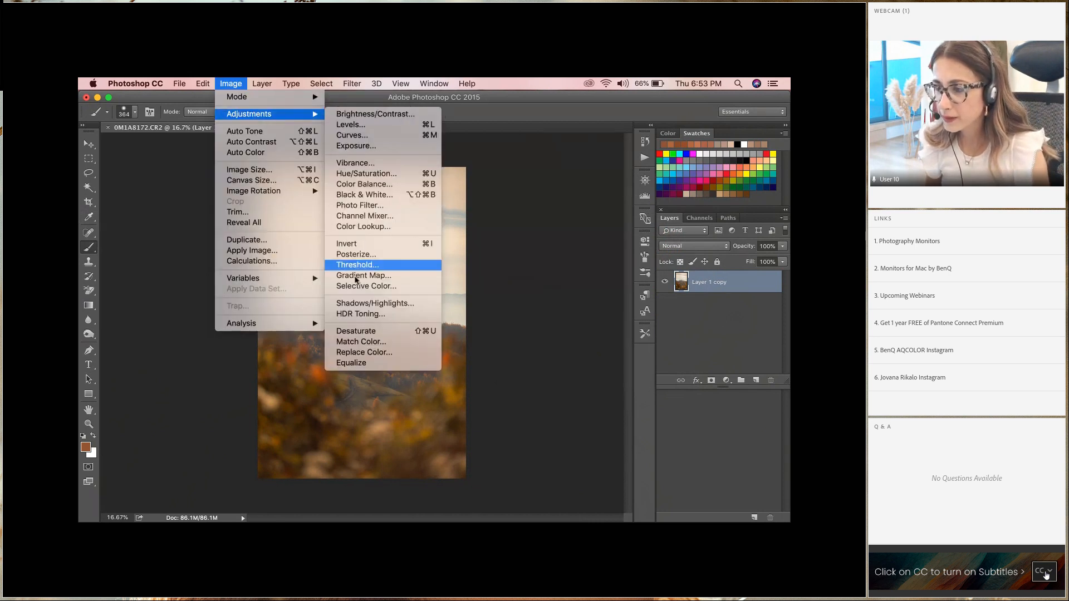
click(358, 285)
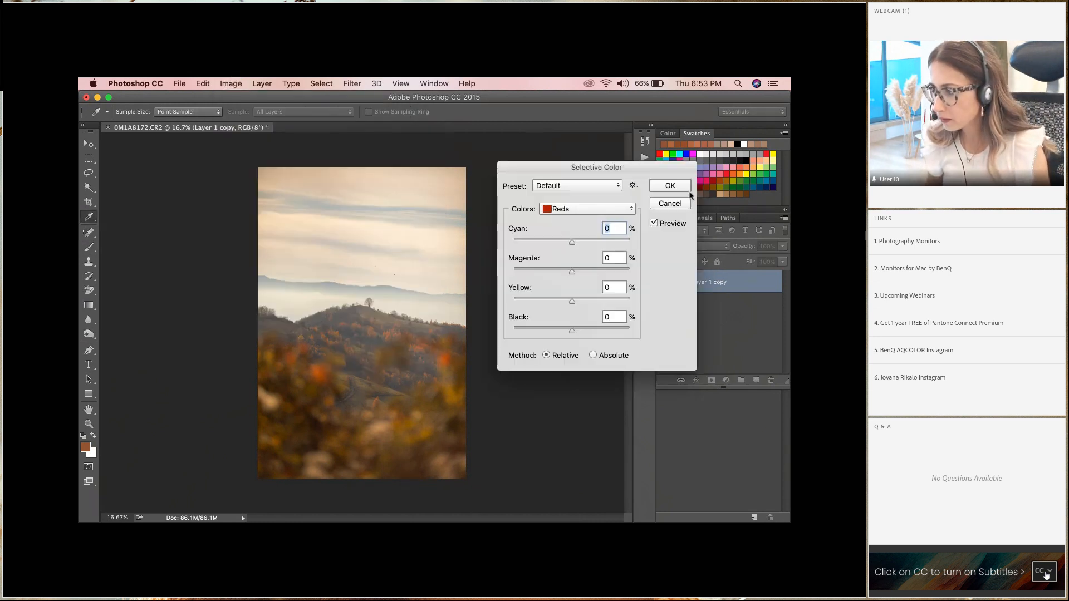
key(Escape)
Step: Apply an RGB Curves adjustment with the black point output at 2 and points at input 74, output 58 and input 131, output 143
click(230, 83)
mouse_move(245, 113)
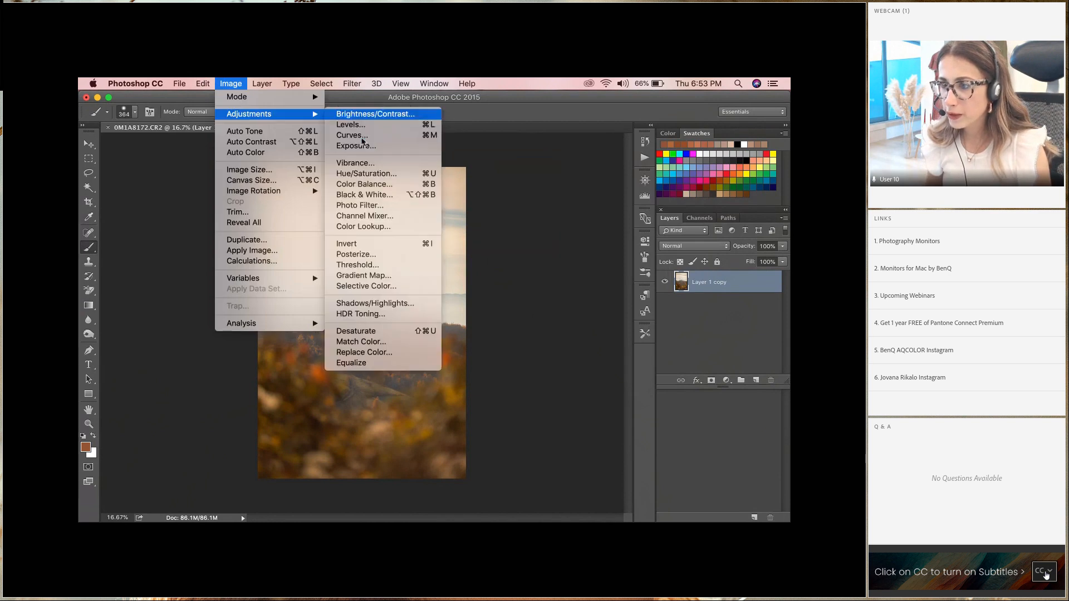
key(Return)
drag(471, 157, 662, 161)
click(485, 352)
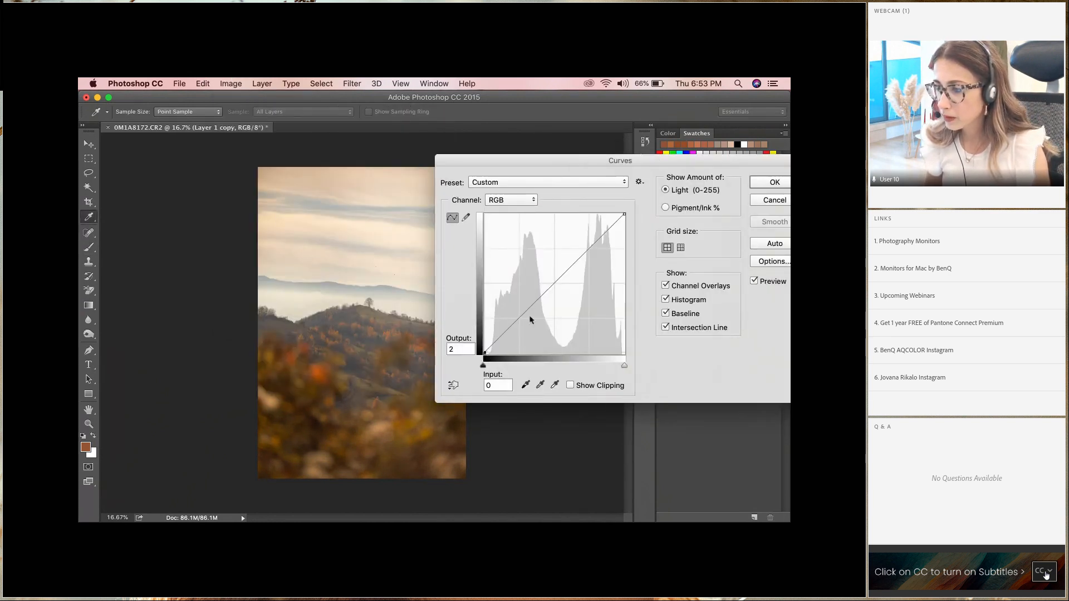
mouse_move(520, 318)
mouse_down()
mouse_move(523, 337)
mouse_move(525, 322)
mouse_up()
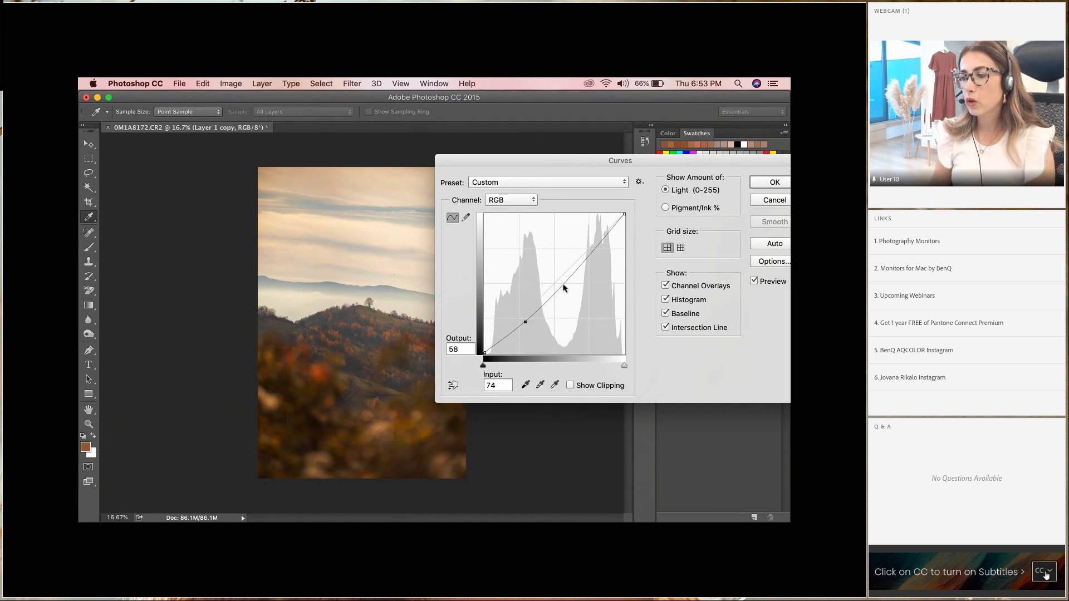
drag(559, 286, 557, 279)
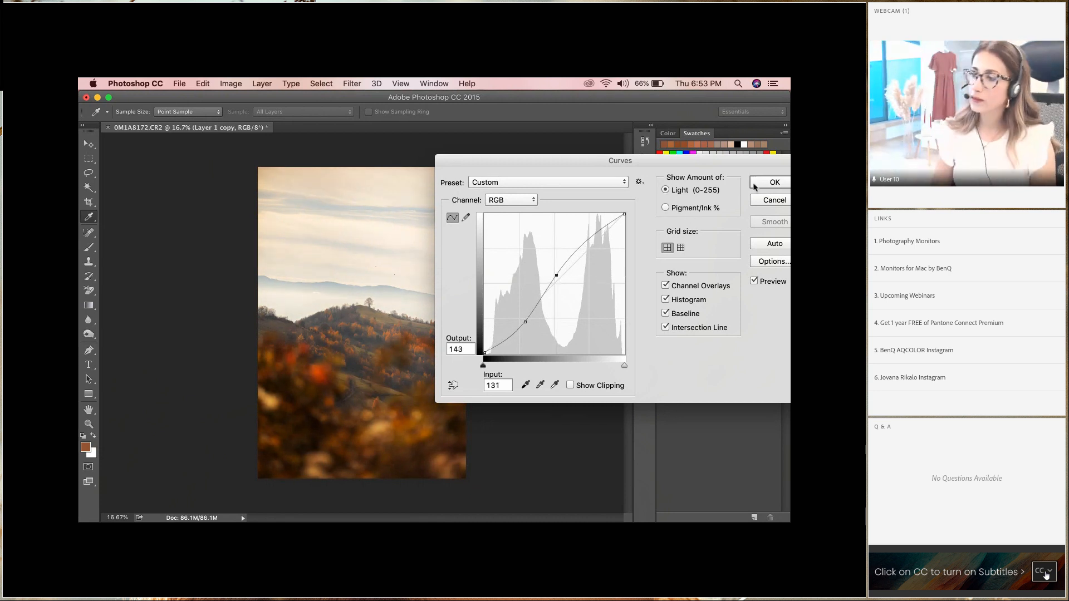
click(776, 182)
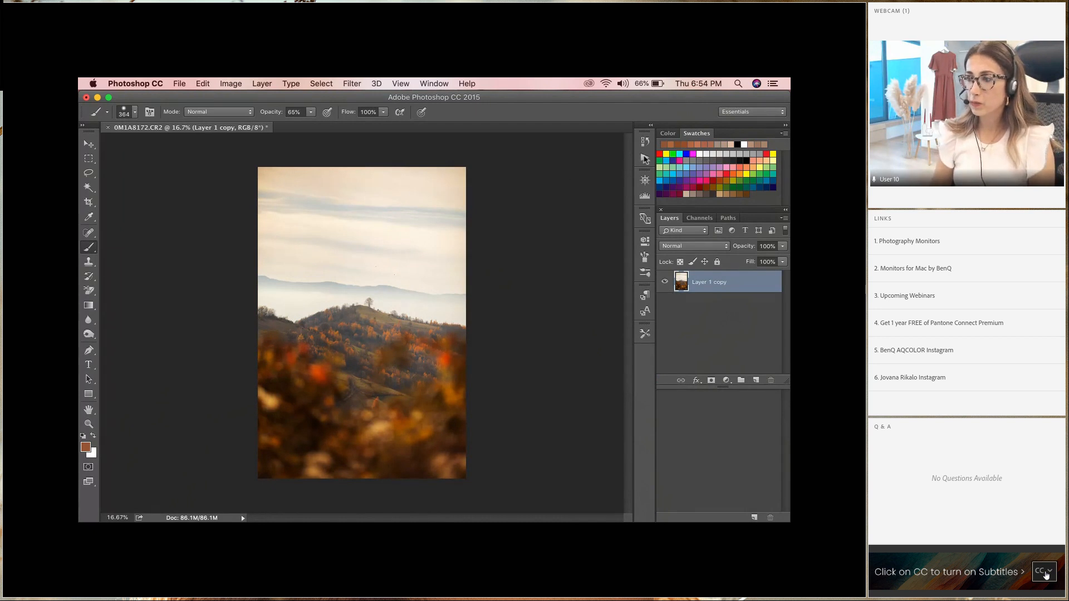
Step: Compare the image before and after the Curves adjustment using the history states, ending on the Curves state
click(645, 157)
click(531, 134)
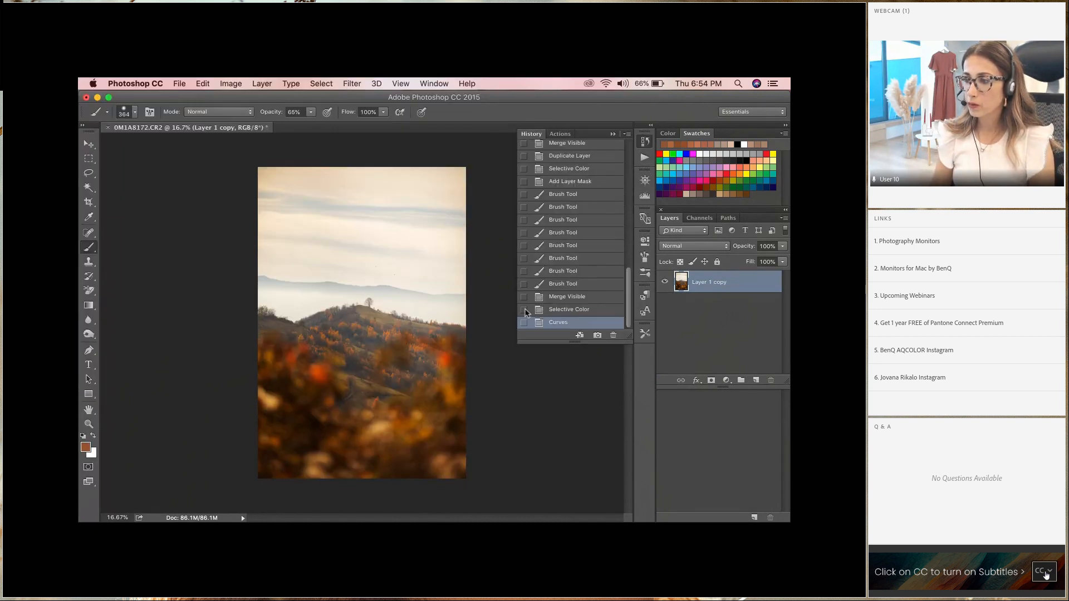
click(561, 311)
click(559, 323)
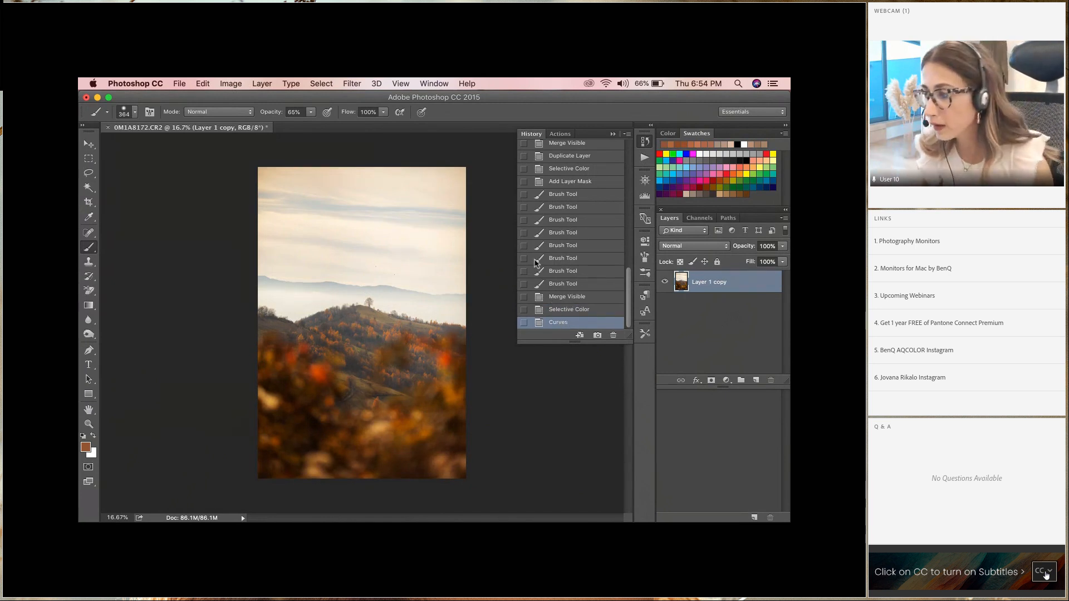
click(229, 84)
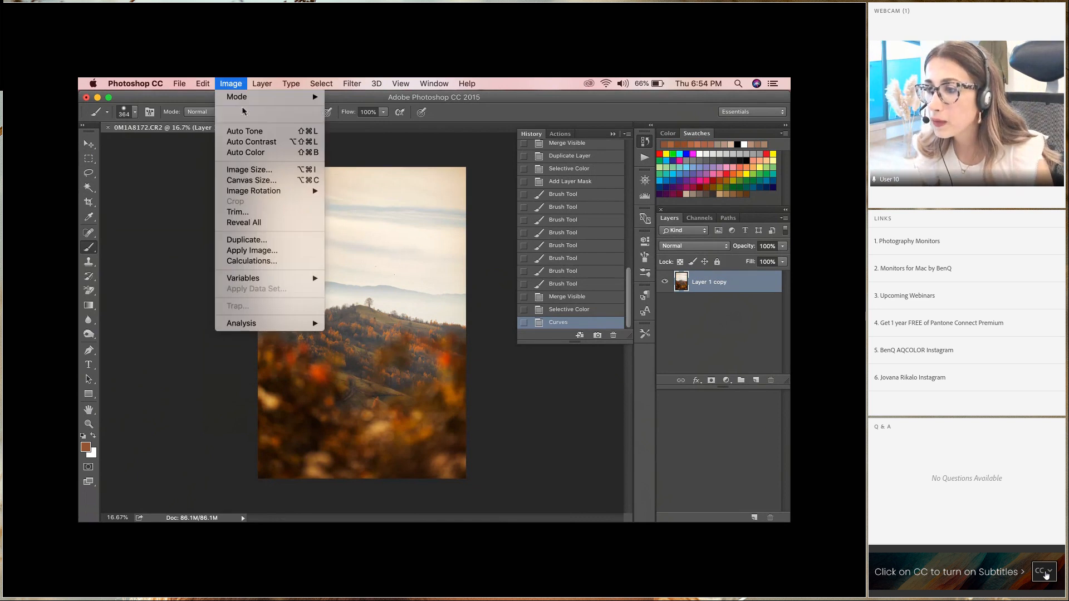
mouse_move(245, 114)
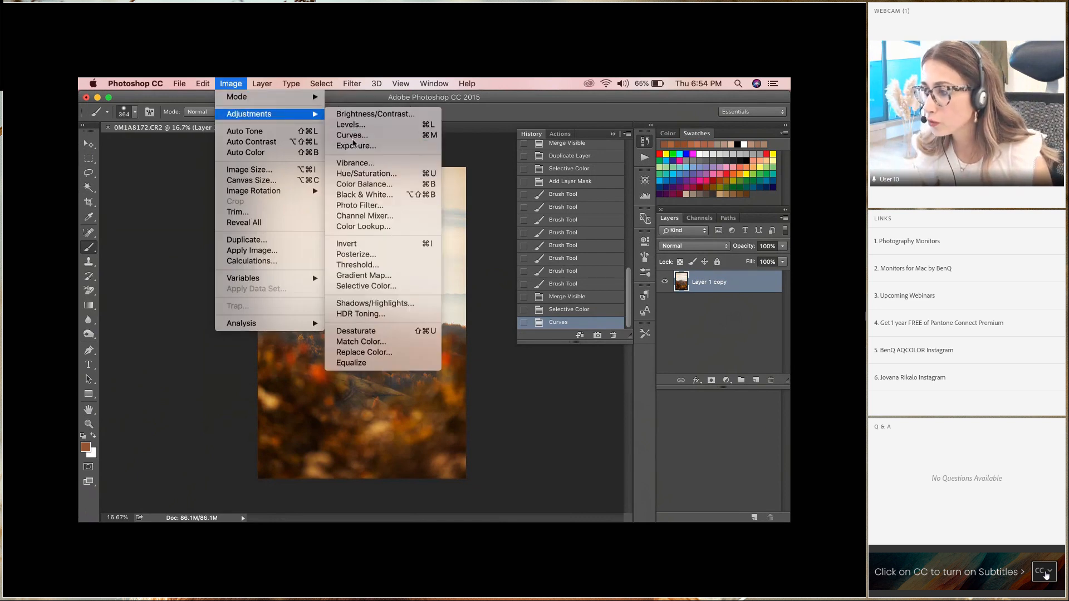
click(352, 135)
drag(422, 159, 624, 171)
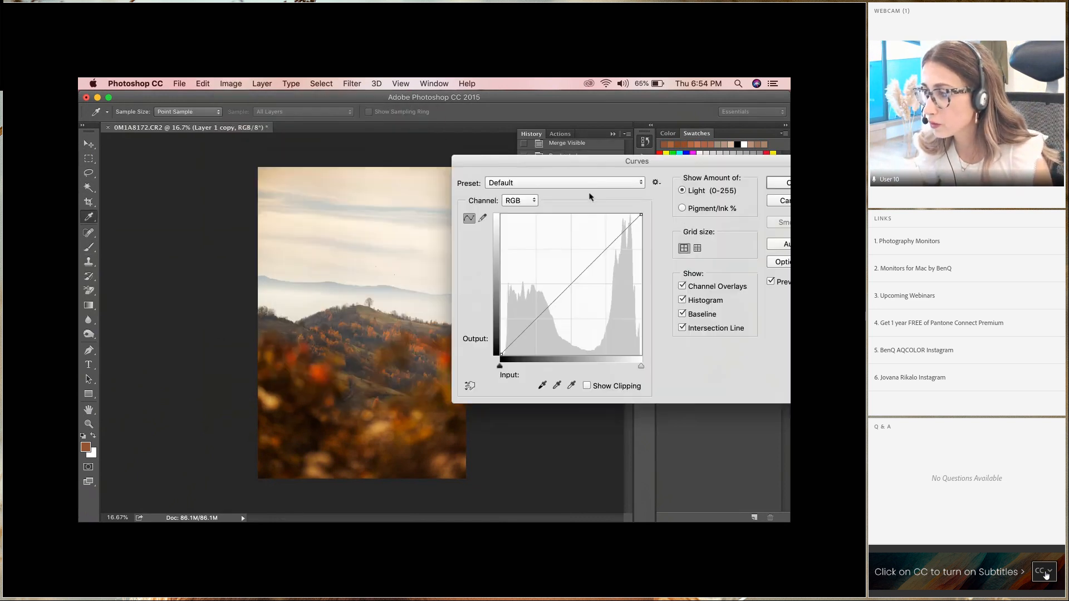
click(587, 182)
click(718, 179)
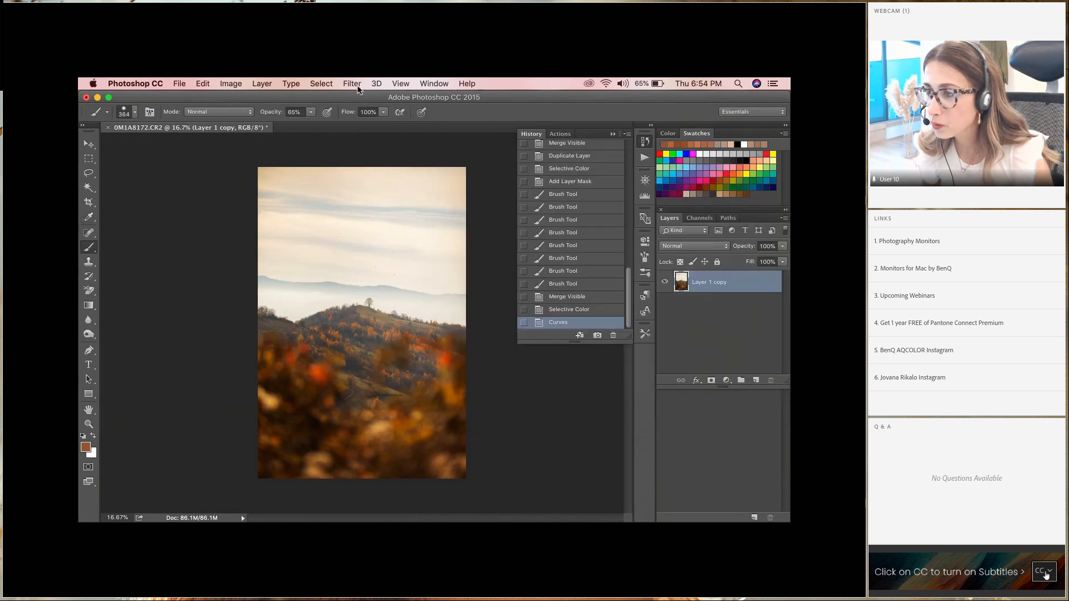
Step: Display the available adjustments and add an Exposure adjustment layer above Layer 1 copy
click(353, 85)
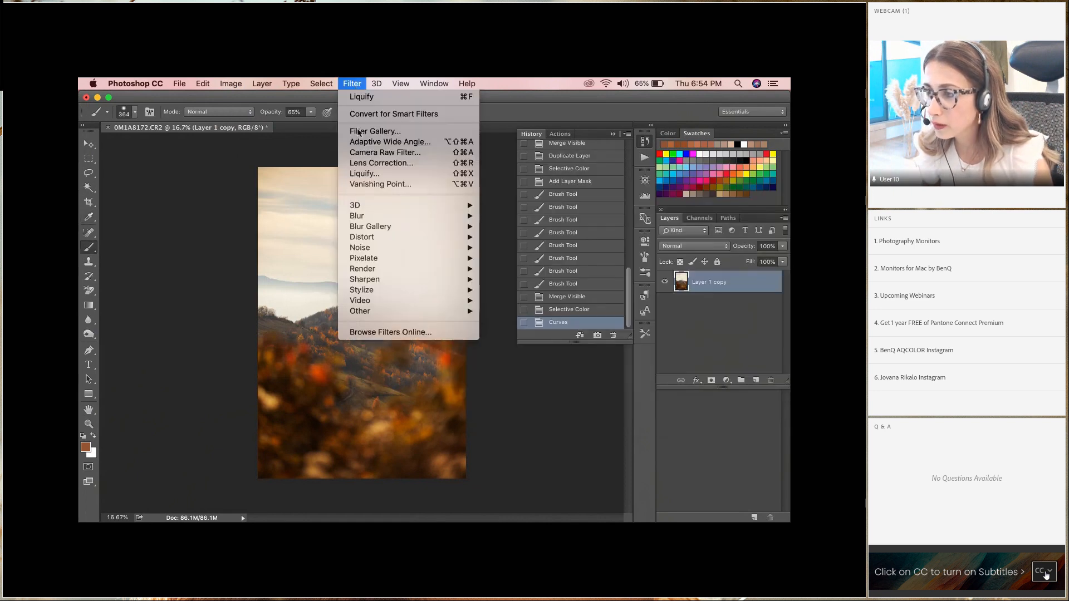
click(434, 85)
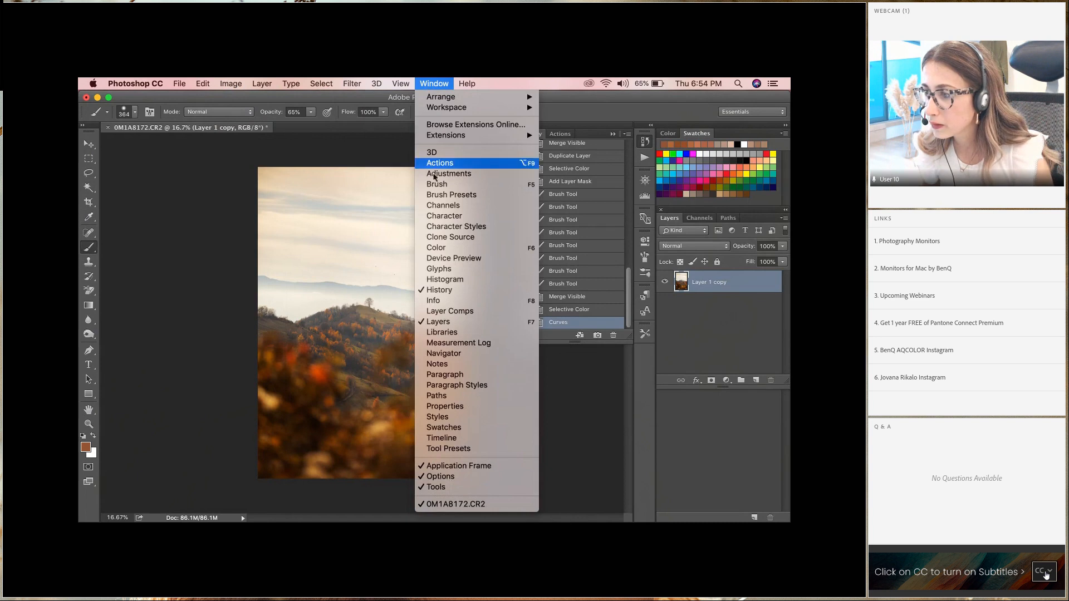
click(440, 174)
click(592, 224)
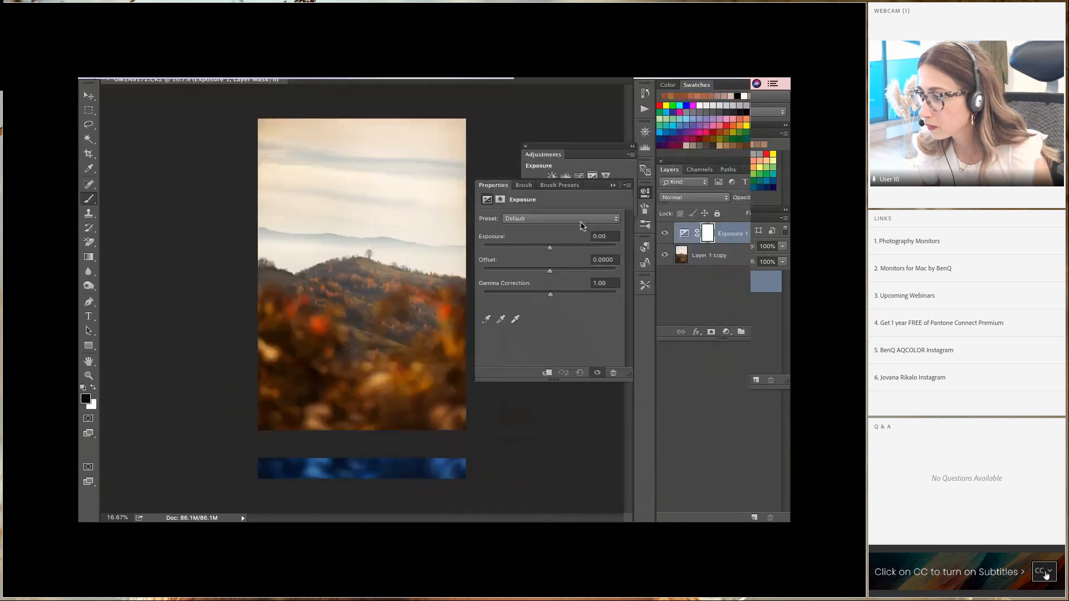
Step: Add a Curves adjustment layer, reshape the blue channel with points in the shadows and midtones, and display the green channel
click(579, 225)
click(535, 283)
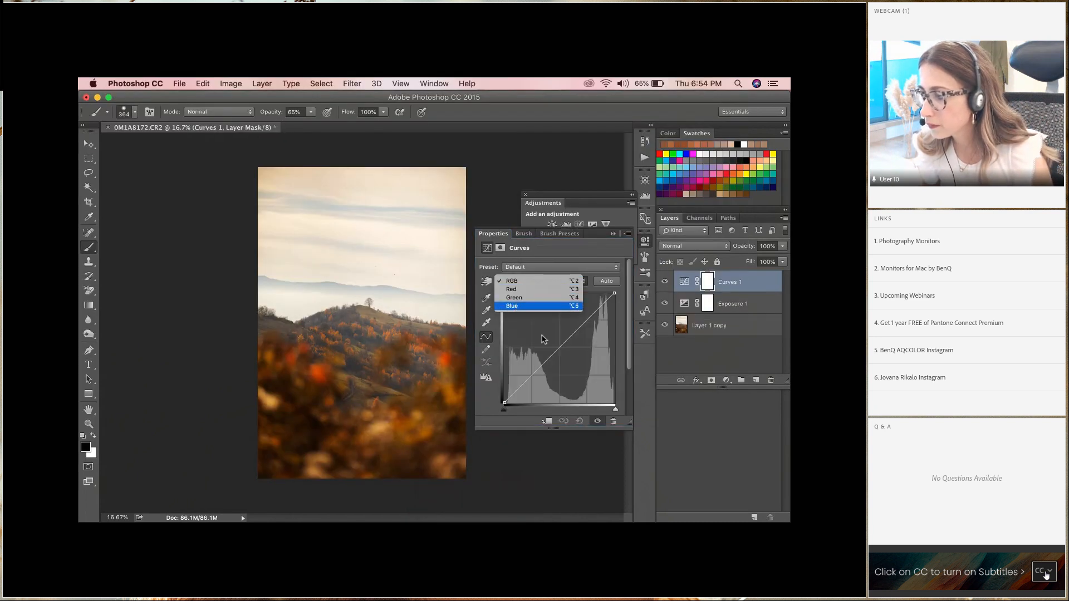
click(534, 306)
drag(539, 371, 542, 375)
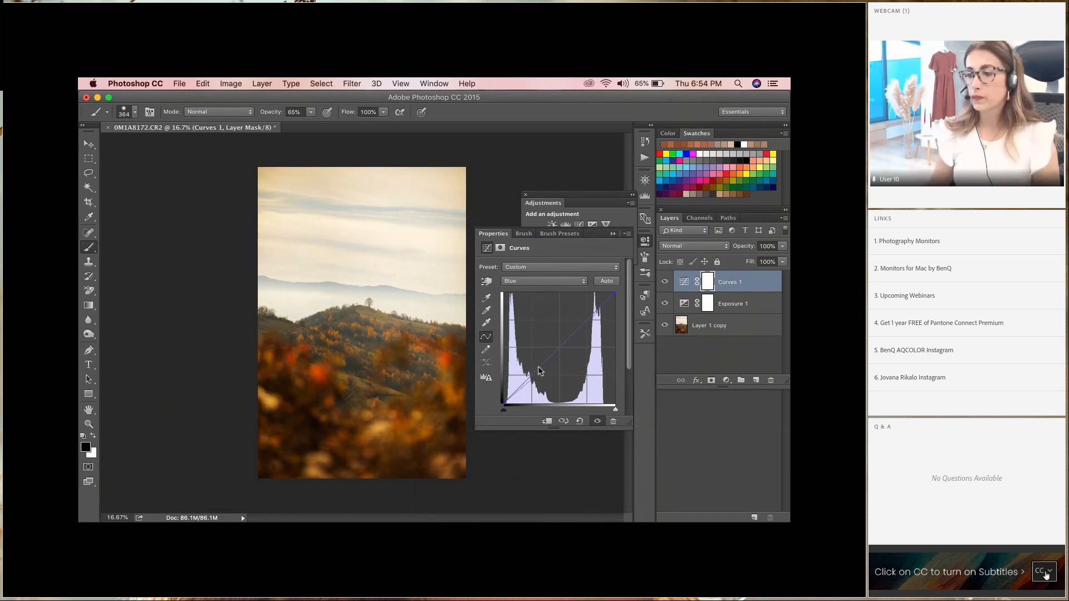
drag(566, 357, 563, 355)
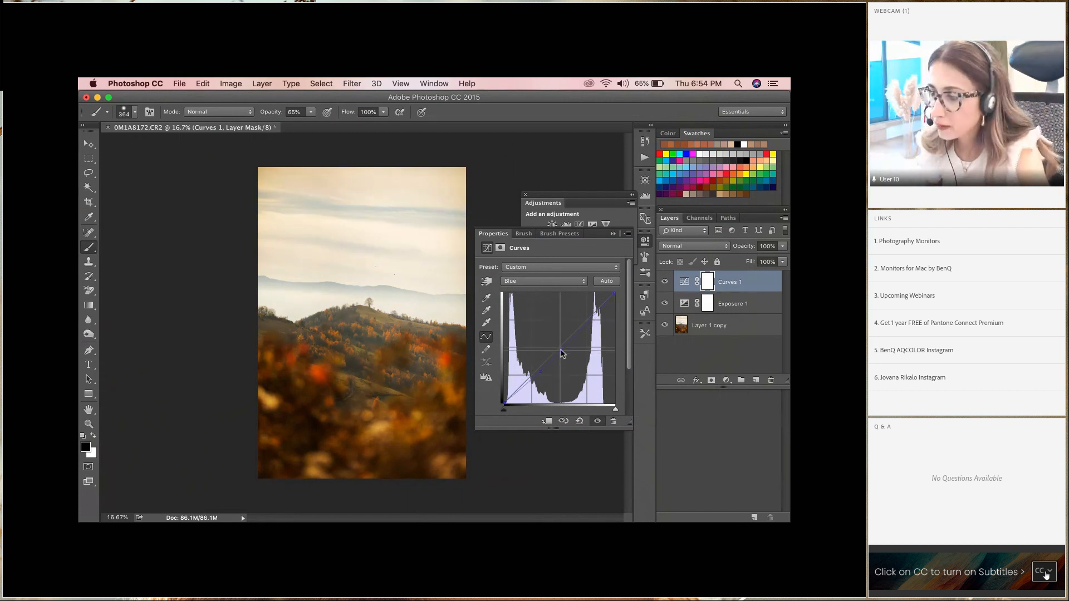
click(543, 281)
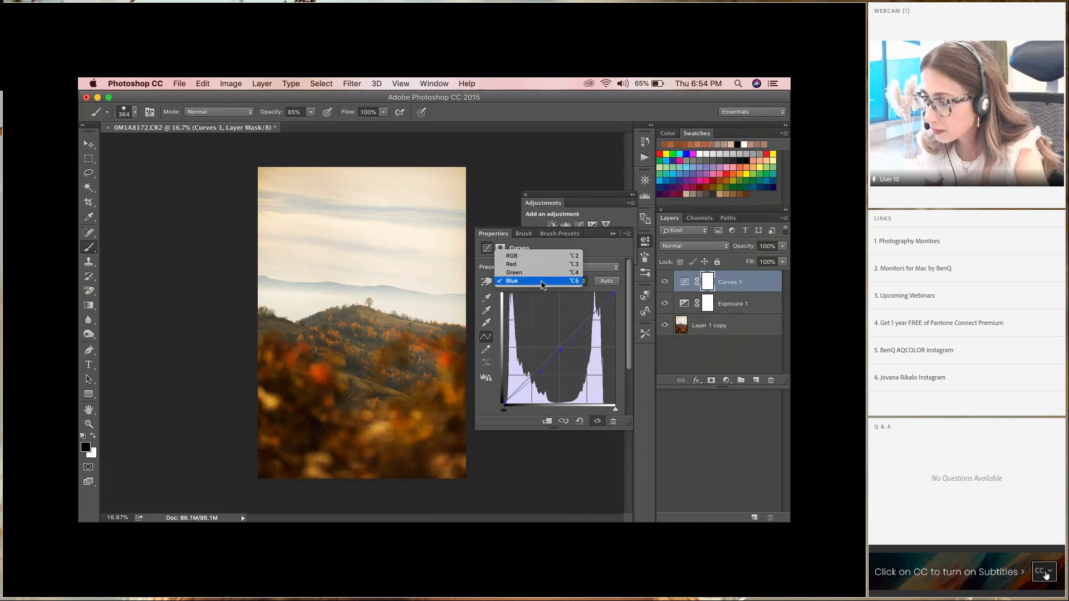
click(518, 272)
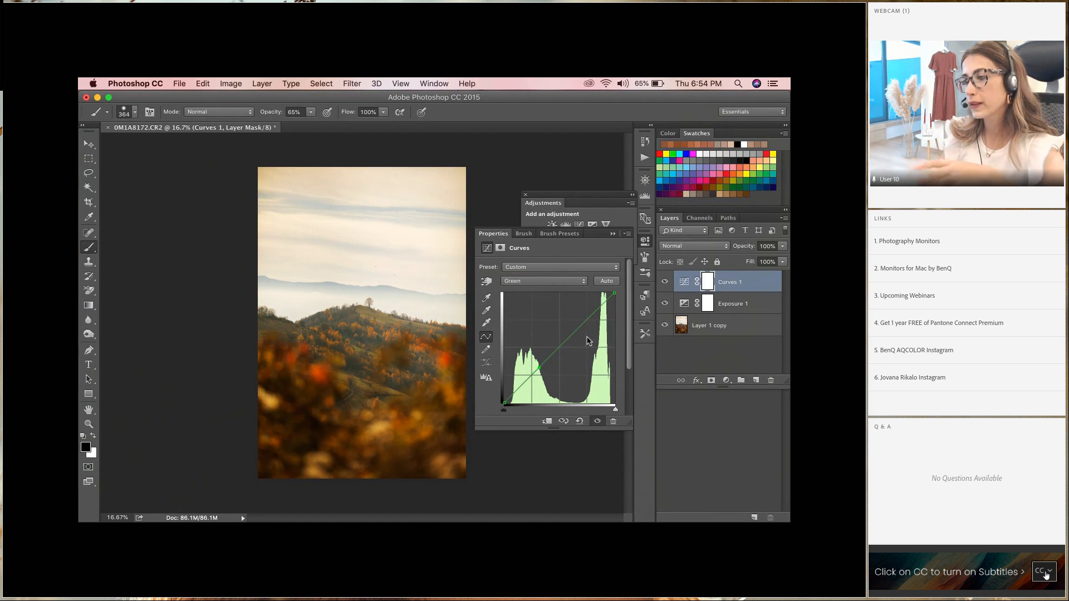
click(612, 234)
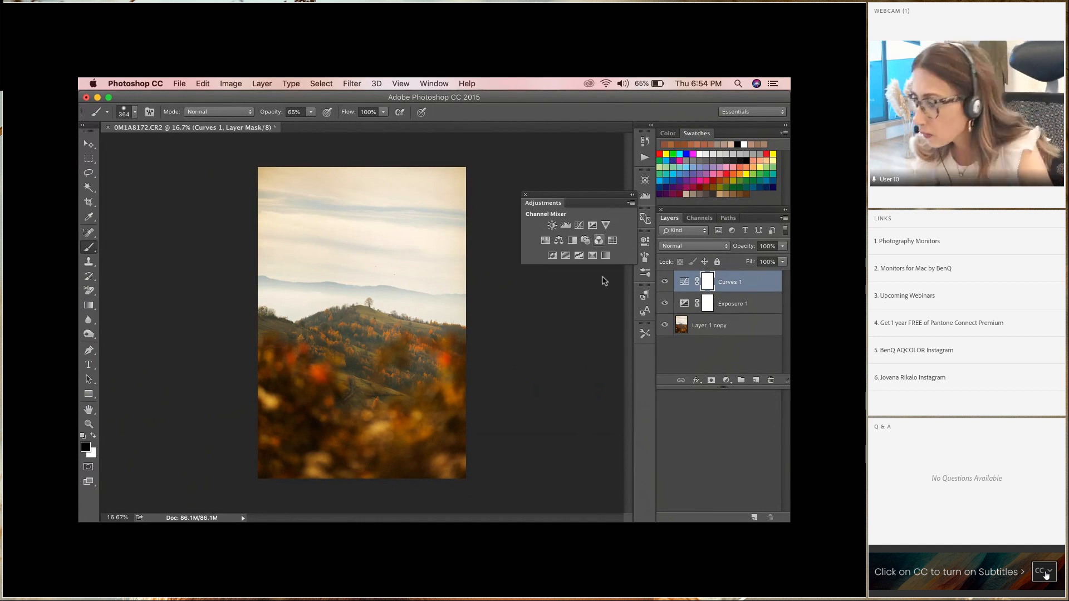
Step: Add a Selective Color adjustment layer and set the yellows to Magenta +4%, Yellow -24% and Black +13%
click(605, 255)
click(568, 281)
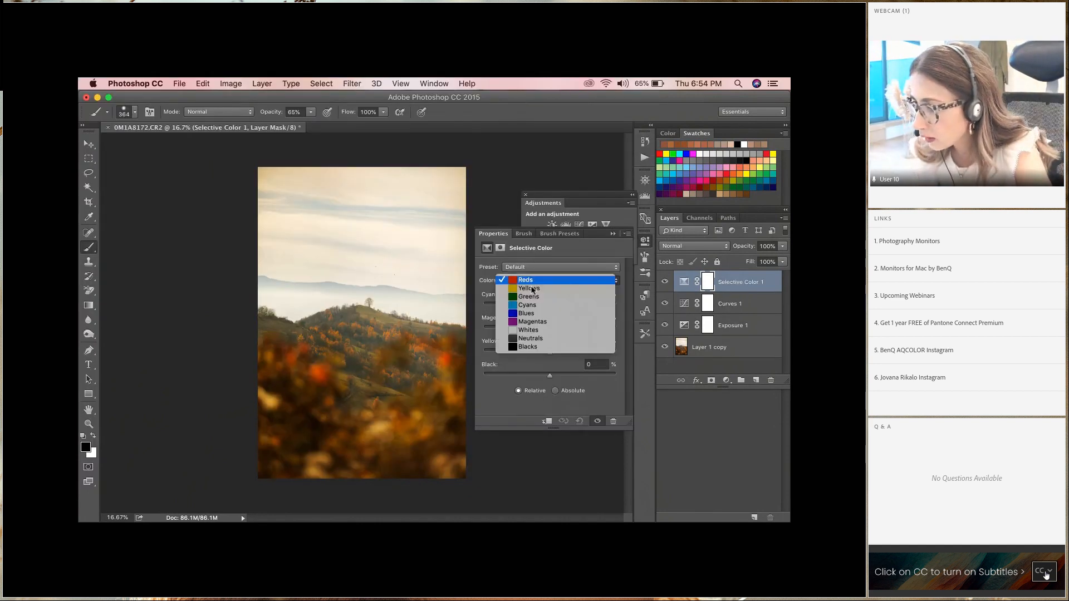
click(557, 287)
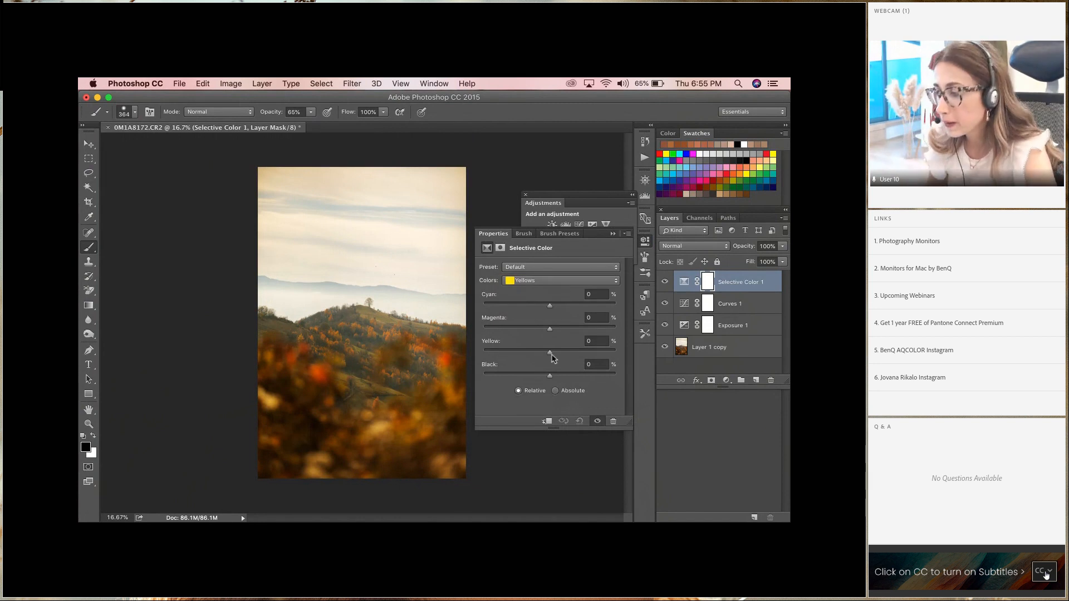
drag(550, 352, 510, 352)
click(587, 352)
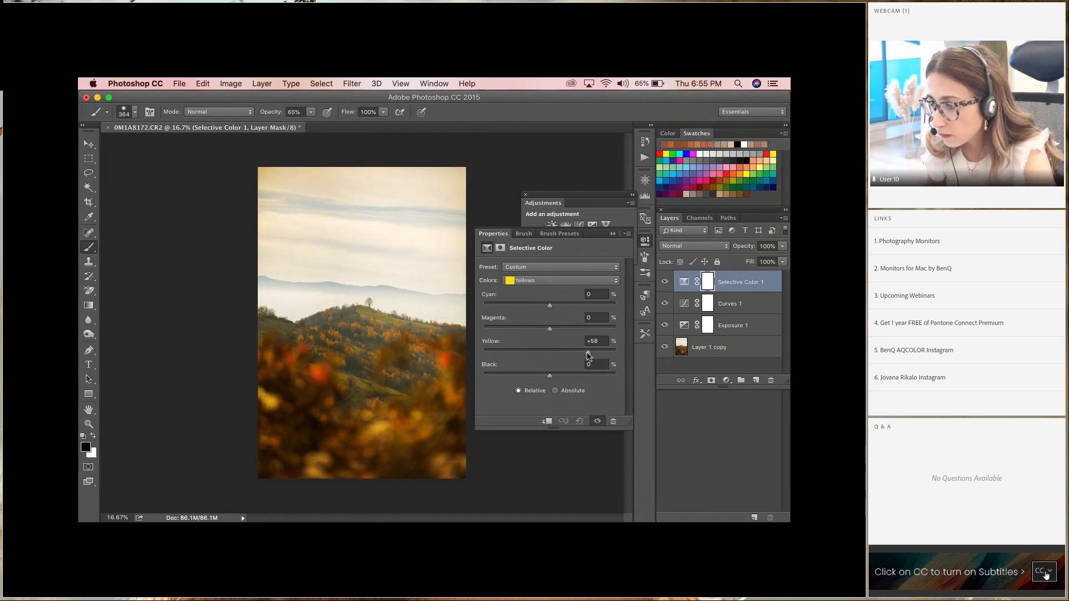
drag(549, 376, 529, 375)
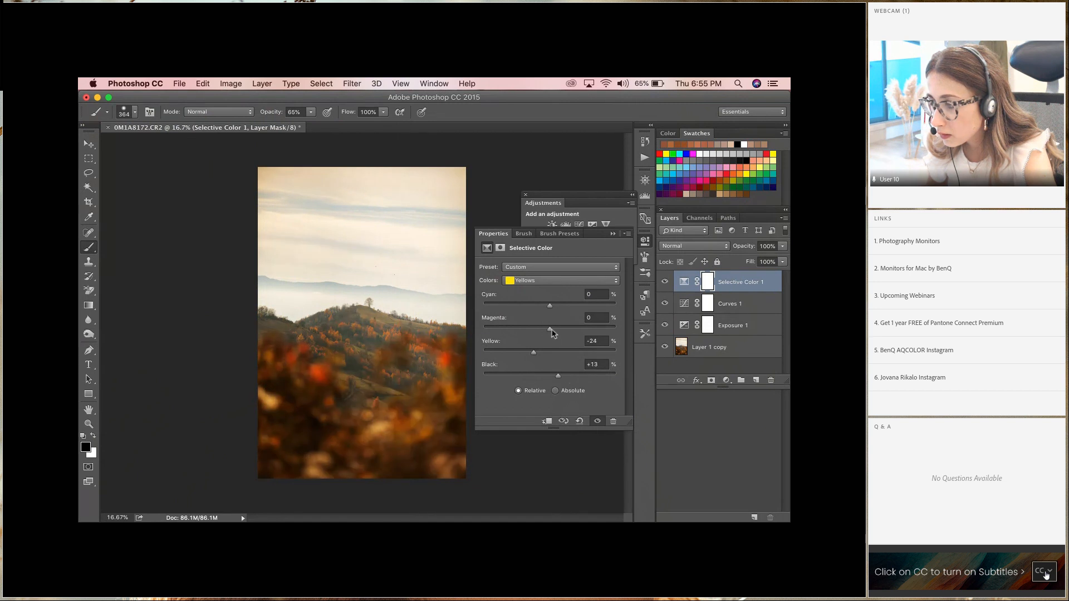
mouse_move(551, 328)
mouse_down()
mouse_move(541, 329)
mouse_move(555, 332)
mouse_up()
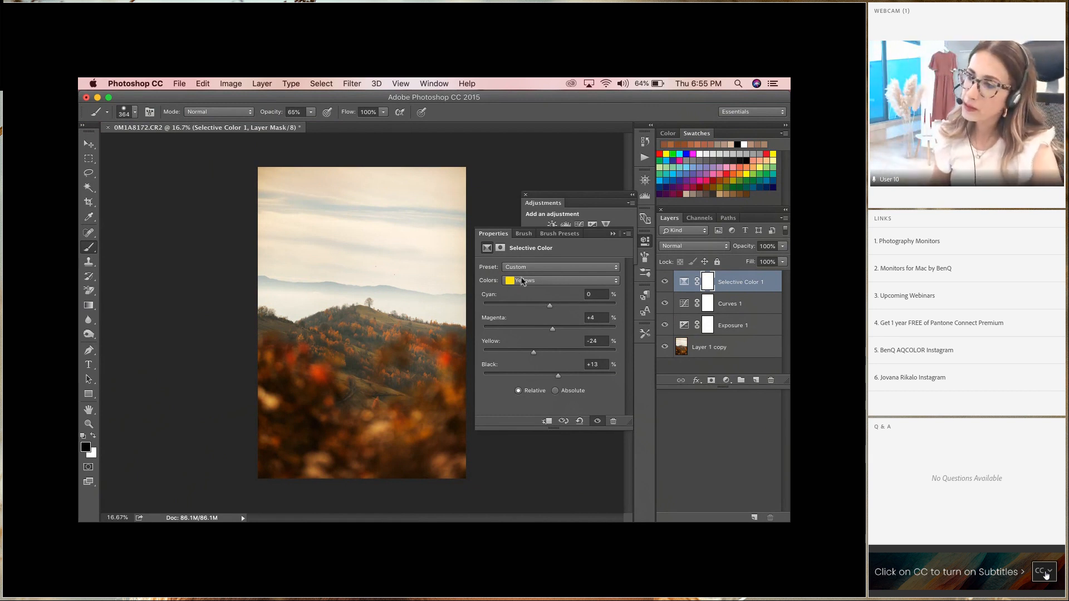
click(613, 233)
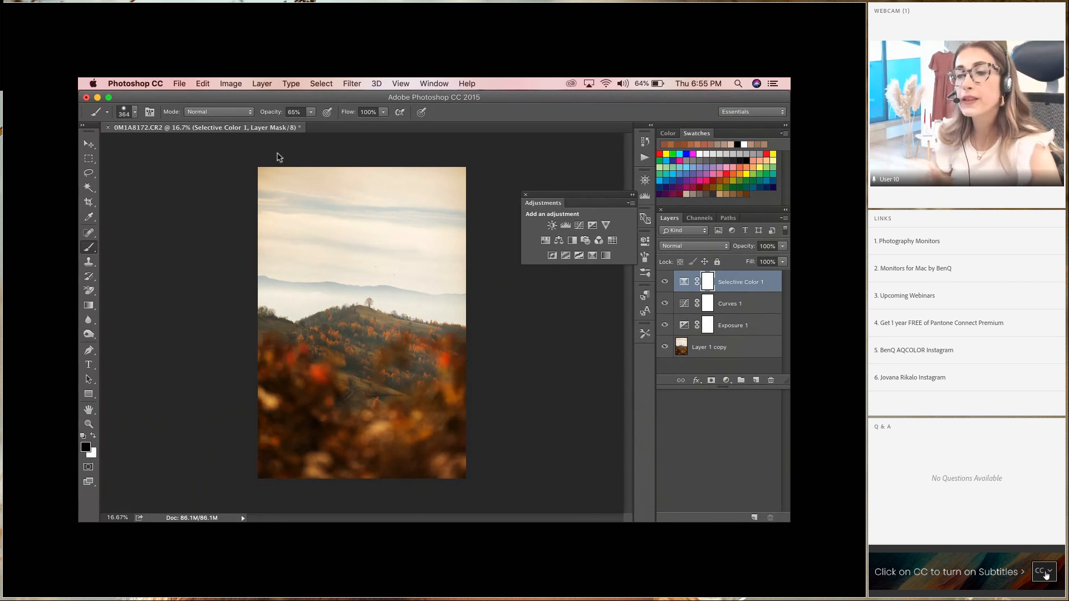
Step: Save a JPEG copy of the image to the Desktop as 0M1A8172.jpg
click(179, 83)
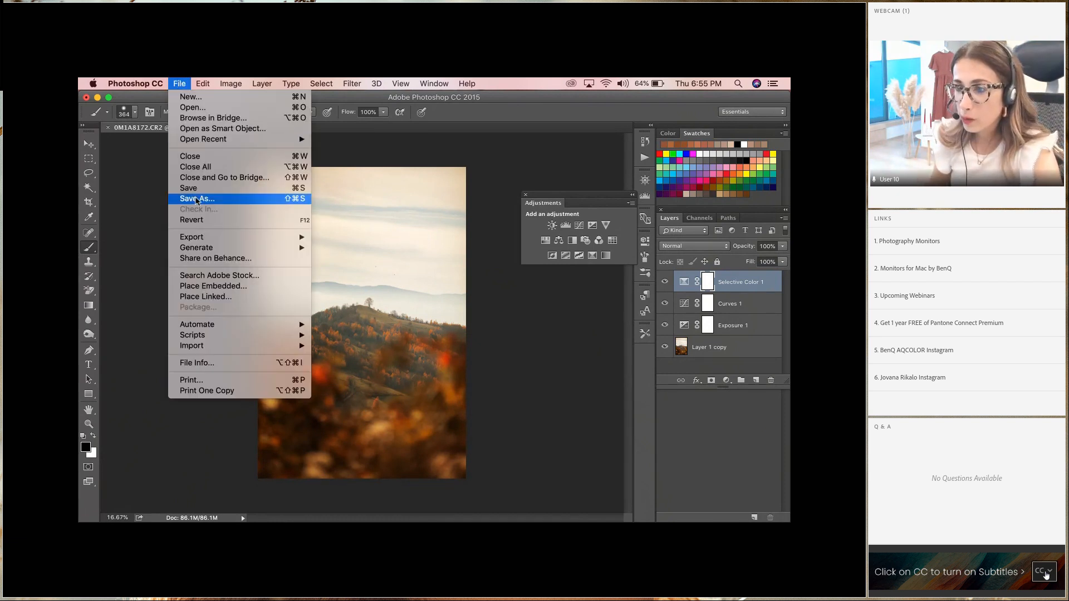
click(196, 200)
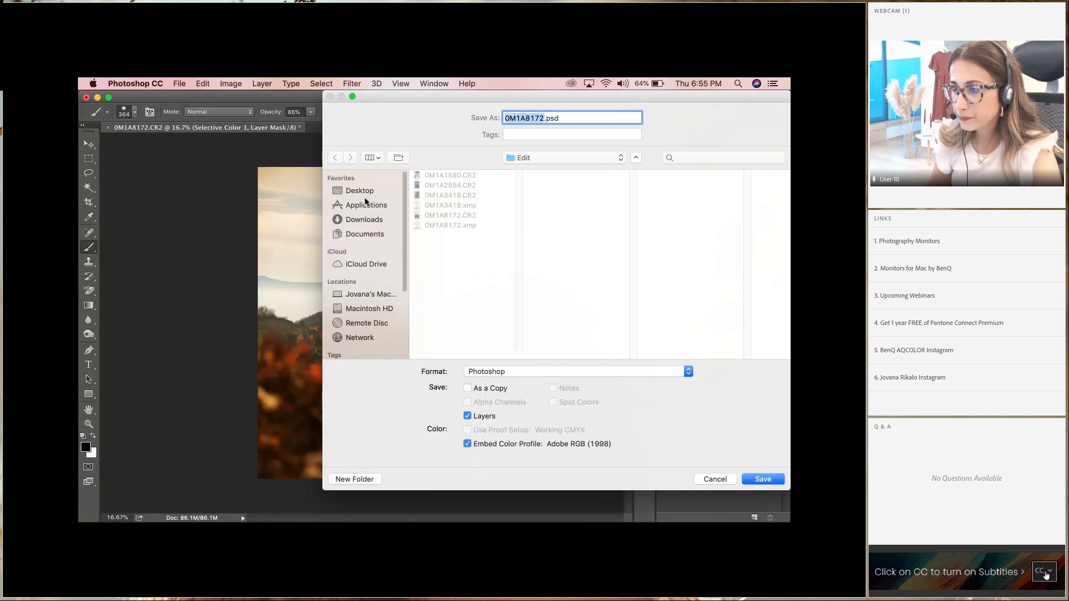
click(365, 204)
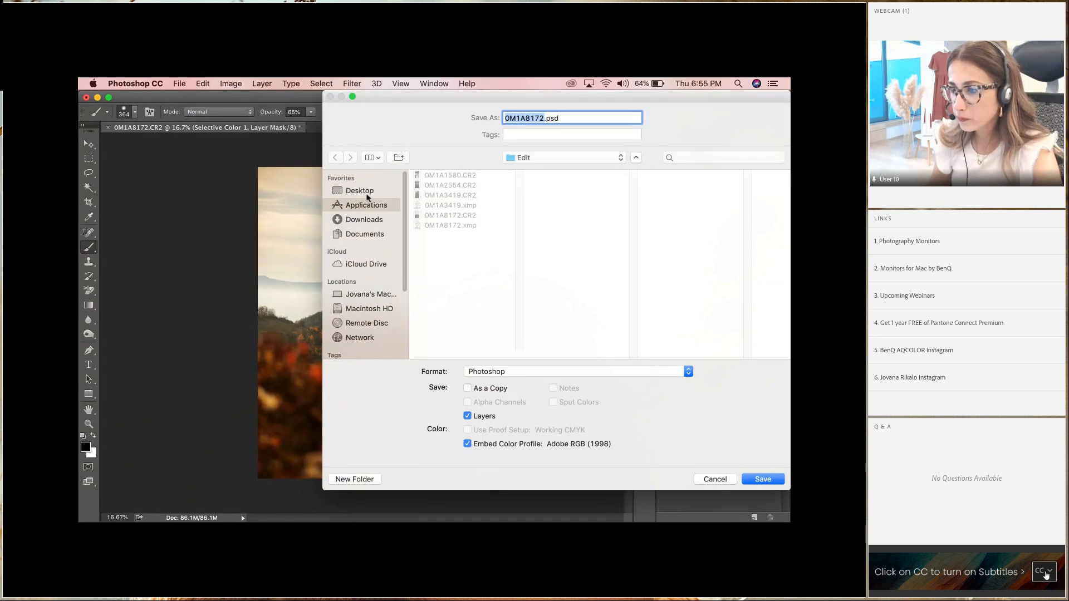
click(498, 371)
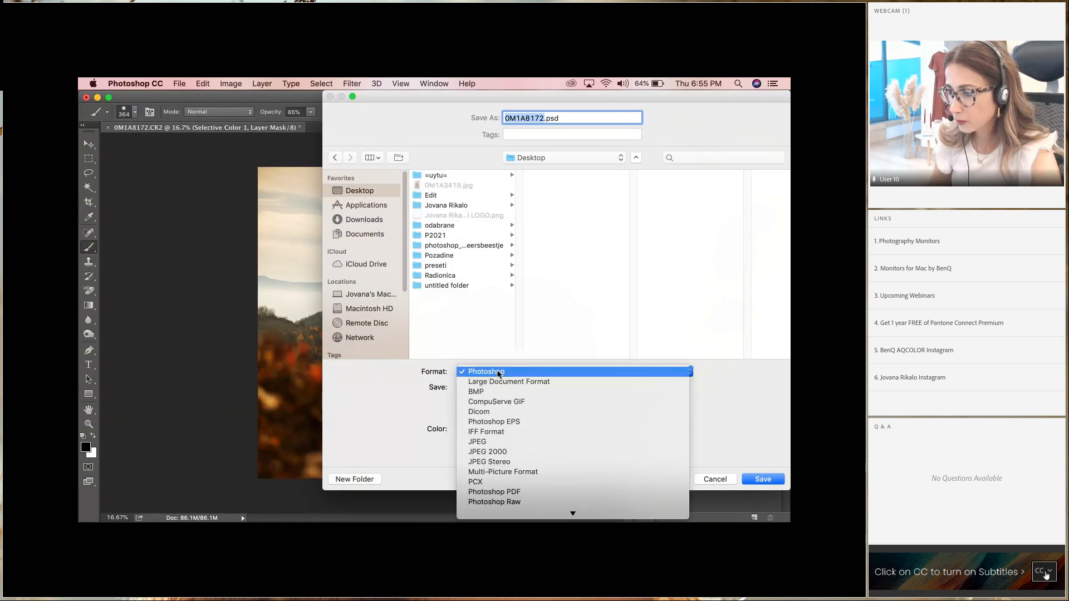
click(481, 442)
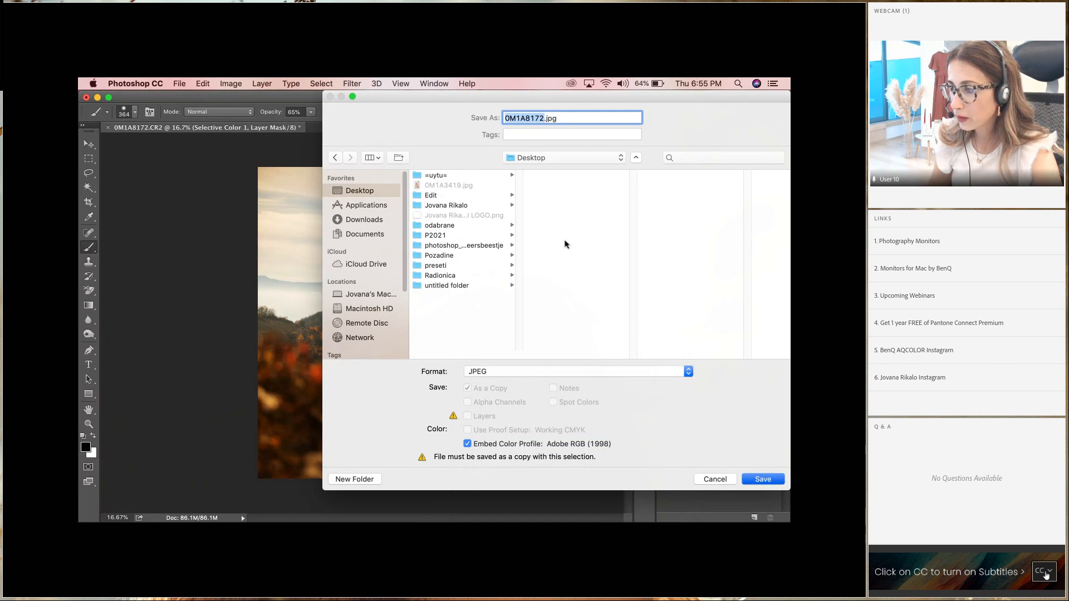
key(Return)
click(514, 211)
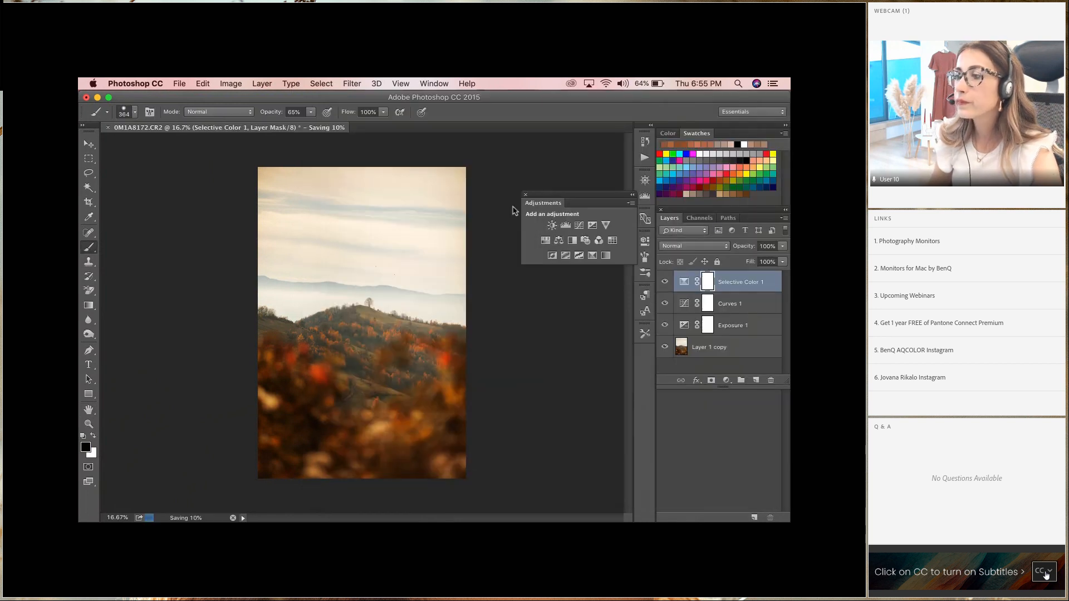
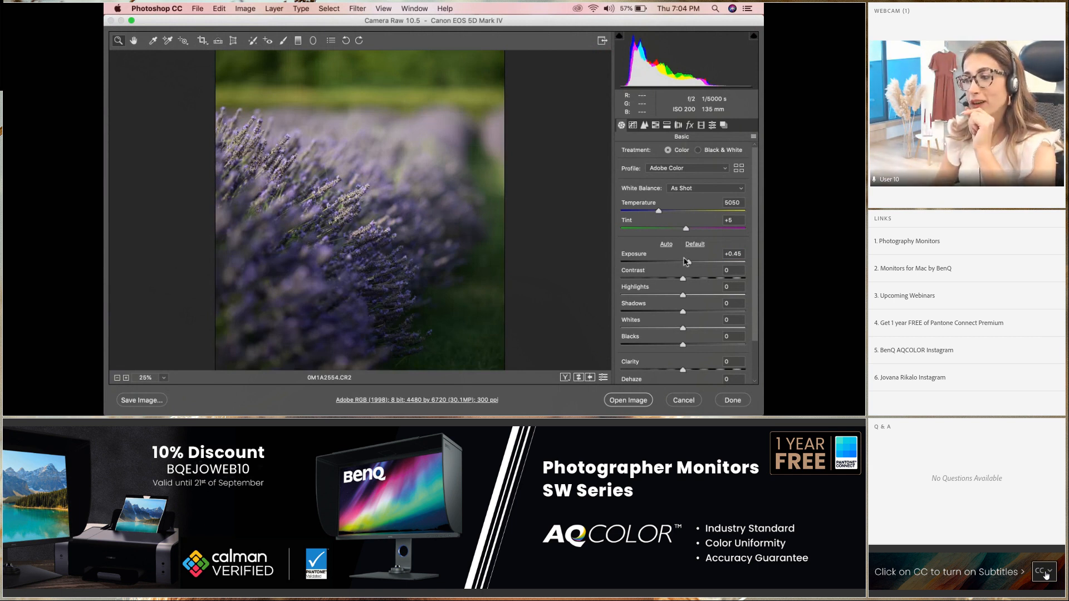
Step: Darken the lavender raw photo with Exposure -1.25, Contrast -47, Highlights +31 and Shadows +14
drag(686, 263, 668, 264)
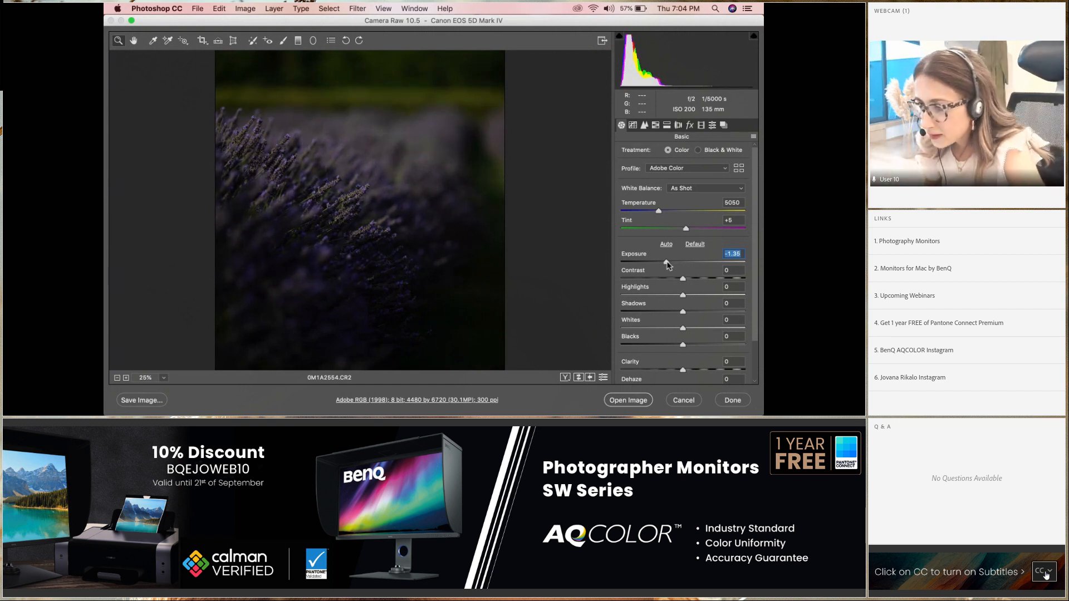
drag(684, 280, 703, 296)
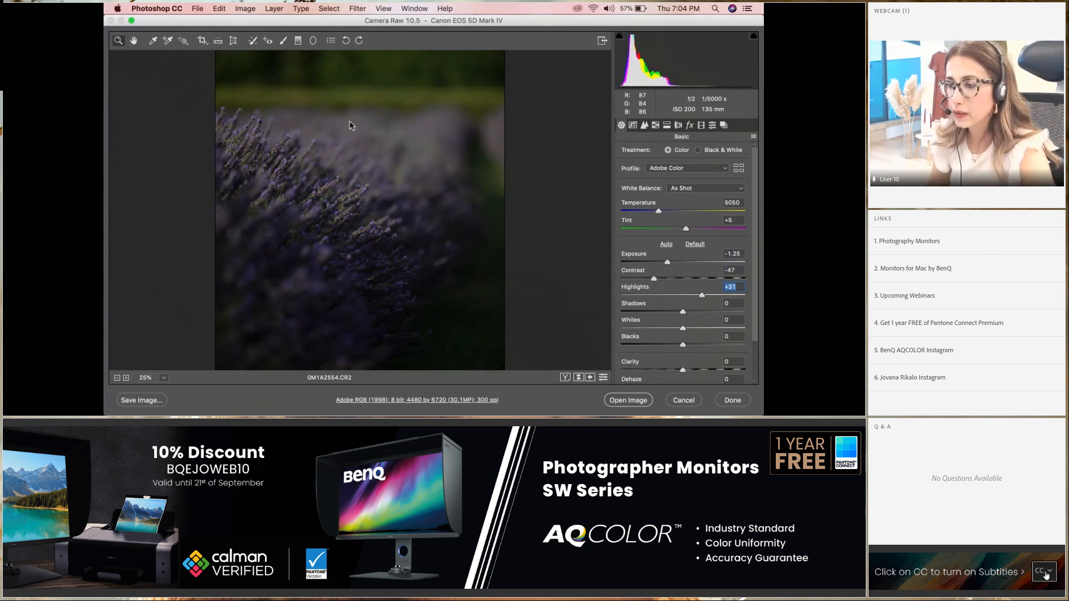
click(691, 311)
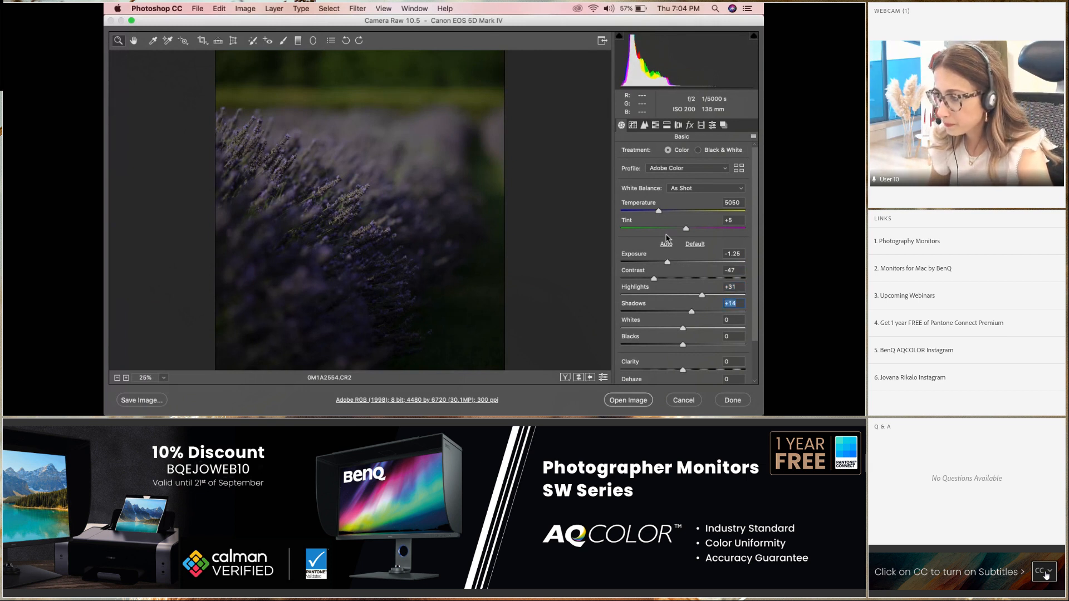
Step: Set the lavender photo's Temperature to 4700 and Whites to +27, and open it for editing in Photoshop
click(653, 212)
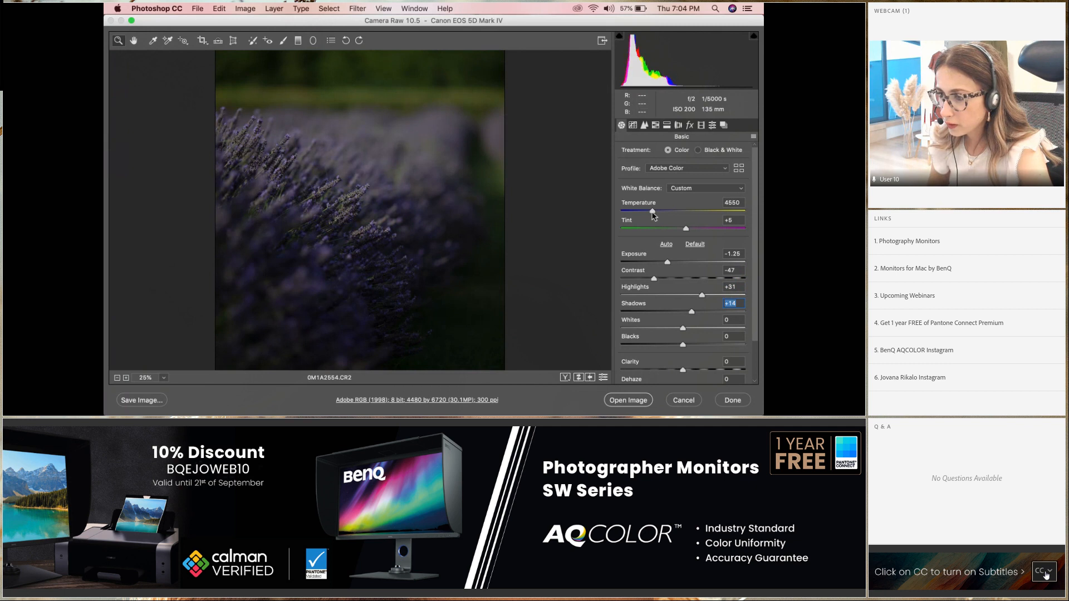
drag(653, 213, 655, 214)
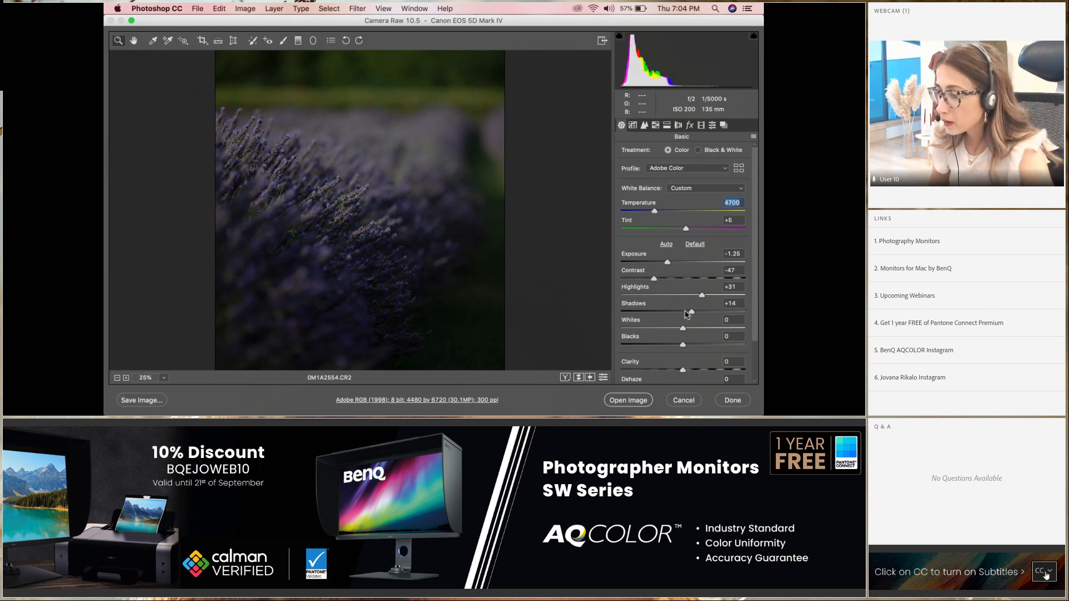
drag(684, 331, 707, 329)
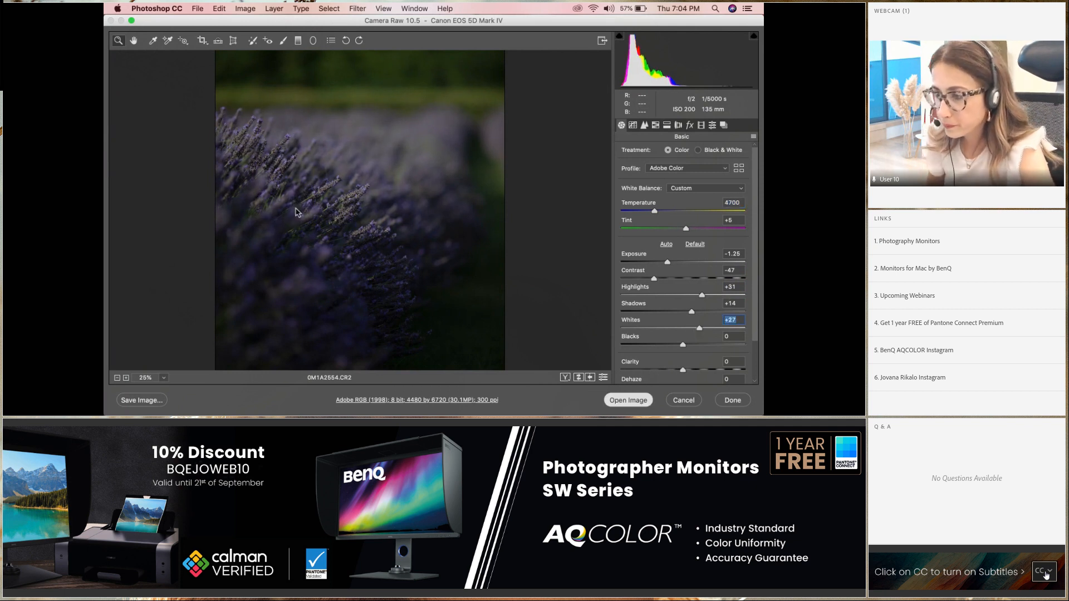
key(Return)
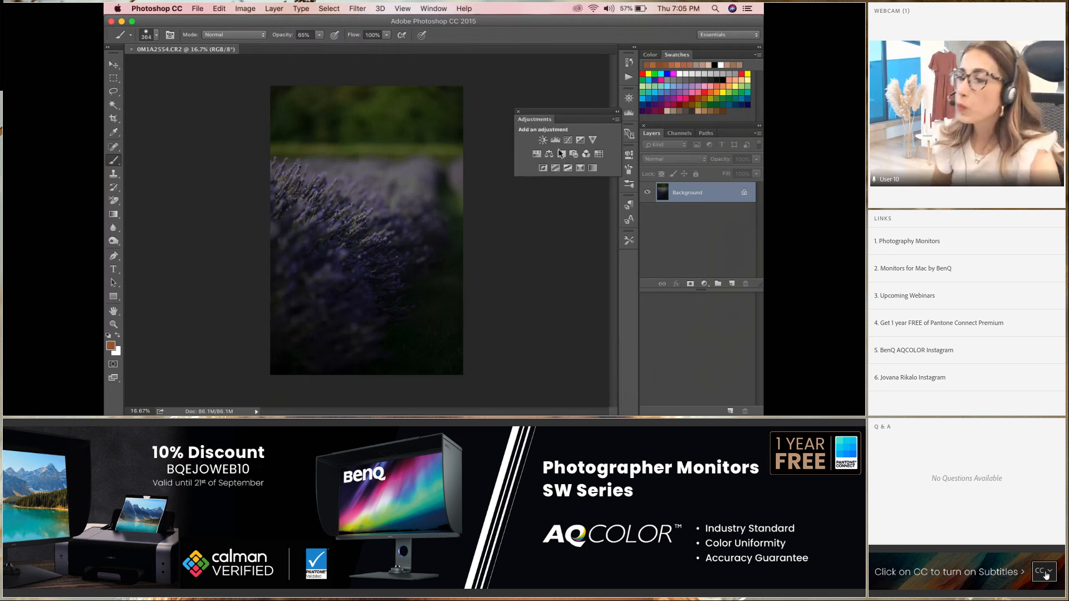
Step: Add a Selective Color adjustment layer and adjust the blues by raising Magenta and setting Yellow +18% and Black +39%
click(579, 168)
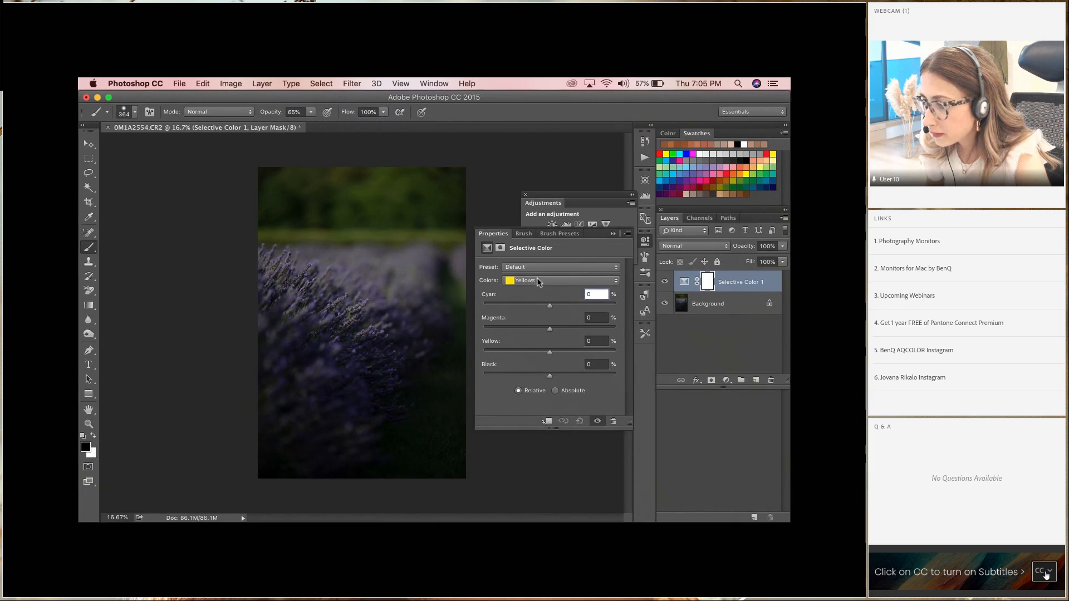
click(538, 282)
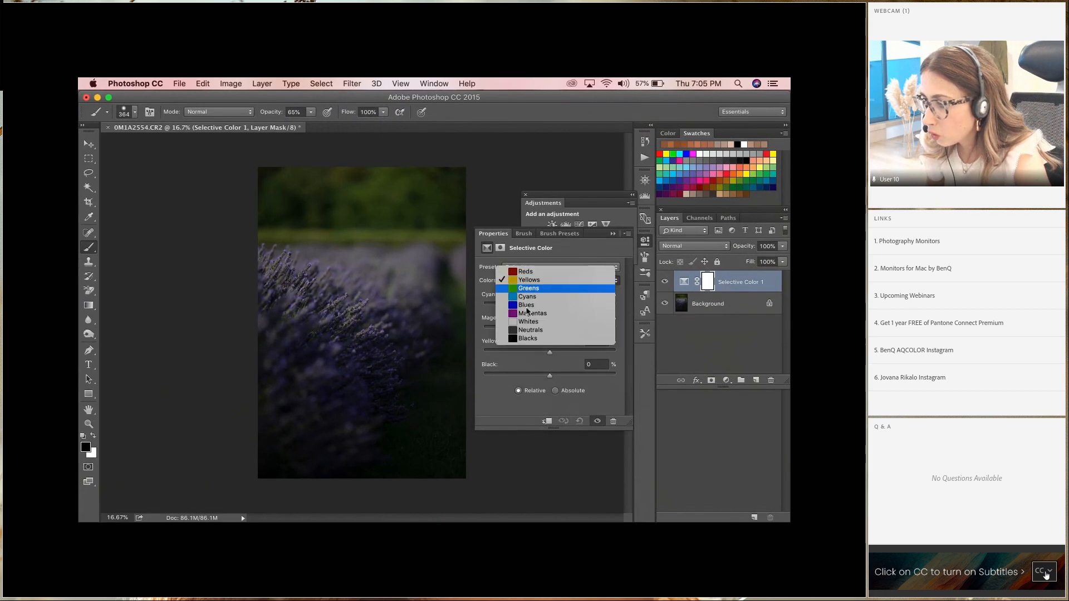
click(530, 310)
drag(550, 332, 585, 372)
Step: Set the magentas of the Selective Color layer to Magenta -9%, Yellow +69% and Black +78%
click(544, 281)
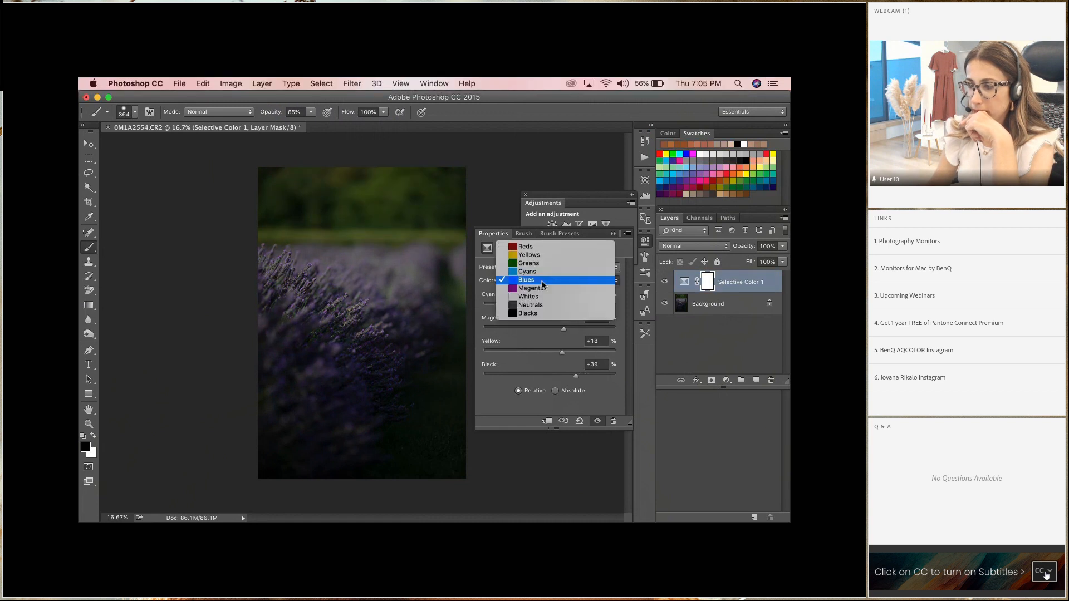
click(535, 294)
drag(550, 331, 624, 329)
drag(547, 330, 595, 353)
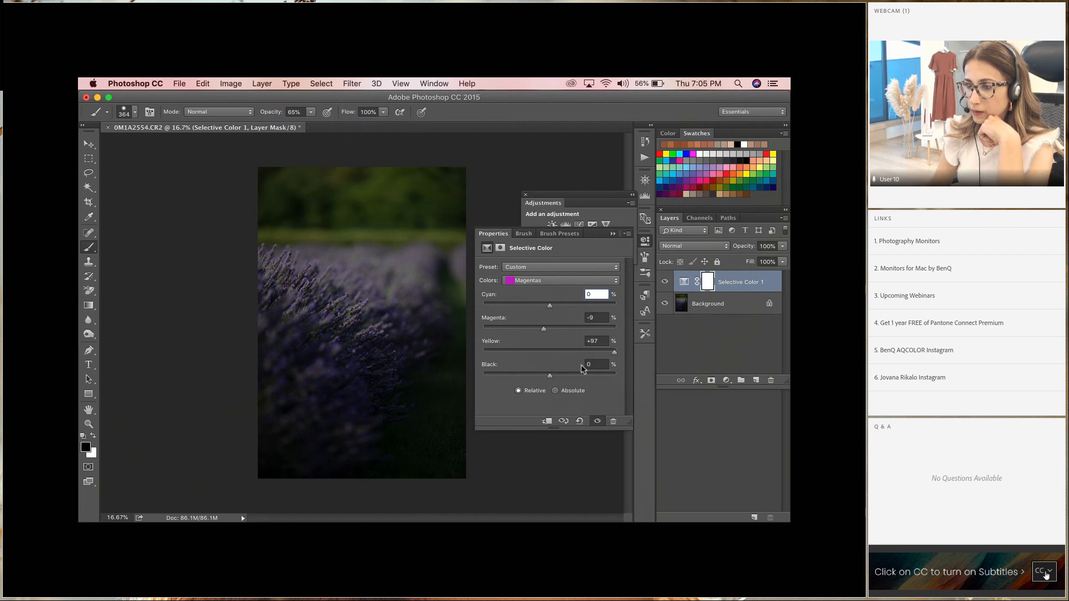
drag(547, 378, 601, 377)
Step: Set the greens of the Selective Color layer to Cyan +21%, Magenta +81%, Yellow +100% and Black +100%
click(550, 282)
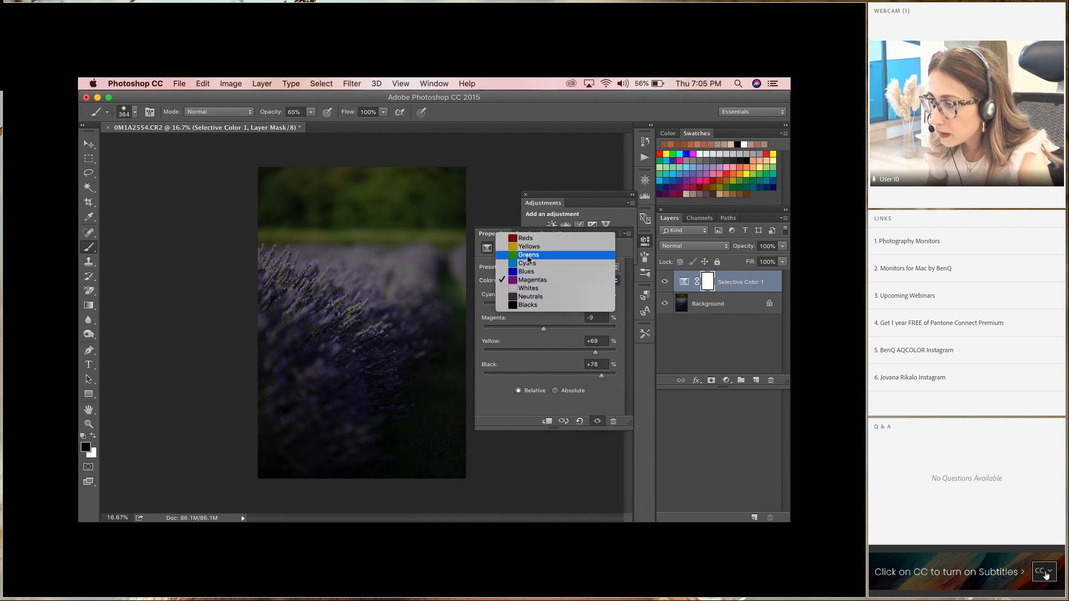
click(529, 257)
drag(550, 309, 603, 331)
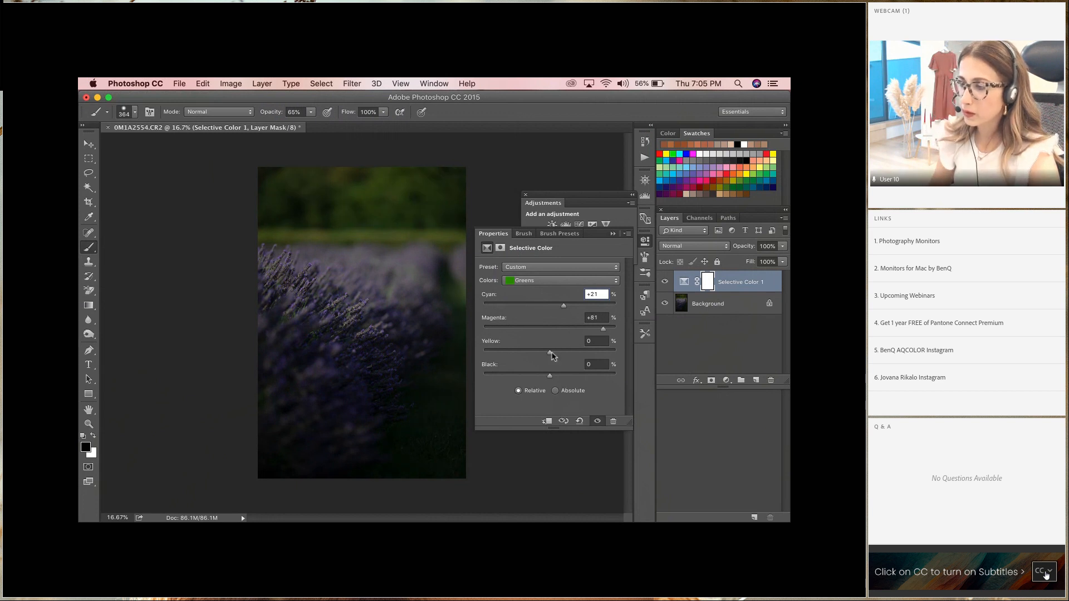
drag(551, 353, 657, 377)
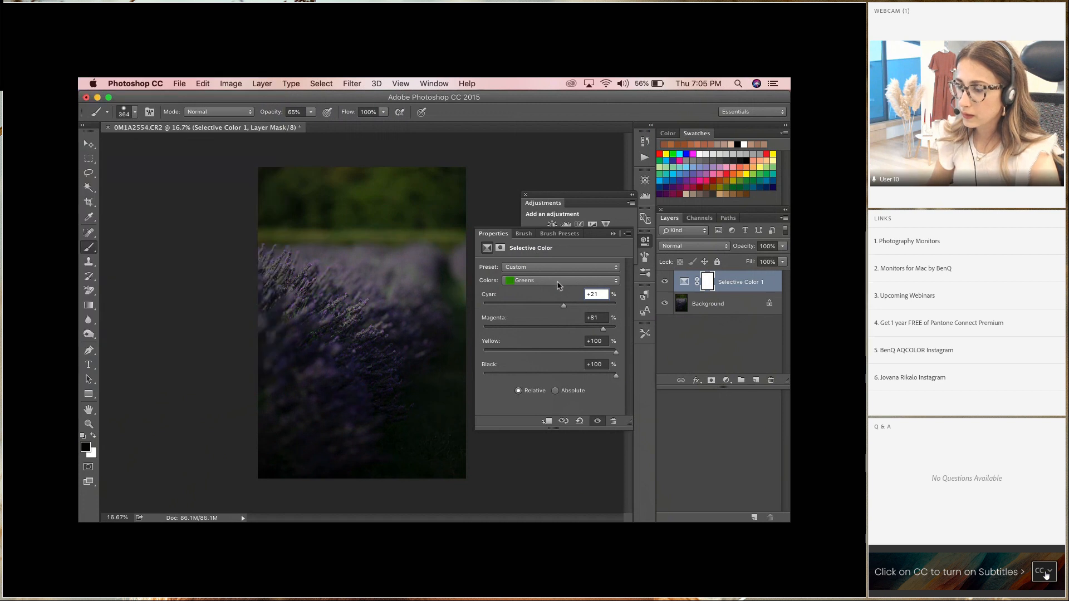
Step: Set the Yellow component of the yellows in the Selective Color layer to +61%
click(559, 281)
click(536, 272)
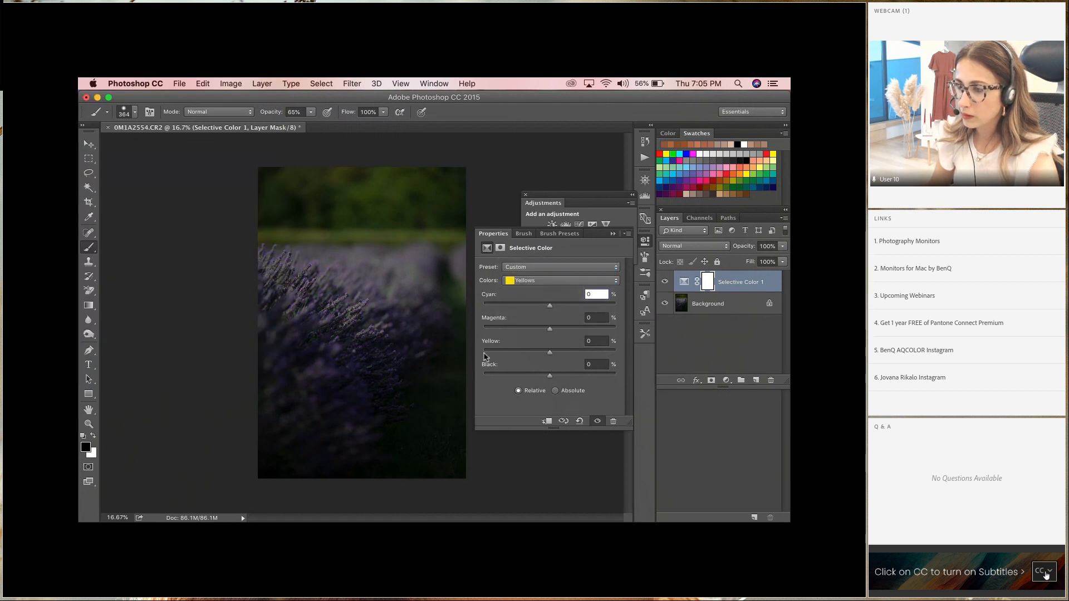
drag(483, 354, 602, 355)
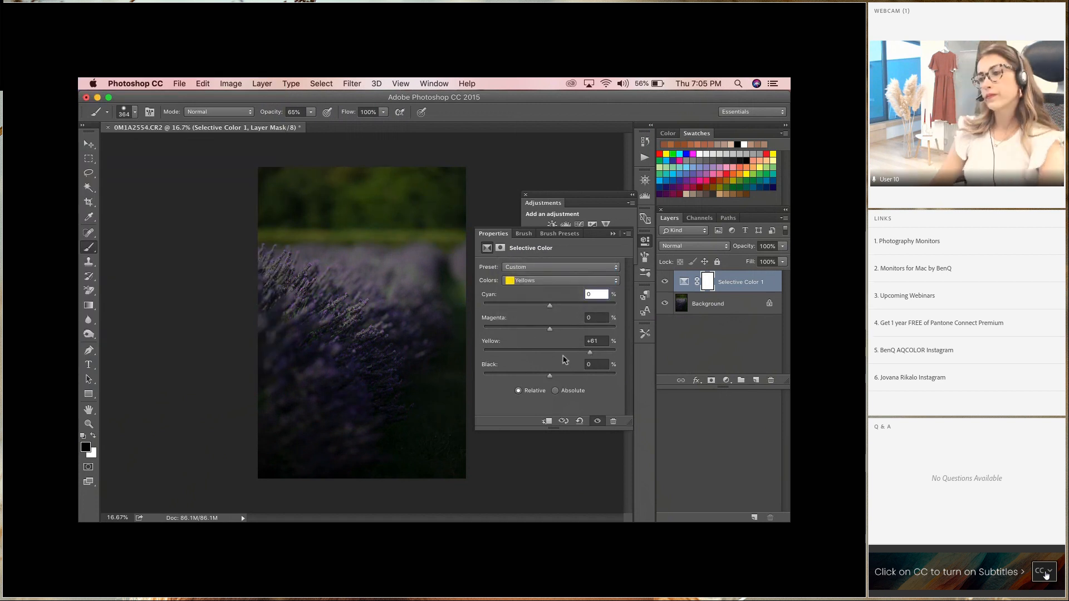
Step: In the Selective Color layer, set the yellows to Yellow -14% and Black +20%, and the whites to Yellow -17%
click(499, 352)
drag(499, 352, 578, 376)
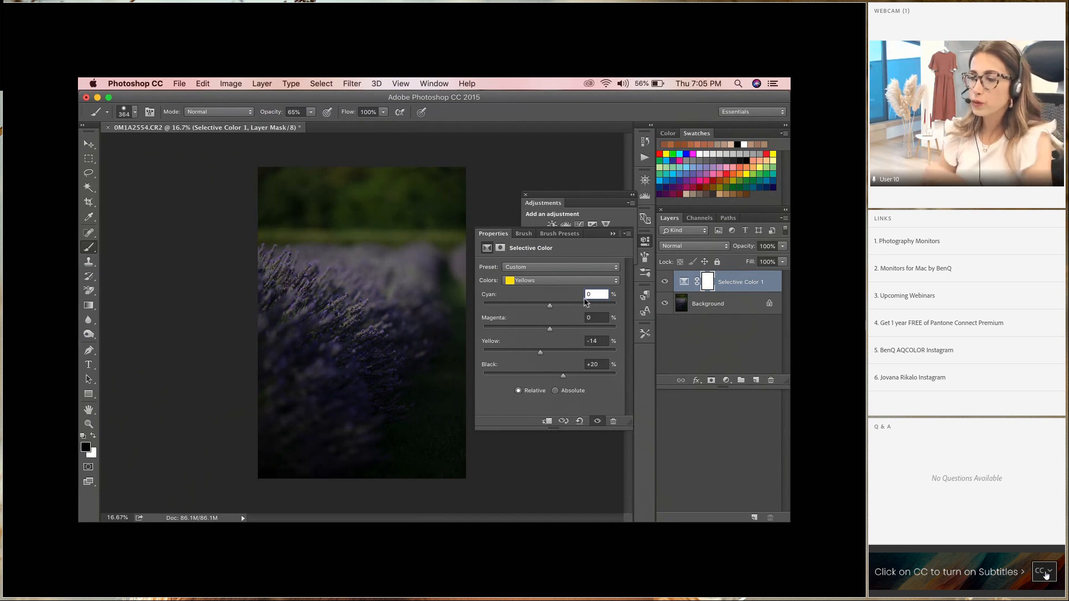
click(557, 281)
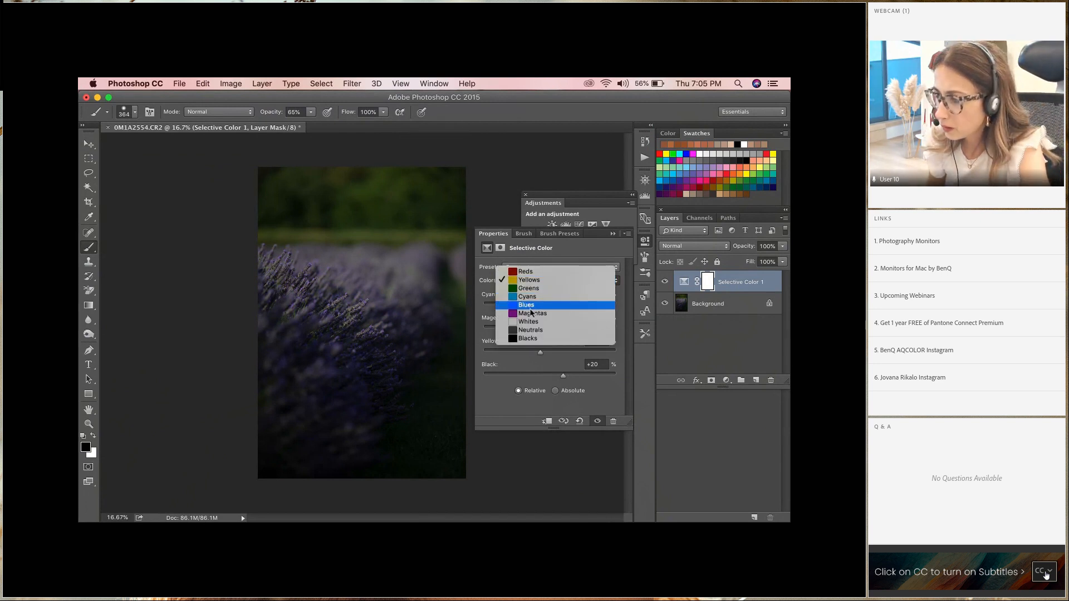
click(529, 322)
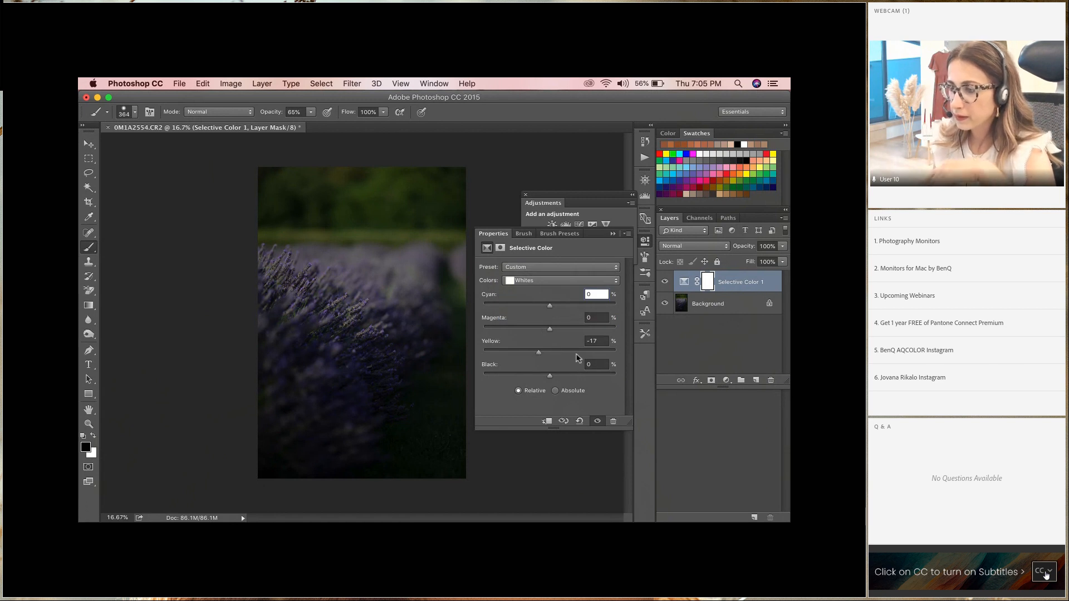
click(612, 234)
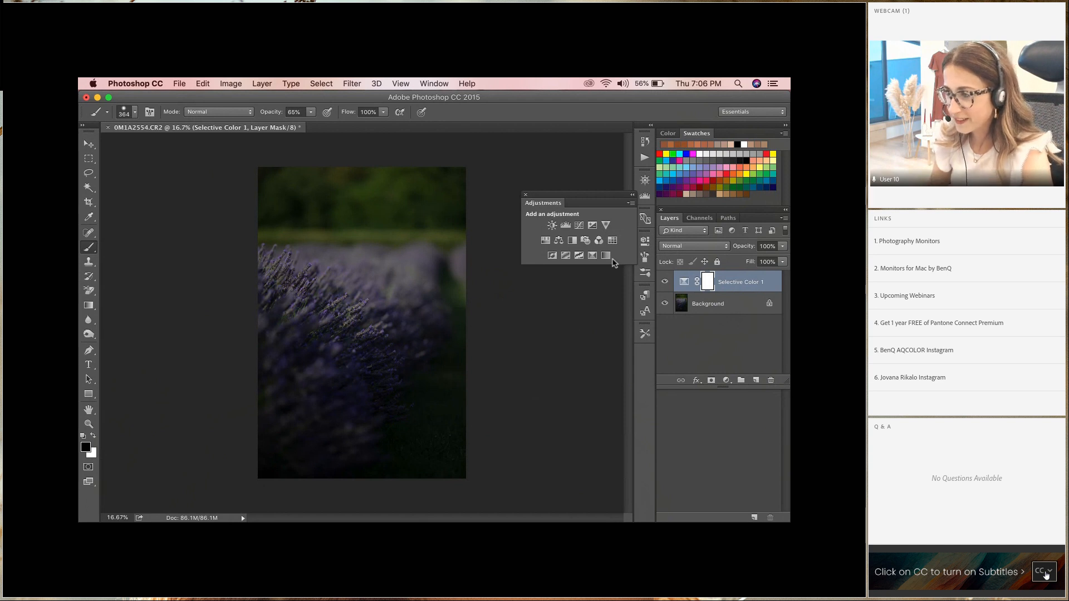
Step: Add a Curves adjustment layer and slightly raise the shadows of the RGB curve, anchoring it with a midtone point
click(580, 226)
mouse_move(540, 372)
mouse_down()
mouse_move(541, 381)
mouse_move(566, 340)
mouse_move(537, 371)
mouse_up()
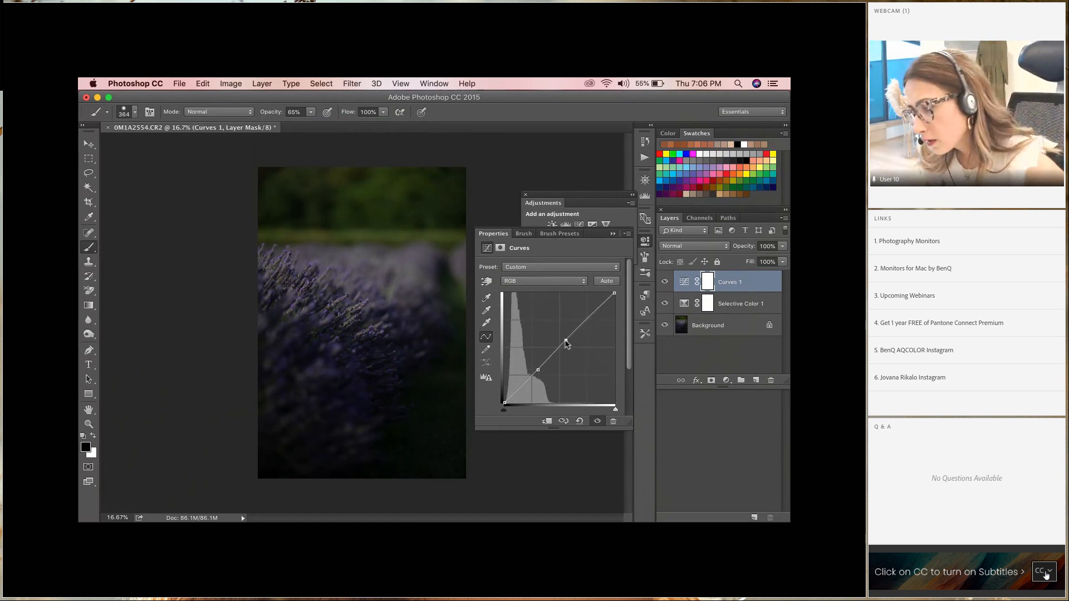
click(565, 341)
click(612, 233)
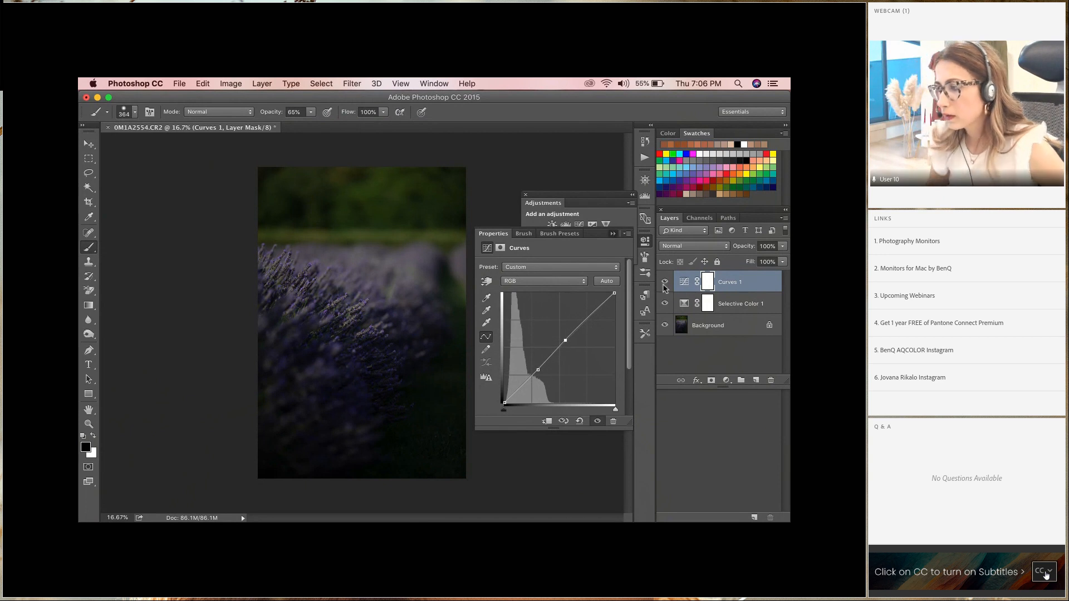
Step: Compare the photo with and without the Selective Color and Curves layers, and merge both into the background
click(663, 301)
click(664, 303)
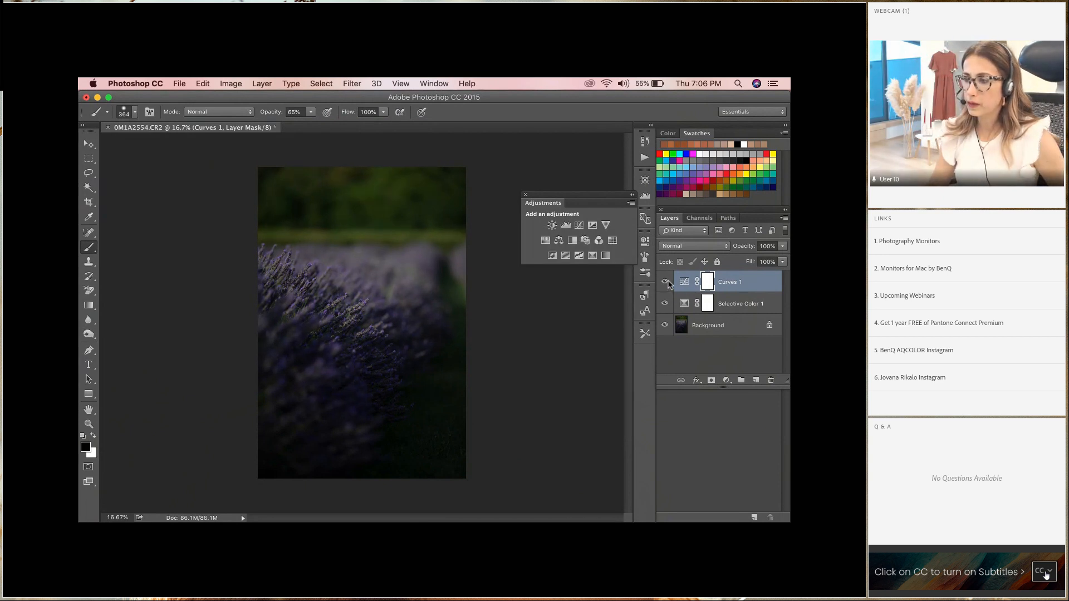
click(665, 282)
click(665, 282)
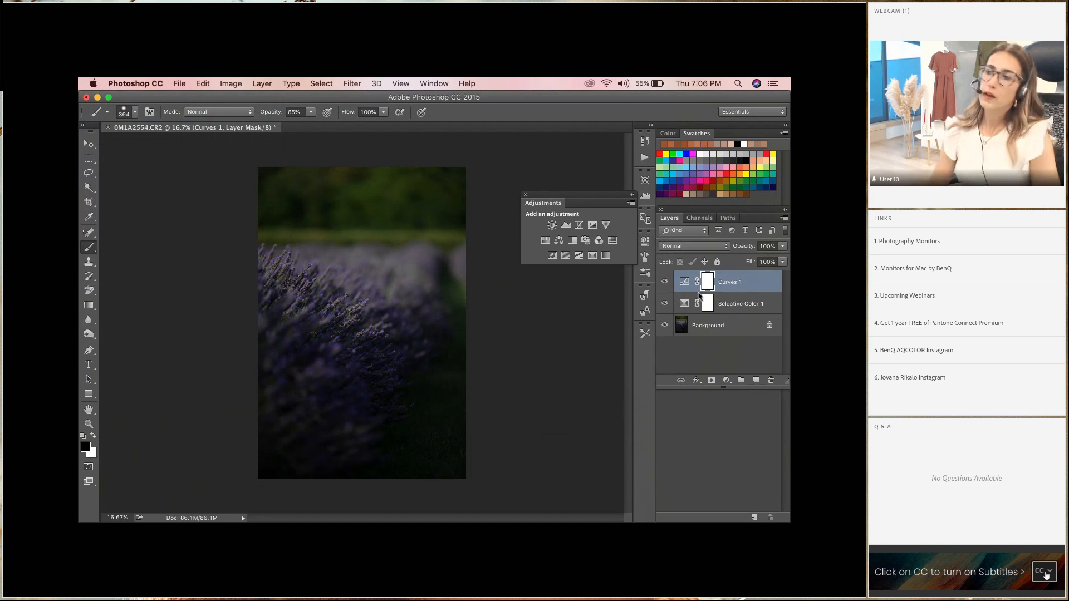
click(784, 218)
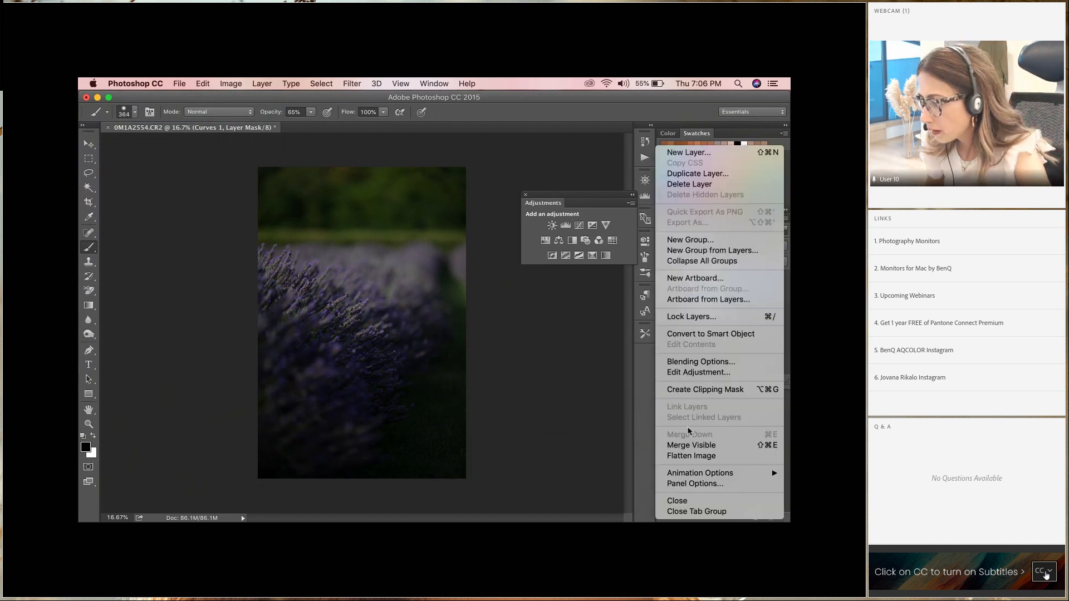
click(616, 303)
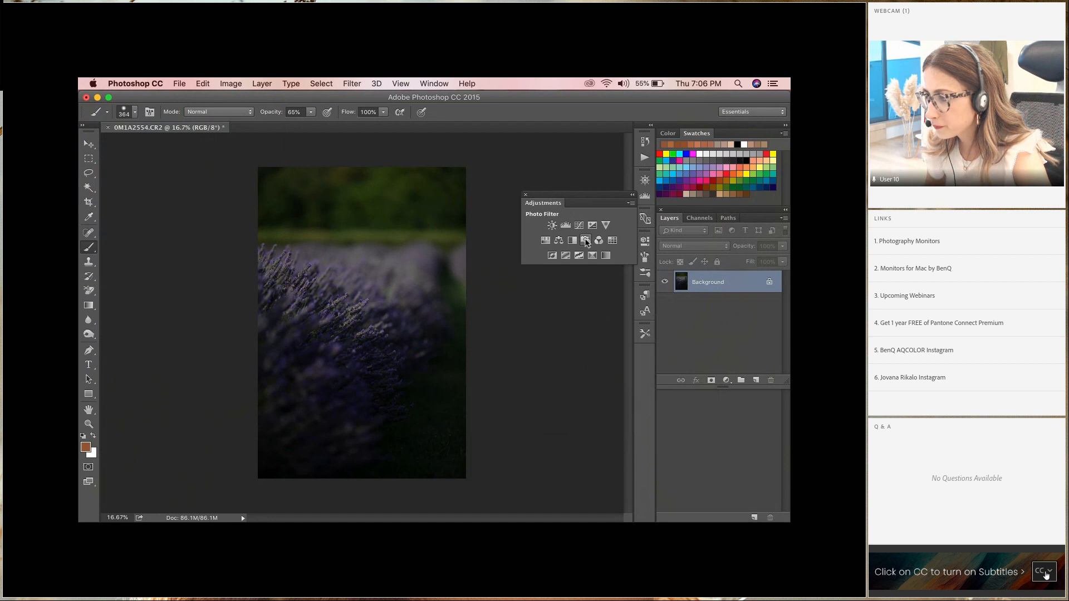
Step: Add a Photo Filter adjustment layer and set its custom color to the dark blue #252b38
click(586, 241)
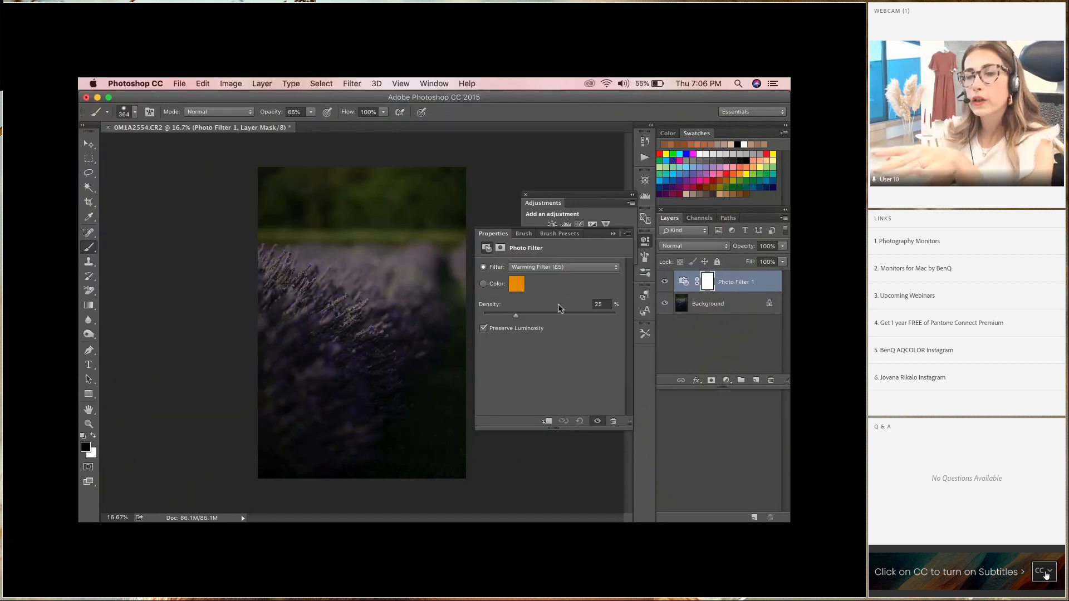
click(515, 285)
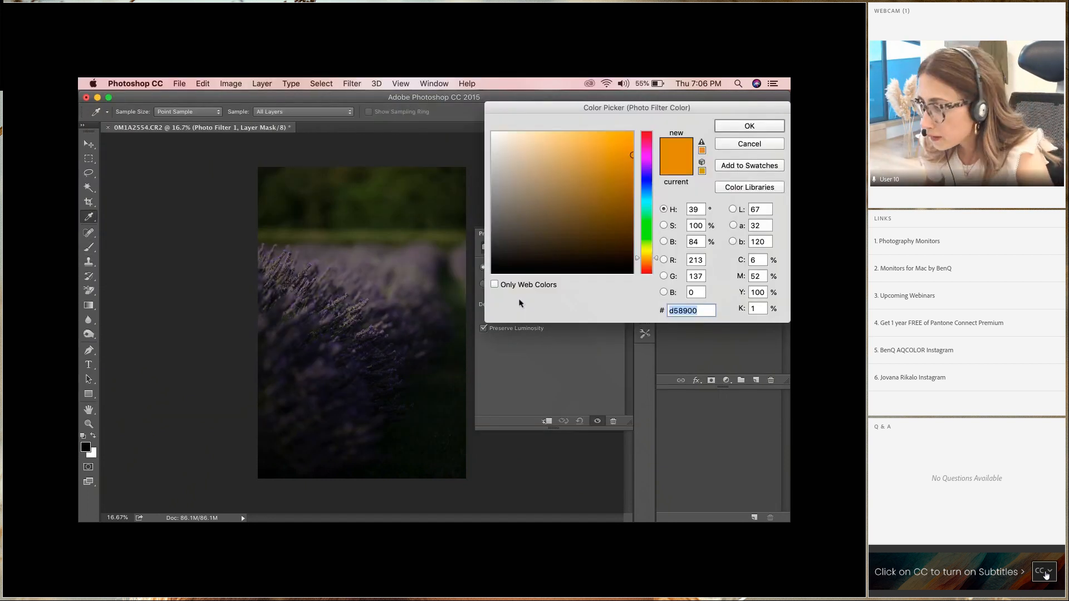
click(648, 191)
drag(648, 190, 648, 171)
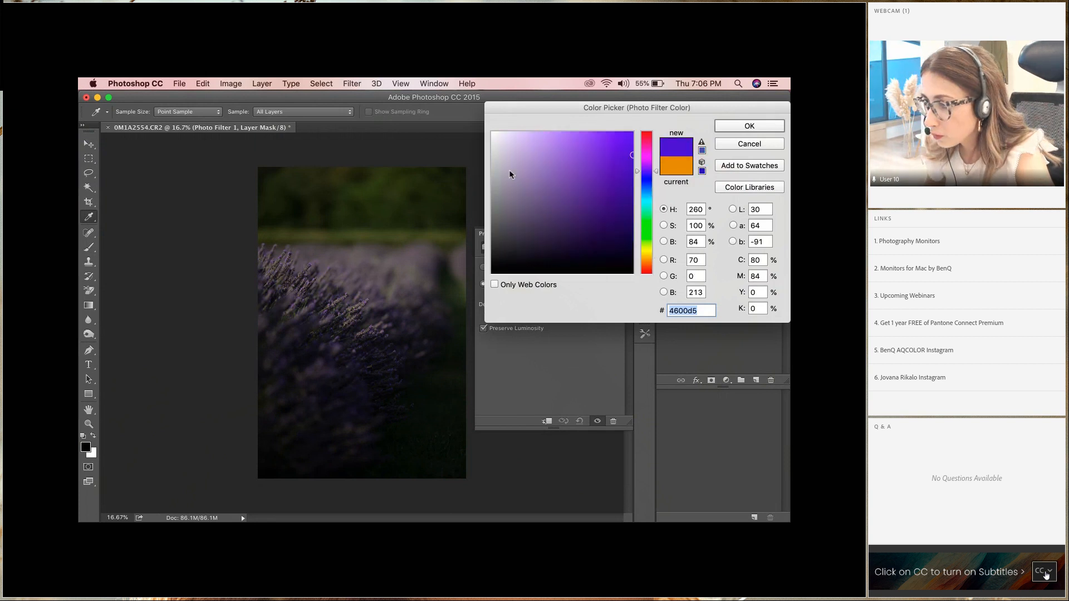
click(546, 201)
click(647, 138)
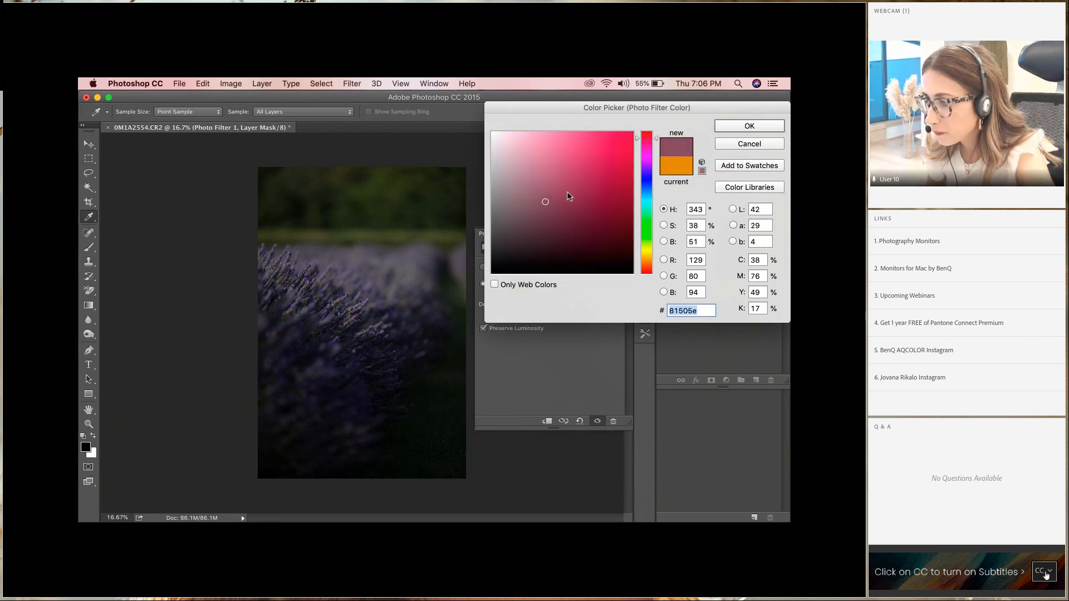
click(540, 242)
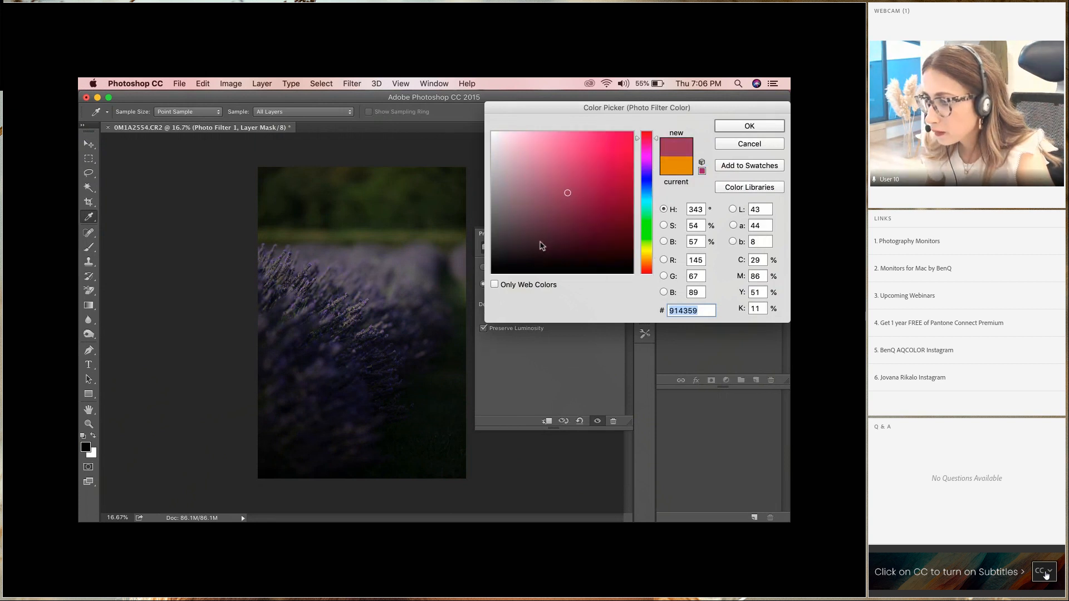
click(648, 187)
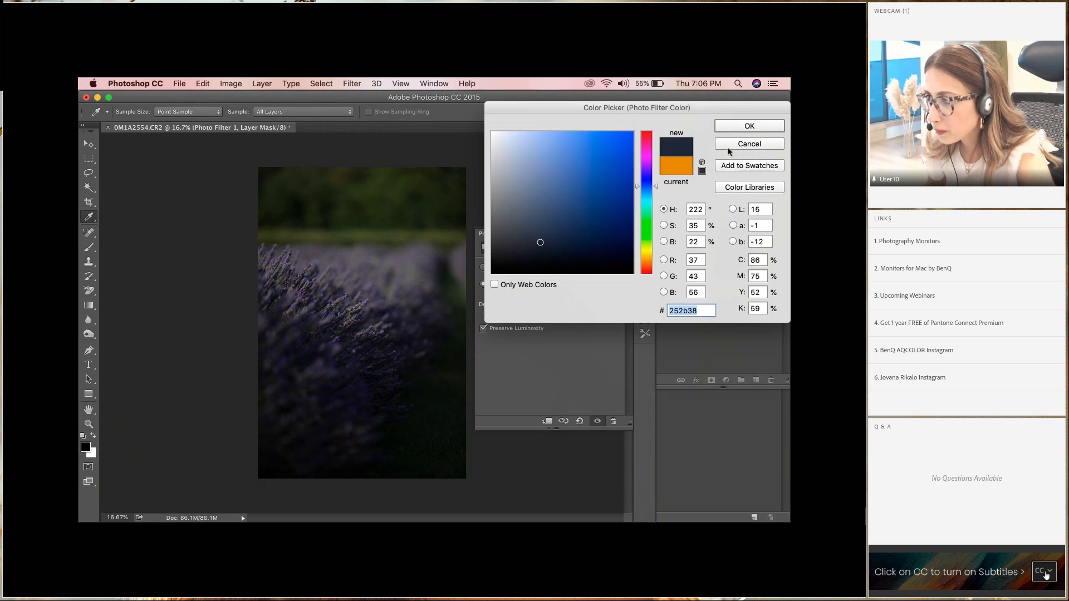
click(738, 128)
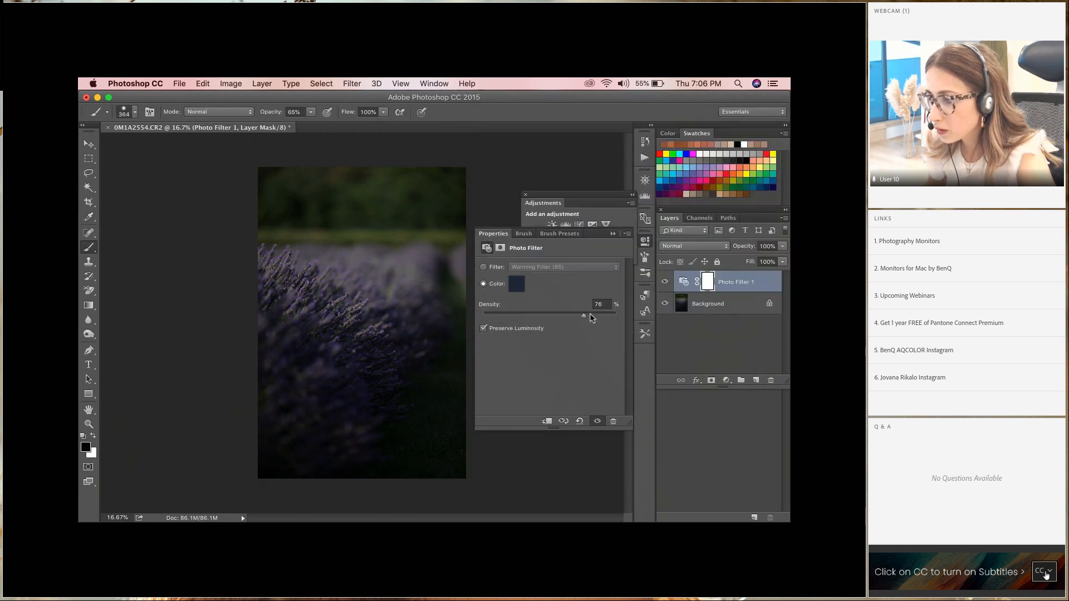
Step: Set the Photo Filter density to 48% and compare the photo with and without the filter
drag(583, 315, 549, 315)
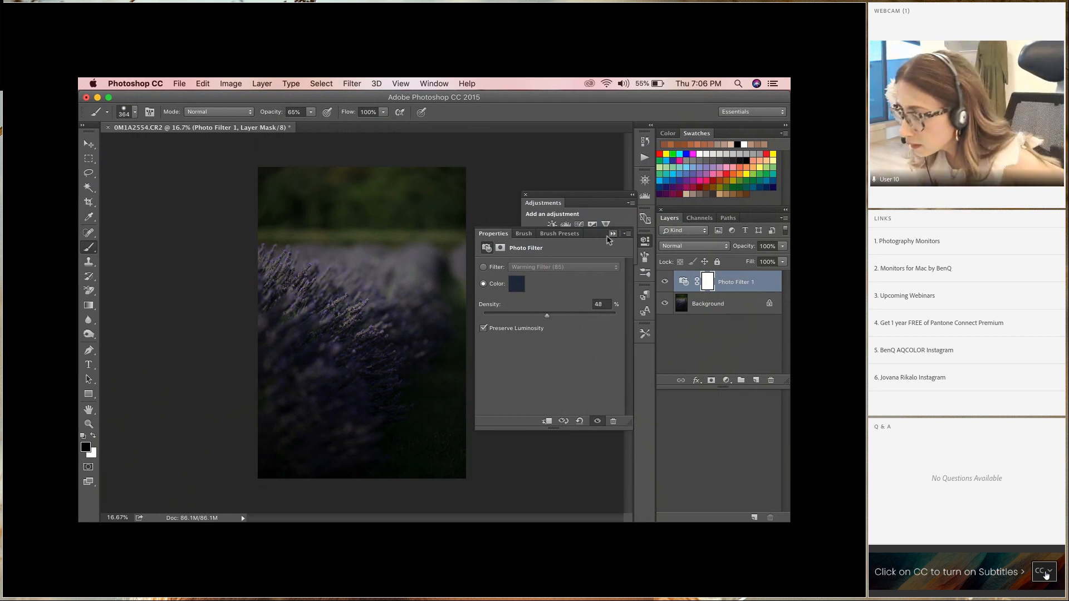
click(613, 234)
click(664, 282)
click(664, 282)
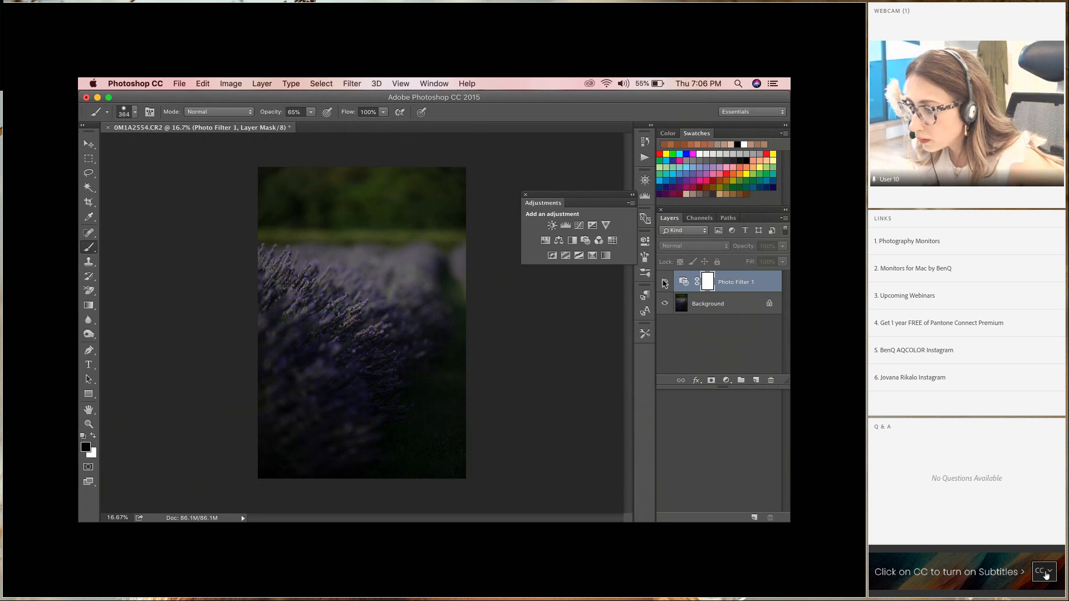
Step: Merge the visible layers into the background and switch to the Dodge tool
click(783, 218)
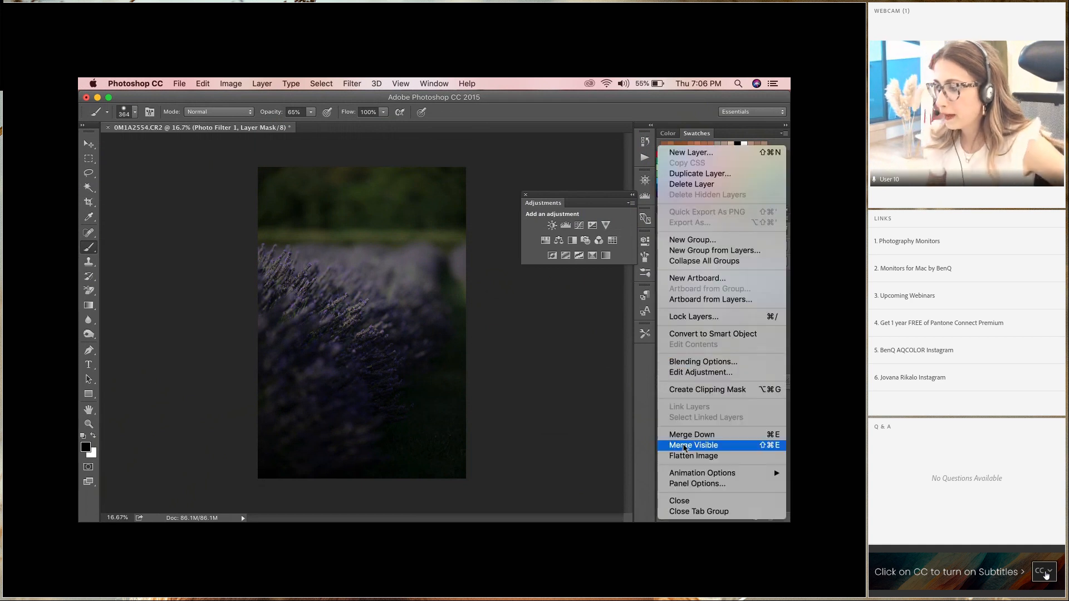
click(685, 446)
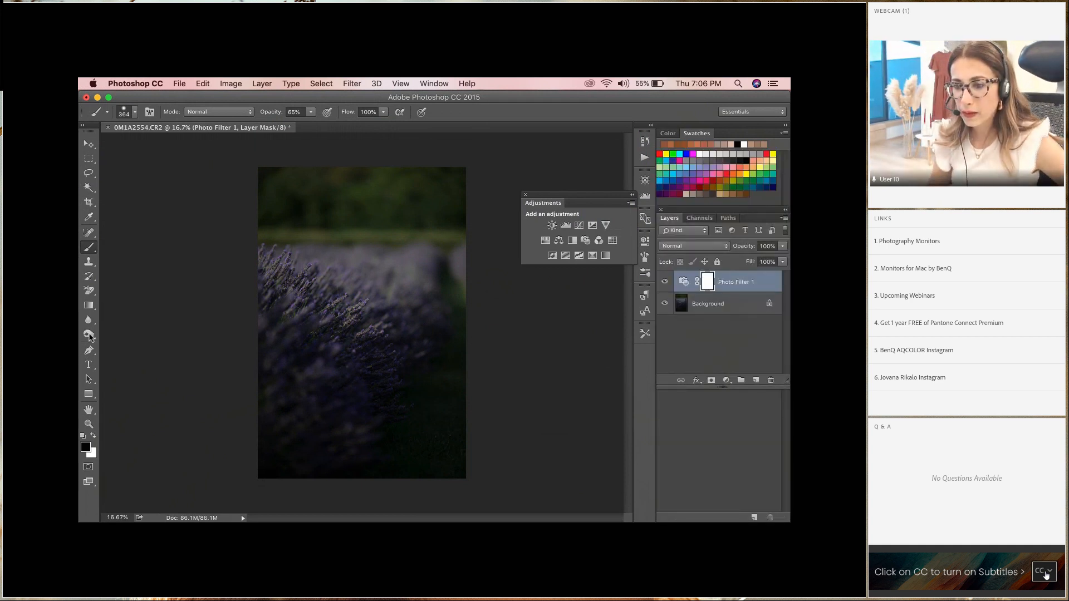
click(90, 337)
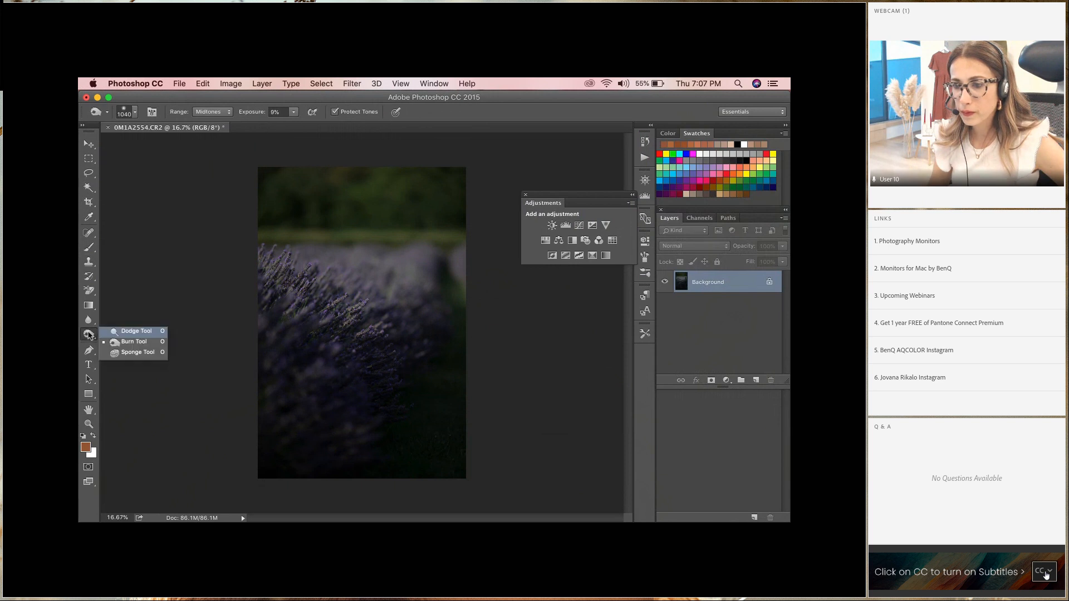
click(136, 331)
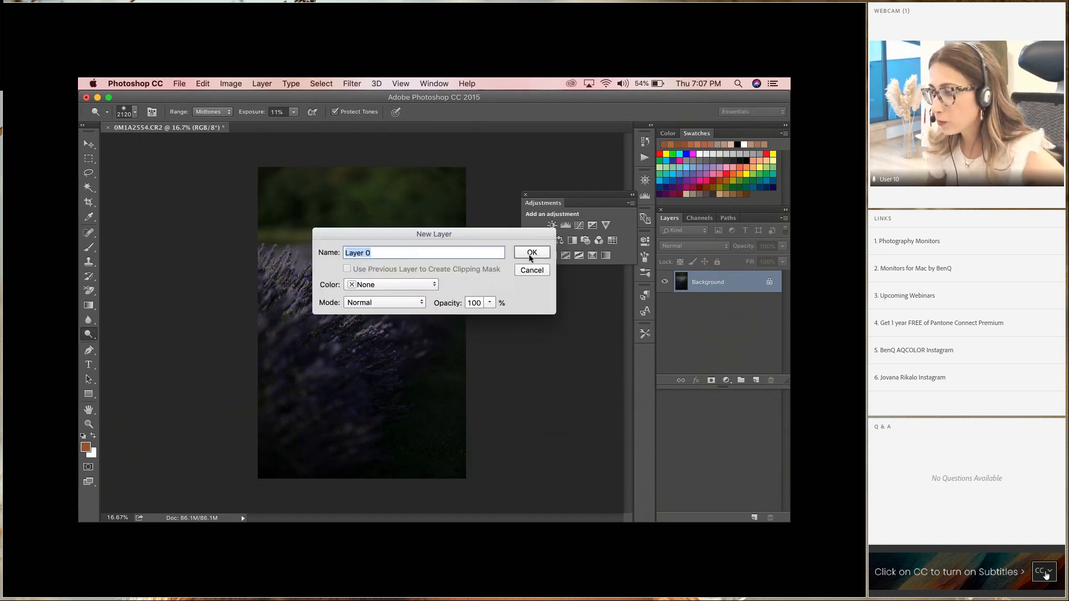
Step: Convert the background into the regular layer Layer 0 and duplicate it
click(531, 254)
right_click(707, 283)
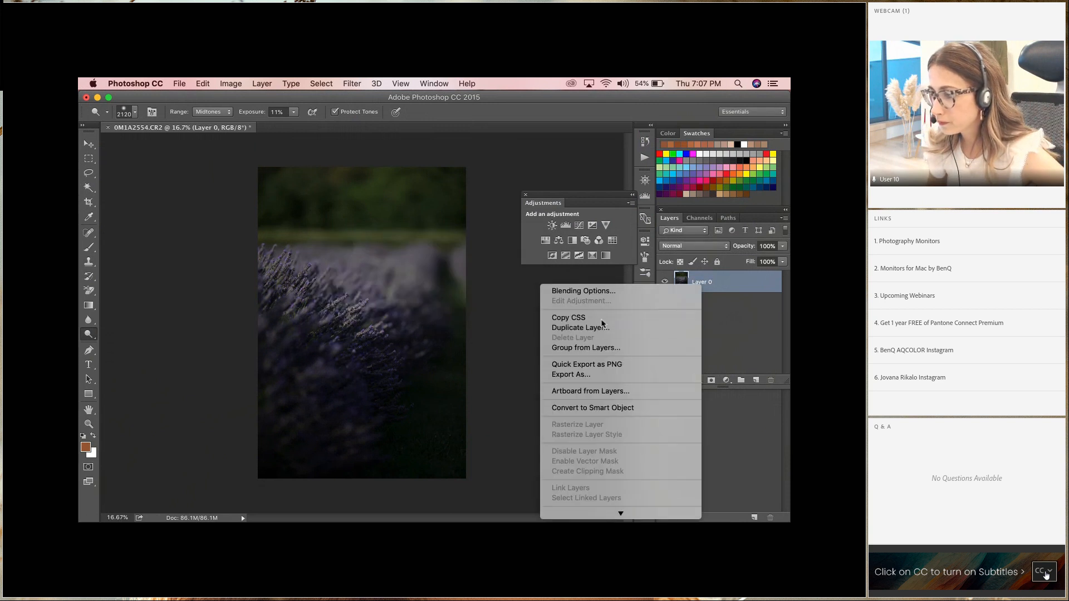
click(606, 325)
click(546, 247)
Step: Darken the duplicated layer with Curves by lowering the RGB curve at input 110 to output 79
click(230, 84)
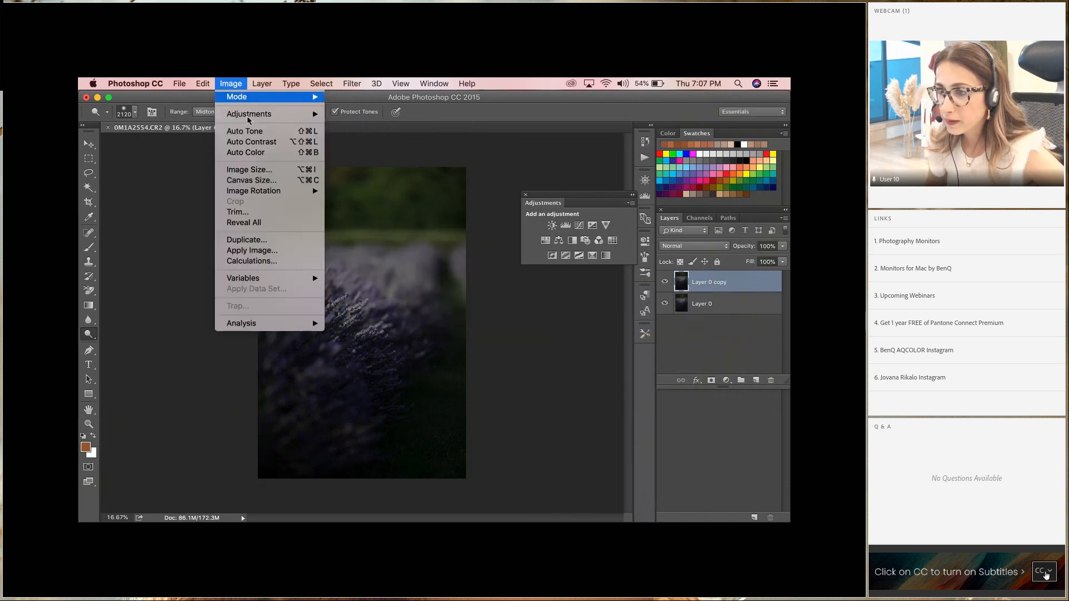
mouse_move(252, 115)
click(351, 135)
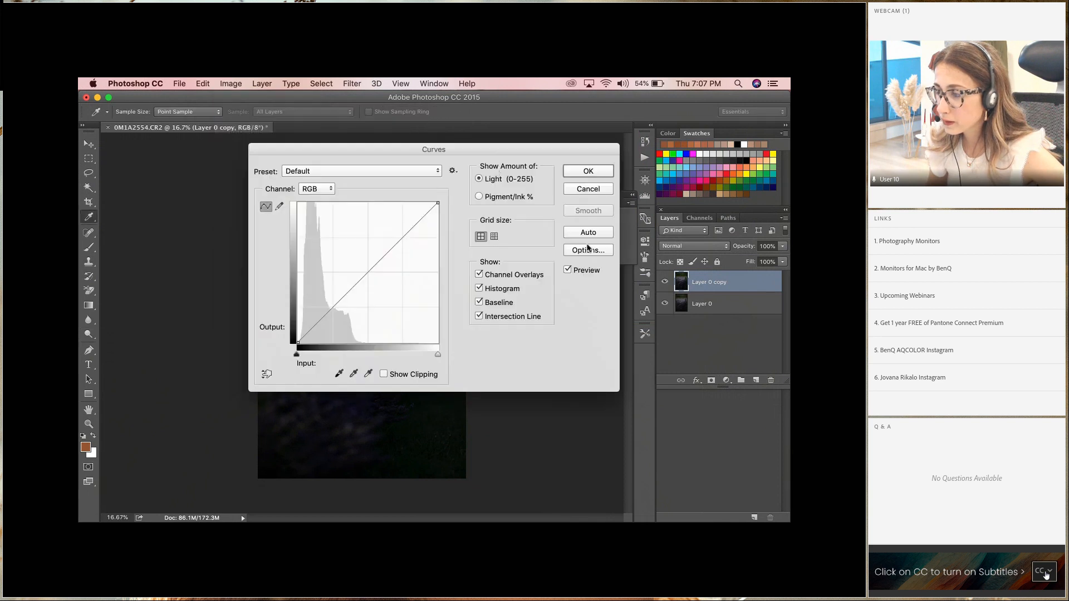
drag(492, 151, 695, 153)
drag(557, 289, 562, 301)
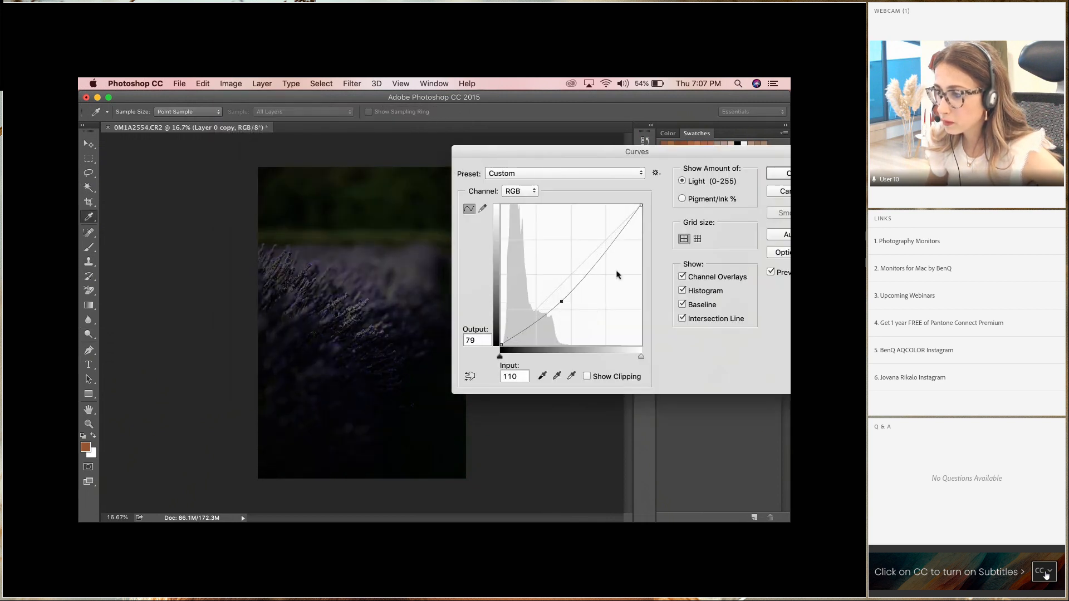
key(Return)
key(o)
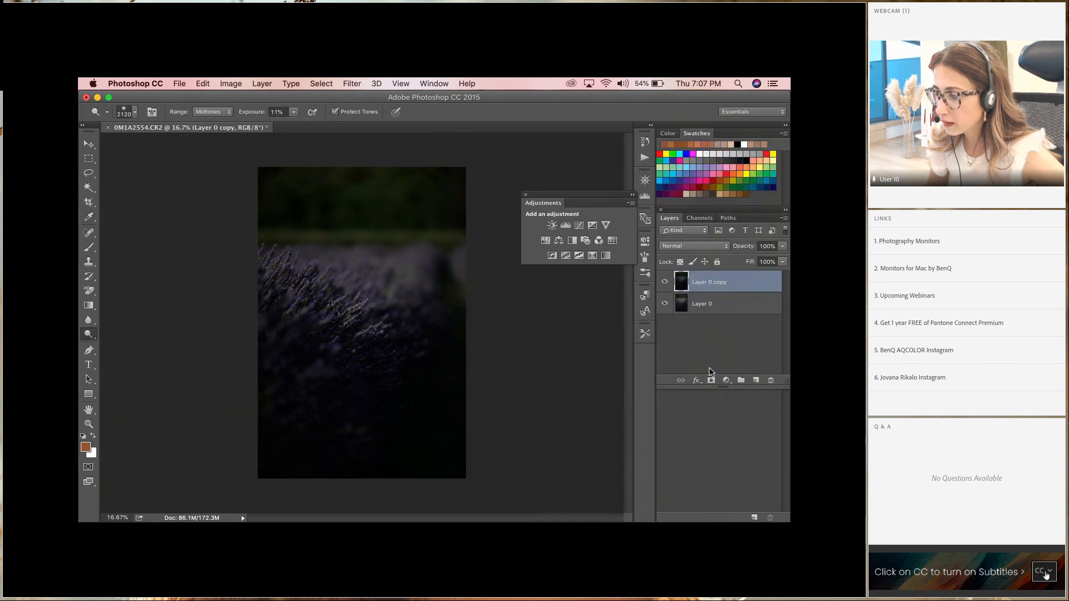
Step: Add a layer mask to the darkened copy and paint black over the central lavender with a 2120 px brush at 25% opacity
click(711, 380)
click(89, 247)
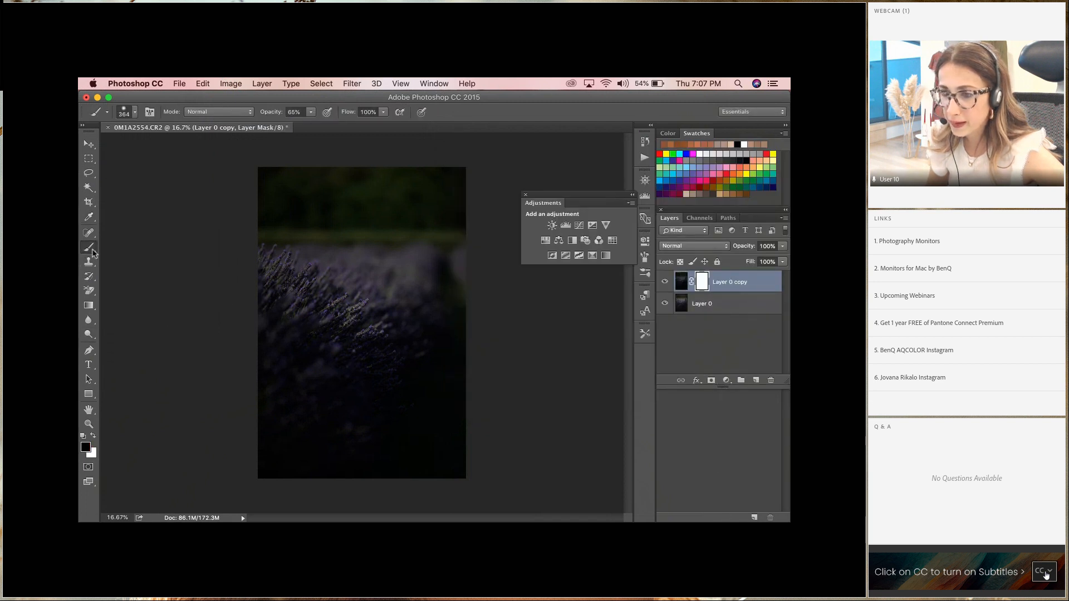
click(311, 112)
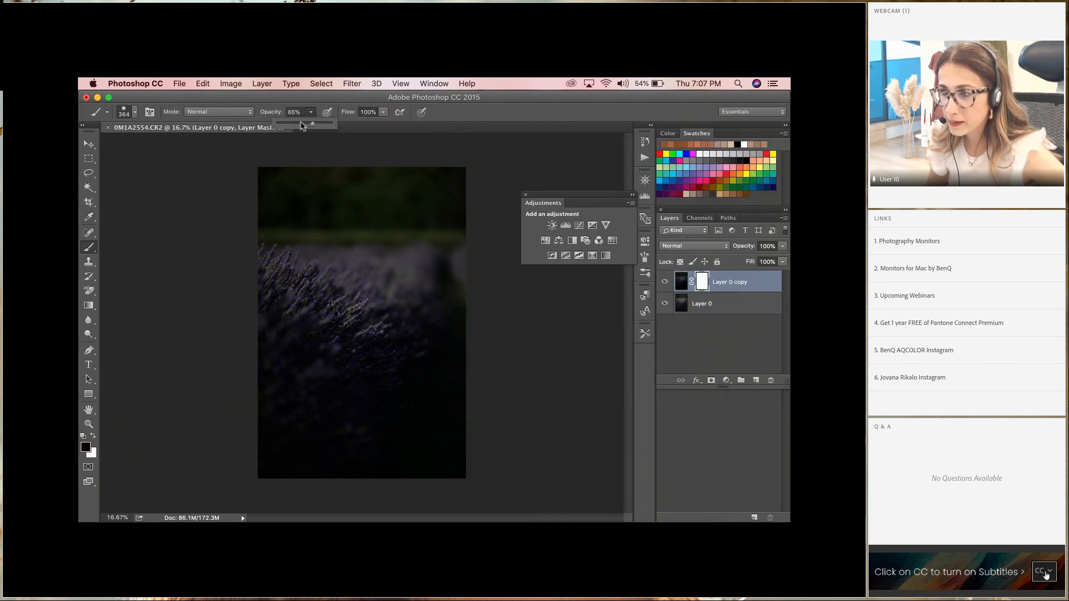
drag(313, 123, 290, 127)
right_click(511, 249)
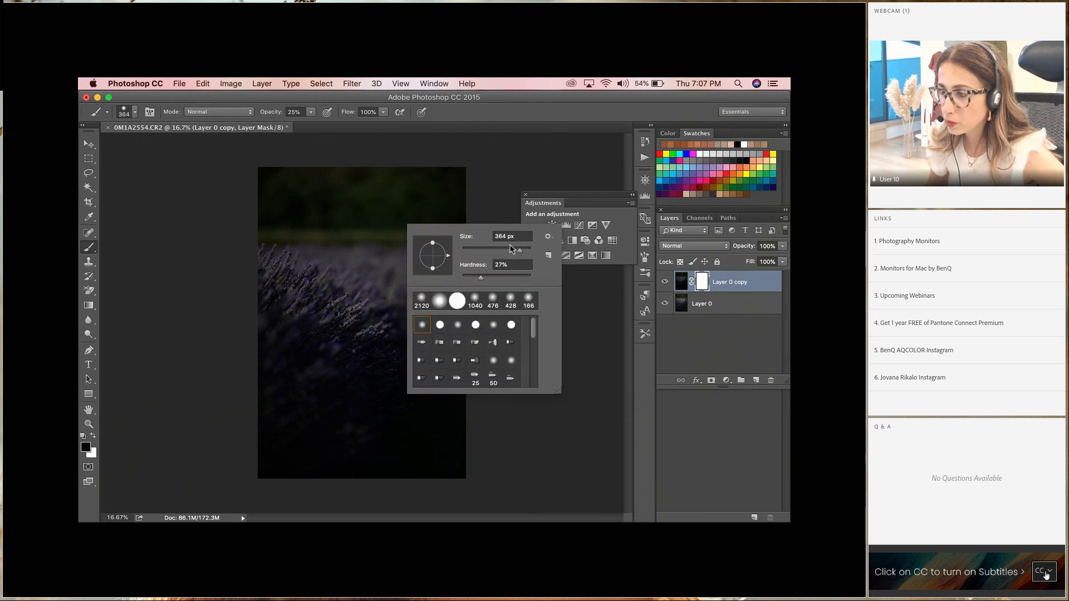
drag(522, 254, 526, 251)
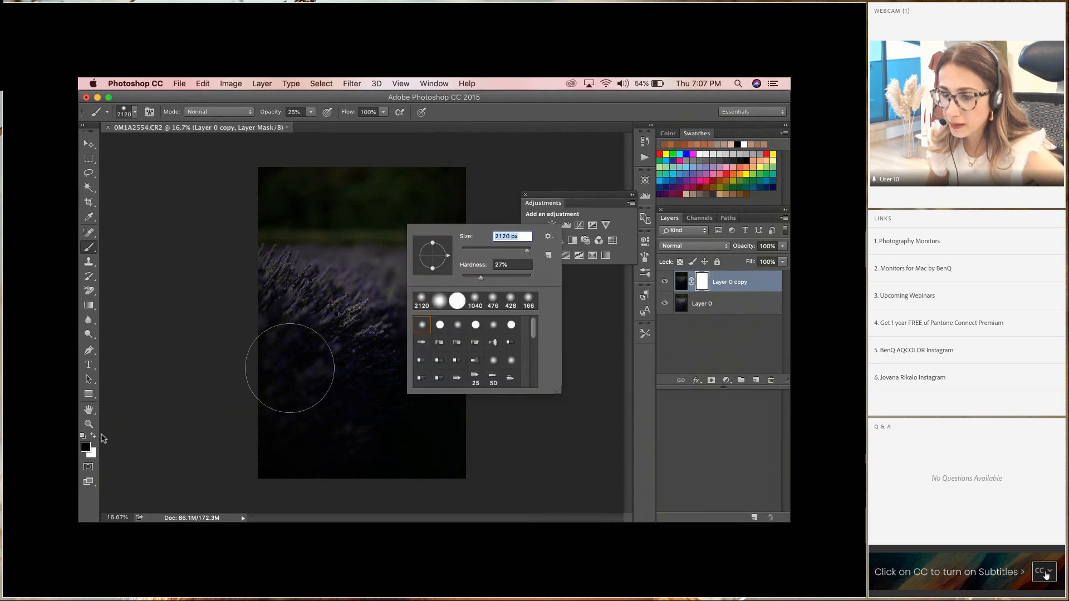
mouse_move(363, 338)
mouse_down()
mouse_move(377, 336)
mouse_move(293, 289)
mouse_move(371, 358)
mouse_move(331, 338)
mouse_move(316, 344)
mouse_move(342, 363)
mouse_move(295, 325)
mouse_move(405, 359)
mouse_move(360, 320)
mouse_move(393, 326)
mouse_move(389, 365)
mouse_up()
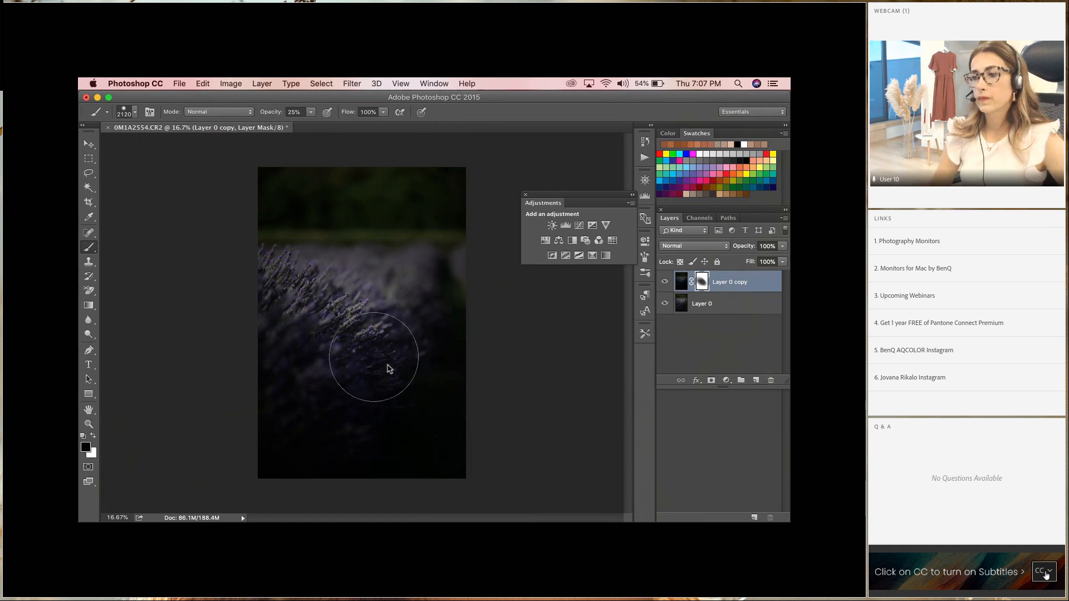
Step: Compare the photo with and without the masked dark layer, and set that layer's opacity to 76%
click(664, 282)
click(664, 282)
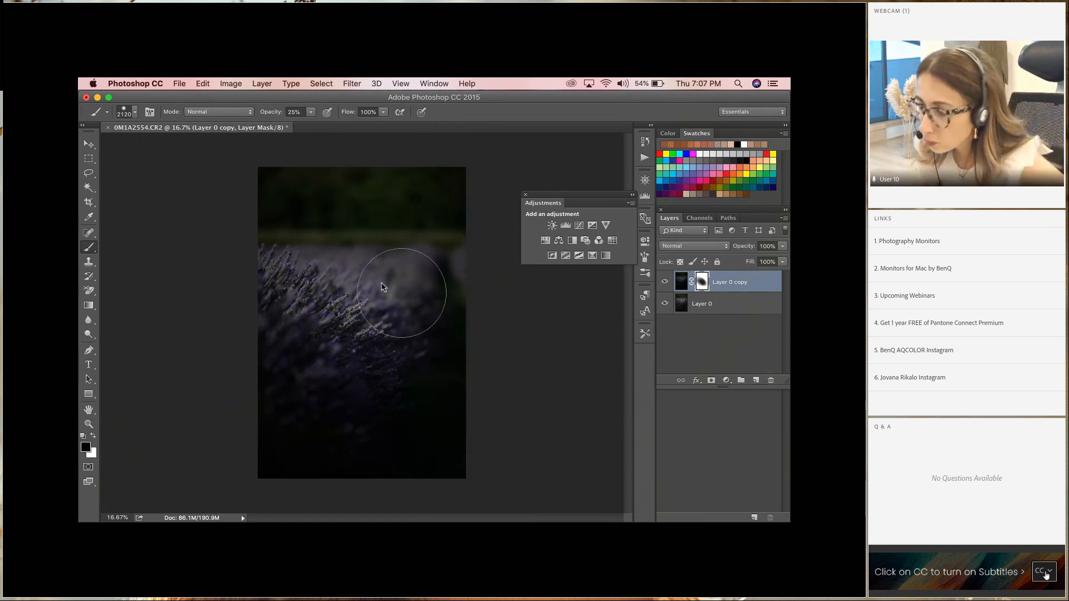
click(782, 245)
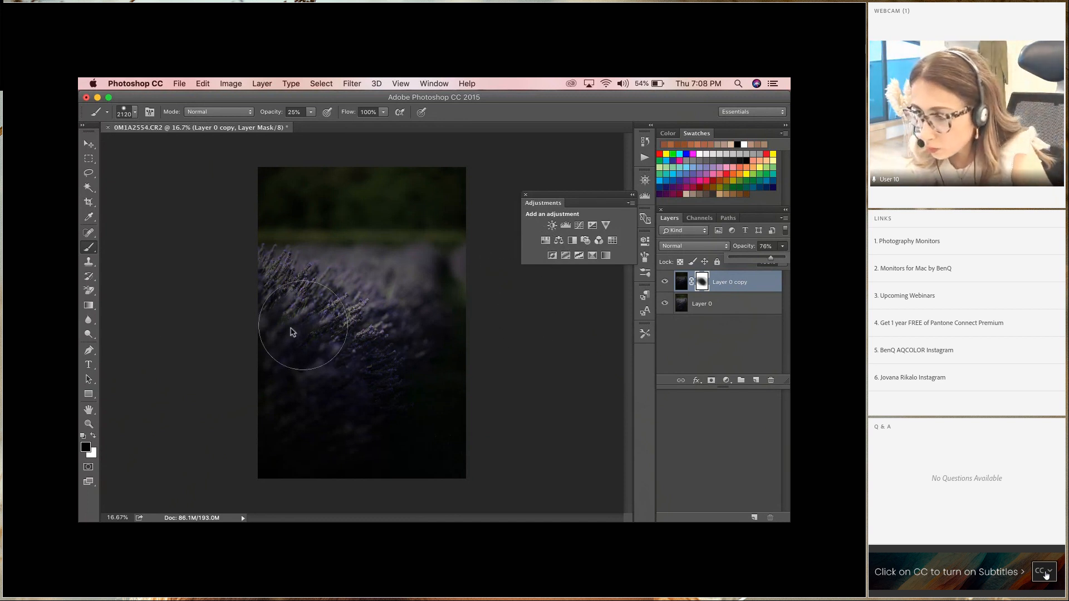
Step: Paint more black on the dark layer's mask over the lower central lavender with the 25% opacity brush
click(328, 351)
drag(323, 381, 354, 349)
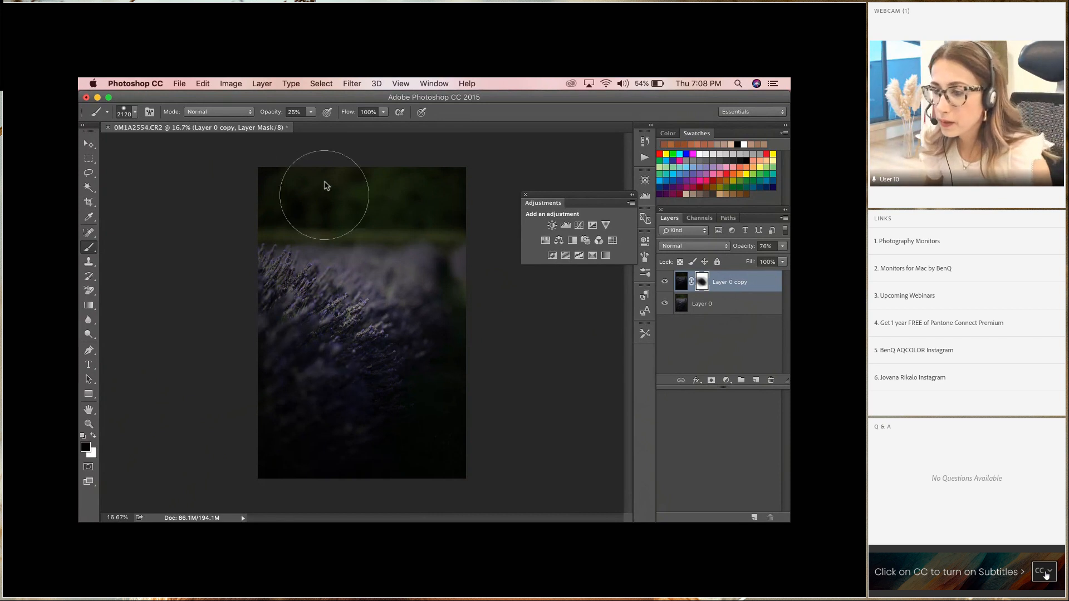
Step: Save the lavender photo to the Desktop as the JPEG file 0M1A2554.jpg
click(179, 83)
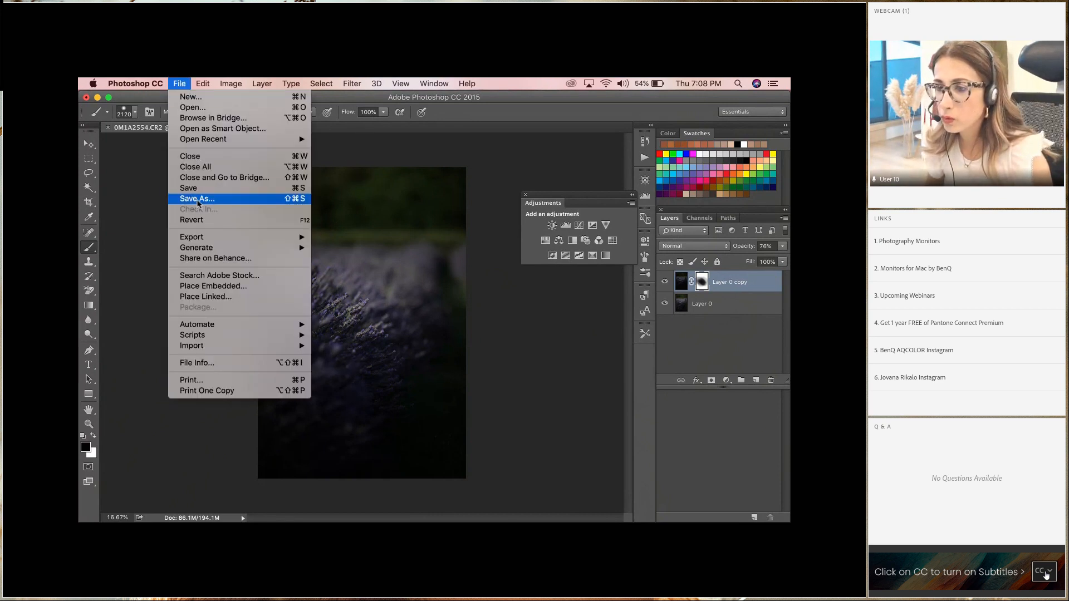
click(198, 199)
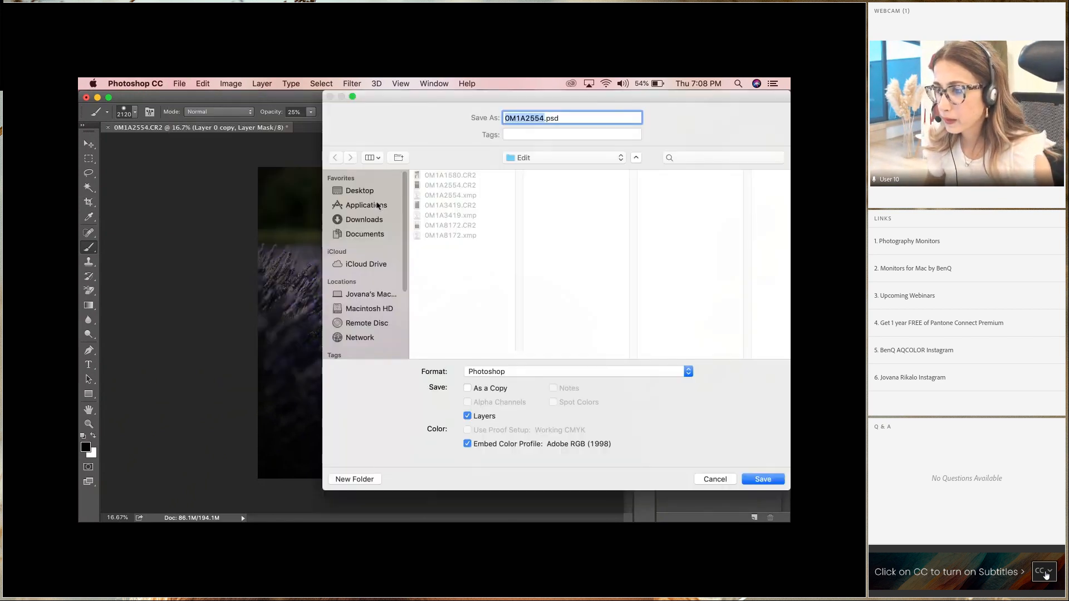
click(372, 193)
click(500, 372)
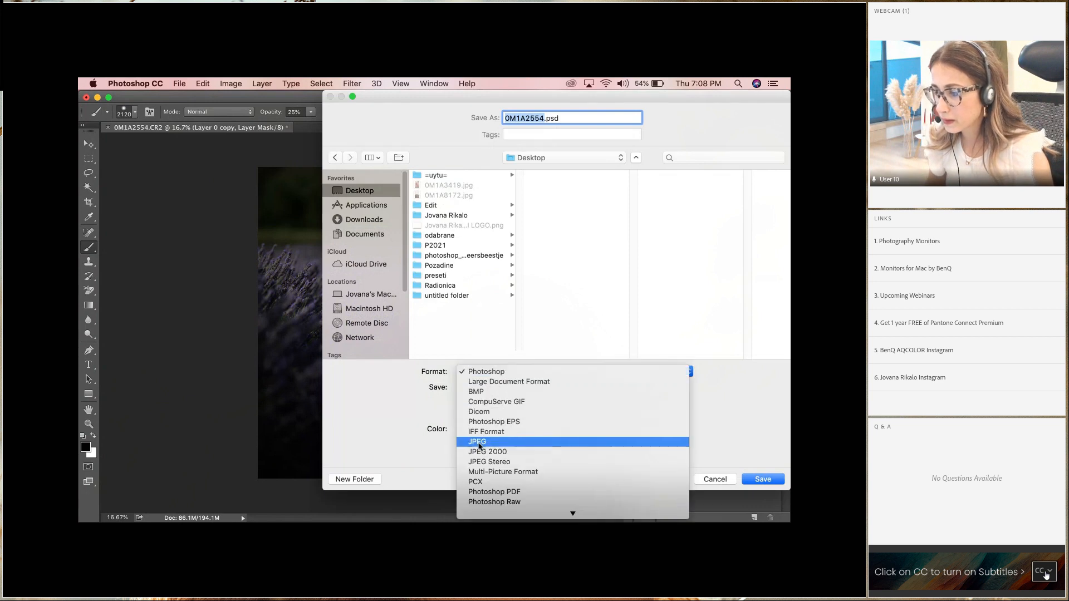
click(479, 442)
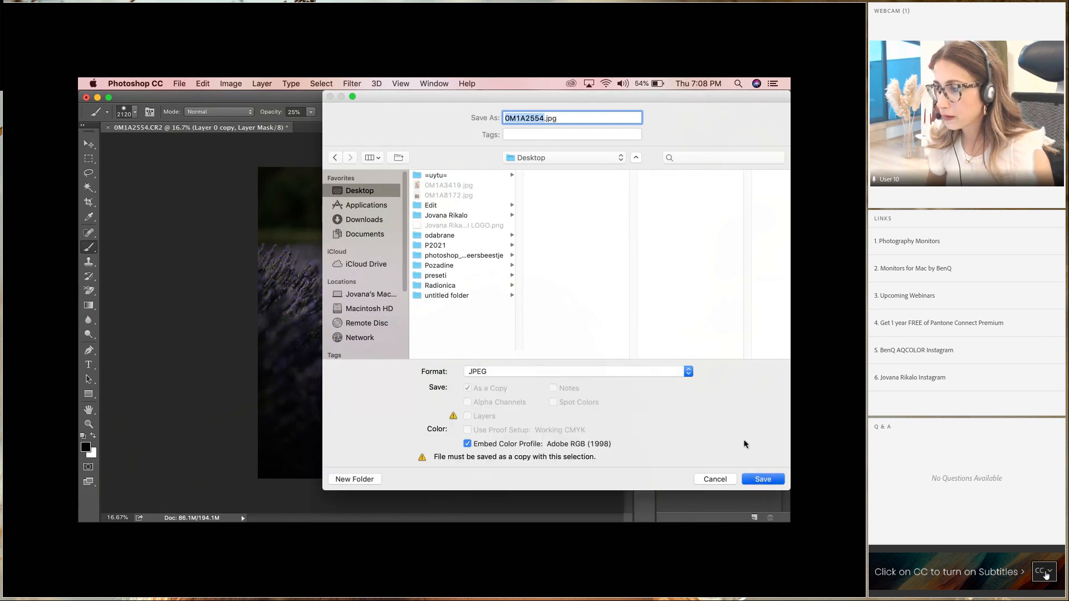
key(Return)
click(499, 209)
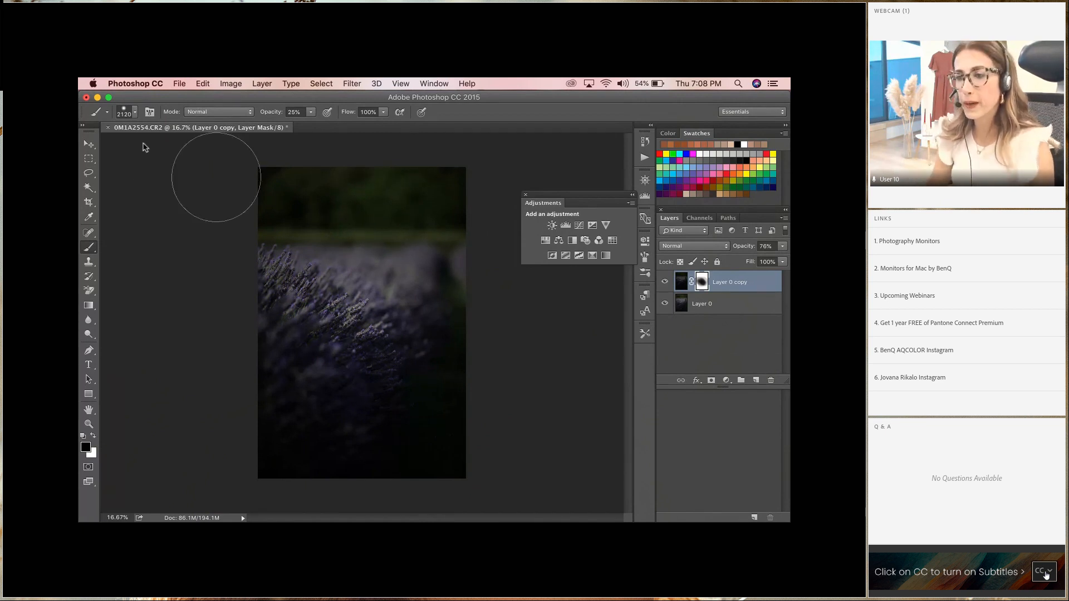
Step: Close the lavender document without saving its layers and open the raw photo 0M1A1580.CR2 from the Edit folder
click(107, 128)
click(396, 244)
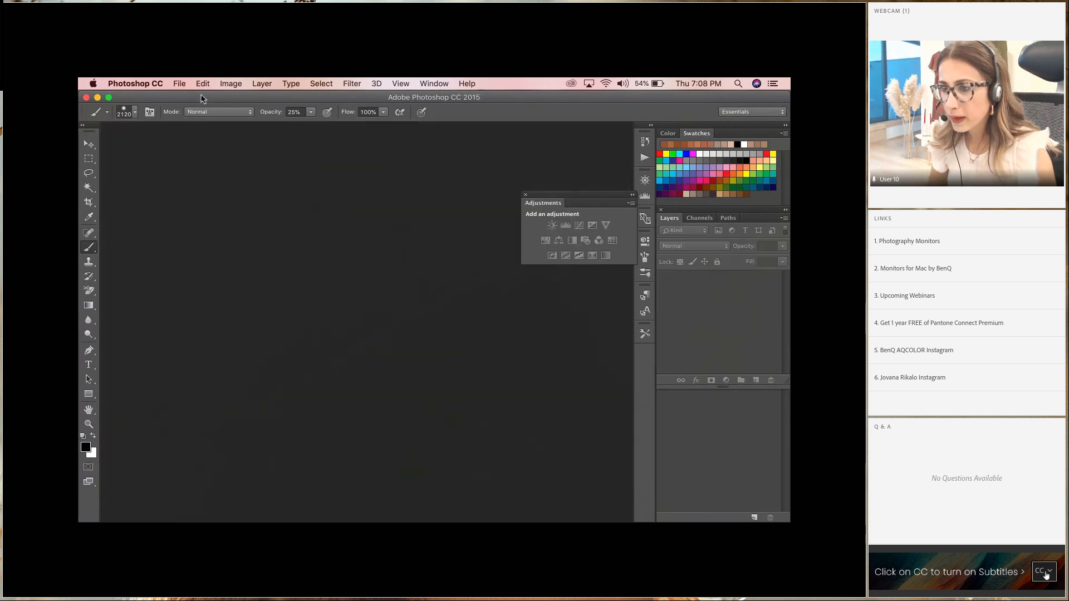
click(179, 84)
click(187, 106)
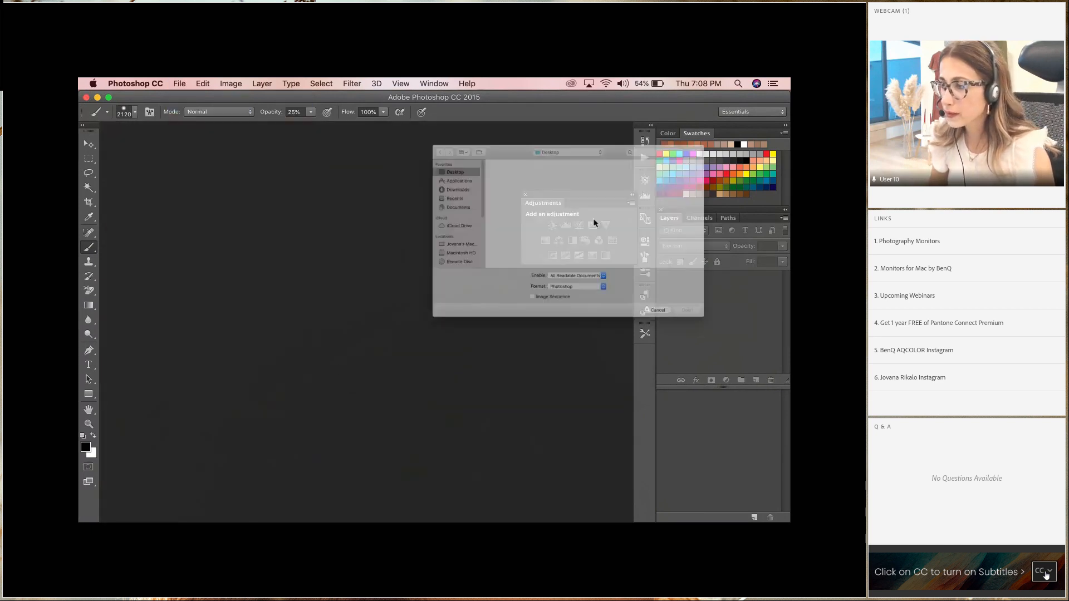
double_click(745, 135)
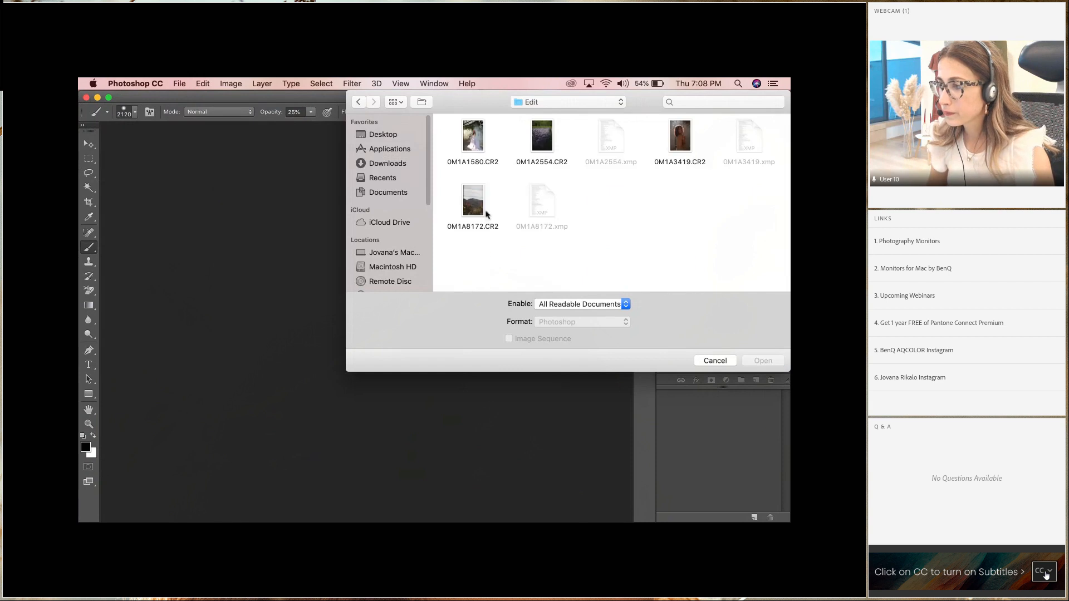
click(475, 144)
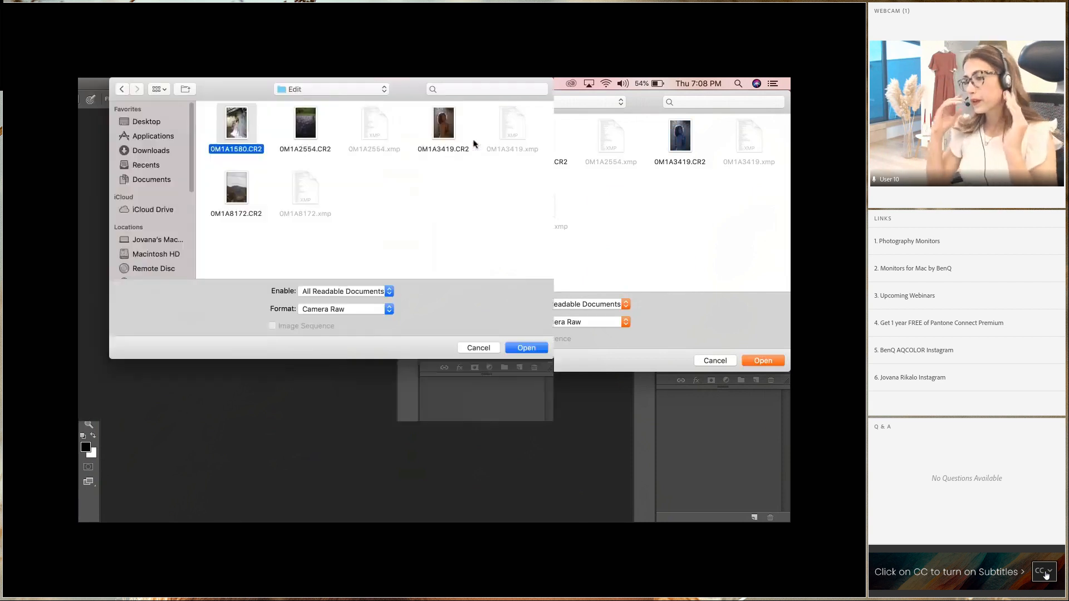
key(Return)
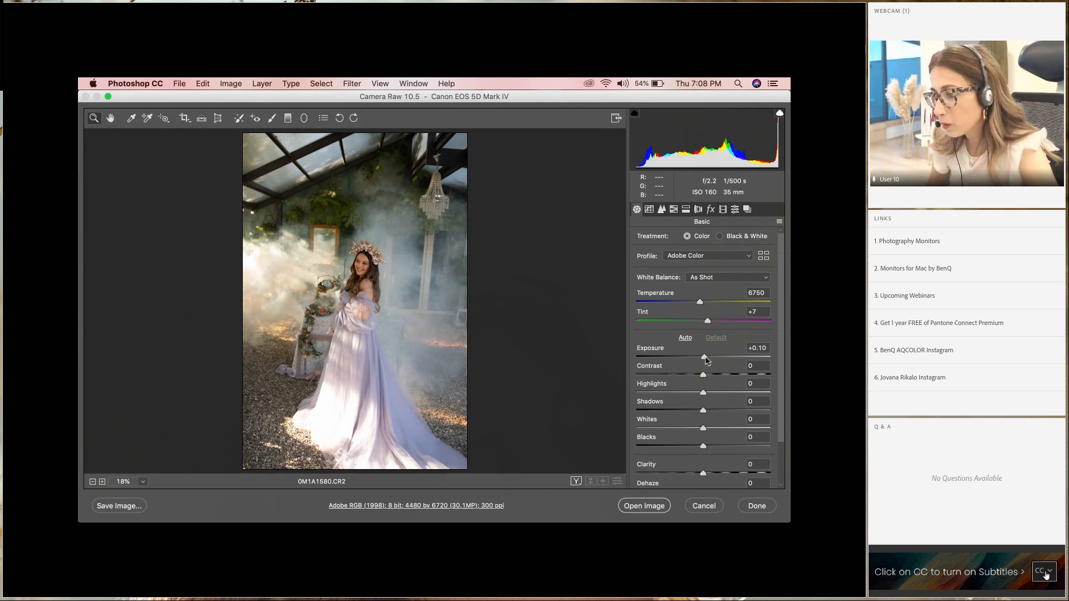
Step: In Camera Raw, set Exposure to +0.50, Highlights to -100, Shadows to +7 and Temperature to 7260, and open the image for editing
drag(703, 359, 711, 361)
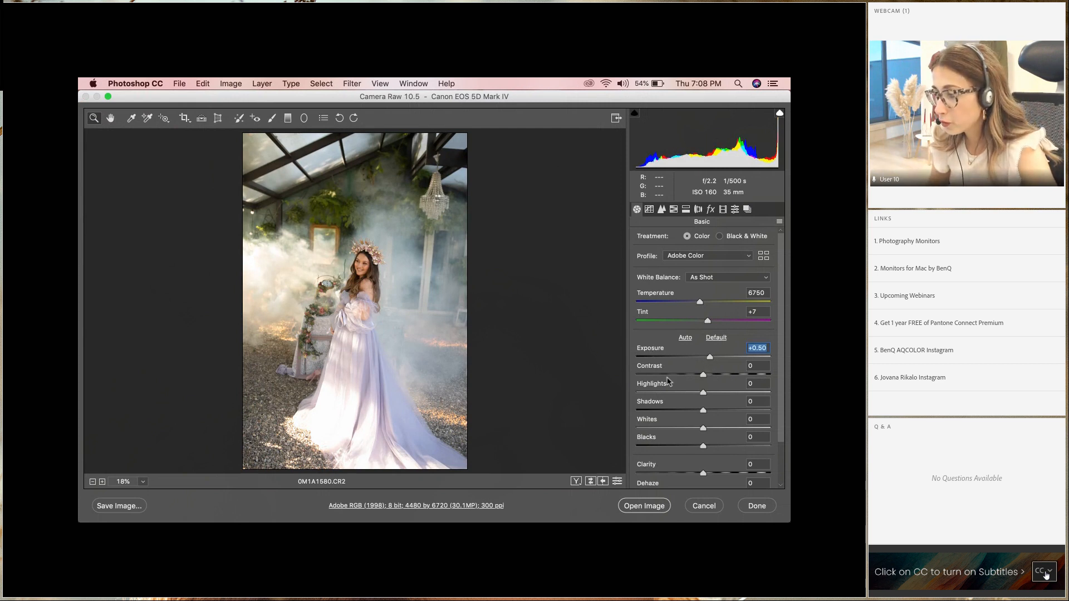
drag(669, 393, 631, 393)
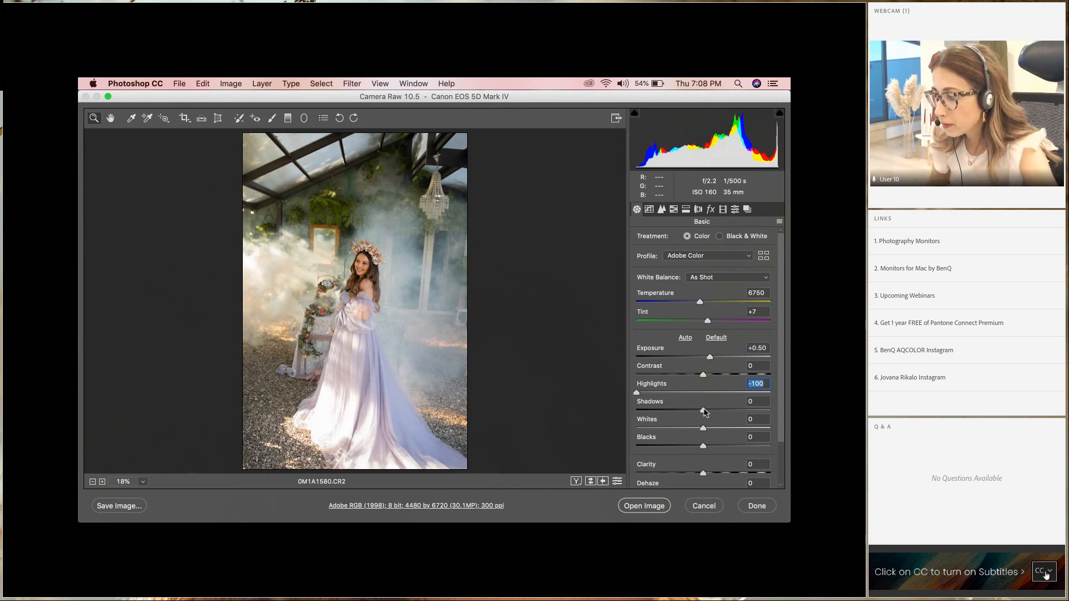
drag(708, 410, 713, 410)
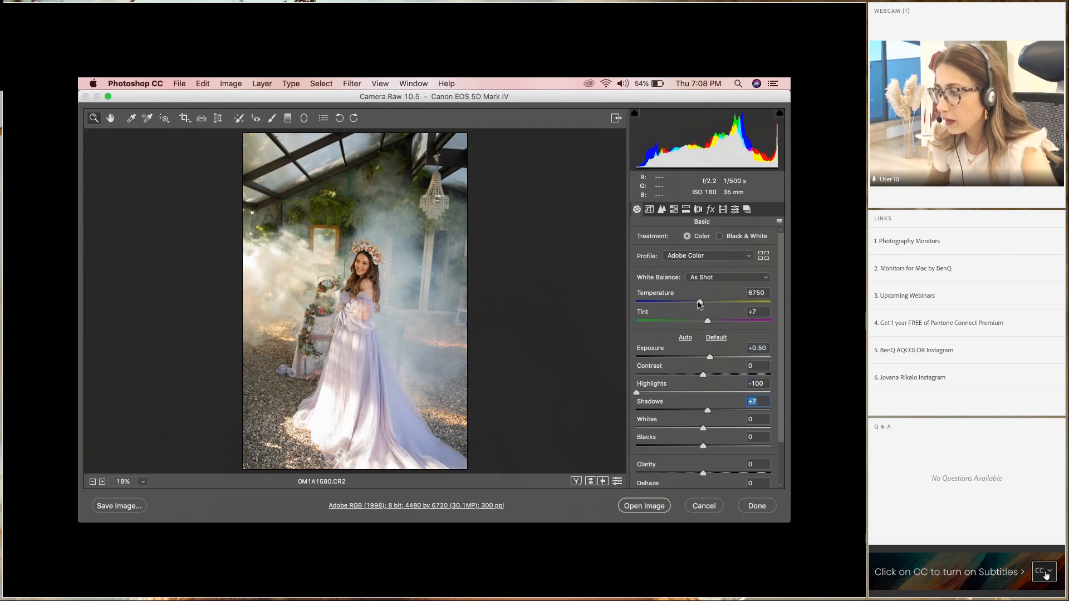
drag(700, 302, 705, 303)
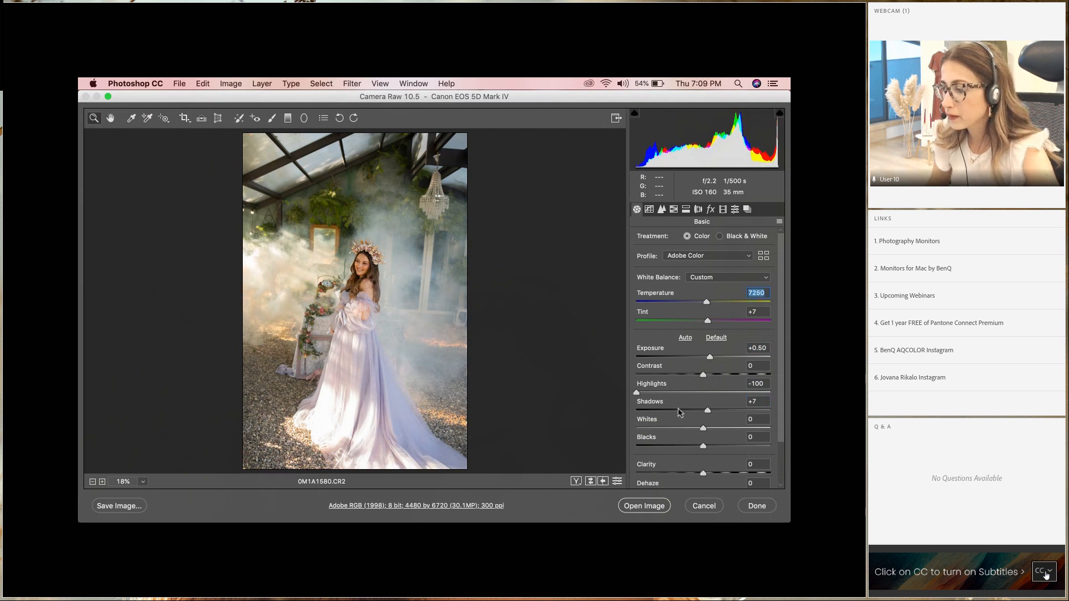
click(648, 508)
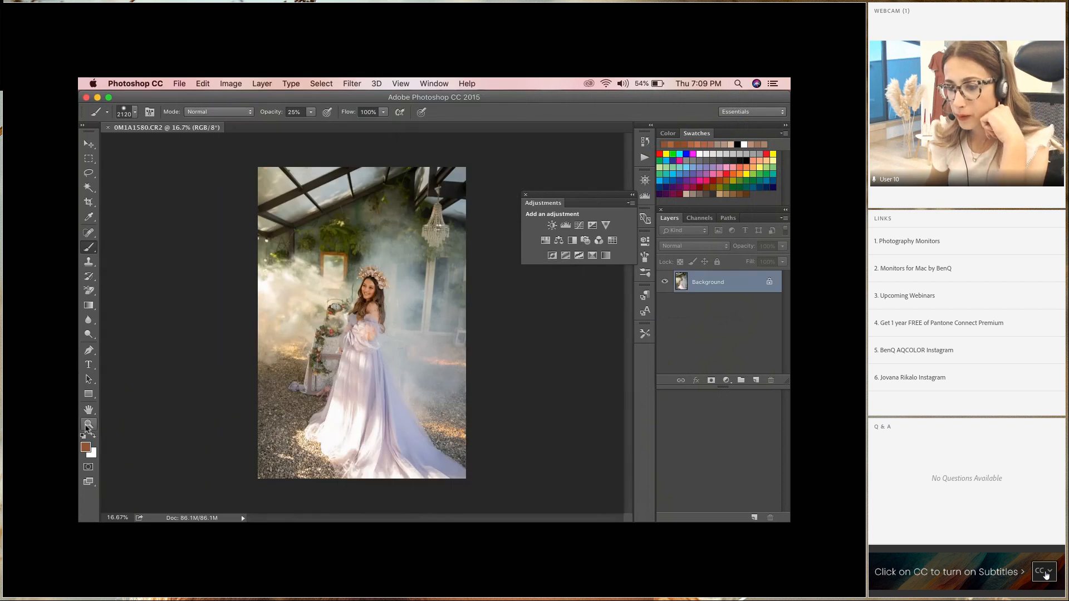
Step: Choose the Mixer Brush for the woman's face and sample the skin tone #c29267 from her forehead as its color
click(87, 425)
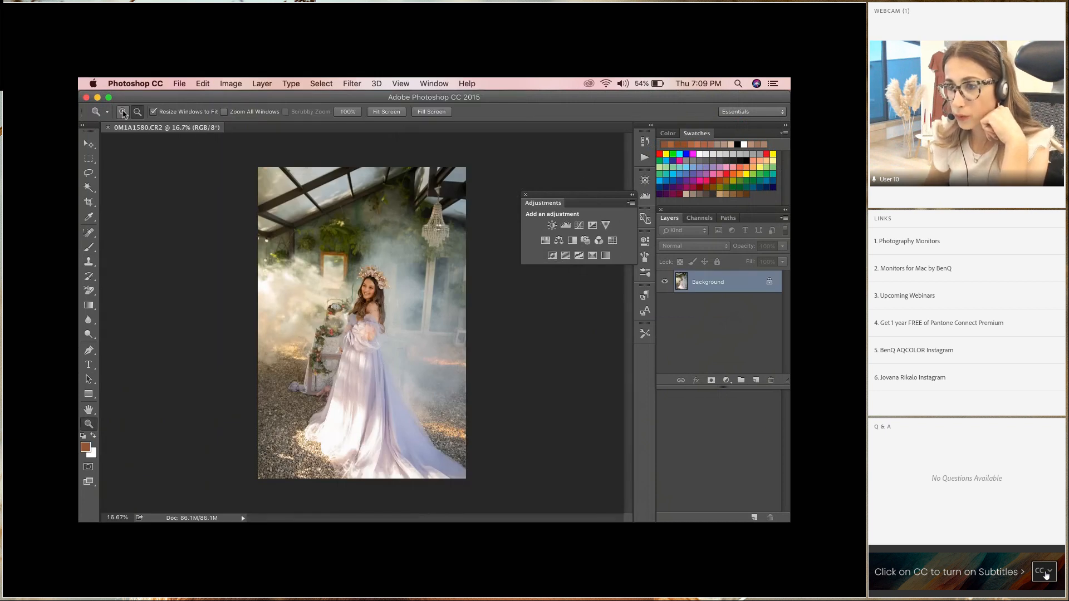
click(369, 330)
click(376, 351)
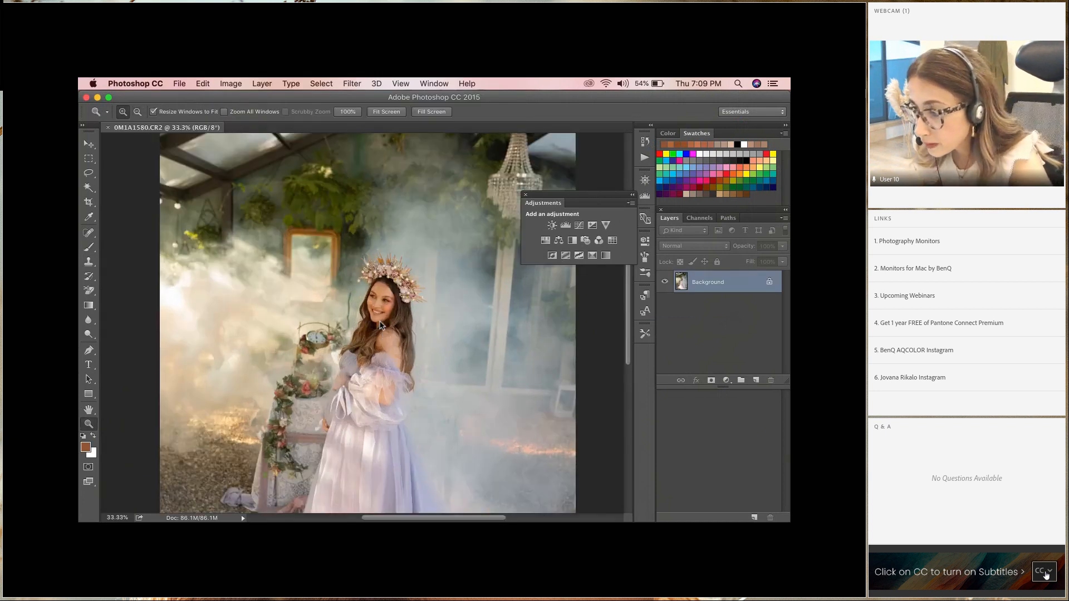
click(384, 312)
click(390, 290)
click(412, 276)
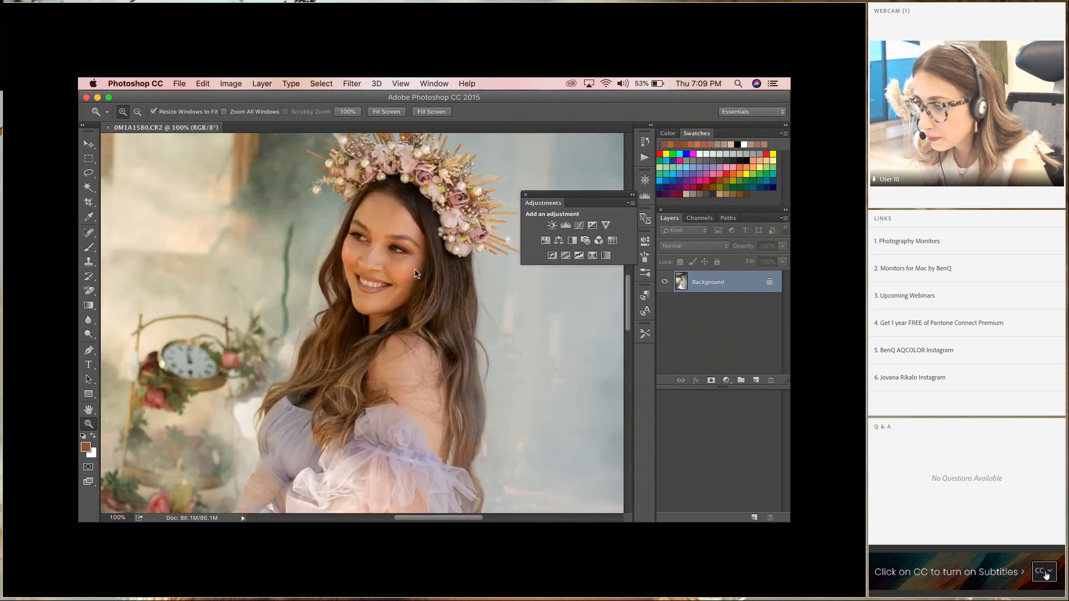
click(429, 268)
scroll(409, 264, up, 2)
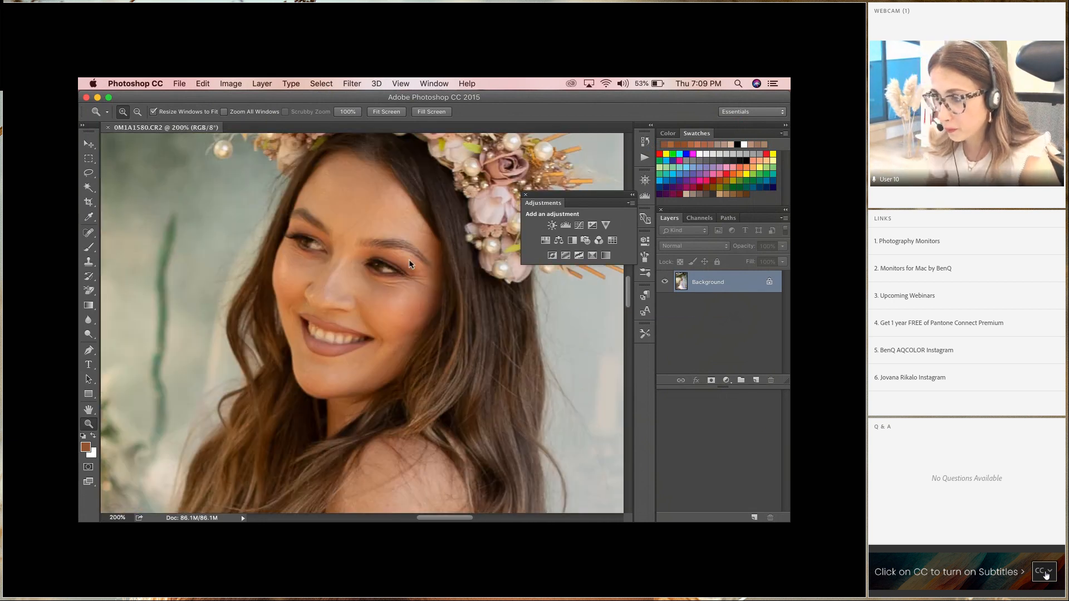
click(89, 247)
click(159, 279)
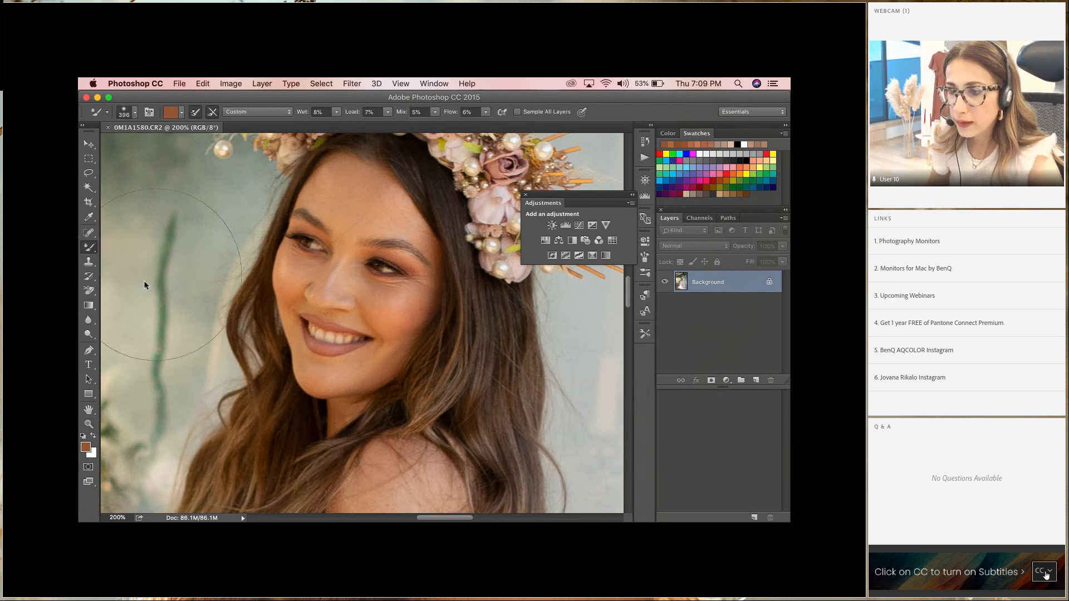
click(86, 447)
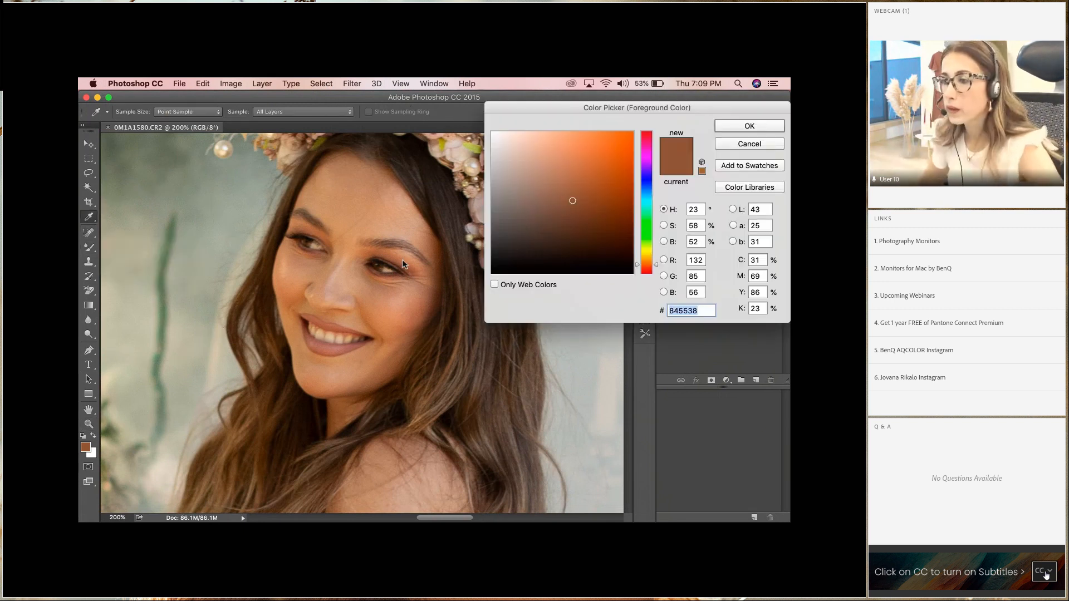
click(372, 233)
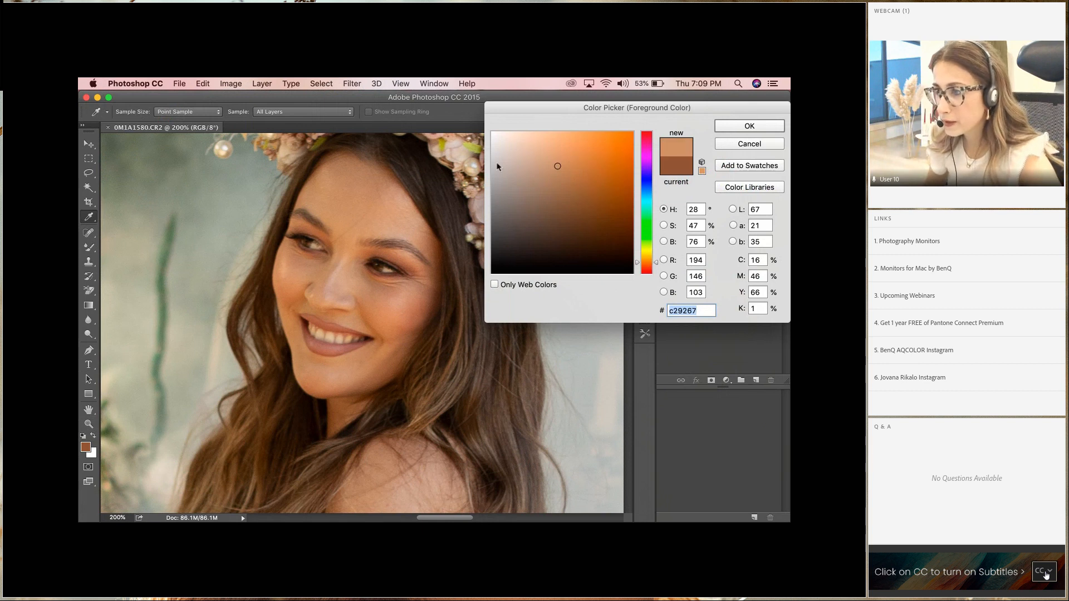
key(Return)
Step: Set the Mixer Brush size to 121 px and smooth the skin on the forehead
right_click(449, 212)
click(544, 239)
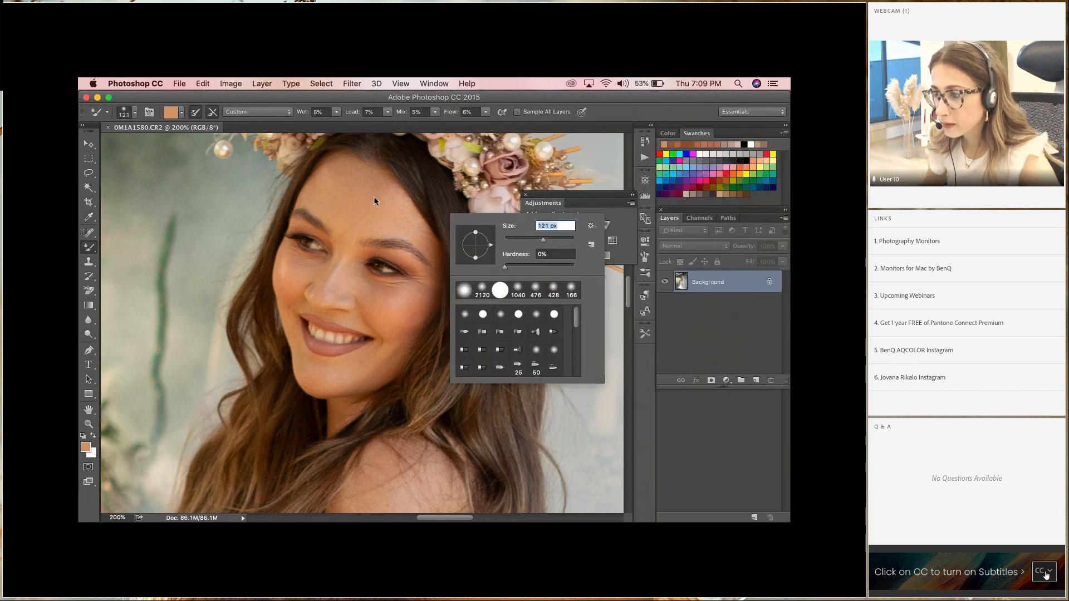
click(362, 223)
drag(359, 201, 351, 209)
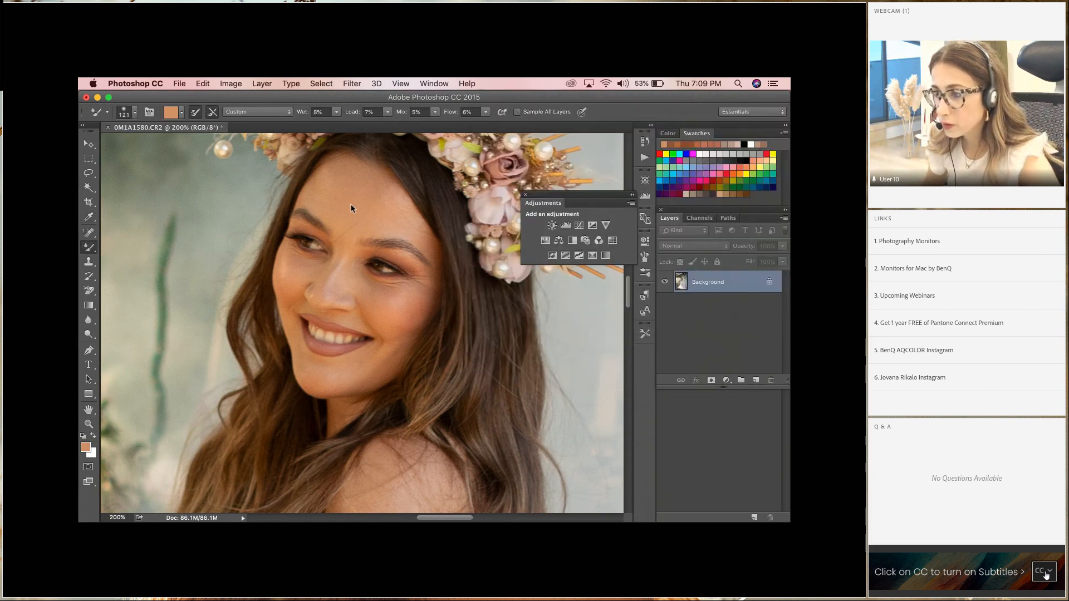
Step: Reduce the Mixer Brush size to 83 px and blend the skin between the eyebrows
right_click(377, 230)
drag(469, 253, 454, 252)
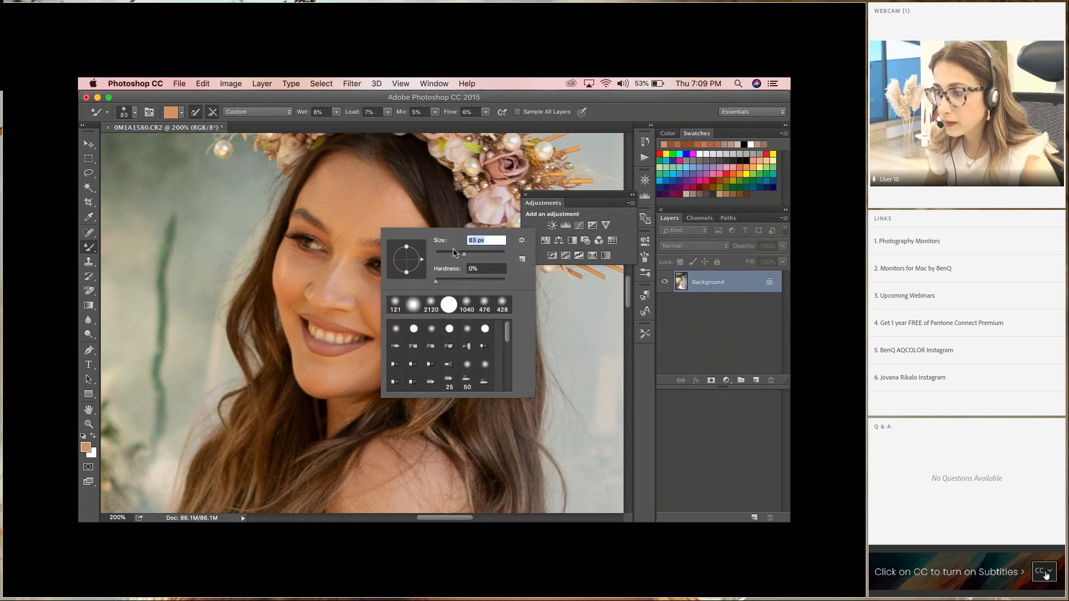
click(342, 238)
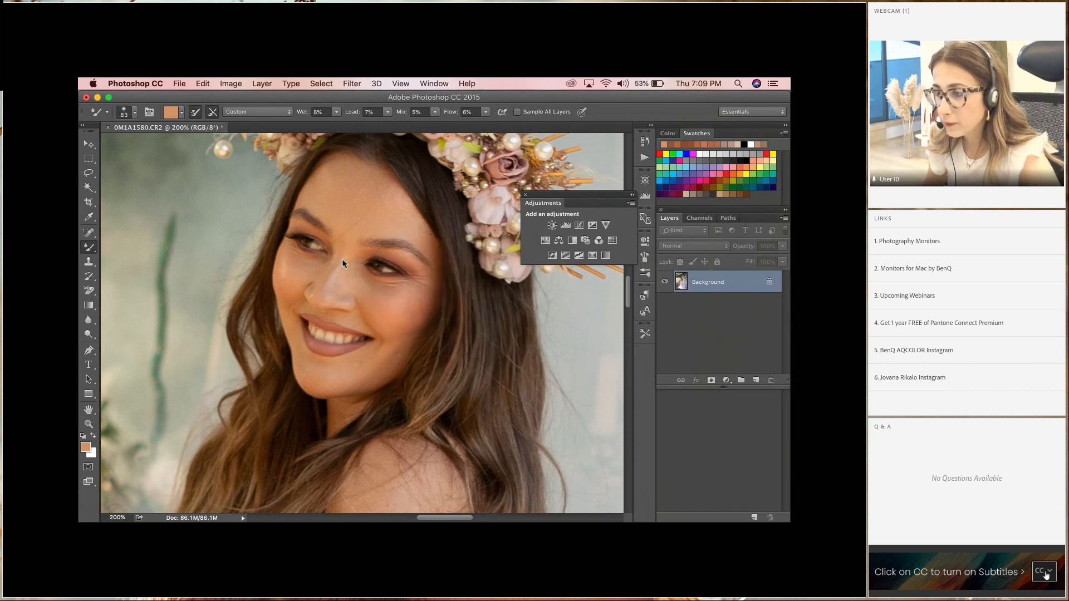
Step: Resample the Mixer Brush color from the facial skin to retouch the cheeks, using #bc8869 followed by #bf9473
click(86, 447)
click(384, 298)
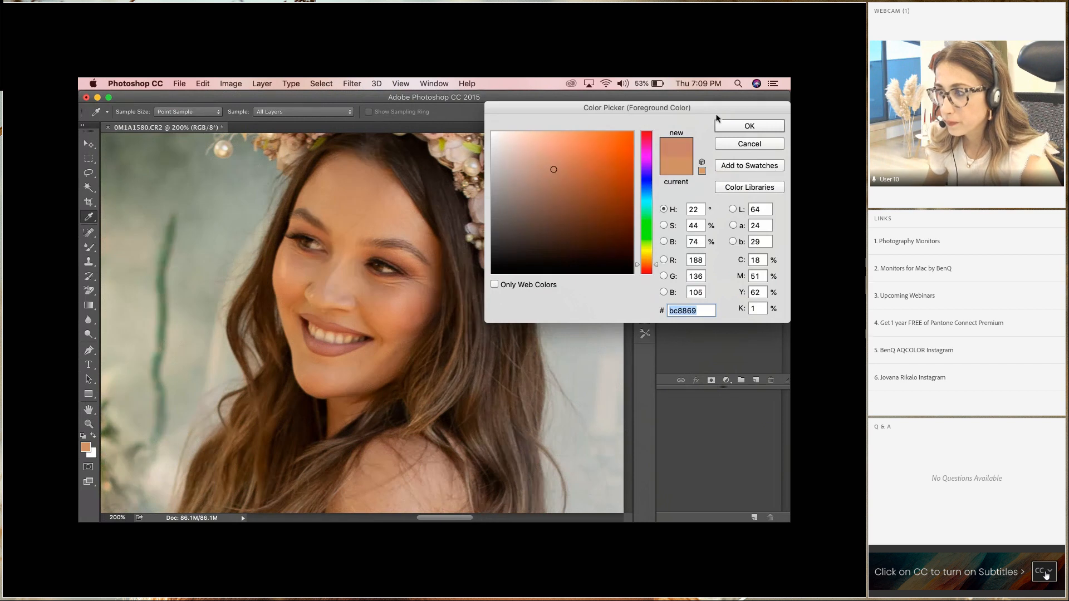
key(Return)
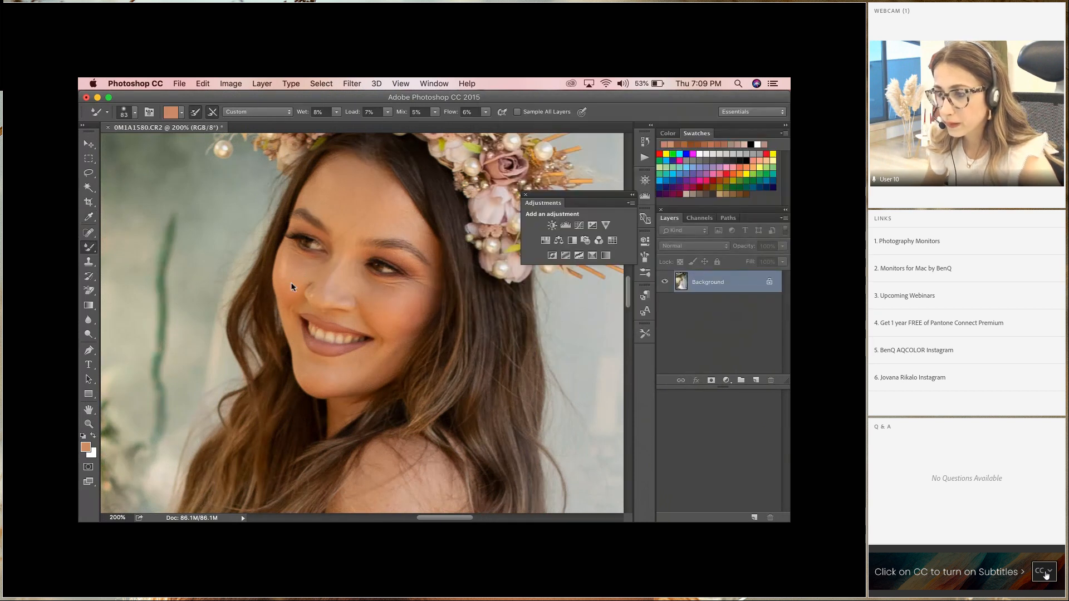
click(85, 447)
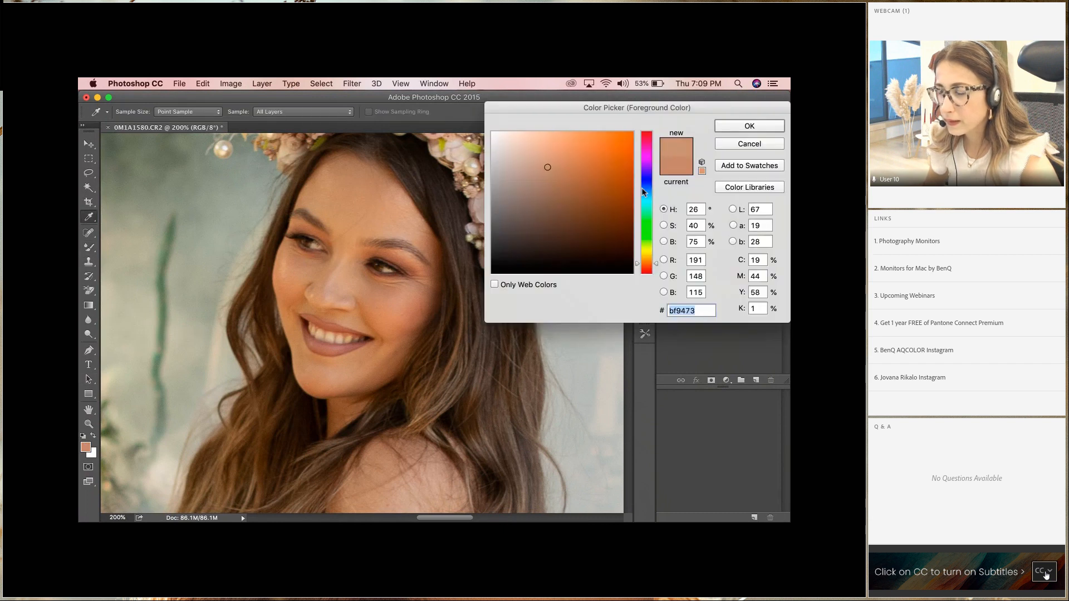
key(Return)
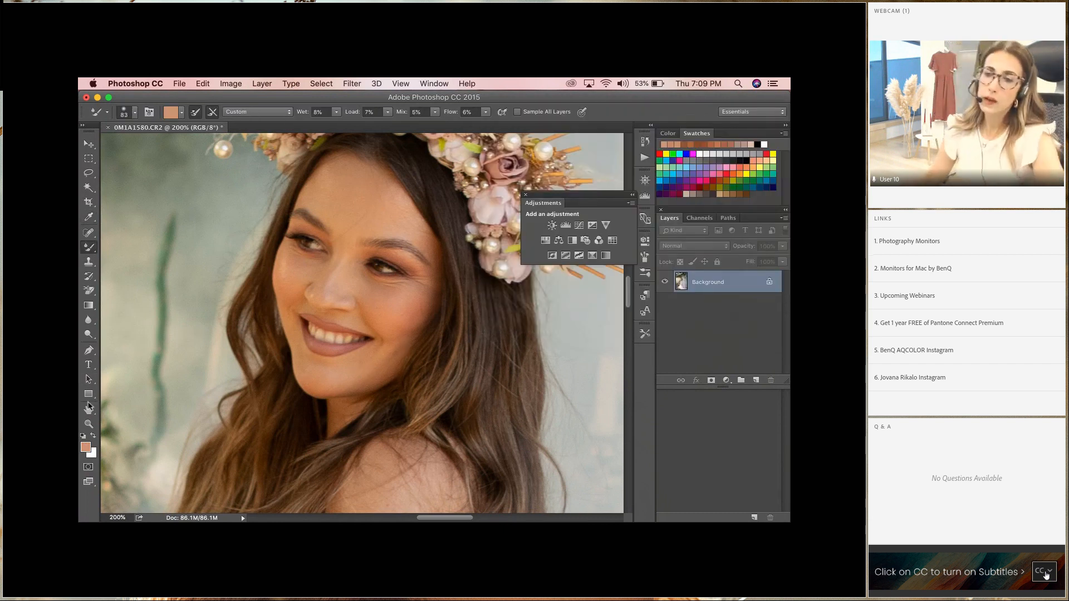
Step: Zoom out to 66.67% and examine the retouched face, the shoulder and the dress
click(88, 424)
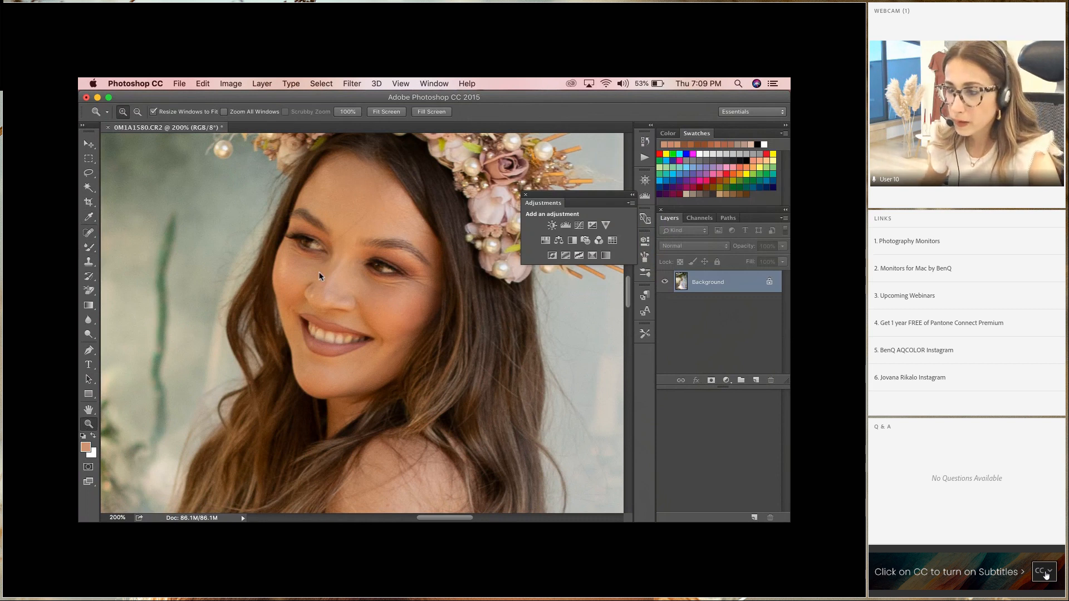
click(137, 112)
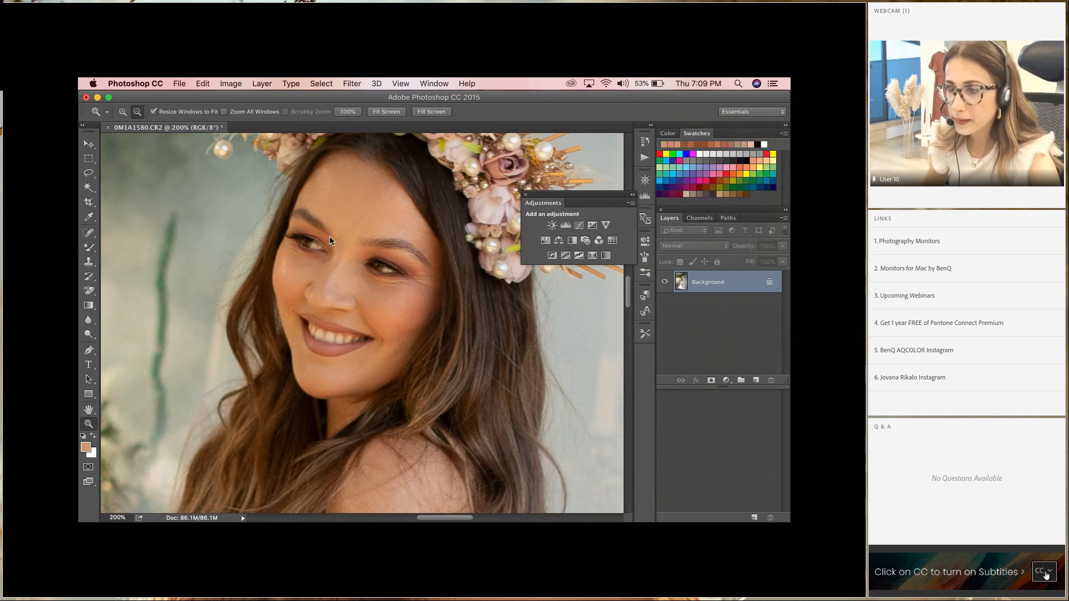
click(396, 333)
click(402, 324)
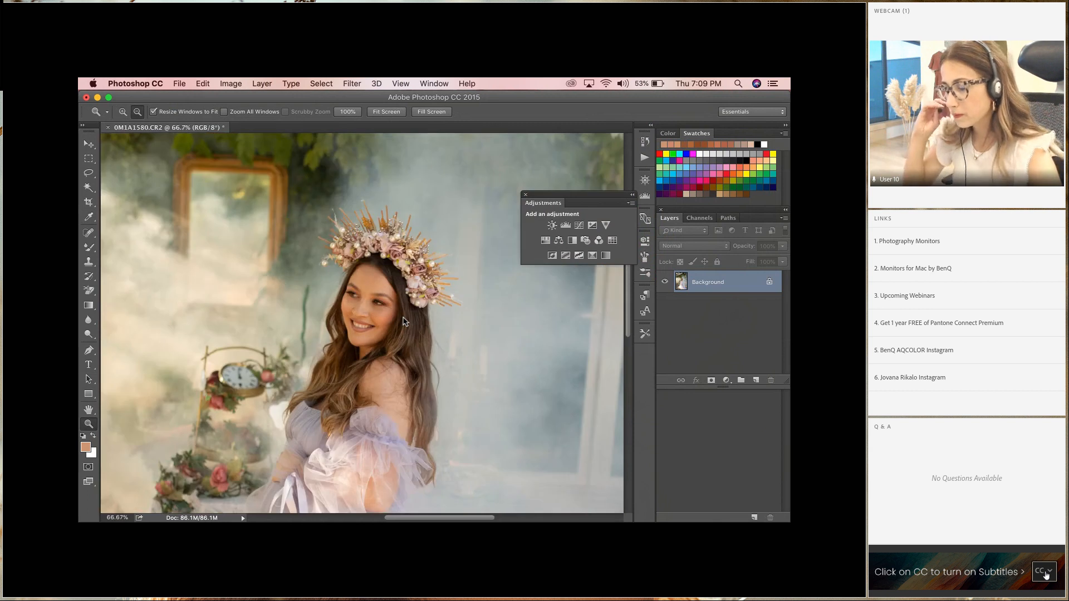
scroll(411, 327, down, 6)
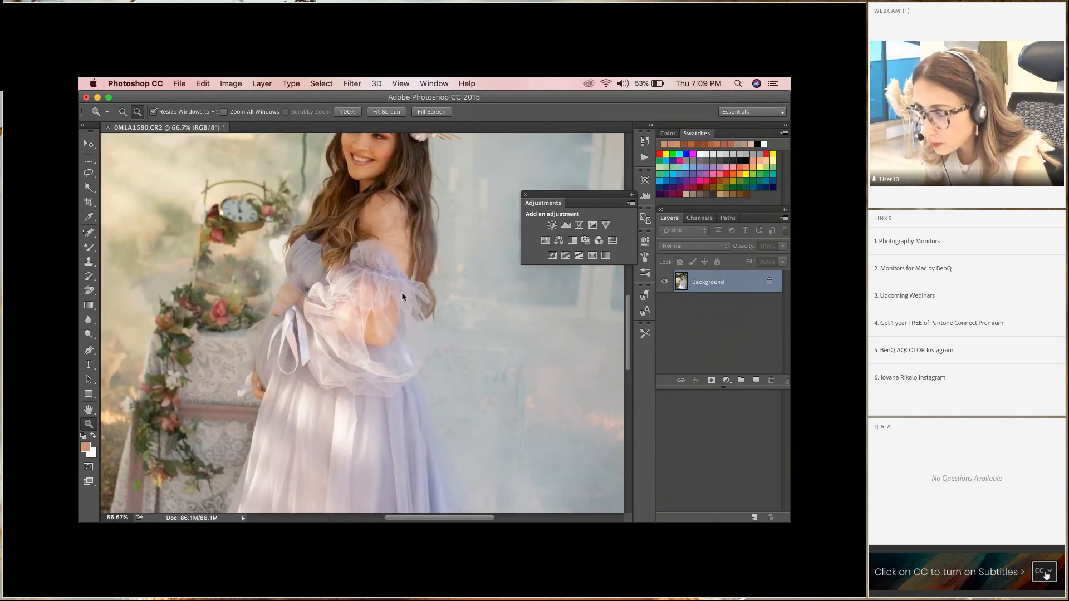
Step: Dodge the midtones around the woman's eye with a 31 px brush at 11% exposure
scroll(405, 292, up, 3)
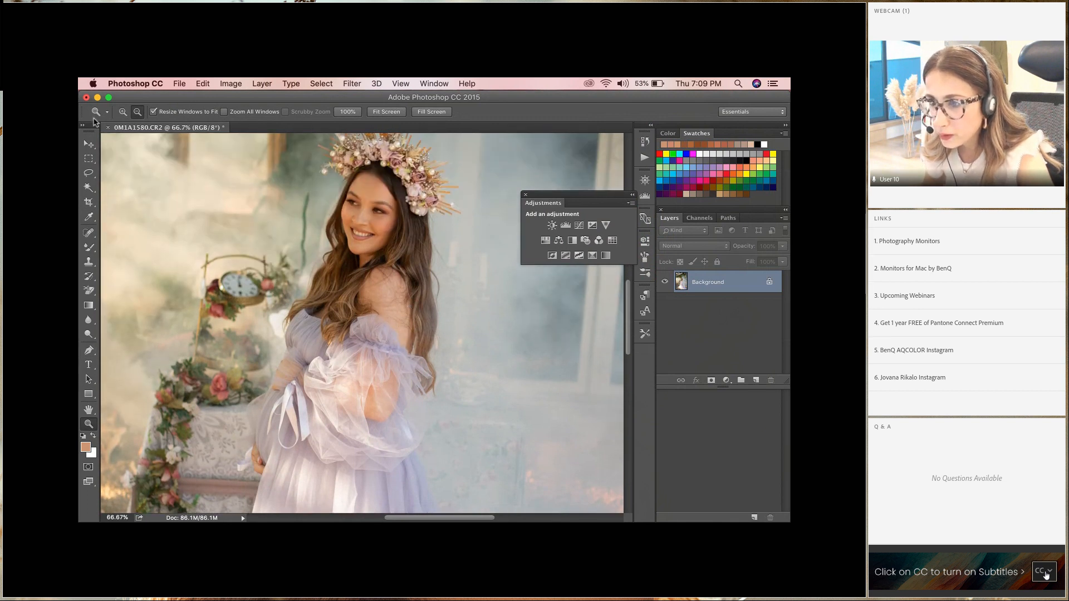
click(123, 111)
click(394, 191)
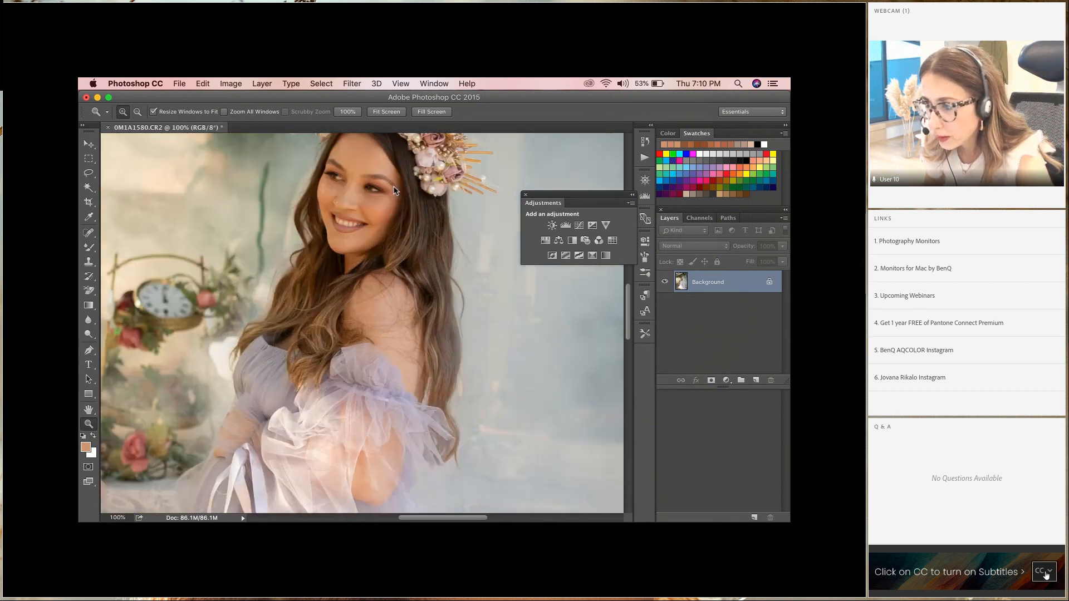
click(392, 203)
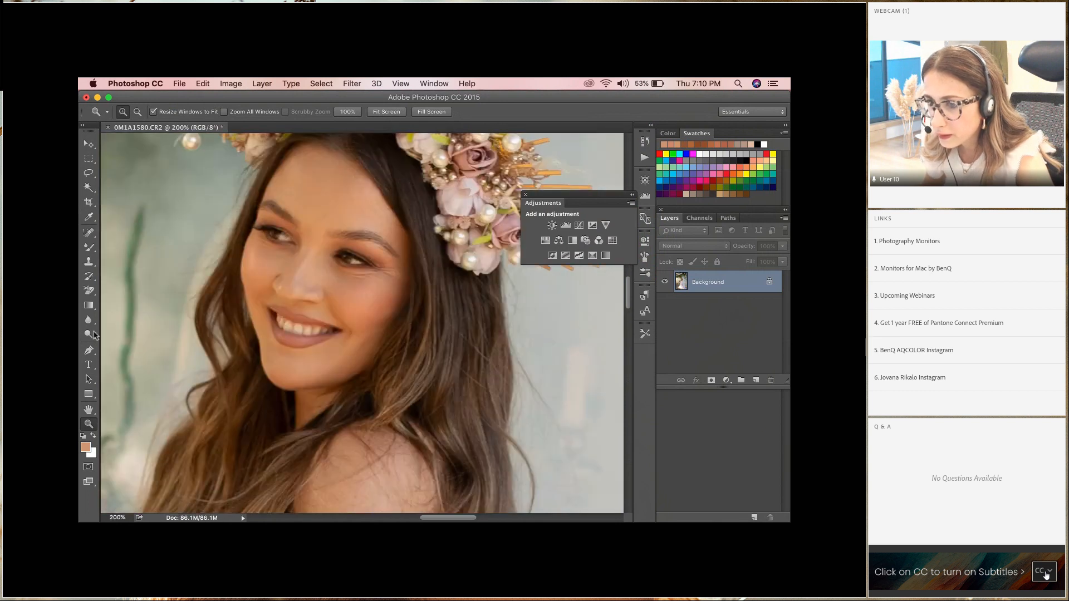
click(91, 334)
right_click(397, 283)
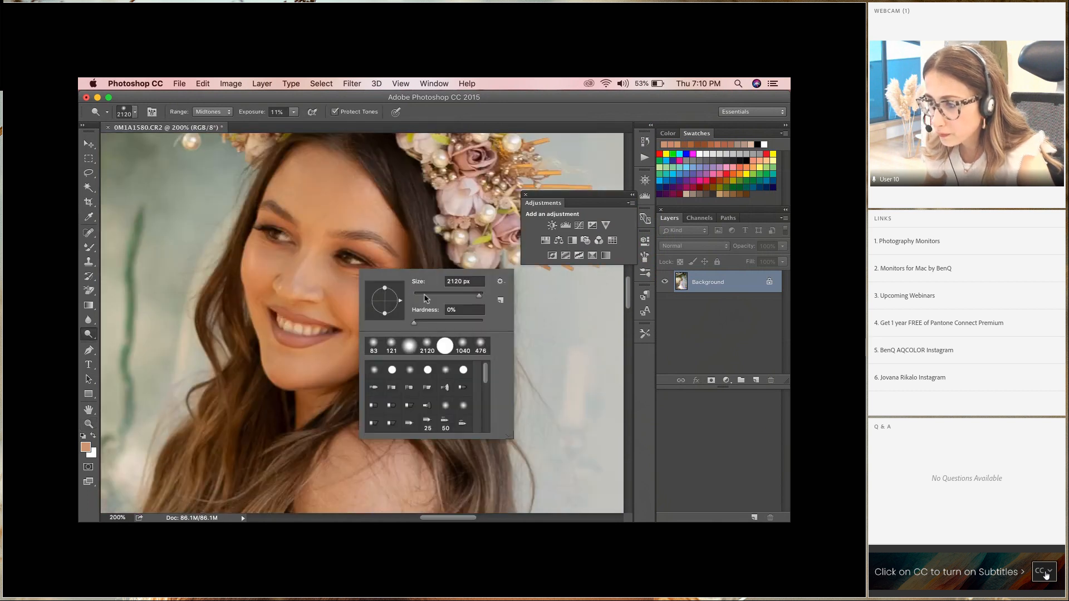
click(424, 296)
click(348, 256)
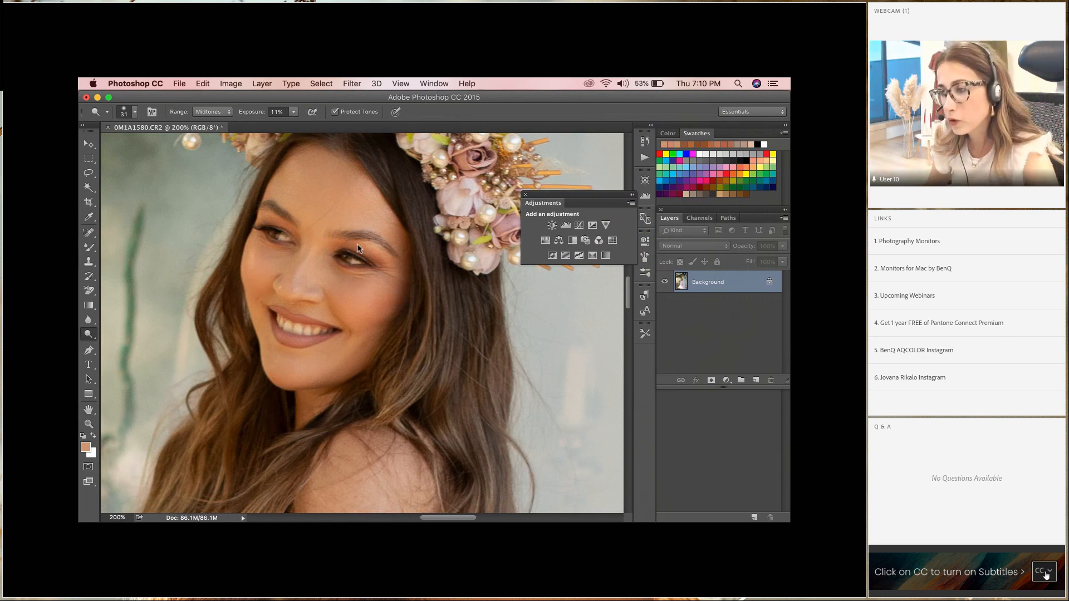
Step: Enlarge the Dodge brush to 121 px and brighten the cheek below the eye
right_click(428, 249)
click(525, 273)
click(374, 296)
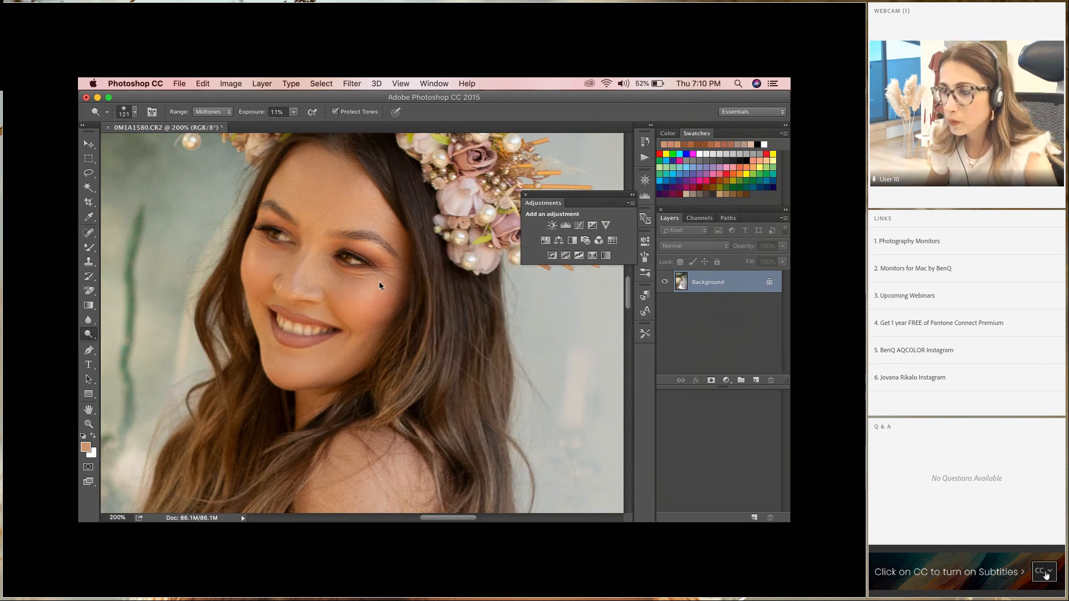
Step: Reduce the Dodge brush to 44 px and brighten the smile
right_click(426, 323)
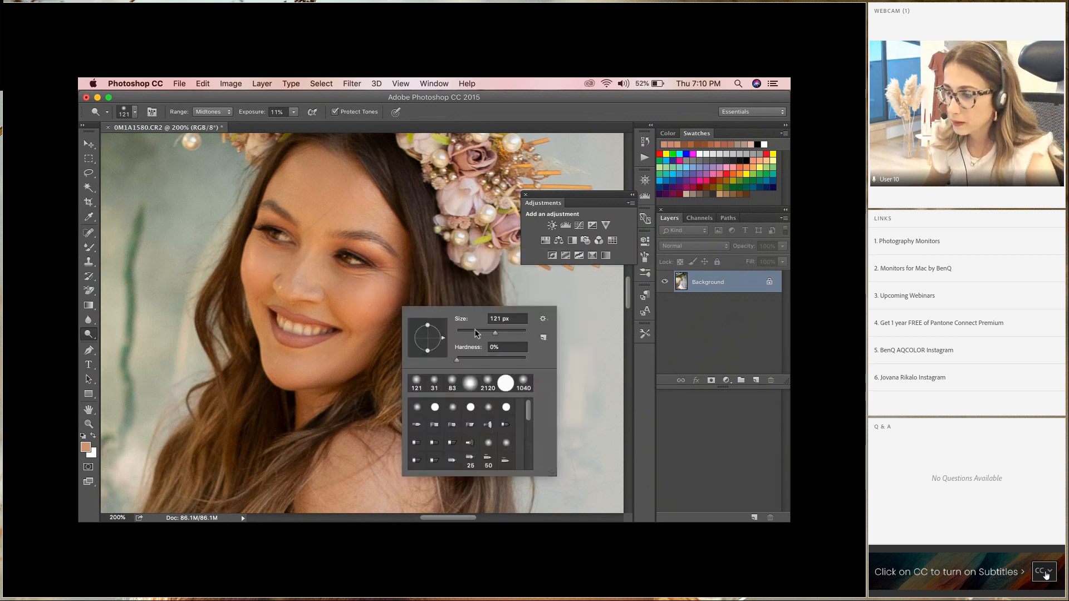
drag(480, 333, 474, 335)
click(295, 328)
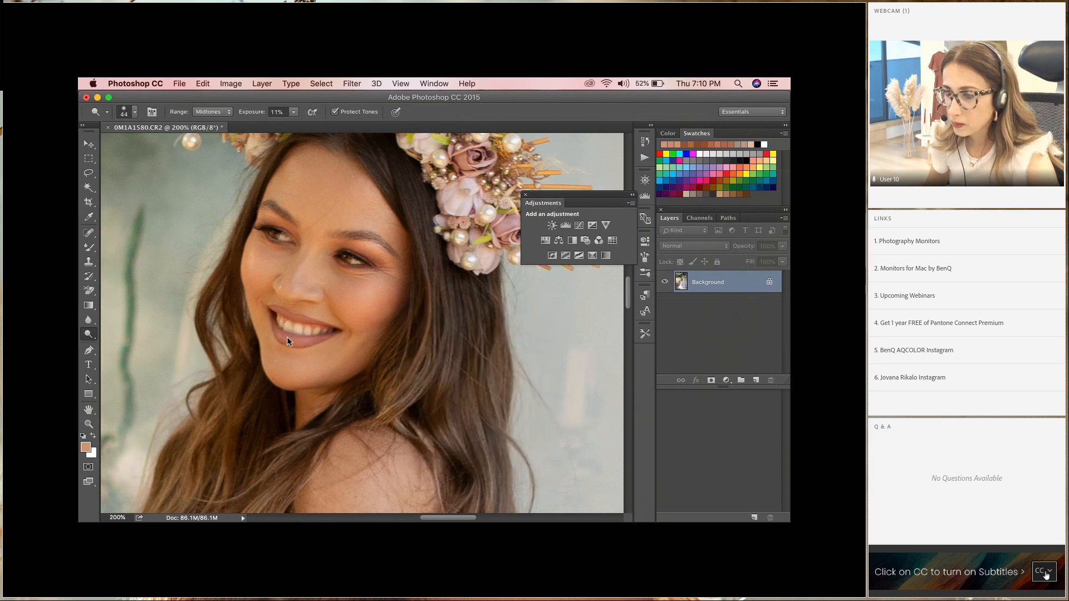
Step: Set the Dodge brush to 284 px and brighten the woman's long hair
click(89, 426)
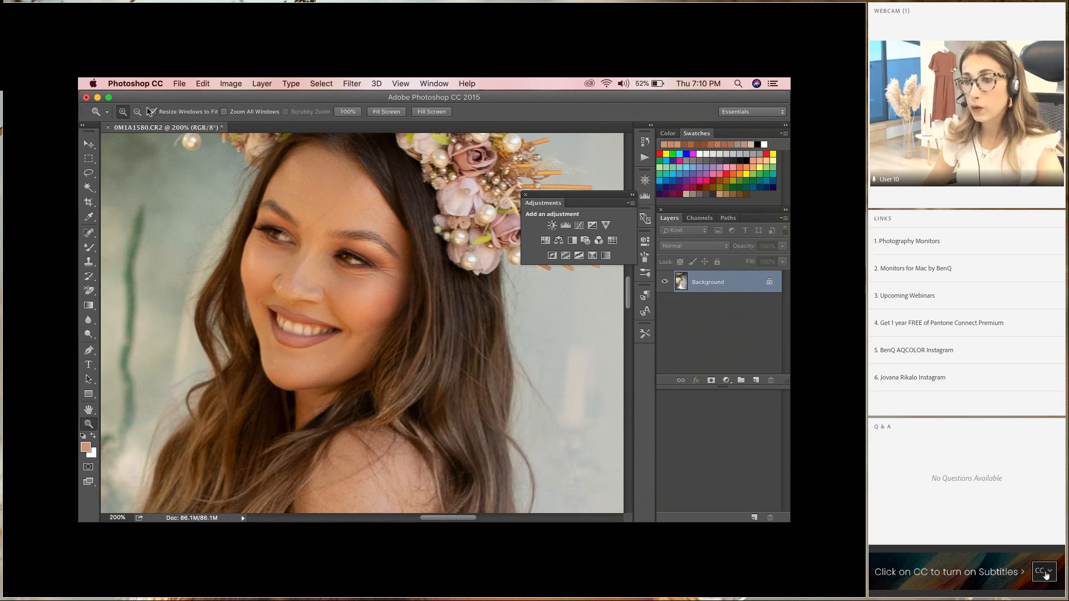
alt+click(357, 293)
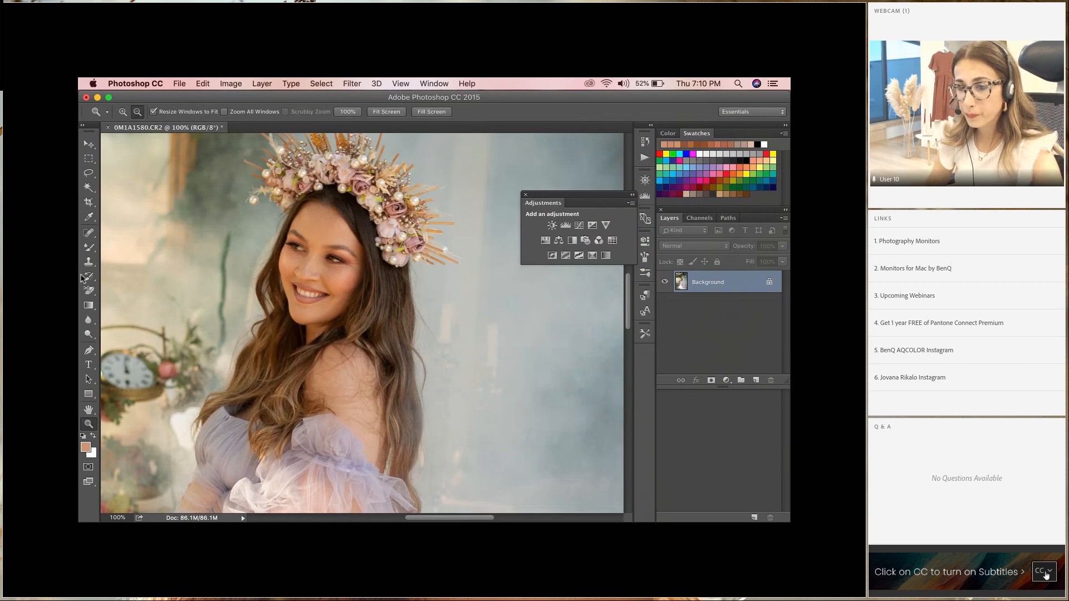
click(89, 334)
right_click(361, 337)
drag(452, 365, 469, 361)
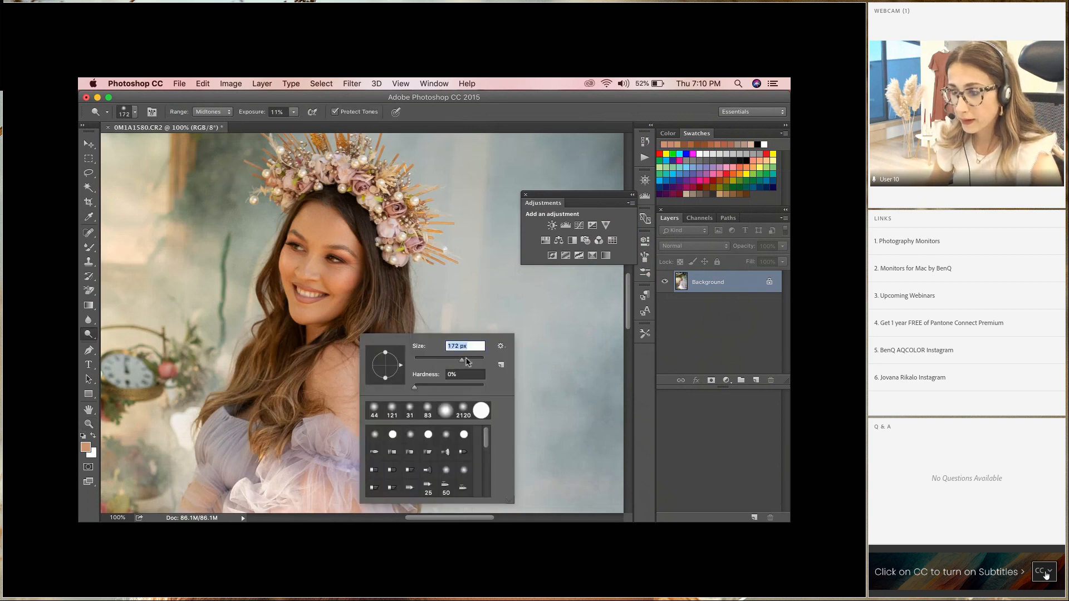
click(392, 289)
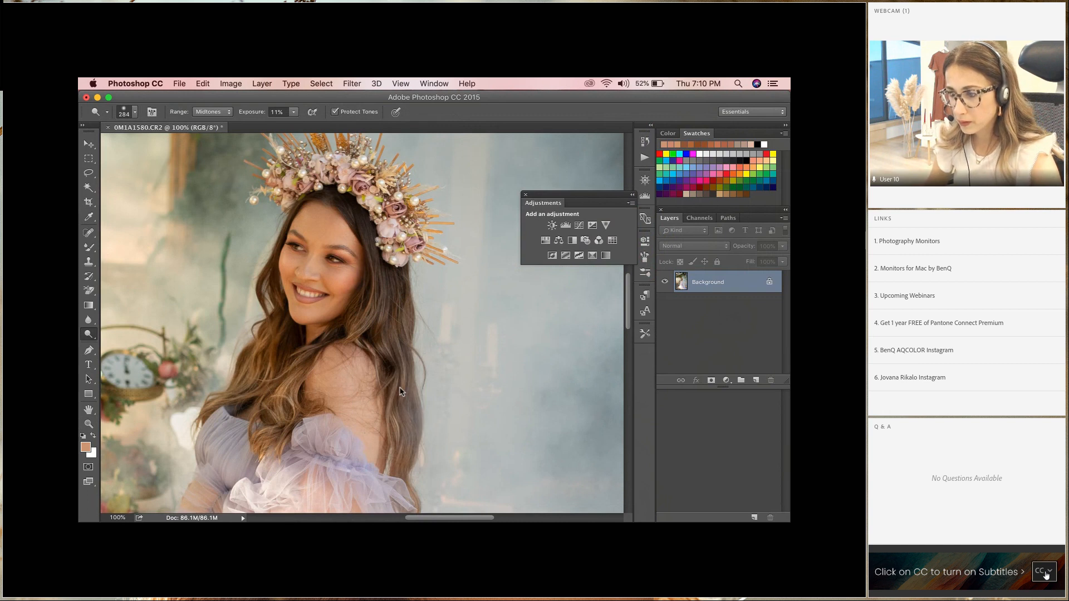
Step: Show most of the portrait at 25% and set the Dodge brush size to 1040 px
click(89, 424)
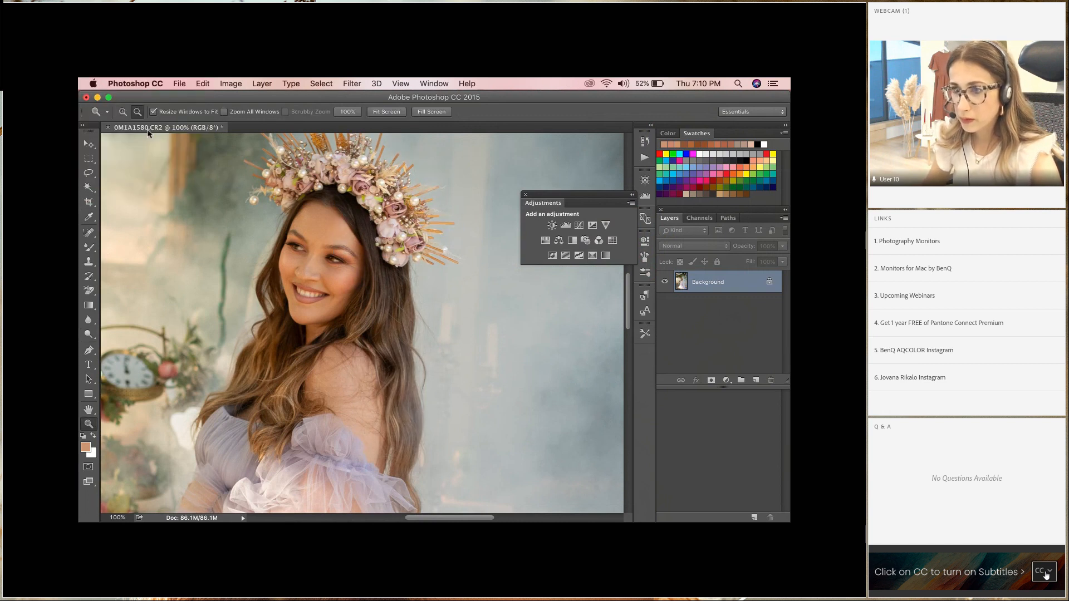
alt+click(356, 346)
alt+click(367, 293)
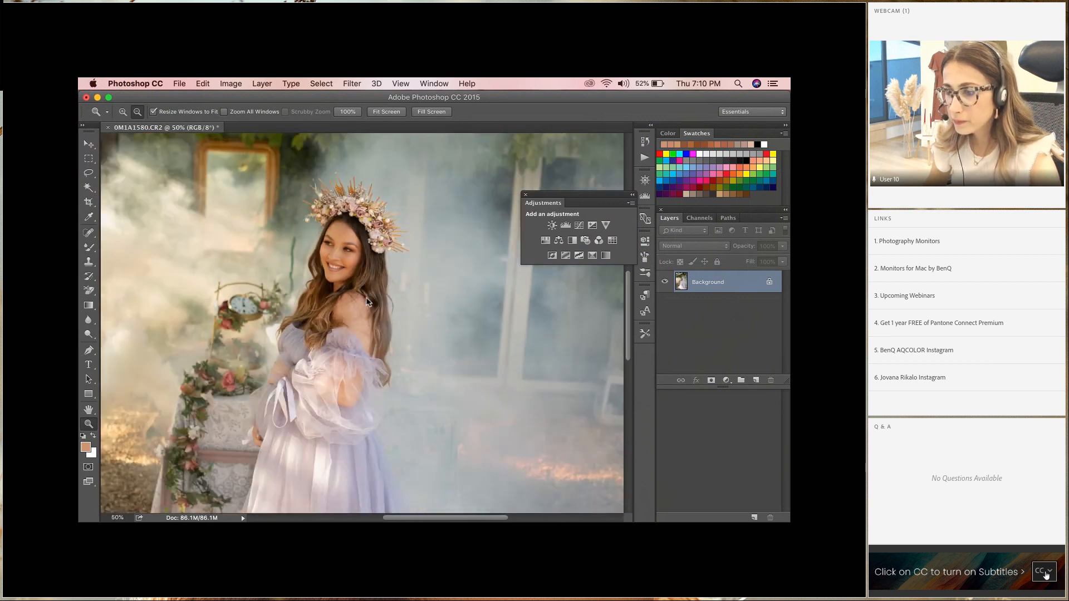
click(89, 334)
right_click(268, 301)
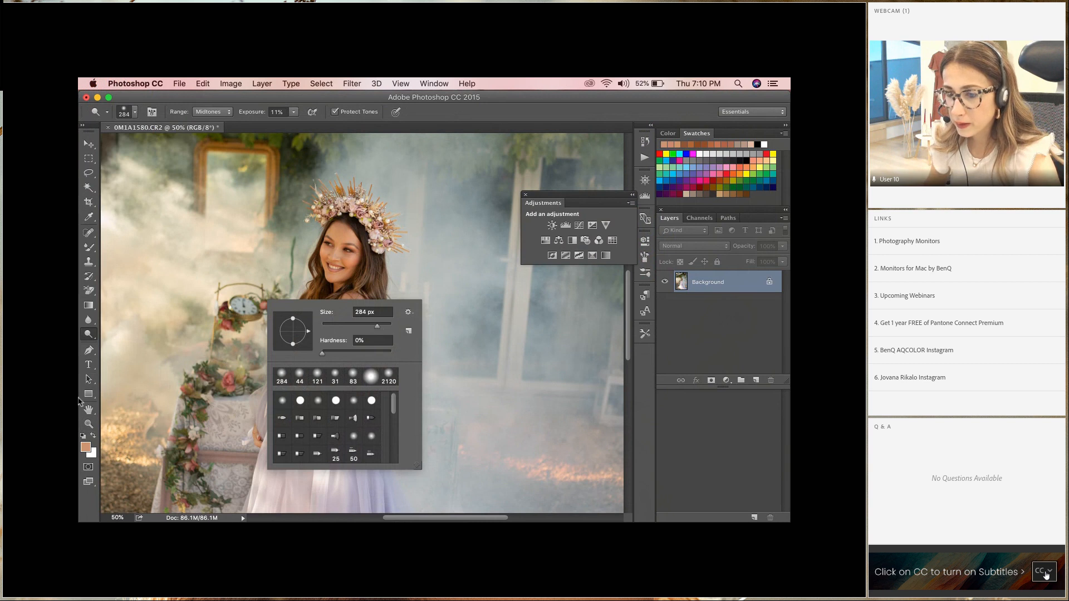
click(88, 424)
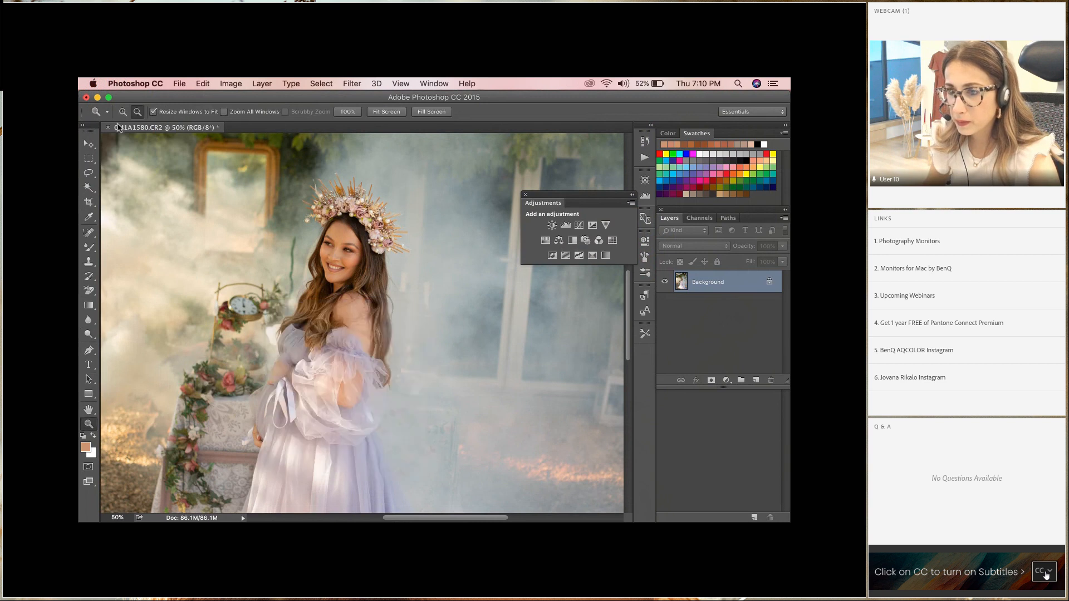
alt+click(303, 290)
alt+click(287, 292)
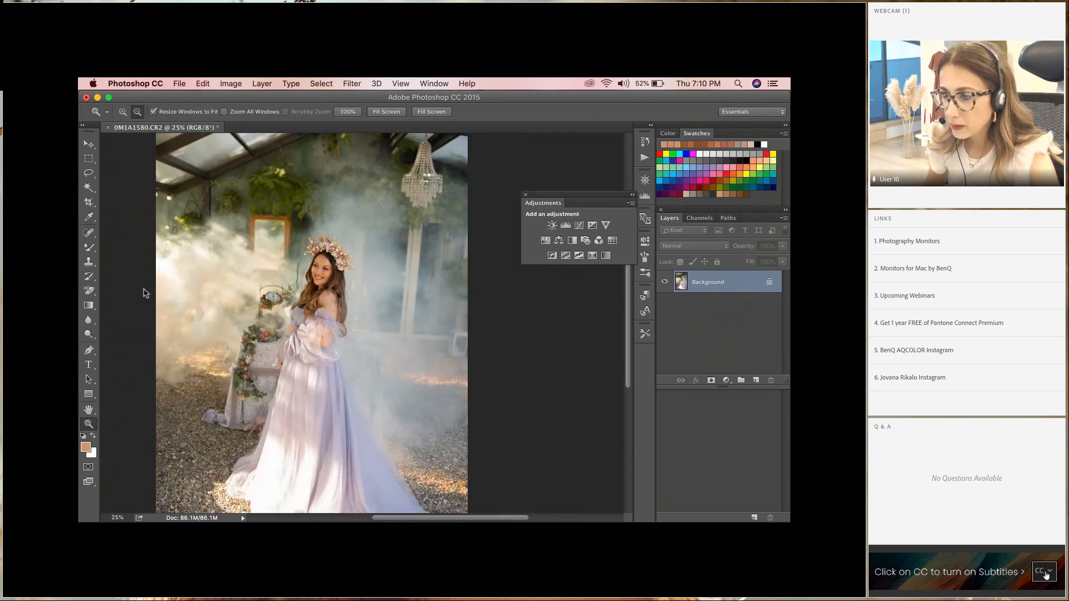
click(89, 336)
right_click(293, 267)
text(1040)
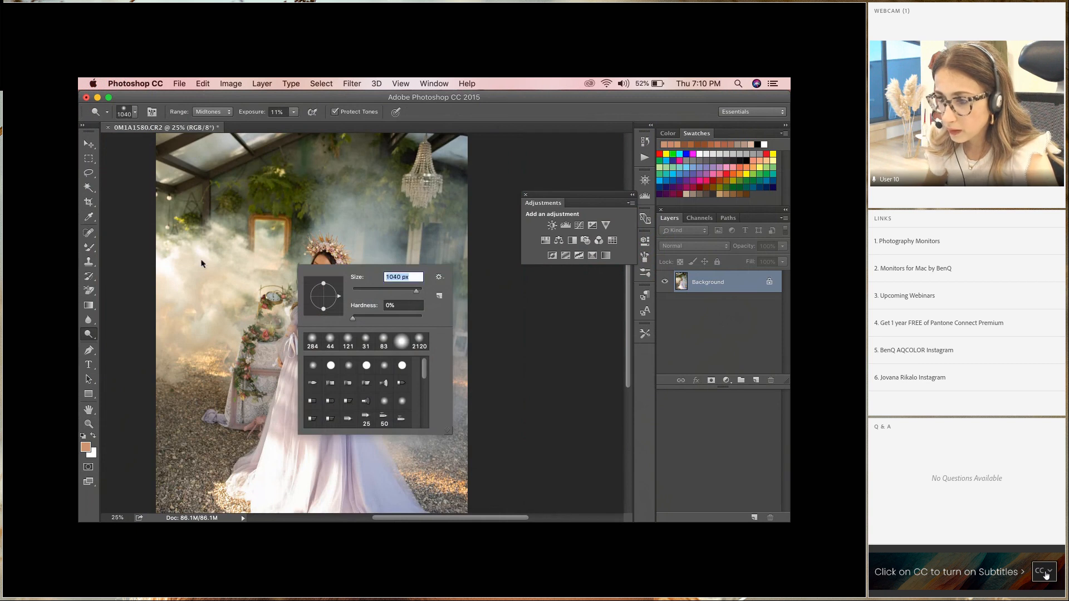
key(Return)
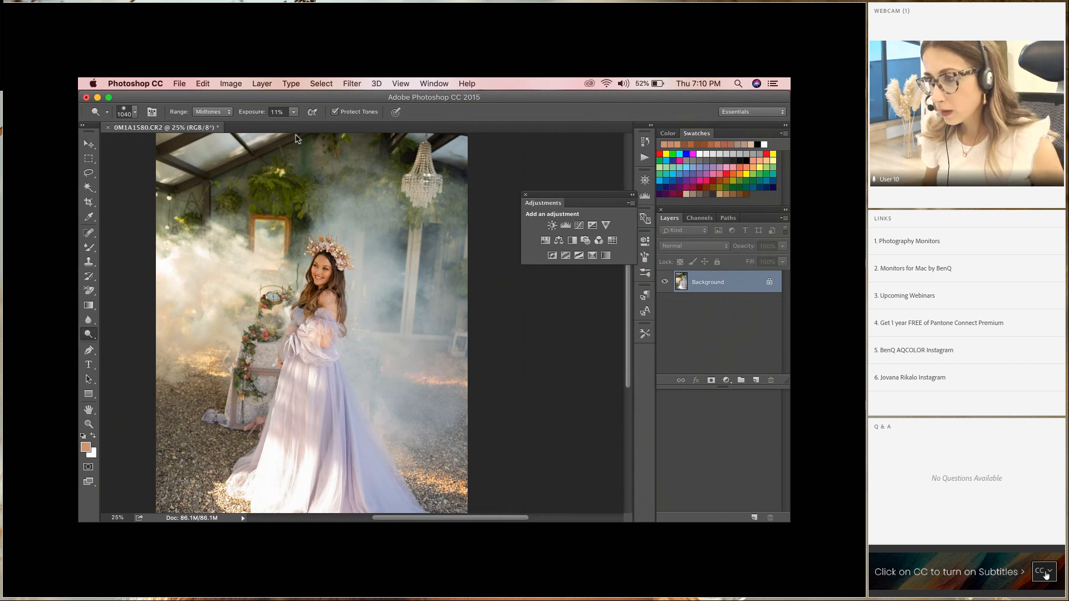
Step: Open the Liquify filter and nudge the hair at the woman's back inward with Forward Warp at size 521 and pressure 100
click(351, 83)
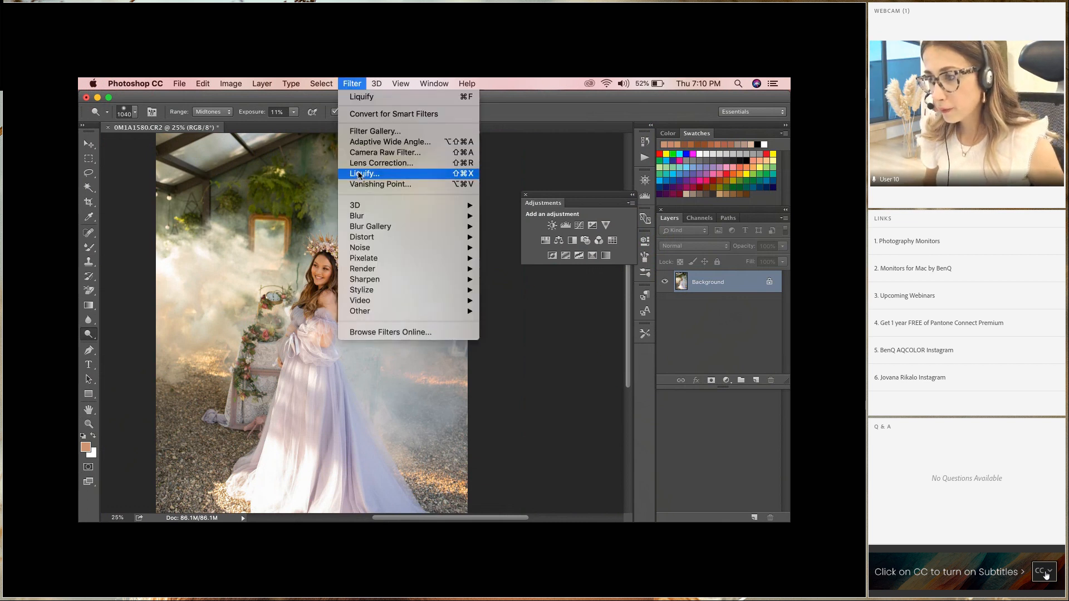
click(415, 174)
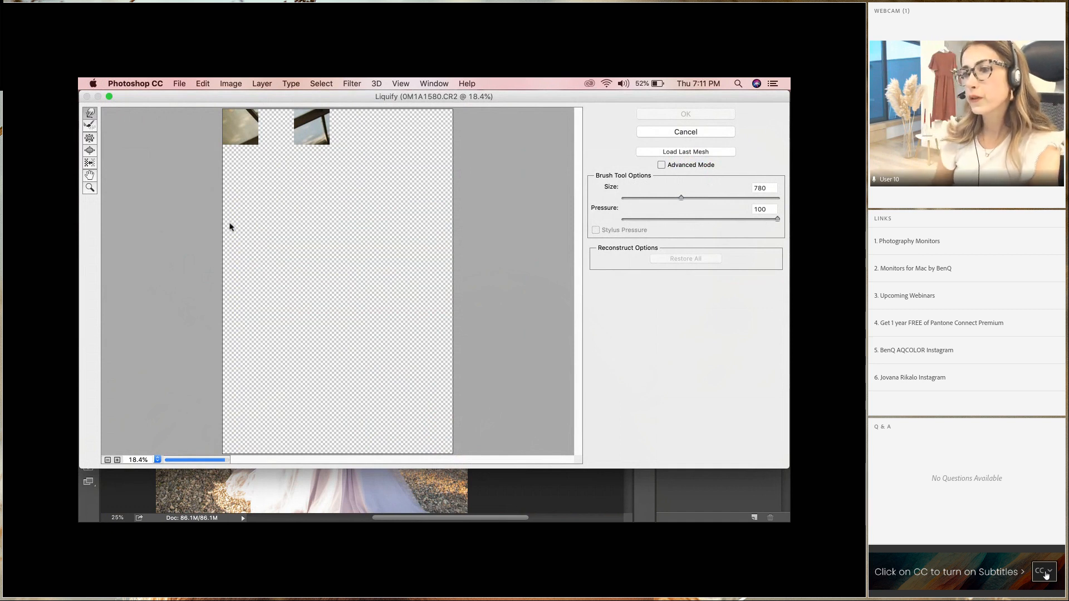
click(90, 188)
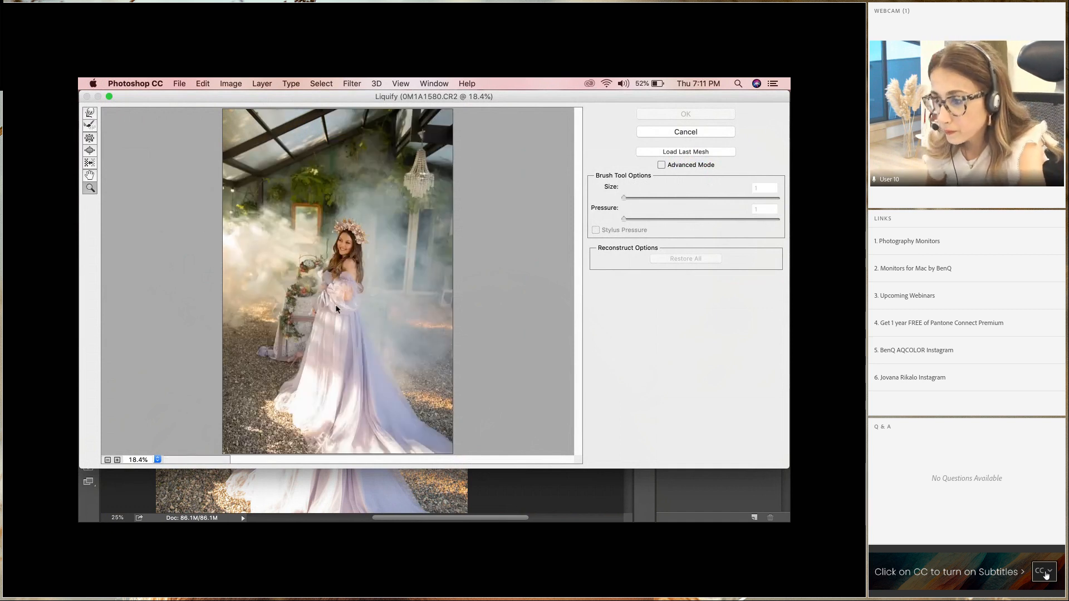
click(337, 321)
click(363, 146)
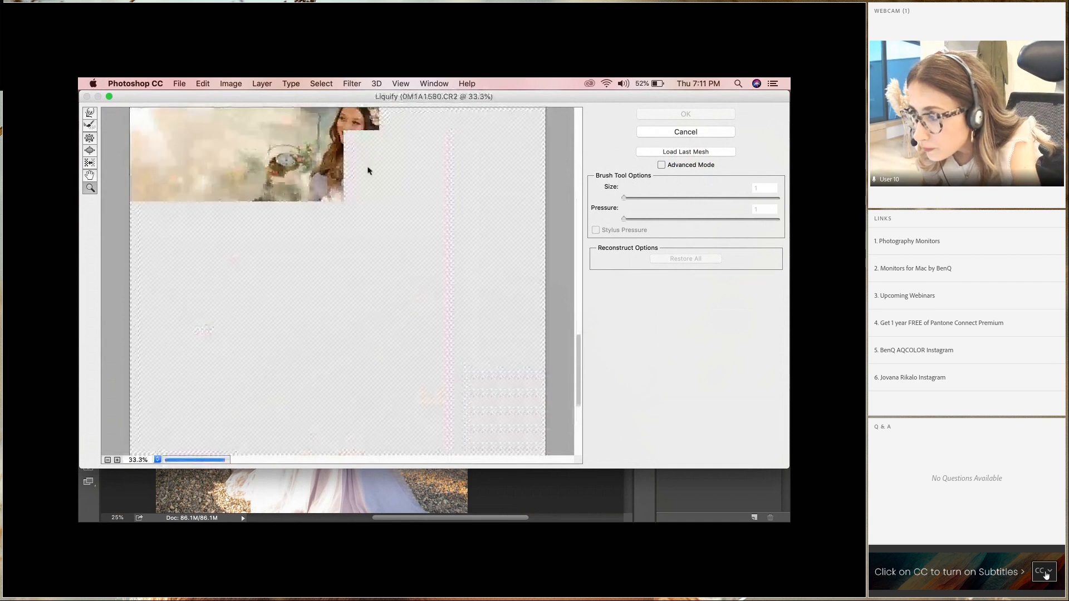
click(90, 114)
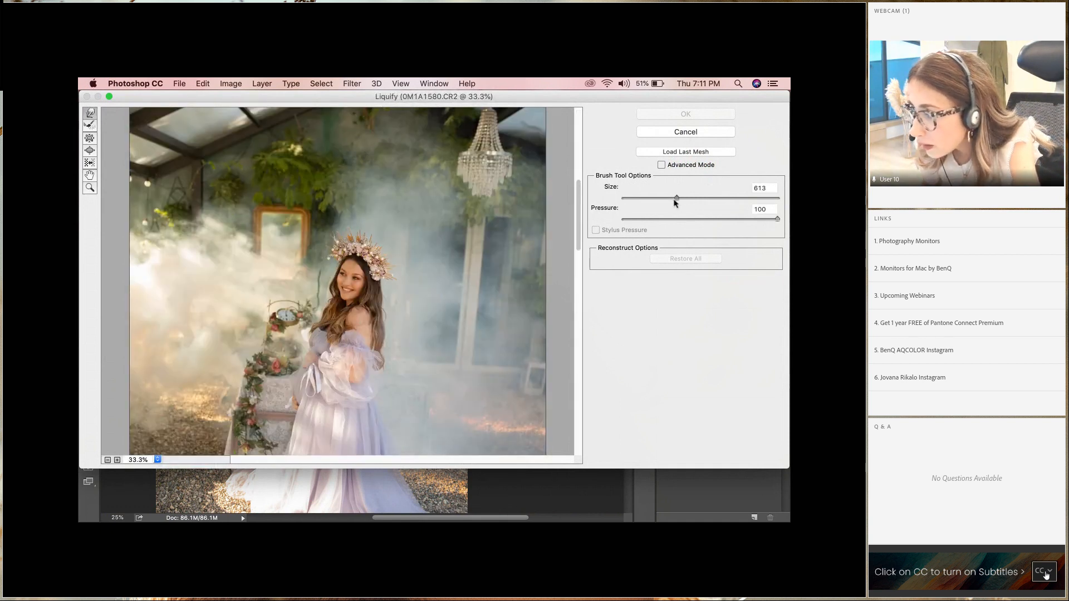
click(674, 199)
drag(380, 298, 376, 296)
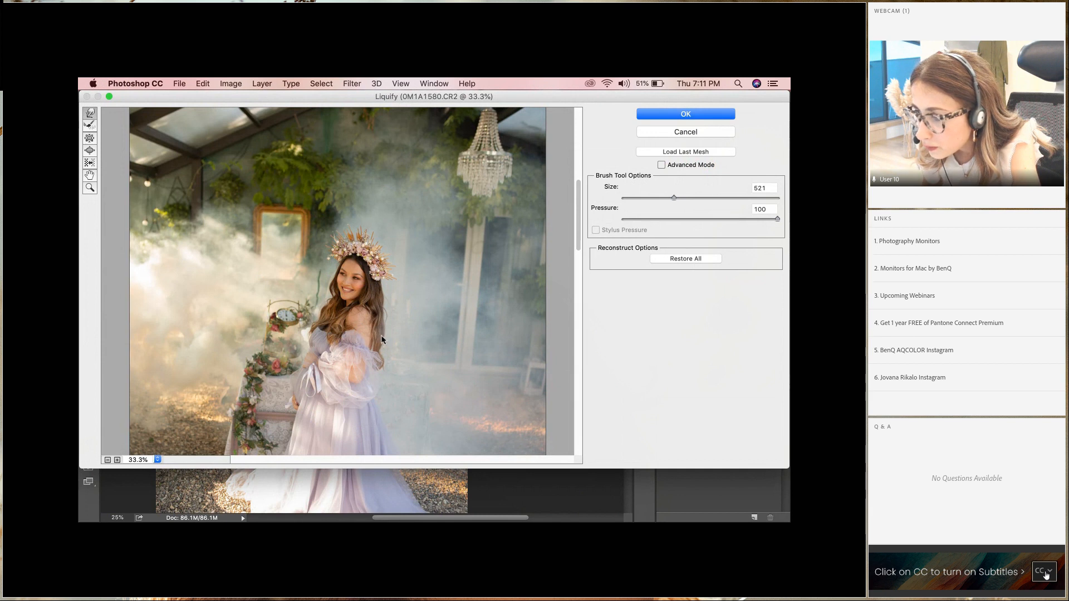
Step: Enlarge the Forward Warp brush to 2087 and pull the dress train outward toward the right edge of the photo
click(89, 188)
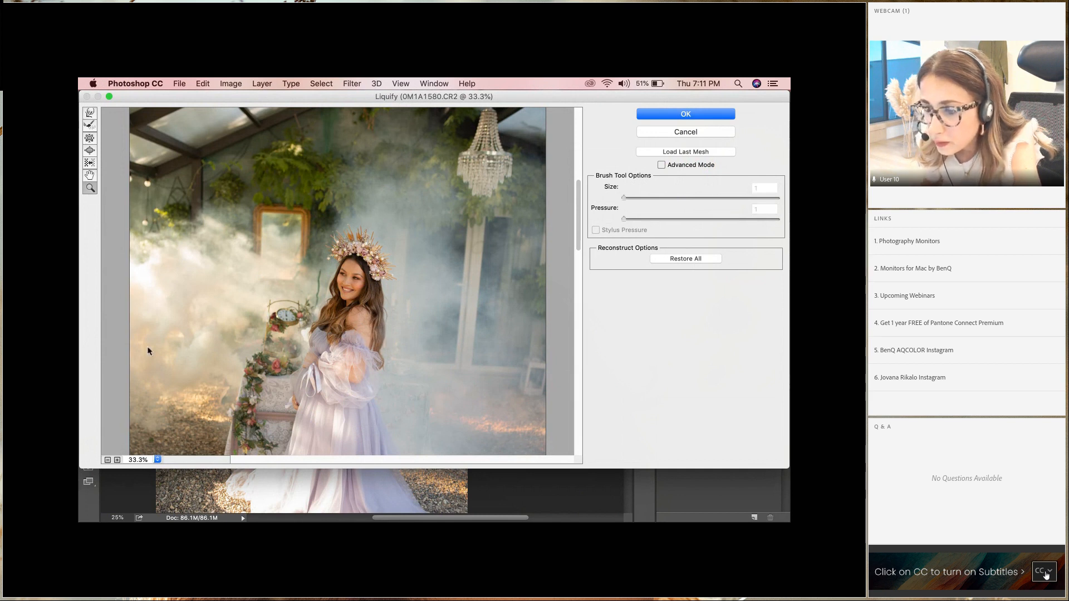
click(157, 459)
click(186, 333)
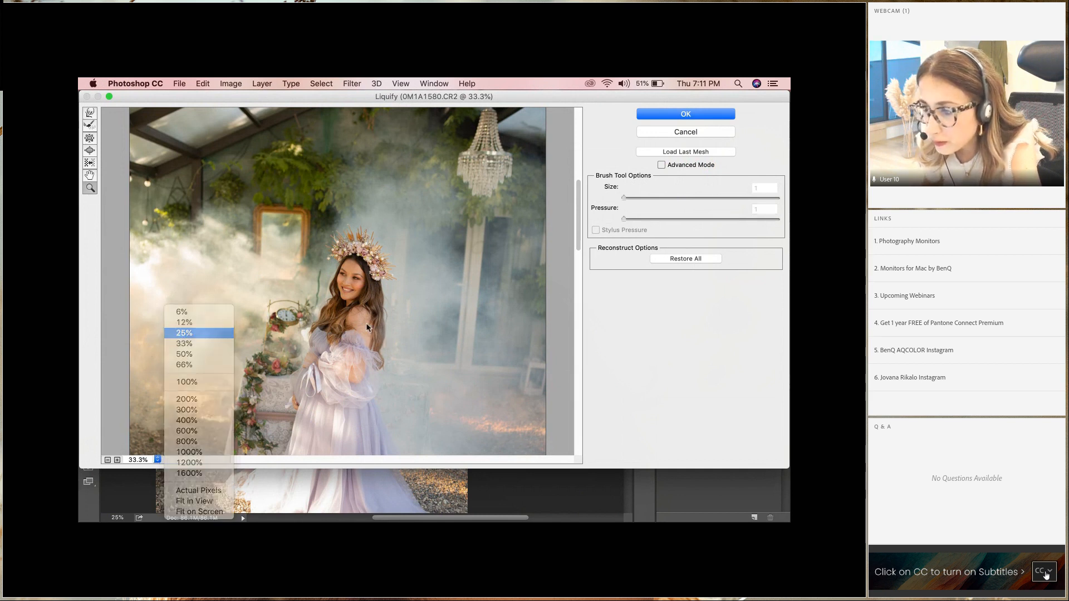
scroll(288, 269, down, 5)
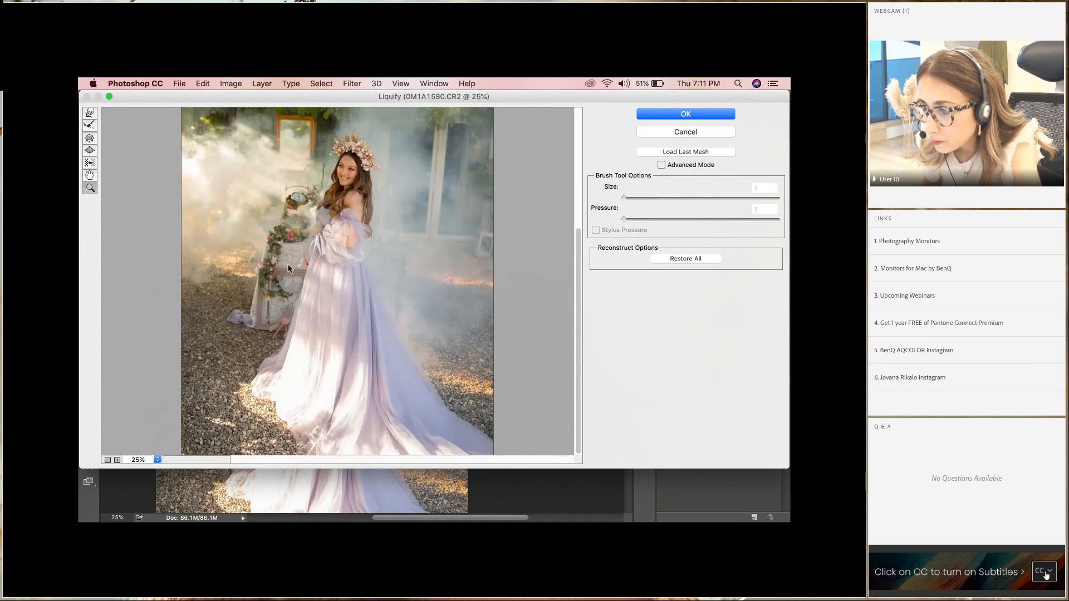
click(90, 114)
click(703, 198)
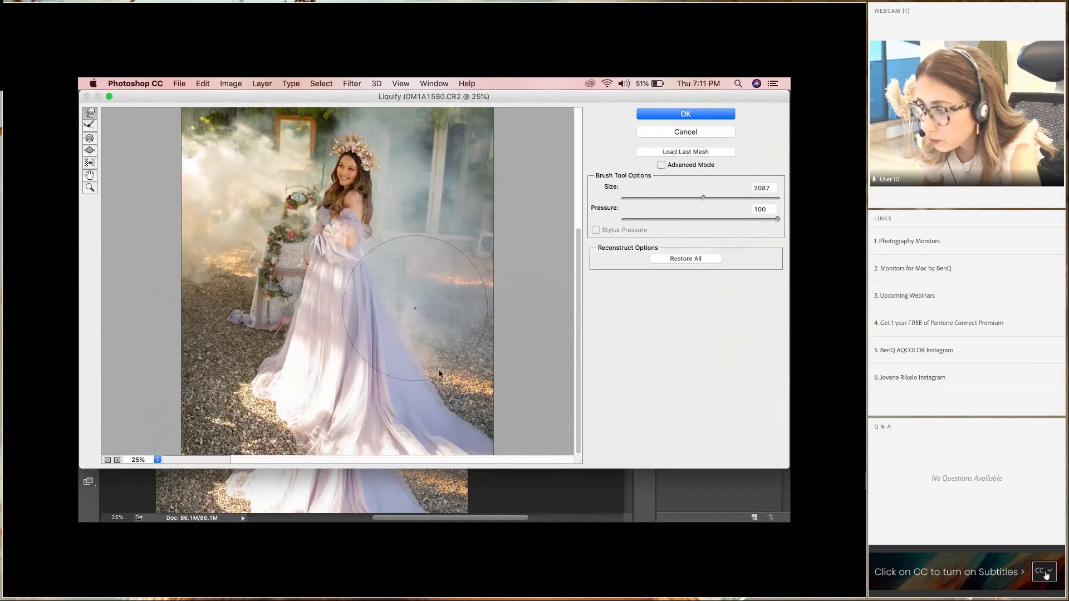
drag(454, 378, 467, 372)
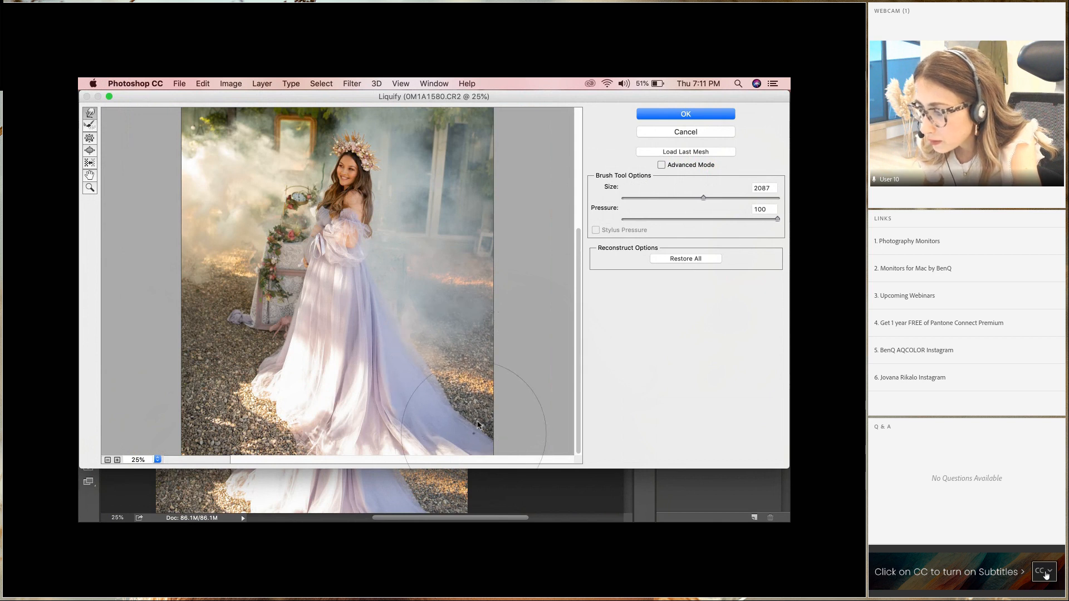
drag(477, 425, 532, 428)
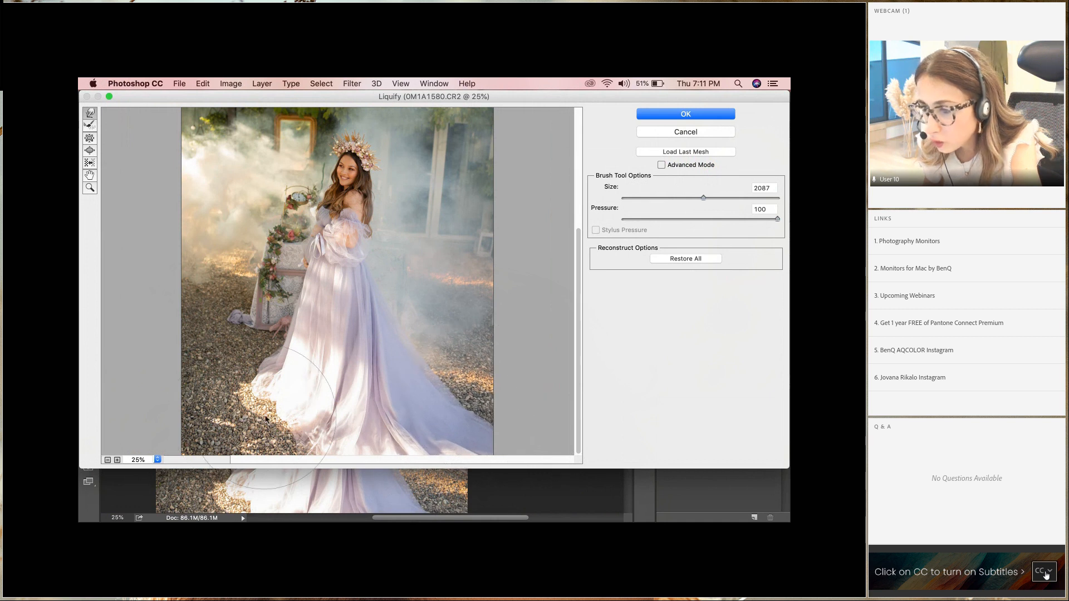
Step: Widen the left side and lower hem of the skirt with Forward Warp, and apply the Liquify changes
drag(251, 428, 208, 434)
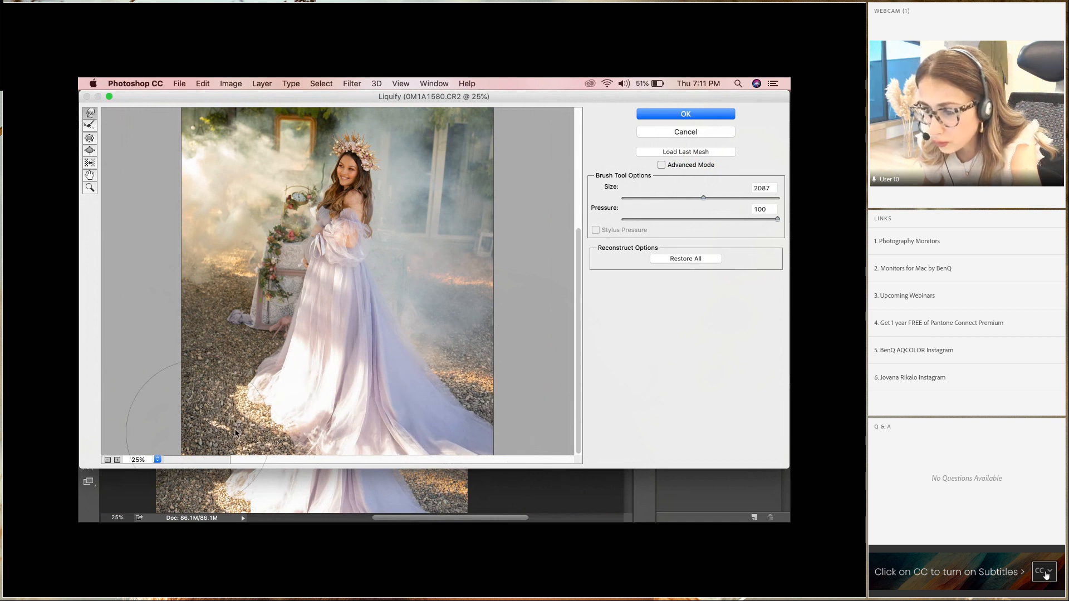
drag(223, 427, 200, 414)
drag(193, 379, 181, 373)
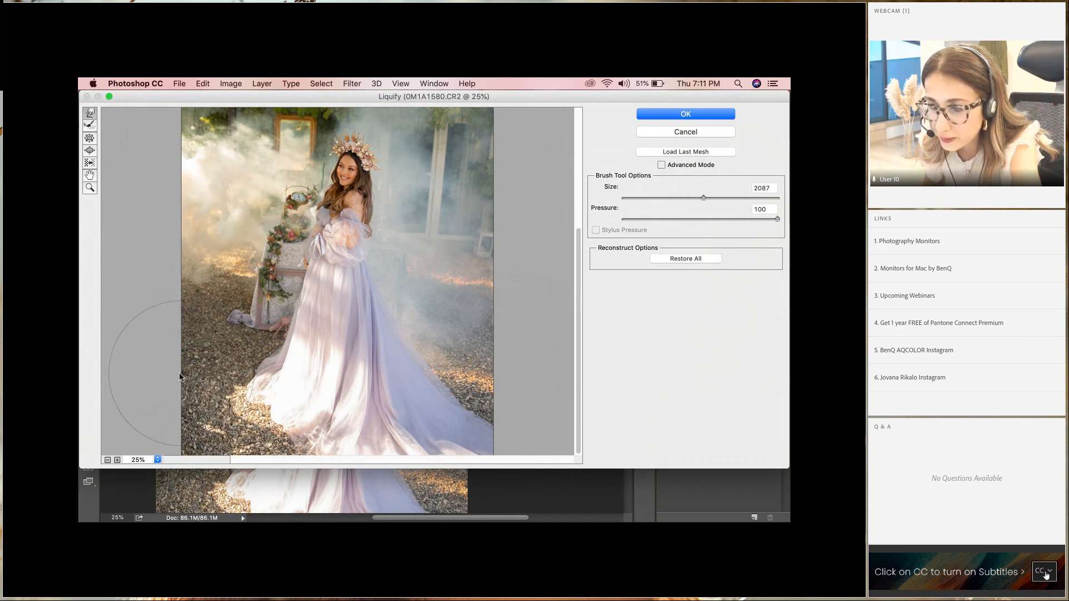
drag(294, 449, 291, 454)
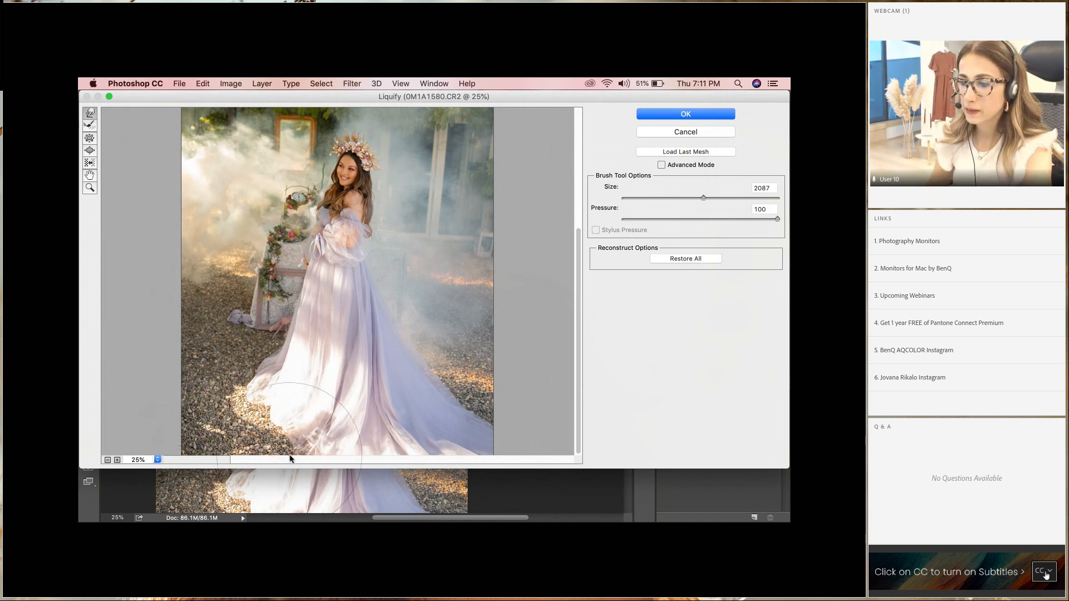
click(670, 114)
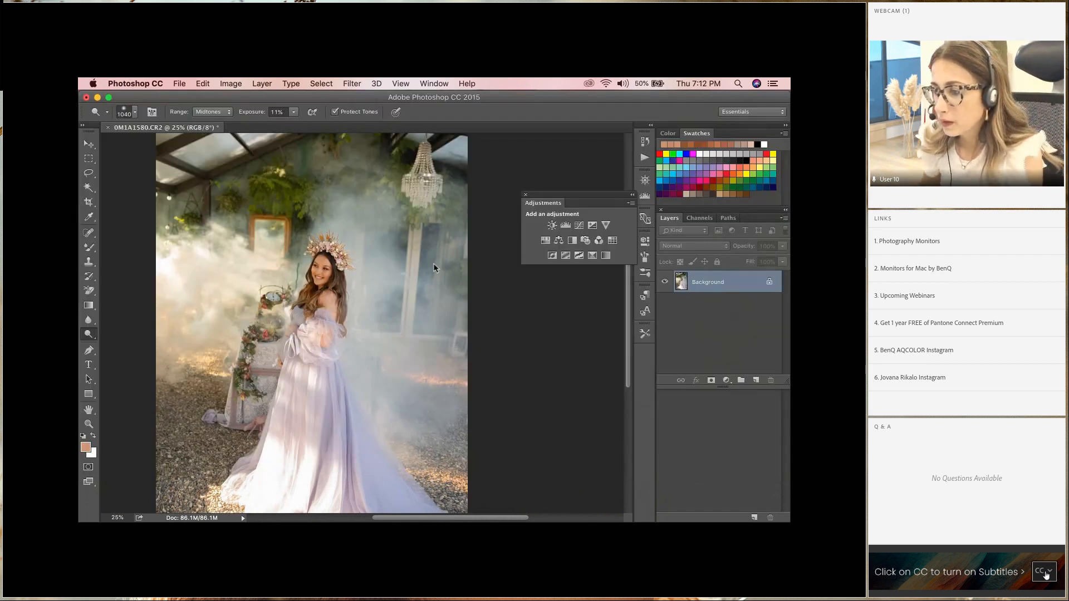
Step: Add a Selective Color adjustment and set its Yellows to Magenta -6, Yellow -25 and Black +48
click(89, 421)
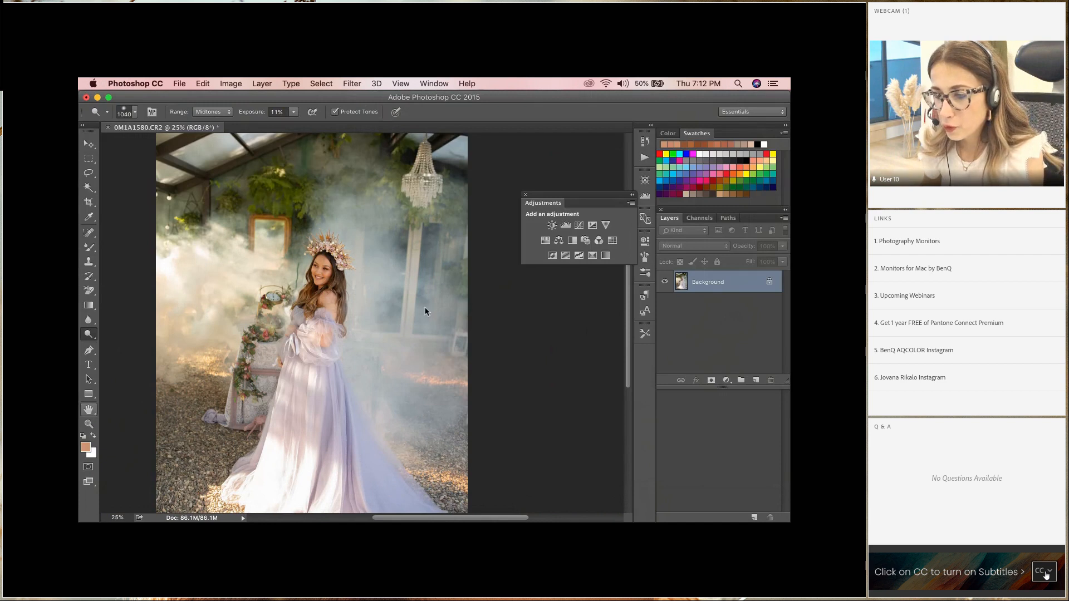
alt+click(342, 273)
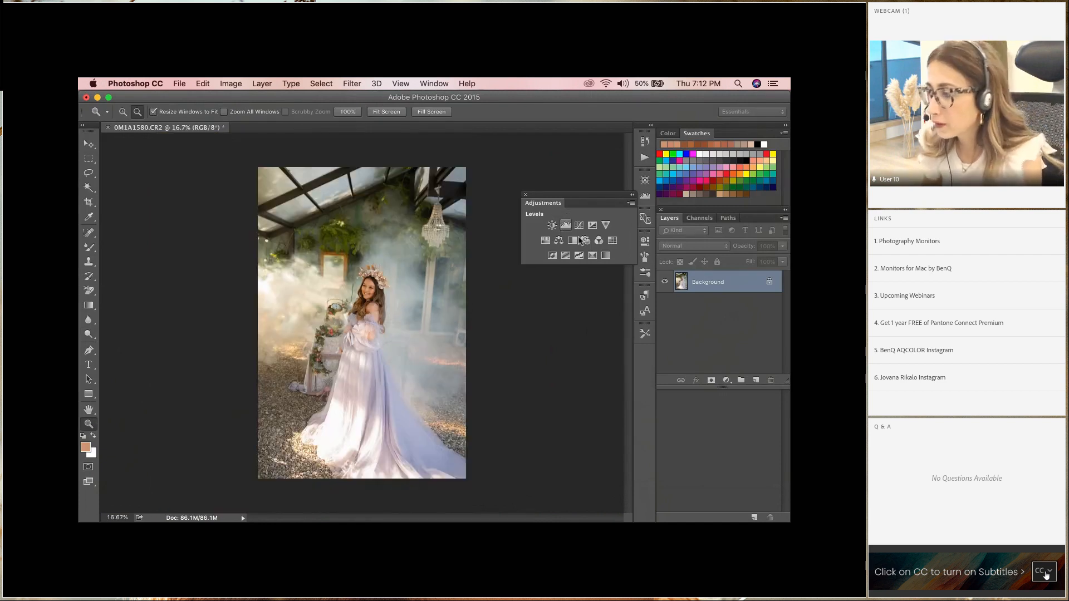
click(592, 255)
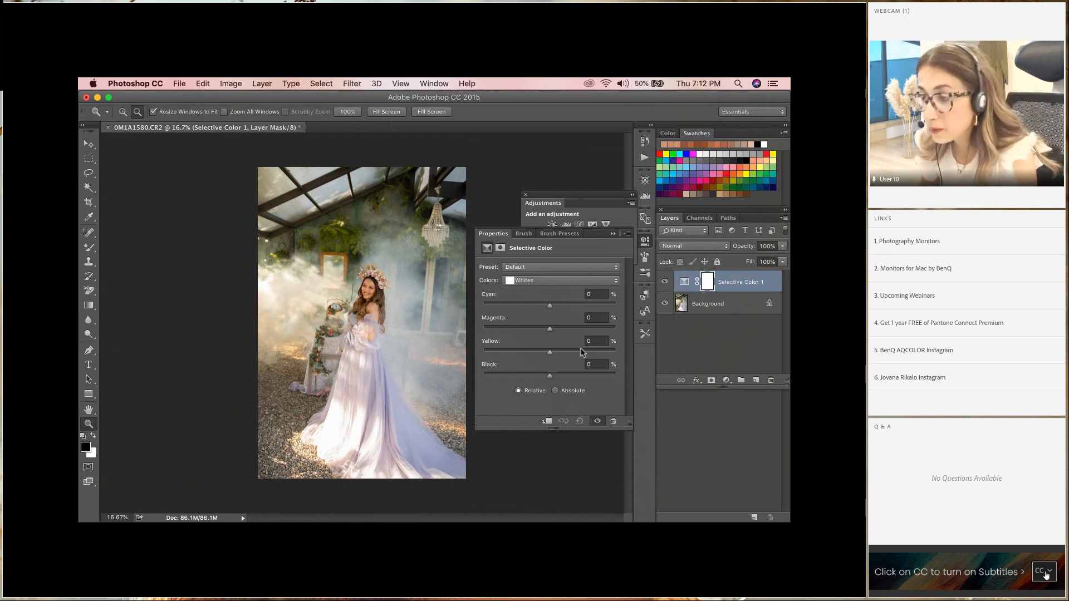
click(545, 283)
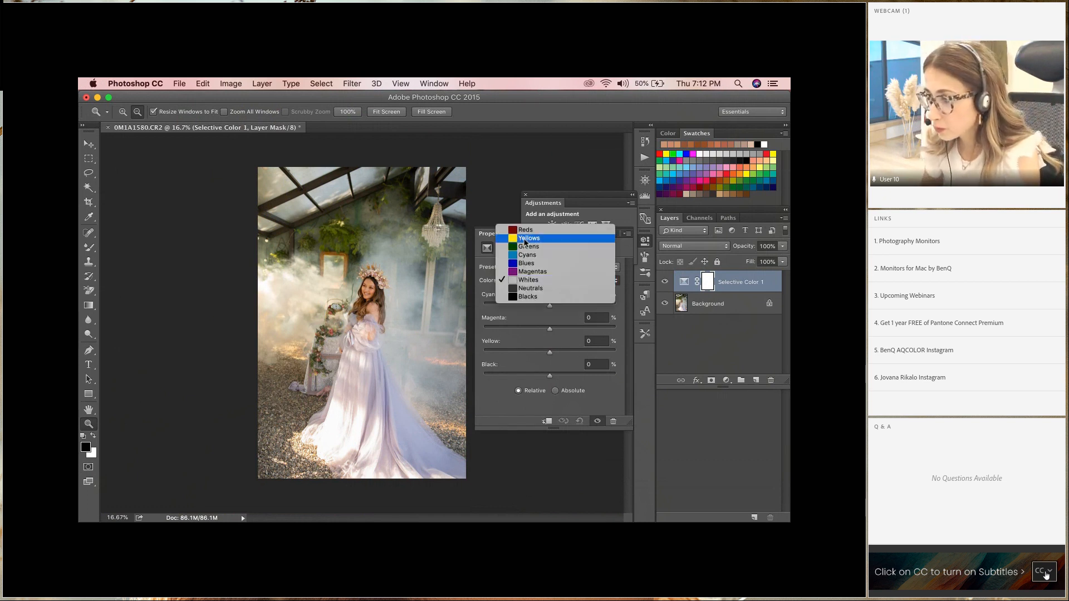
click(526, 243)
drag(550, 356, 528, 355)
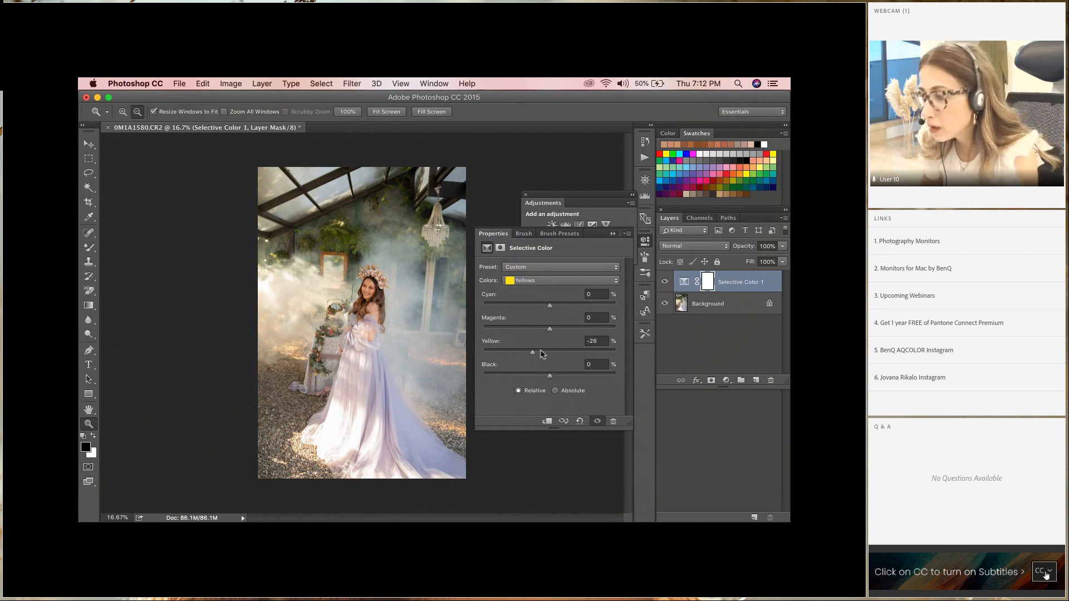
drag(534, 355, 590, 375)
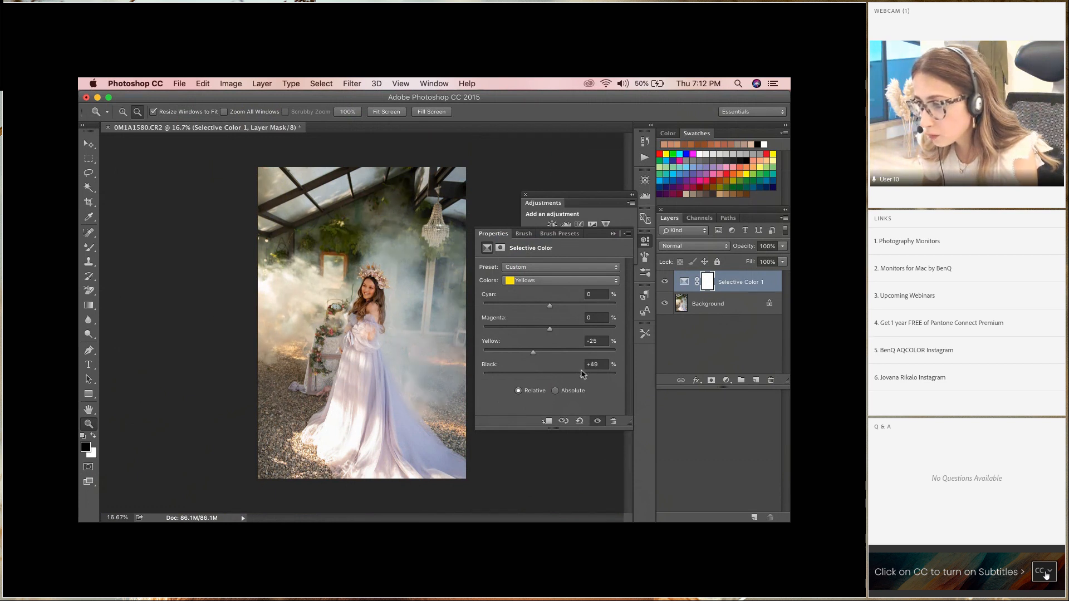
drag(550, 329, 548, 332)
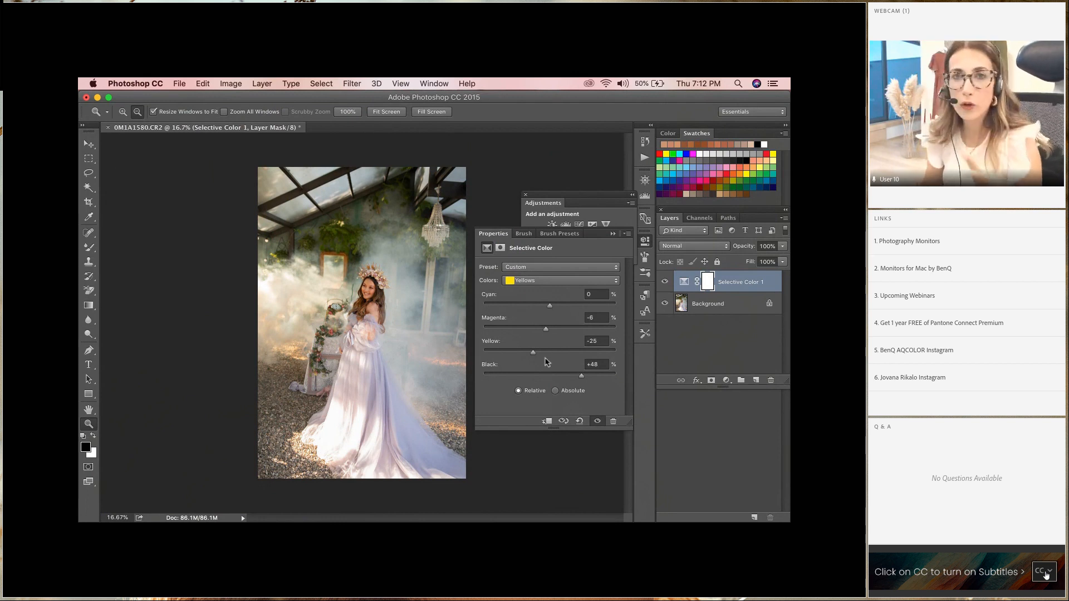
Step: In the Selective Color adjustment, set Reds to Yellow +5 and Black +18, and Greens to Yellow -50
click(543, 285)
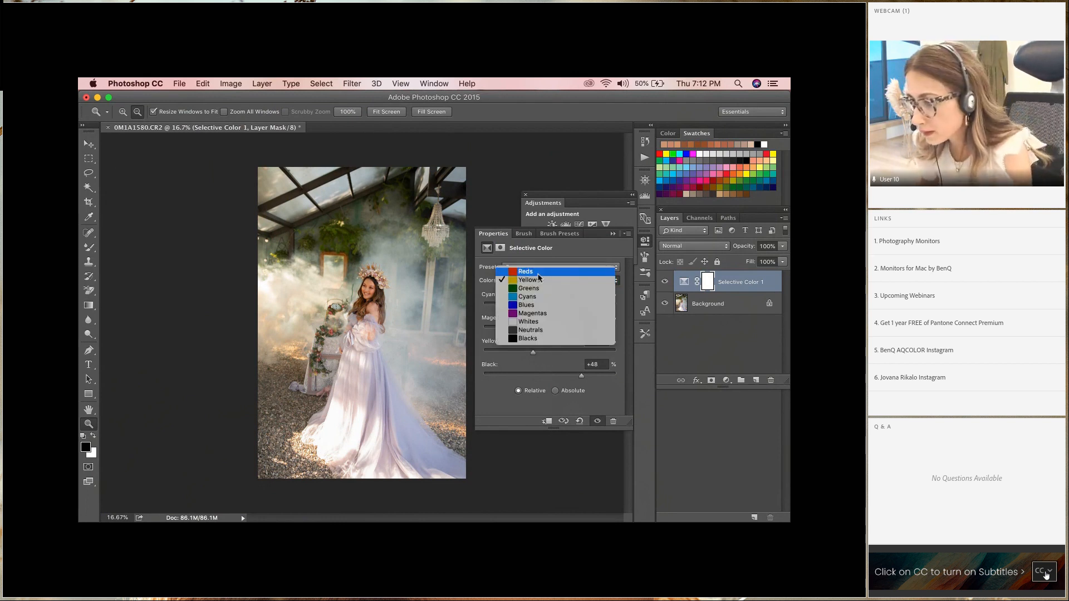
key(Return)
drag(549, 378, 553, 355)
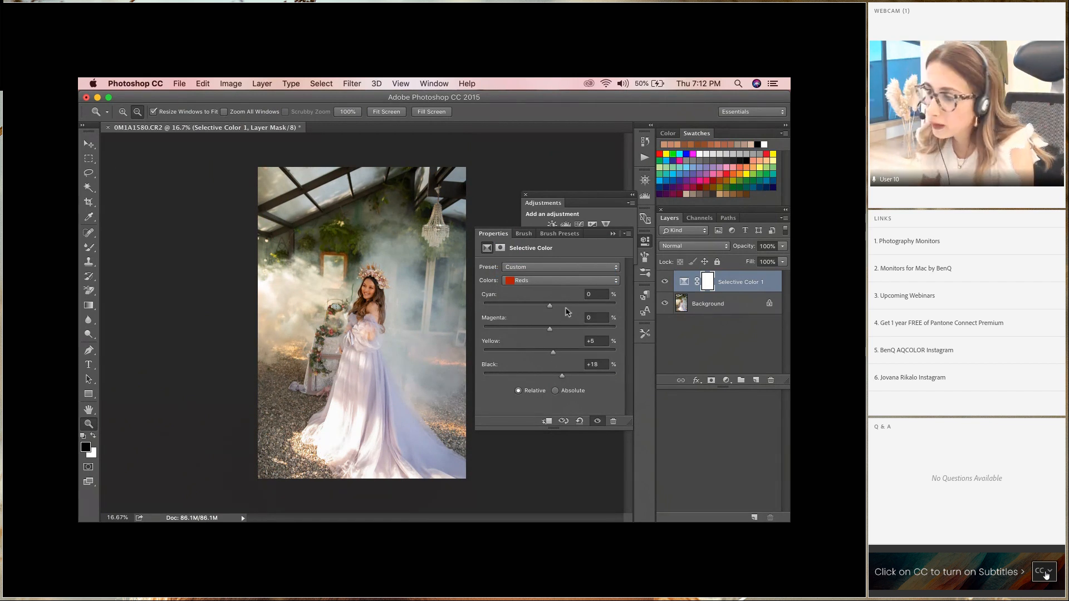
click(536, 280)
click(534, 302)
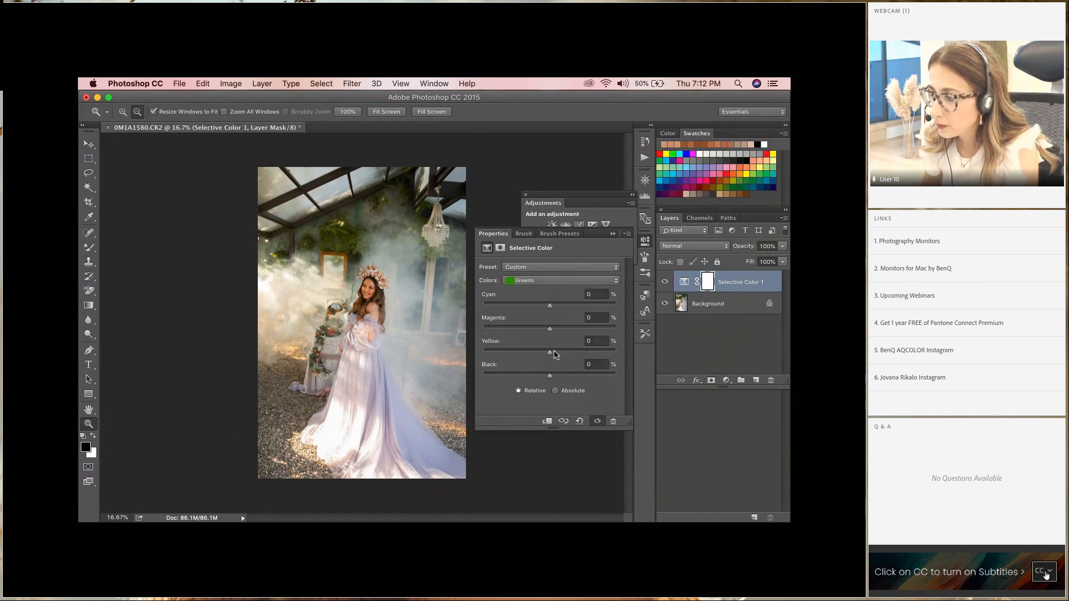
mouse_move(554, 354)
mouse_down()
mouse_move(524, 352)
mouse_move(536, 353)
mouse_up()
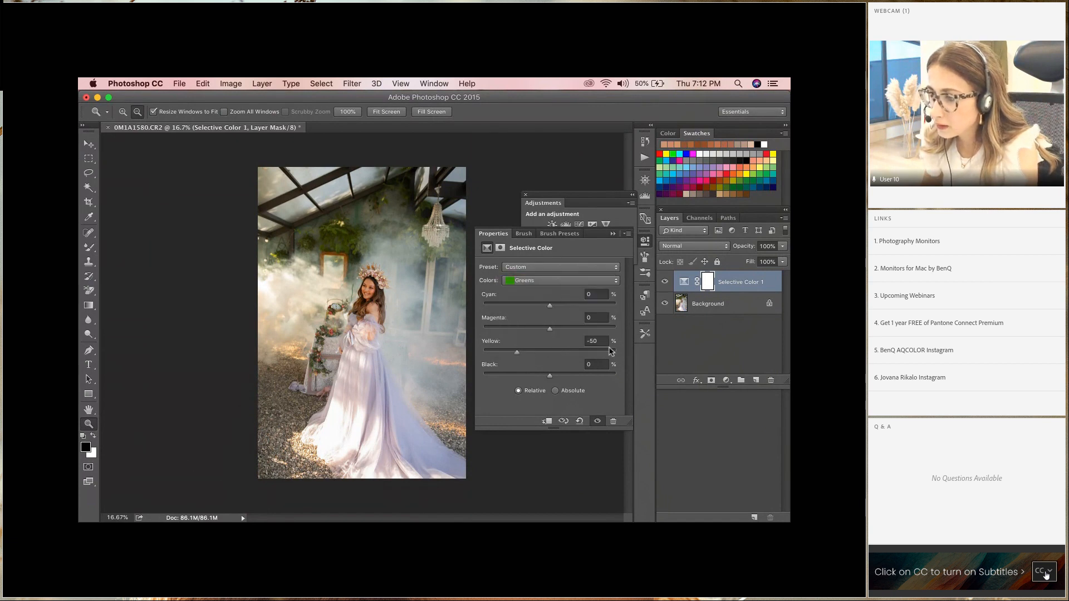
Step: Set the Whites range of the Selective Color adjustment to Yellow -56 and collapse its properties
click(528, 280)
click(531, 317)
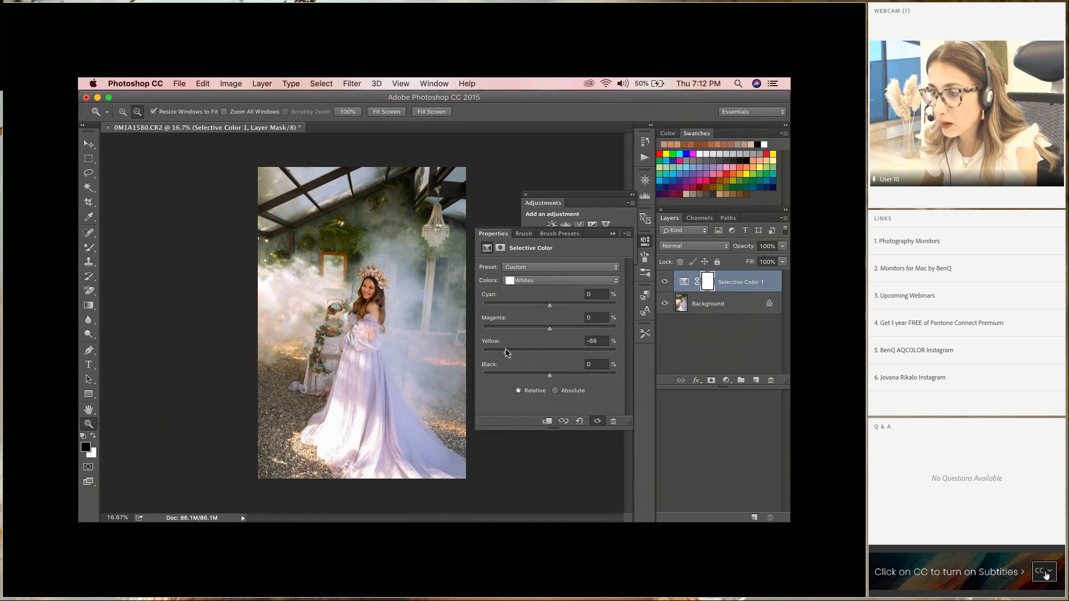
drag(518, 352, 544, 352)
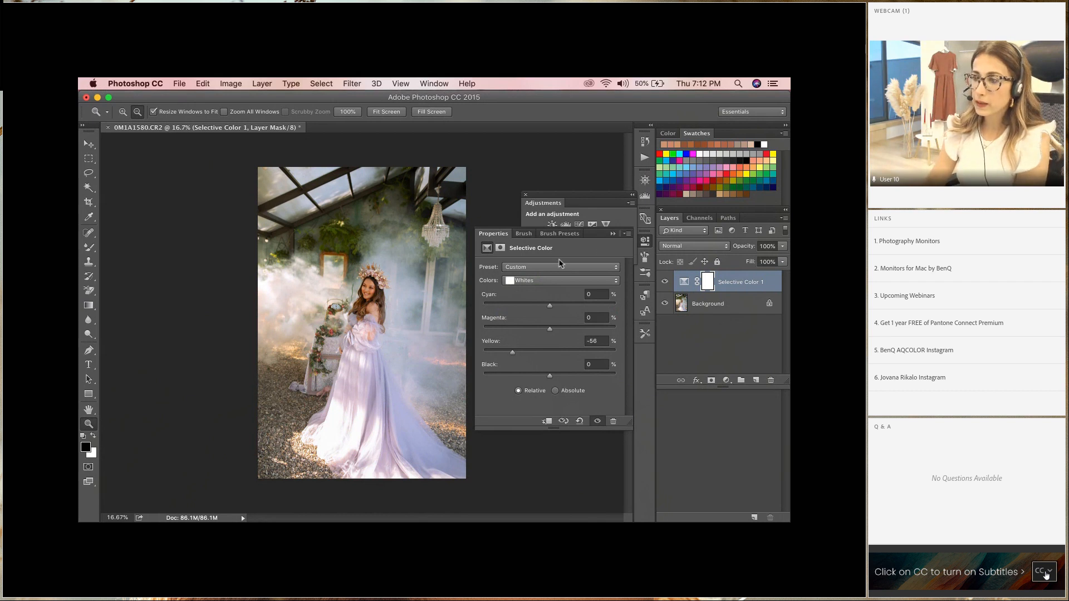
click(613, 234)
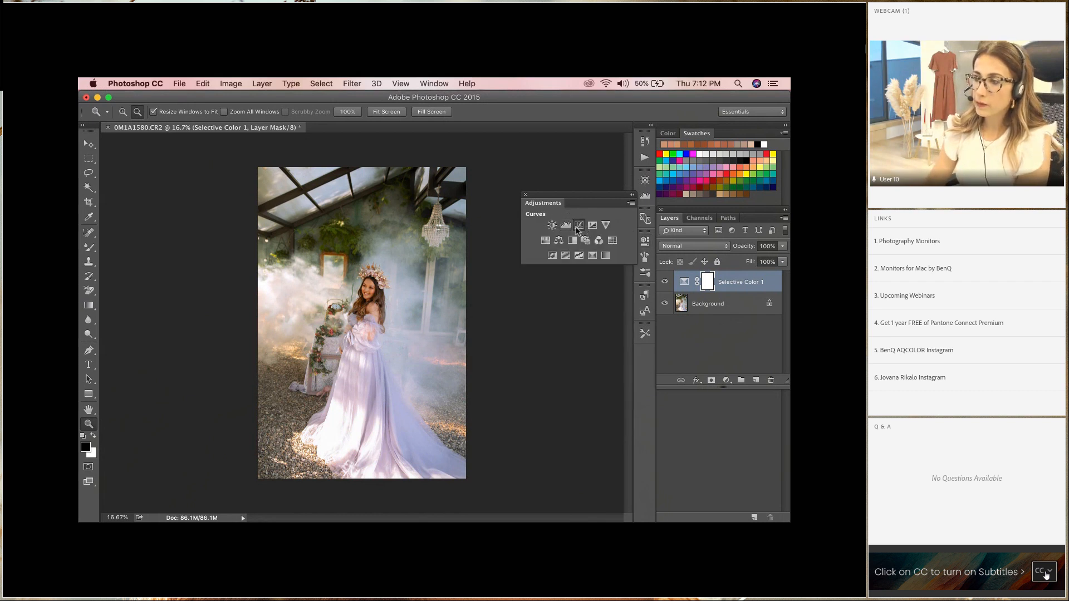
Step: Add a Curves adjustment with two RGB curve points, lifting the midtones slightly
click(579, 224)
click(544, 362)
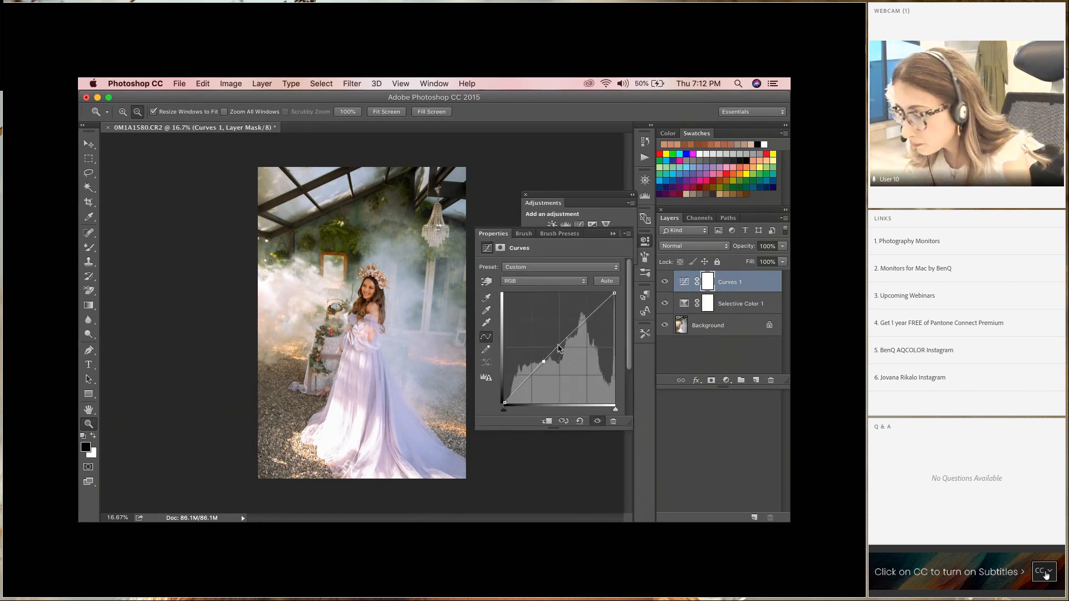
click(559, 345)
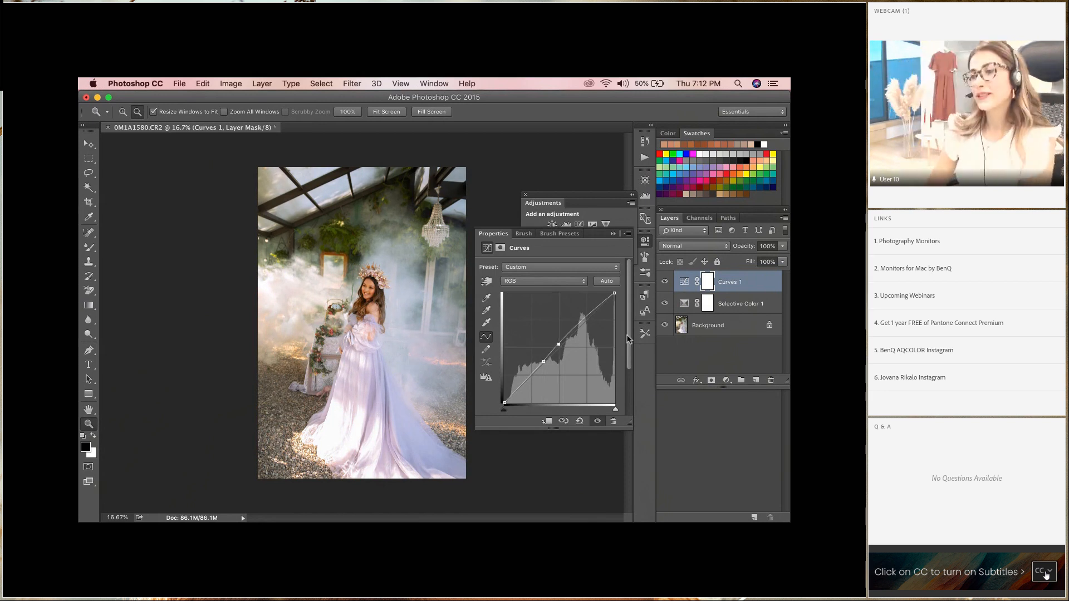
Step: Merge all visible layers into the Background and collapse the empty properties
click(783, 218)
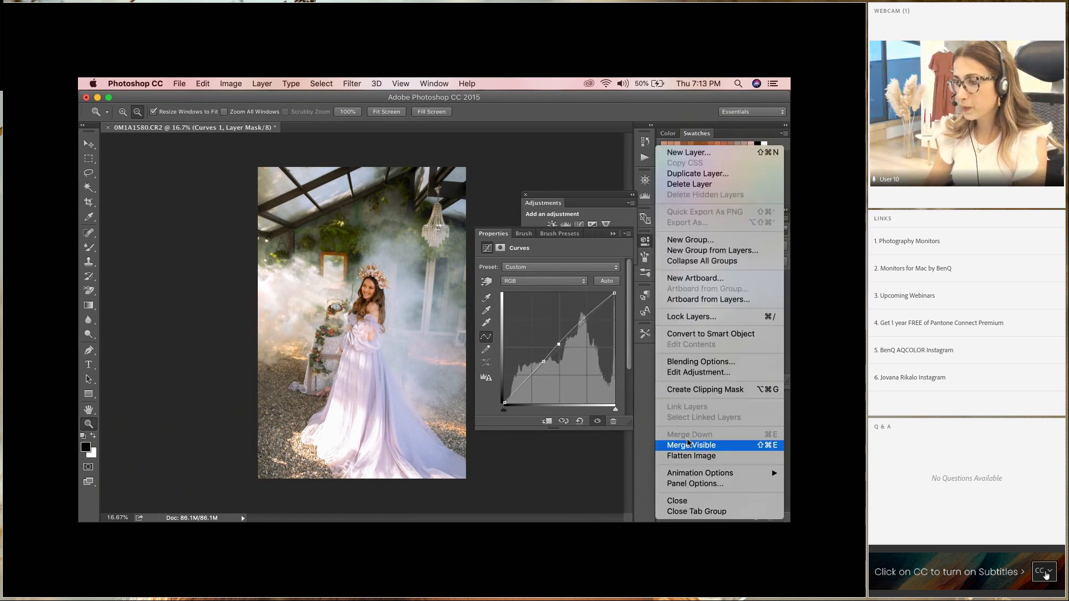
click(264, 295)
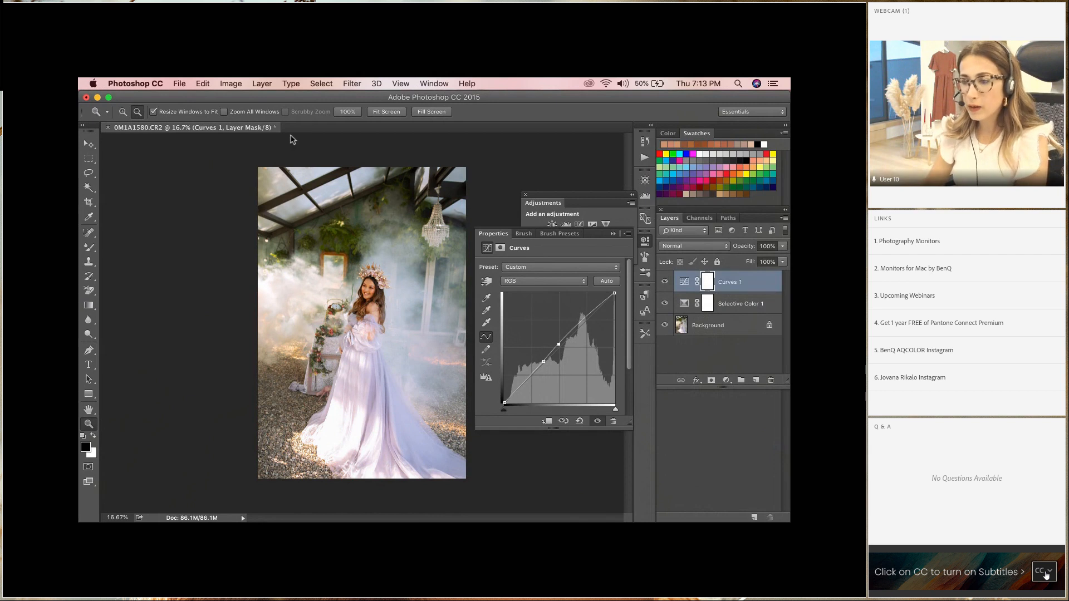
key(super+shift+e)
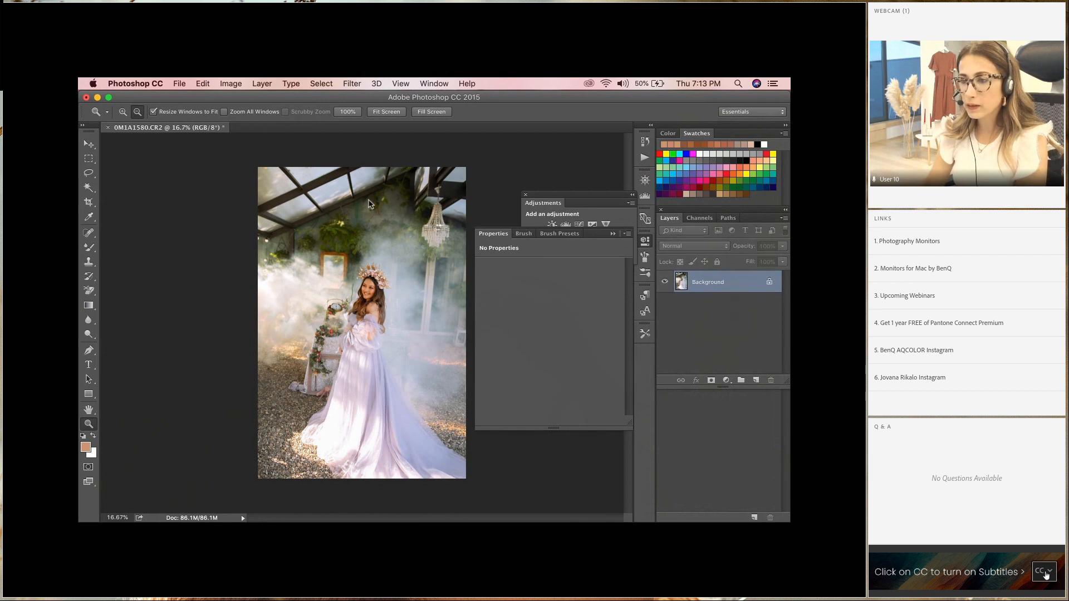
click(612, 235)
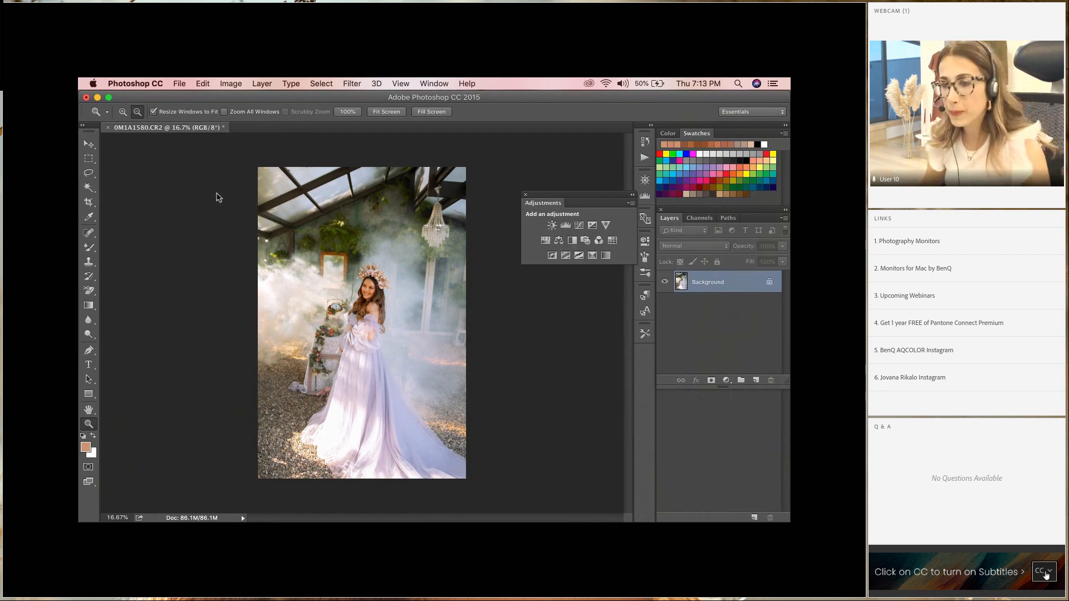
Step: Lasso the bright smoke patch at the photo's left edge and copy it onto a new layer
click(90, 246)
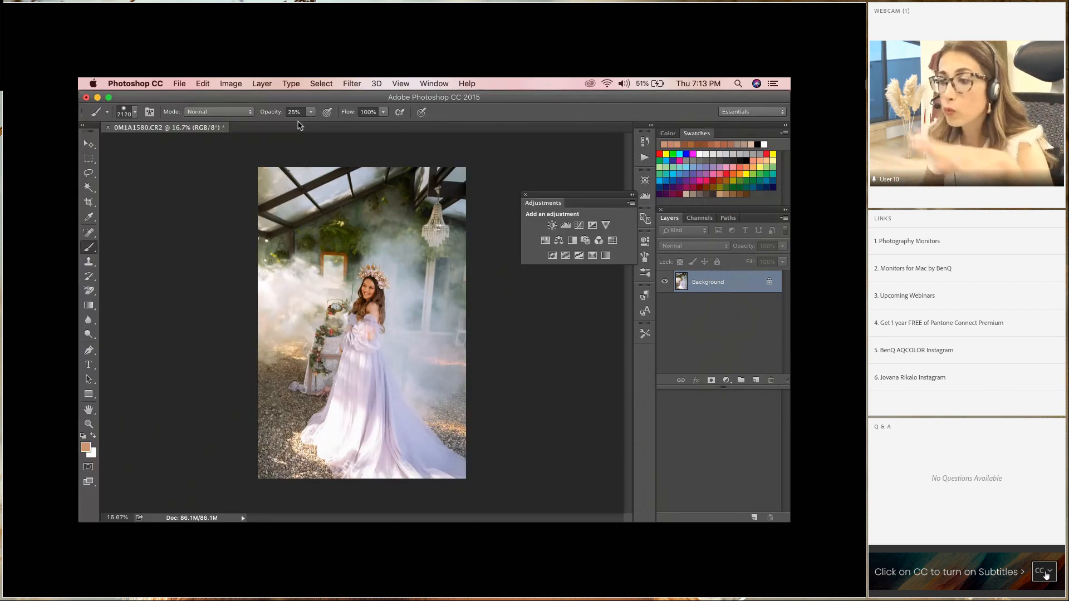
click(95, 175)
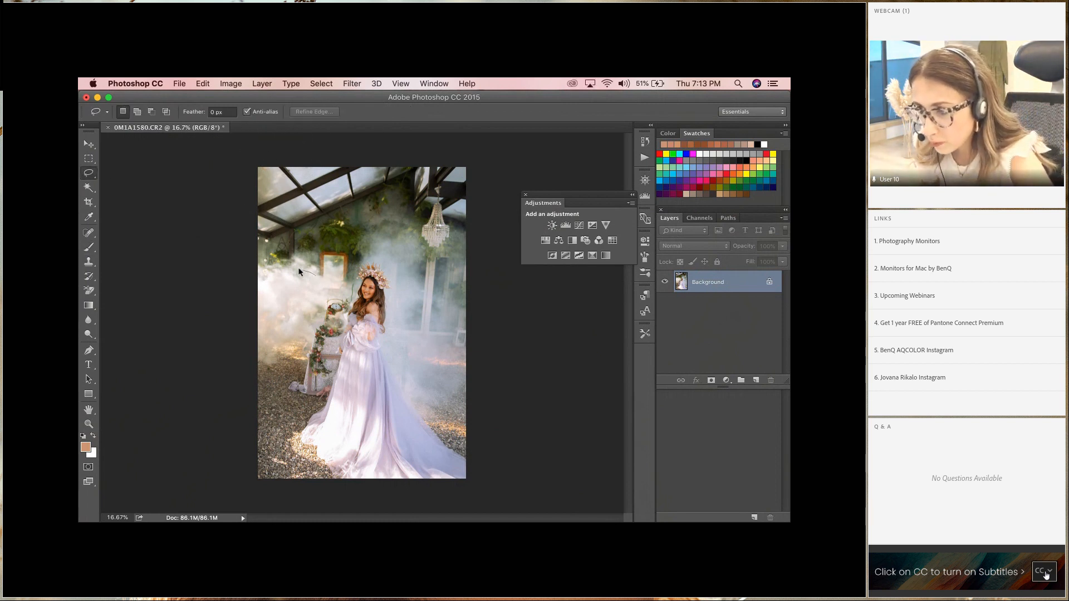
mouse_move(299, 272)
mouse_down()
mouse_move(267, 277)
mouse_move(254, 296)
mouse_move(250, 312)
mouse_move(269, 334)
mouse_up()
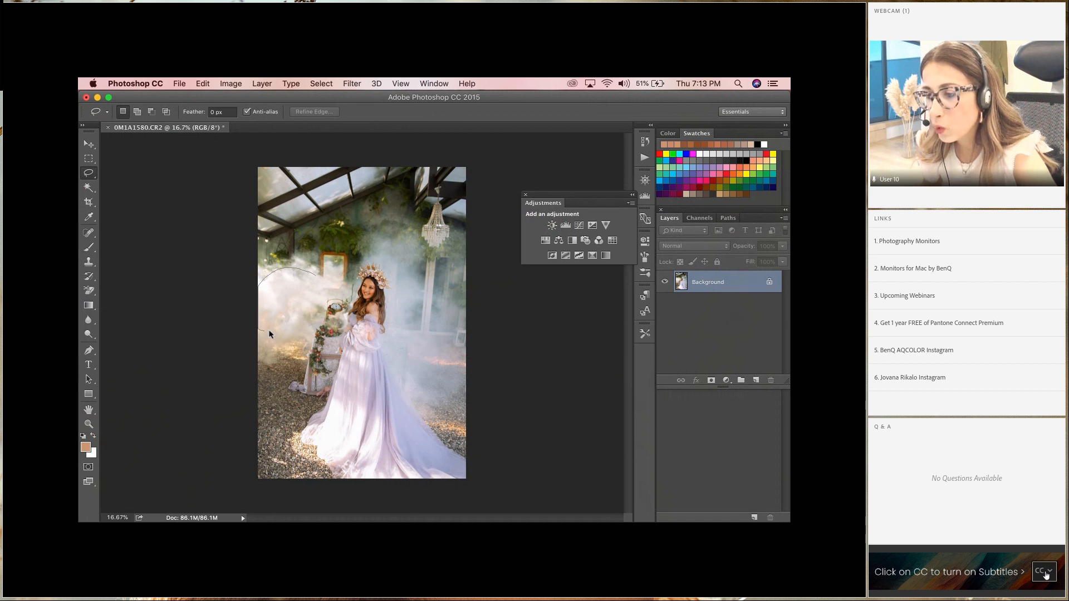
drag(324, 290, 333, 285)
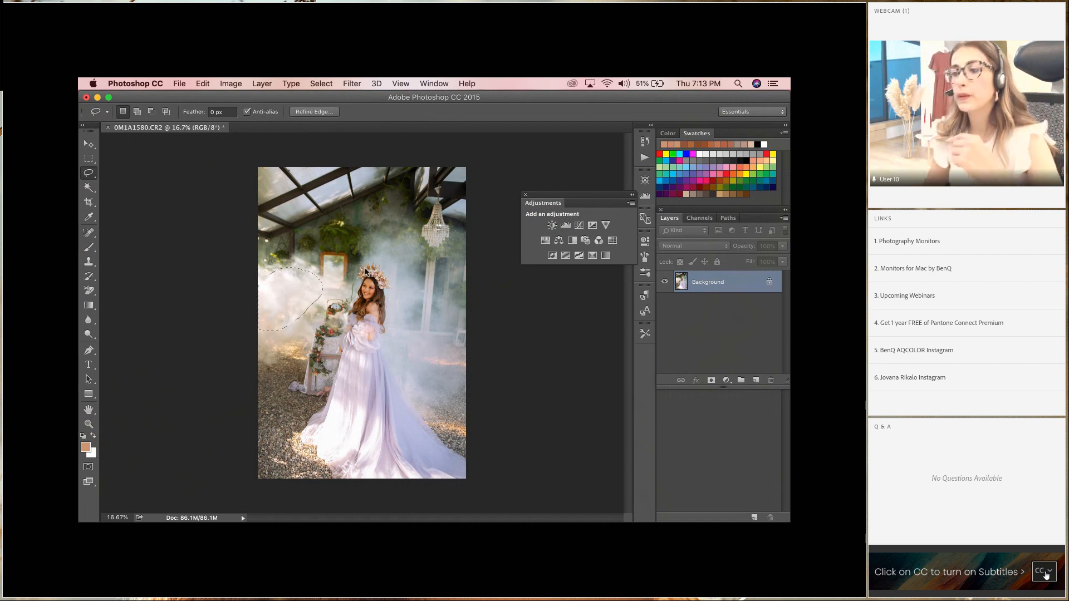
click(203, 83)
click(212, 162)
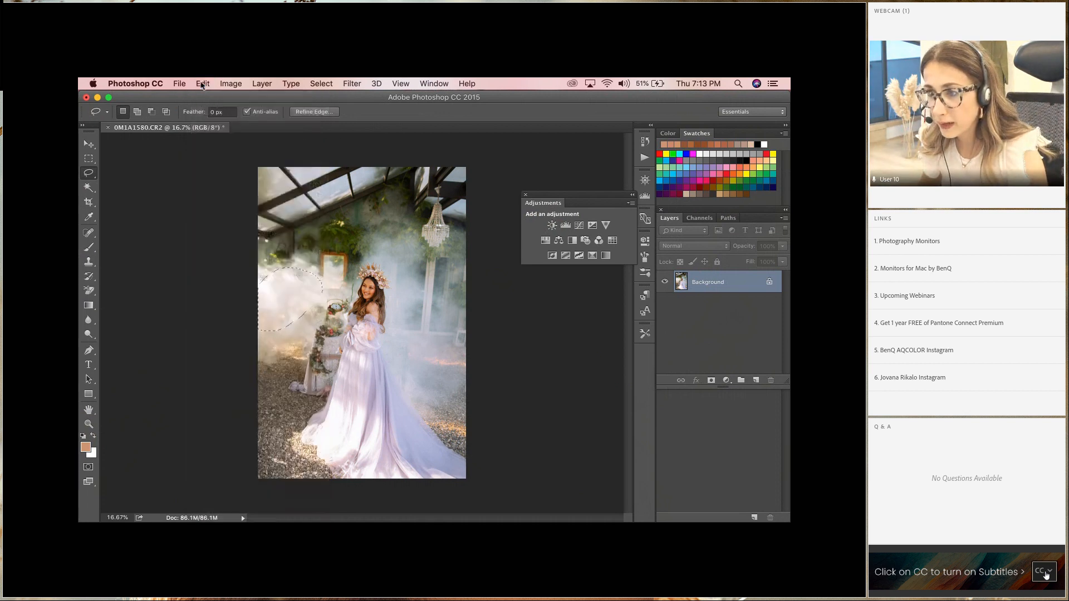
click(203, 84)
click(212, 184)
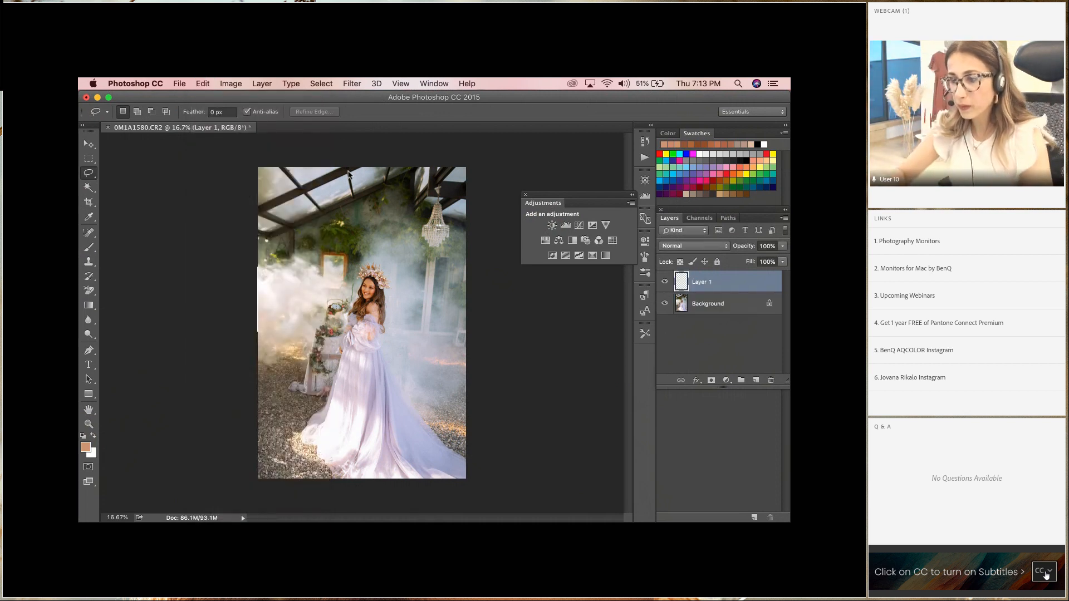
Step: Enlarge the smoke copy to more than double its size with Free Transform and place it over the upper left of the photo
key(super+t)
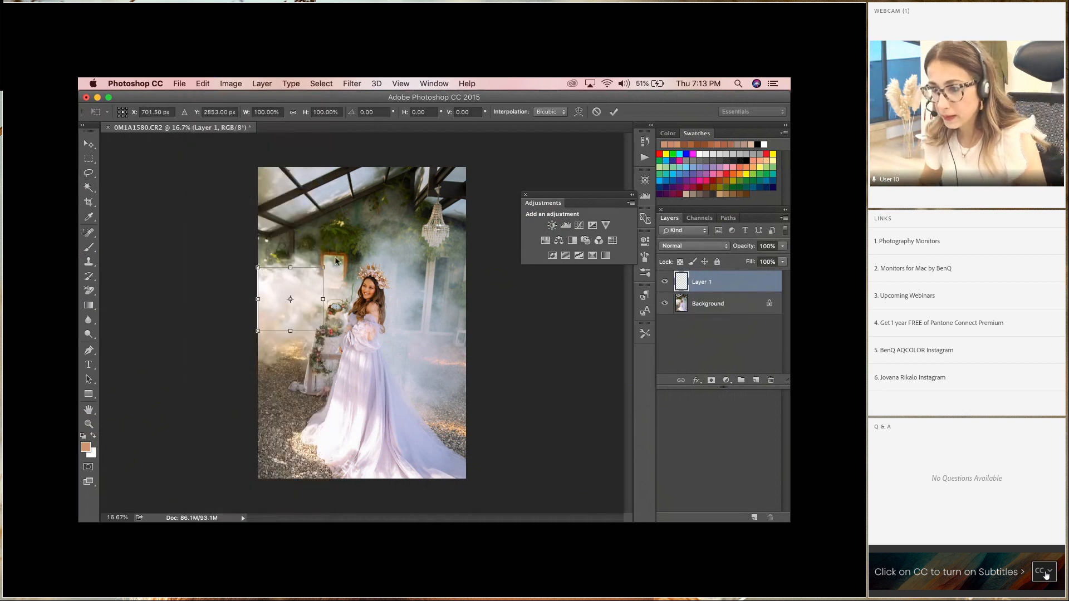
drag(323, 267, 402, 190)
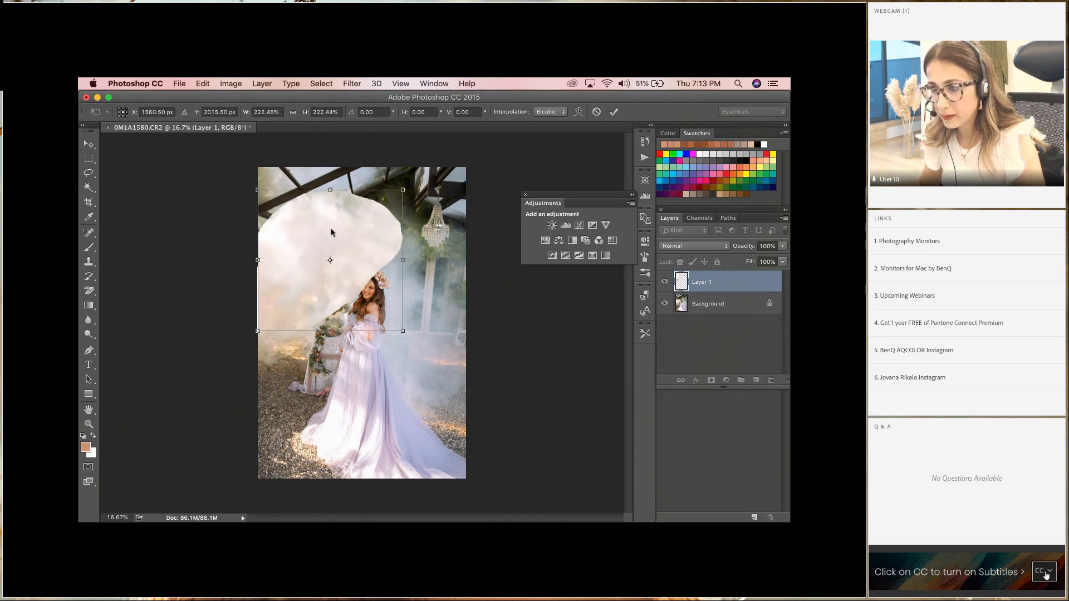
drag(331, 232, 329, 222)
mouse_move(391, 277)
mouse_down()
mouse_move(409, 294)
mouse_move(391, 259)
mouse_move(401, 262)
mouse_up()
key(Return)
key(l)
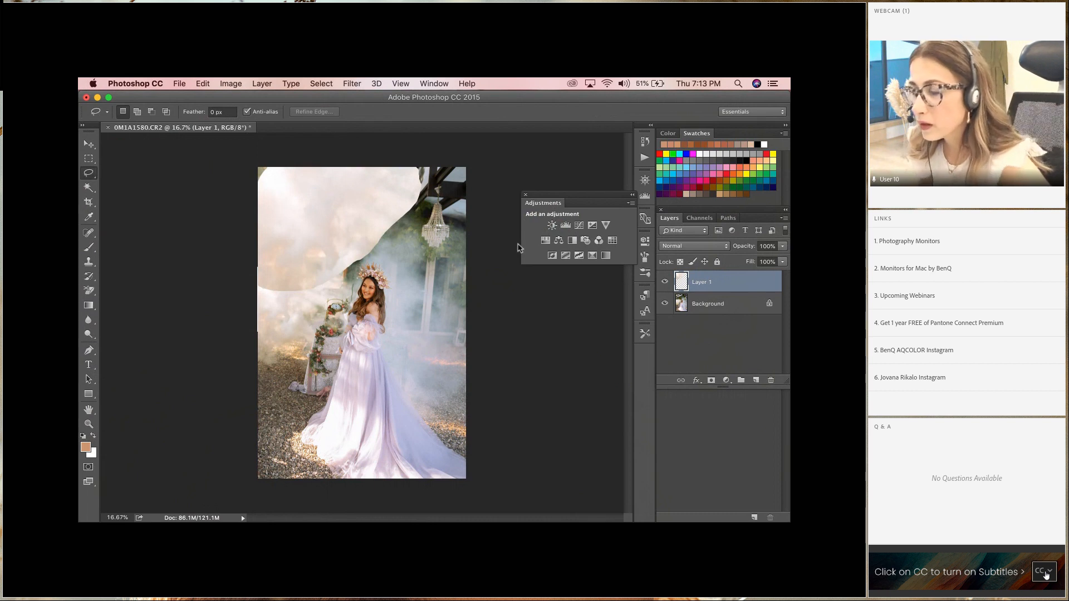
Step: Add a layer mask to the smoke layer and set the black Brush's opacity to 41%
click(711, 381)
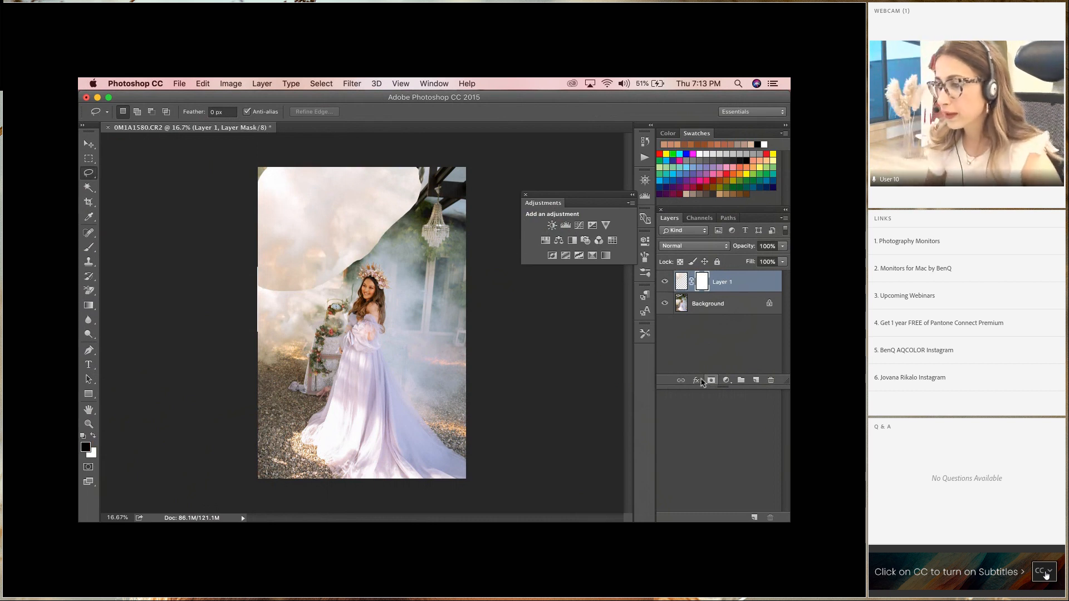
click(89, 246)
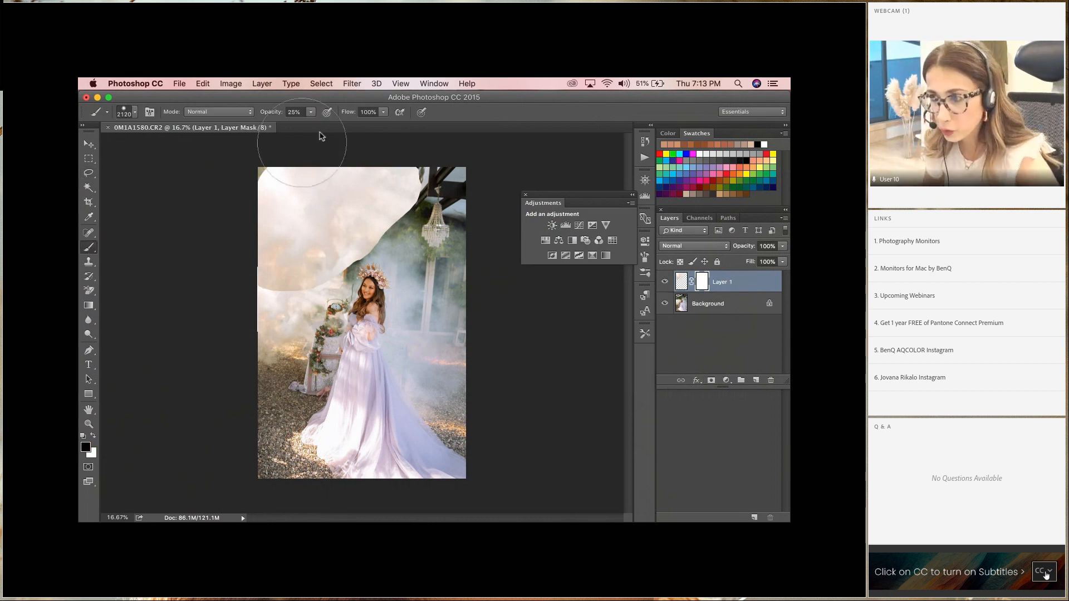
right_click(423, 273)
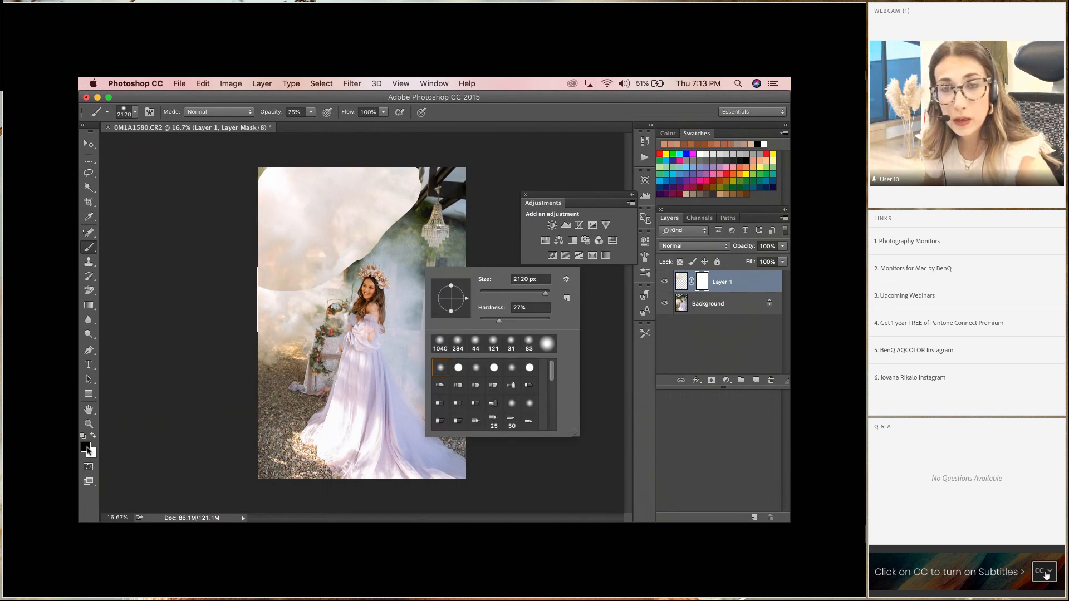
click(312, 114)
click(320, 123)
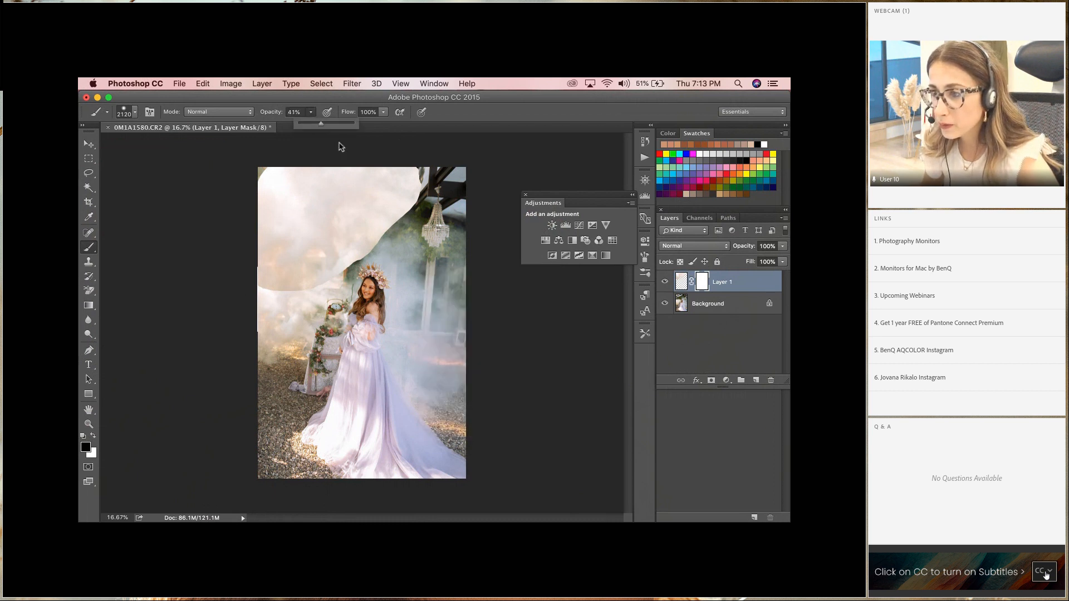
Step: Set the mask brush to 476 px with 0% hardness and fade the smoke's upper-right edge near the chandelier
right_click(486, 281)
drag(478, 302, 449, 305)
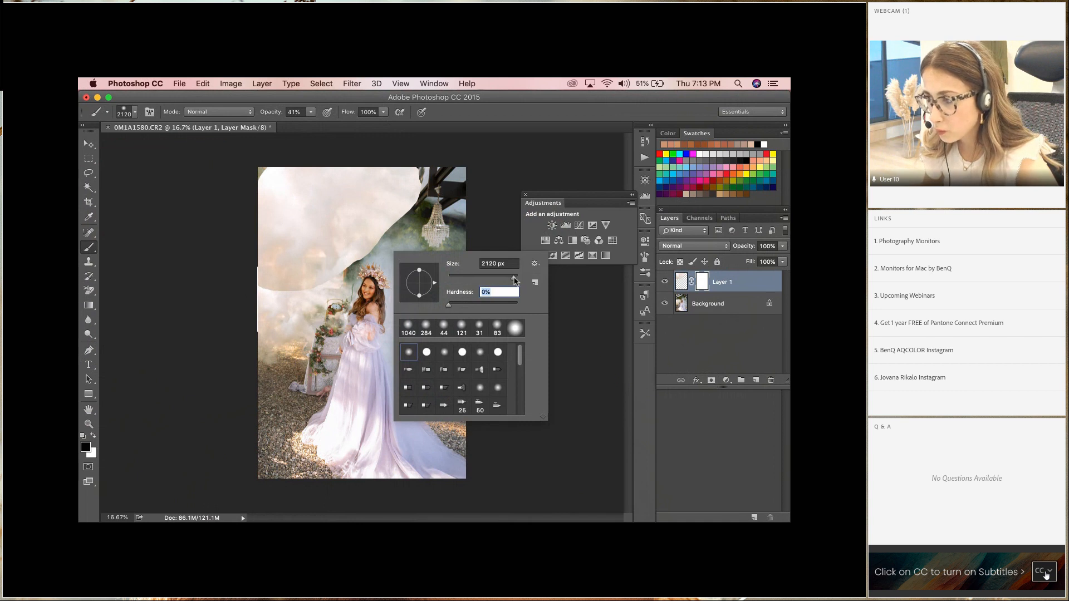
drag(514, 278, 510, 277)
click(415, 226)
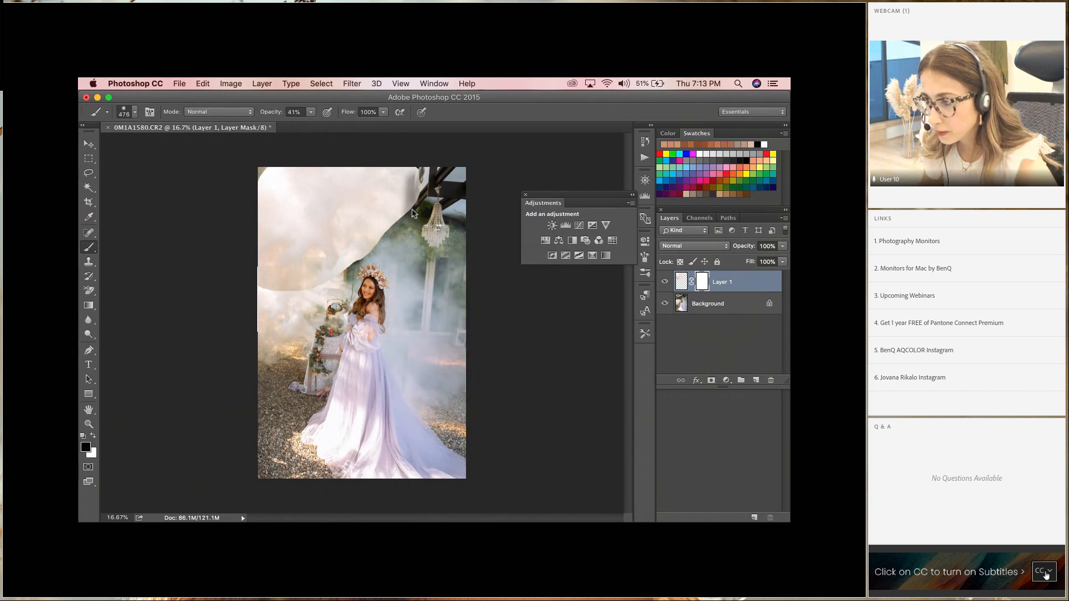
Step: Set the brush to 56% opacity and 26% hardness, and mask the smoke's diagonal right edge from the photo's top toward the woman's head
click(310, 115)
drag(312, 125, 321, 125)
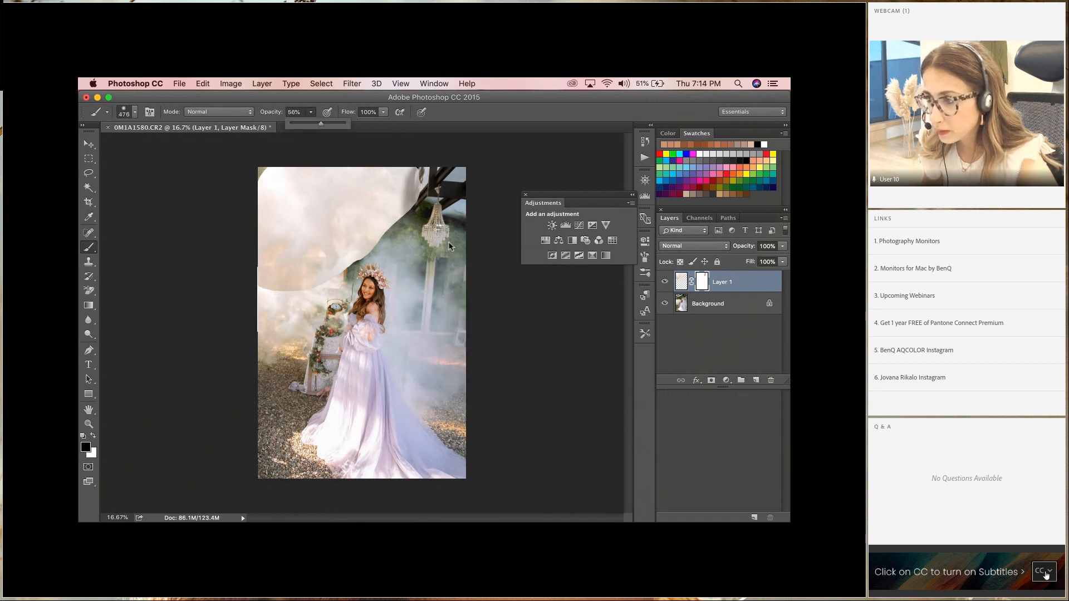
right_click(452, 245)
click(513, 283)
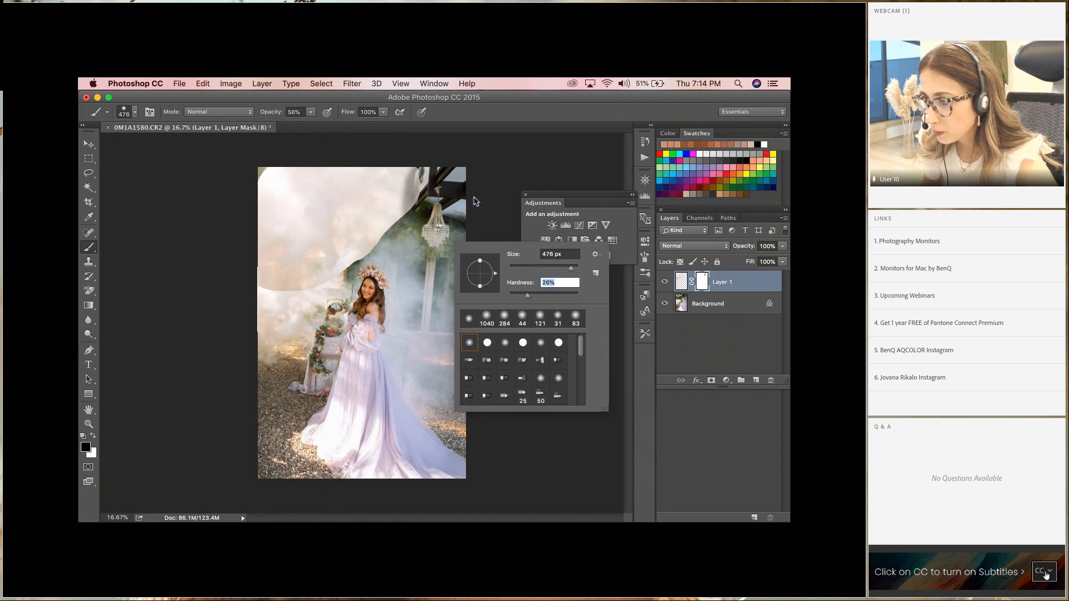
click(434, 164)
drag(429, 162, 389, 256)
Step: Raise the brush opacity to 89% and mask out the smoke copy's hard edge from the chandelier to the photo's left side
click(310, 112)
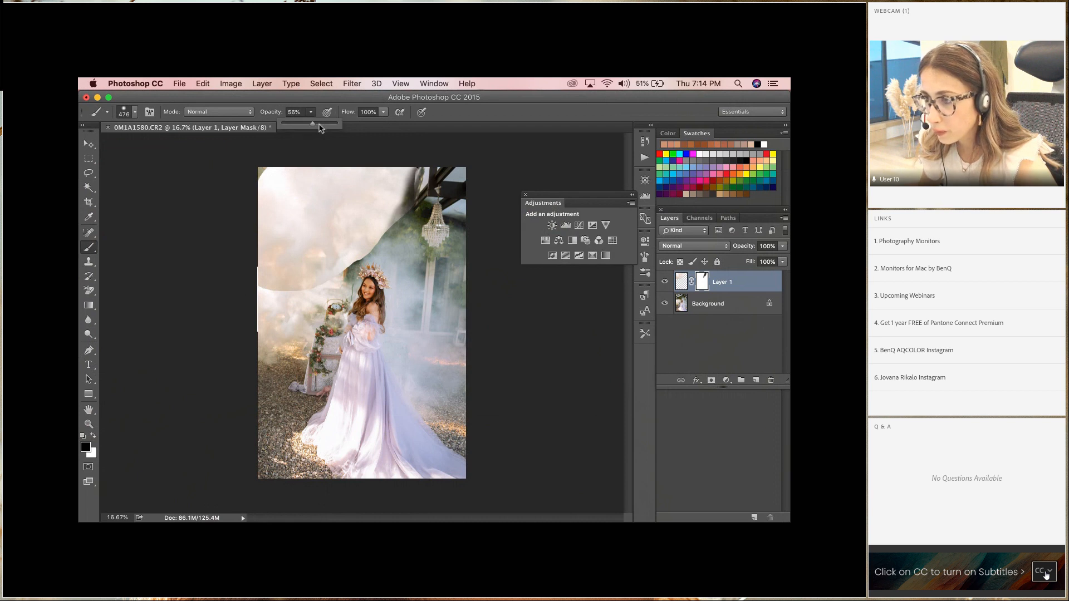
drag(320, 125, 338, 126)
mouse_move(421, 202)
mouse_down()
mouse_move(344, 272)
mouse_move(337, 265)
mouse_move(288, 293)
mouse_up()
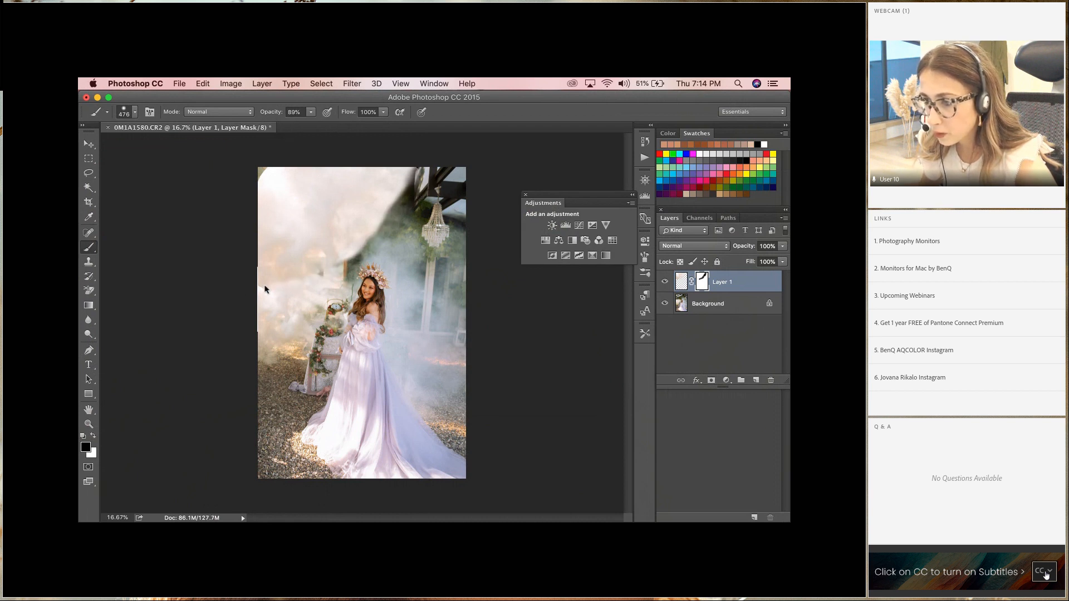
Step: Set the brush to 1760 px, 0% hardness and 9% opacity, and softly blend the smoke's lower edge above and beside the woman
right_click(499, 320)
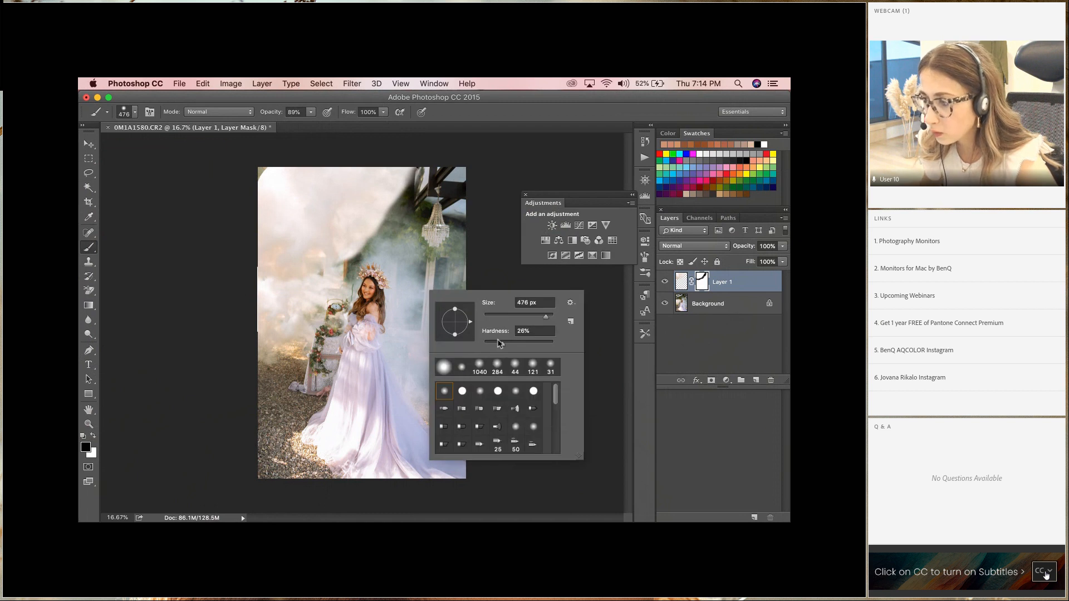
click(532, 331)
drag(548, 320, 550, 318)
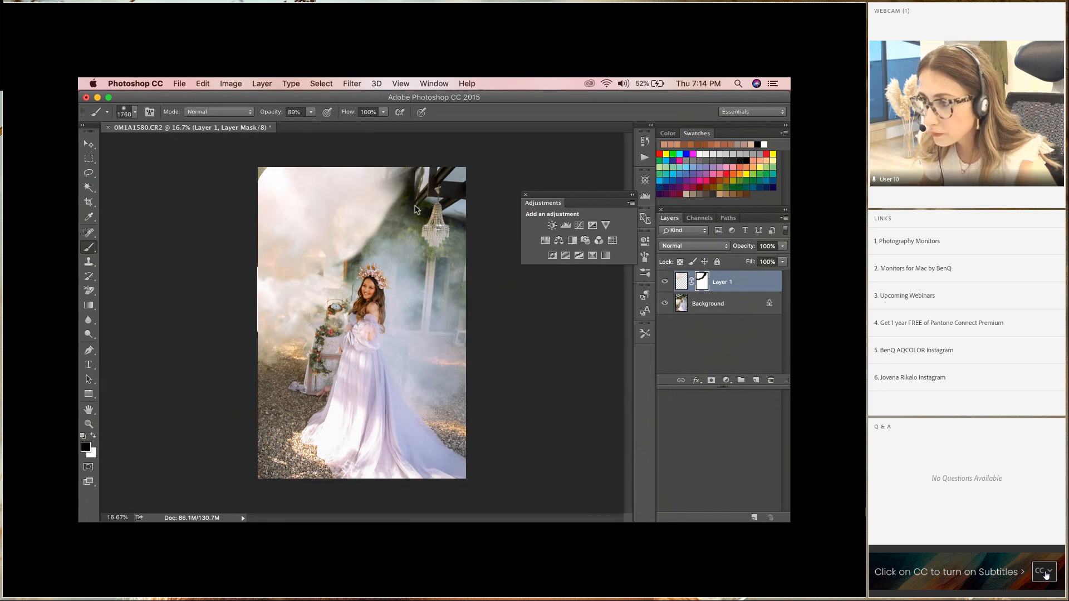
right_click(417, 210)
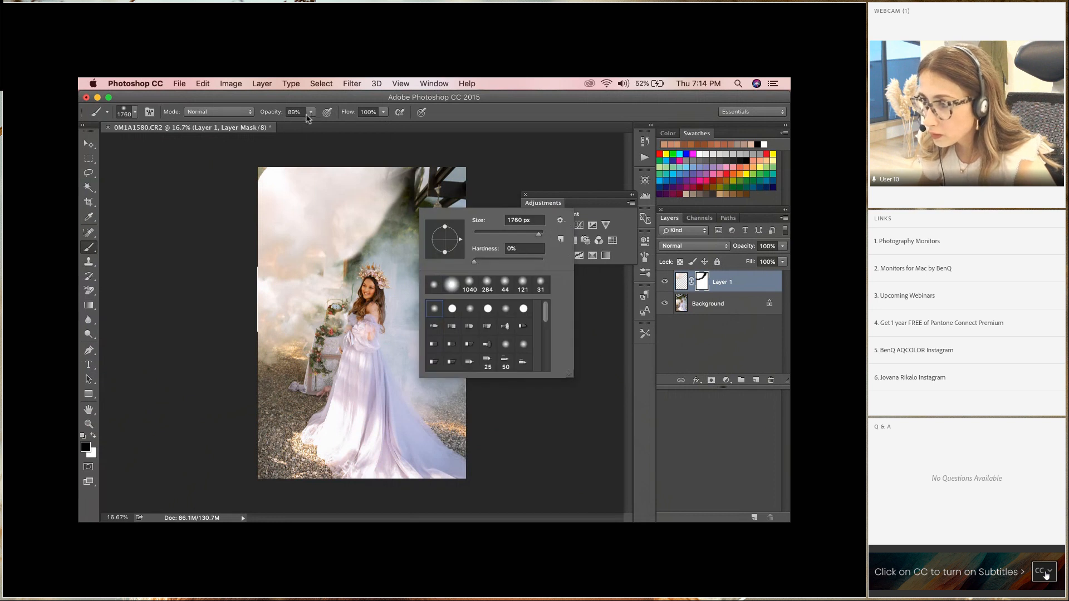
drag(311, 112, 270, 127)
mouse_move(388, 213)
mouse_down()
mouse_move(375, 253)
mouse_move(402, 241)
mouse_move(374, 237)
mouse_up()
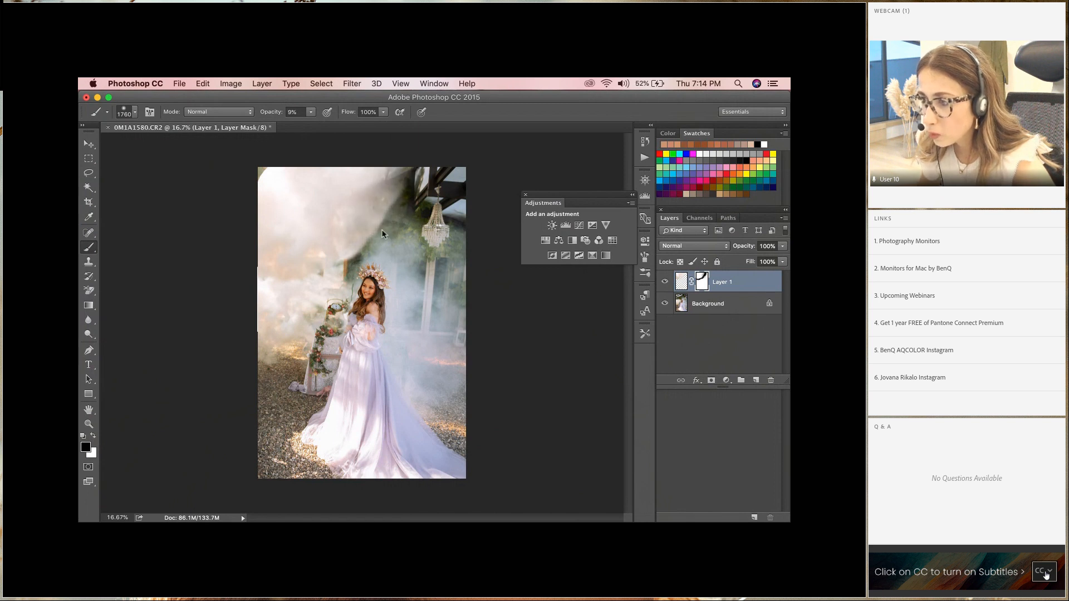
drag(356, 282, 285, 291)
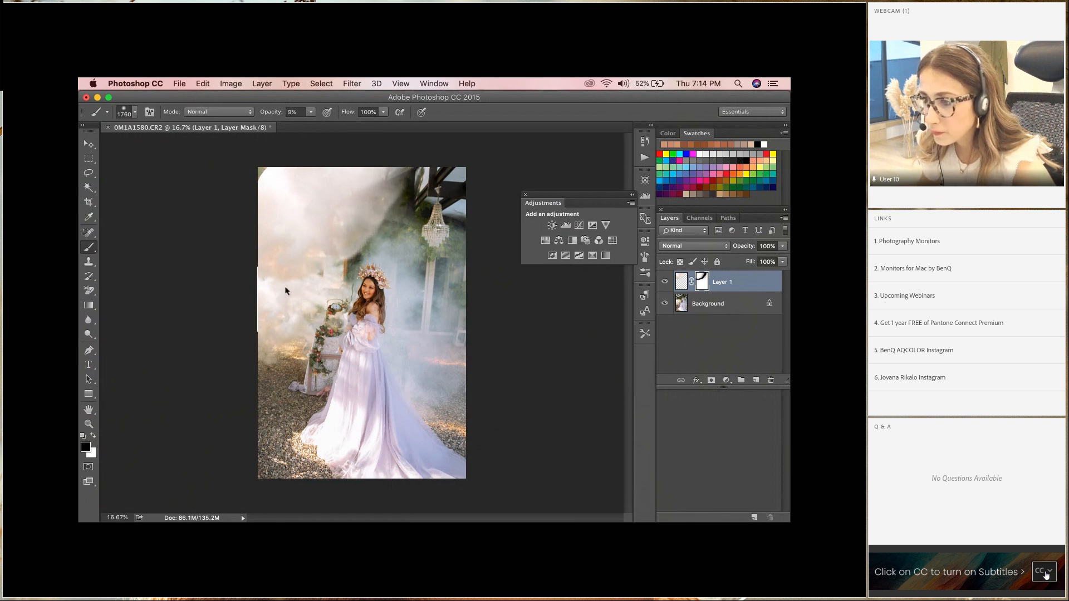